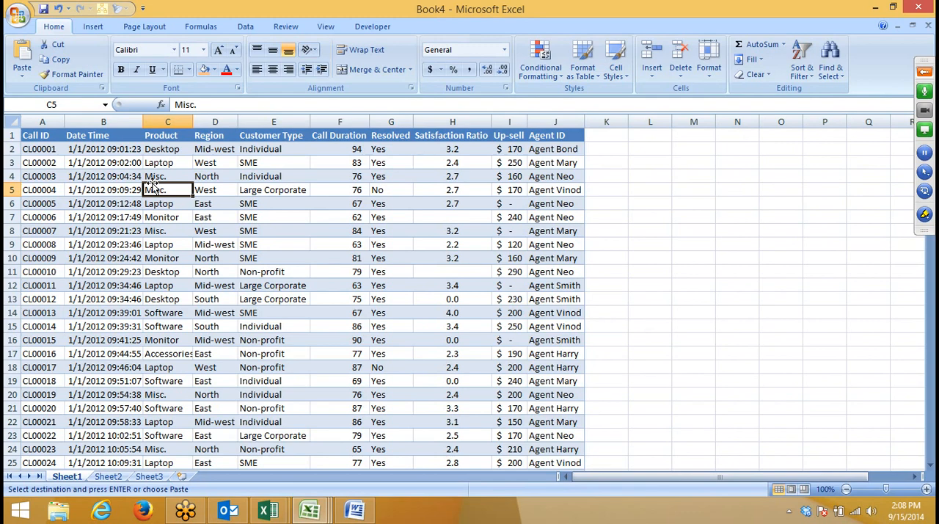
Step: Copy the Call ID and Product columns from Book4 and paste them into Book5's Sheet1 starting at A1
{"action": "key", "text": "ctrl+Tab"}
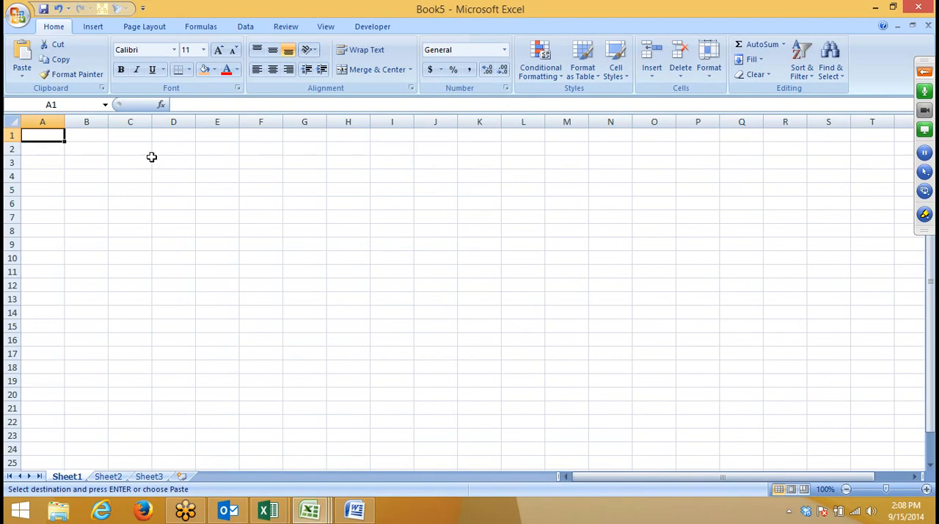
{"action": "left_click", "coordinate": [100, 476]}
{"action": "left_click", "coordinate": [65, 477]}
{"action": "key", "text": "alt+Tab"}
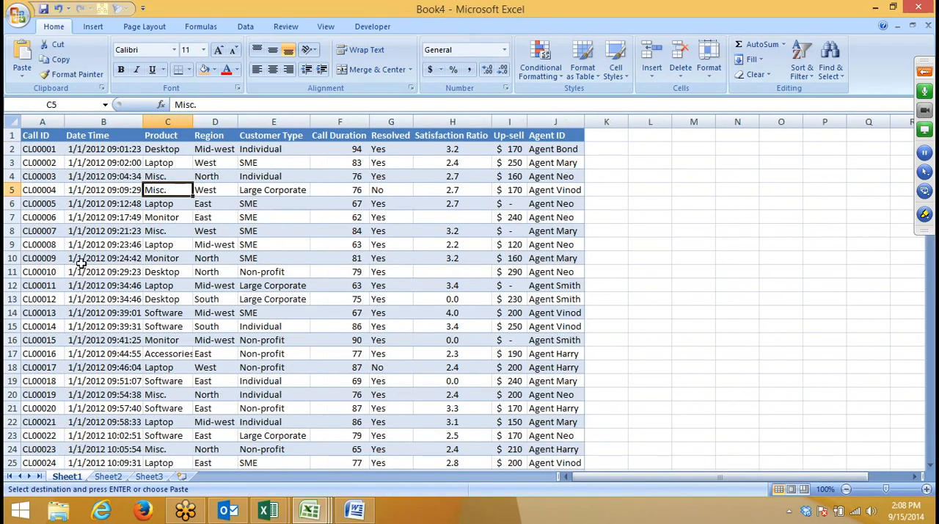
{"action": "left_click", "coordinate": [81, 262]}
{"action": "left_click", "coordinate": [42, 122]}
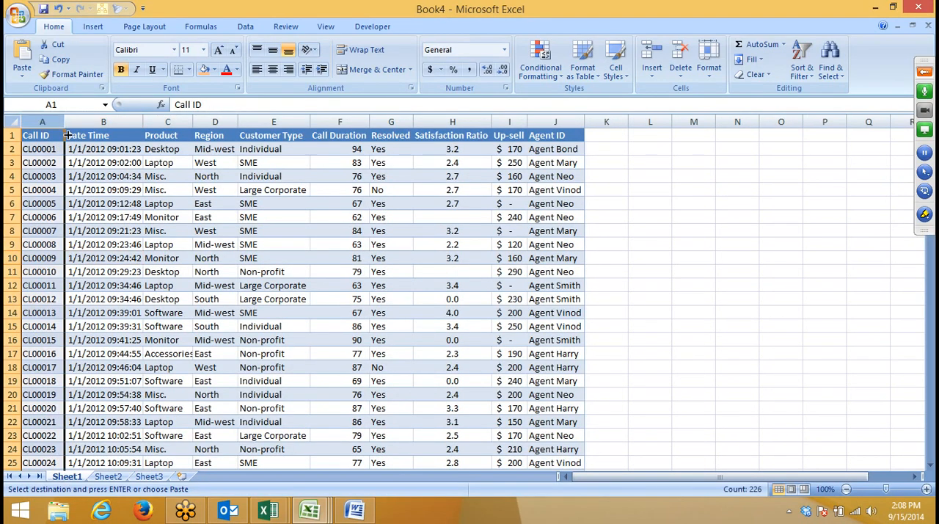
{"action": "left_click", "coordinate": [155, 123], "text": "ctrl"}
{"action": "key", "text": "ctrl+c"}
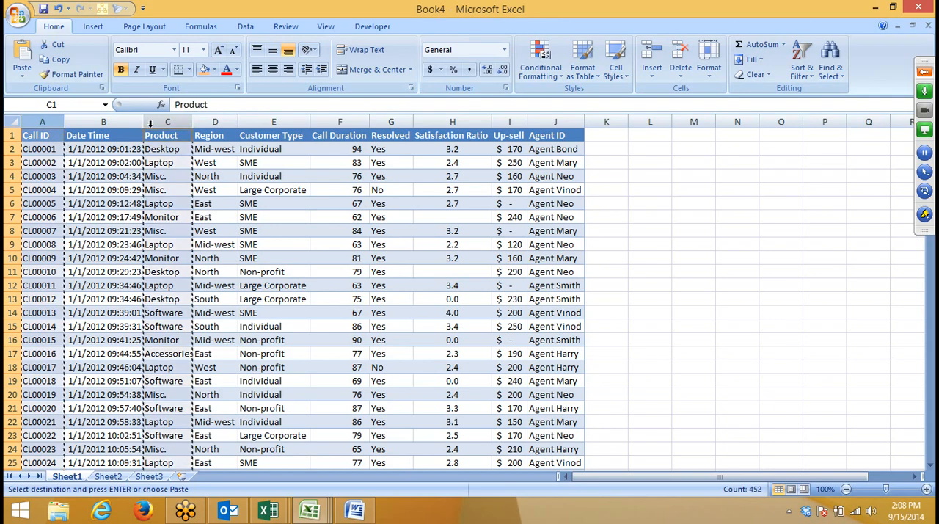
{"action": "key", "text": "alt+Tab"}
{"action": "key", "text": "ctrl+v"}
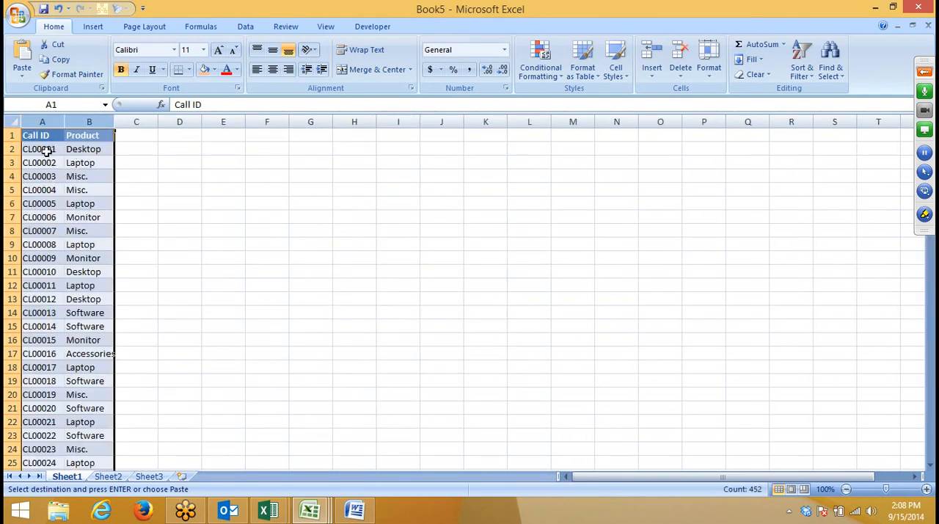
Step: Copy the Call ID and Product headers from Sheet1 into the first row of Sheet2
{"action": "left_click", "coordinate": [42, 145]}
{"action": "left_click_drag", "start_coordinate": [38, 135], "coordinate": [97, 133]}
{"action": "left_click", "coordinate": [109, 470]}
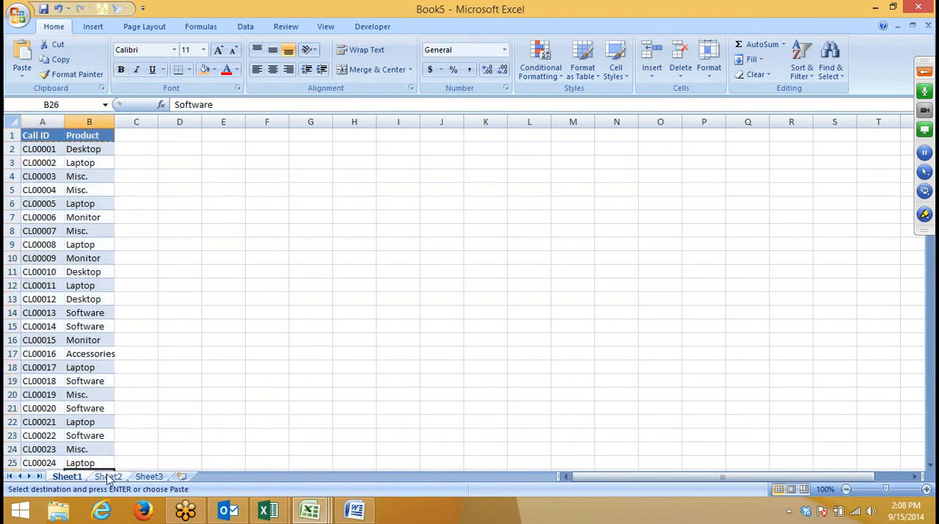
{"action": "left_click", "coordinate": [108, 476]}
{"action": "key", "text": "ctrl+v"}
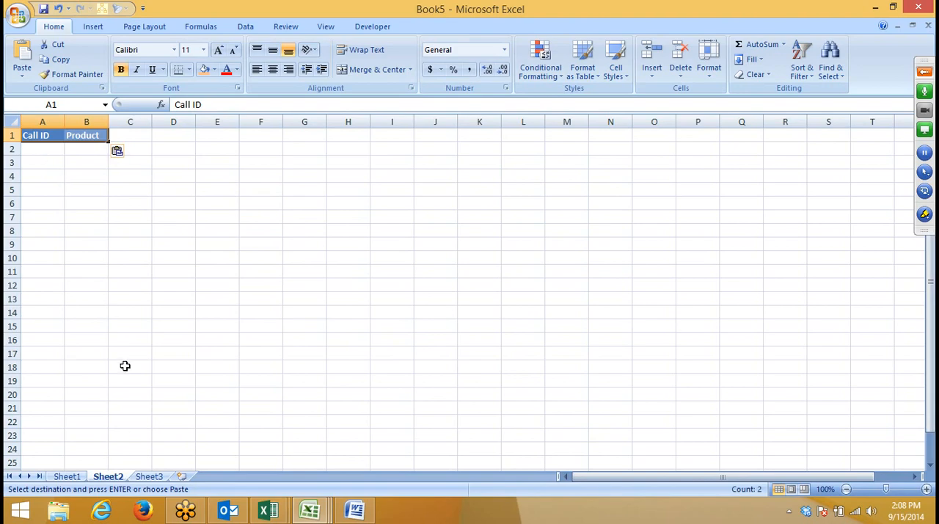
Step: Move the Sheet1 records from row 28 to the end of the data into Sheet2 starting at A2
{"action": "left_click", "coordinate": [67, 476]}
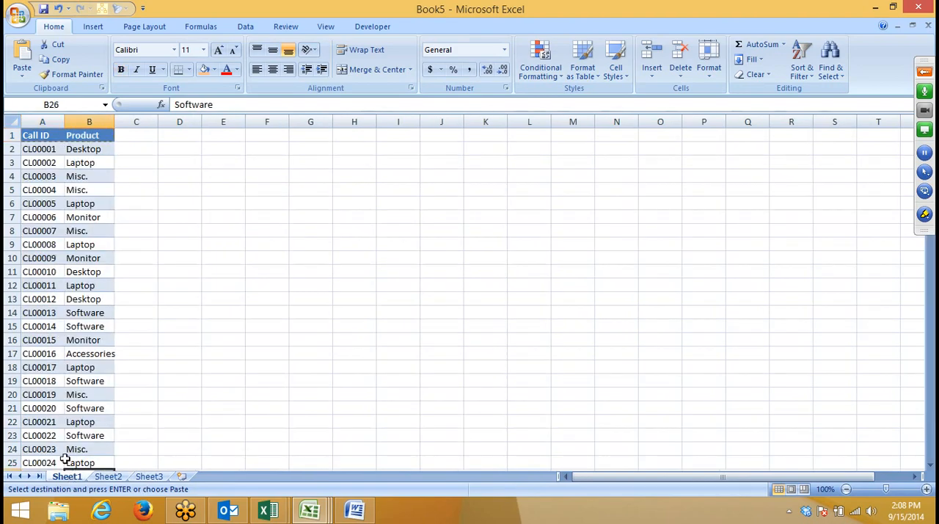
{"action": "type", "text": "`"}
{"action": "left_click", "coordinate": [37, 327]}
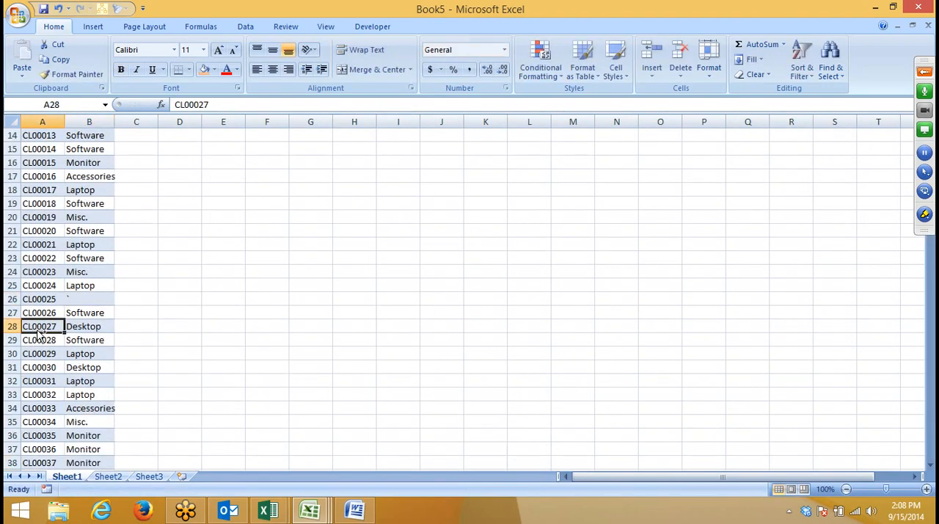
{"action": "key", "text": "shift+Right"}
{"action": "key", "text": "ctrl+shift+Down"}
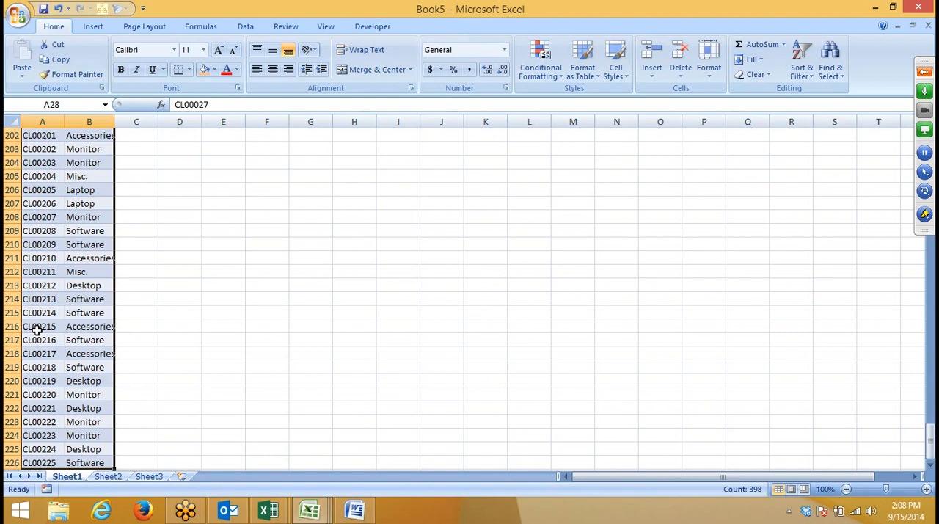
{"action": "key", "text": "ctrl+c"}
{"action": "left_click", "coordinate": [108, 477]}
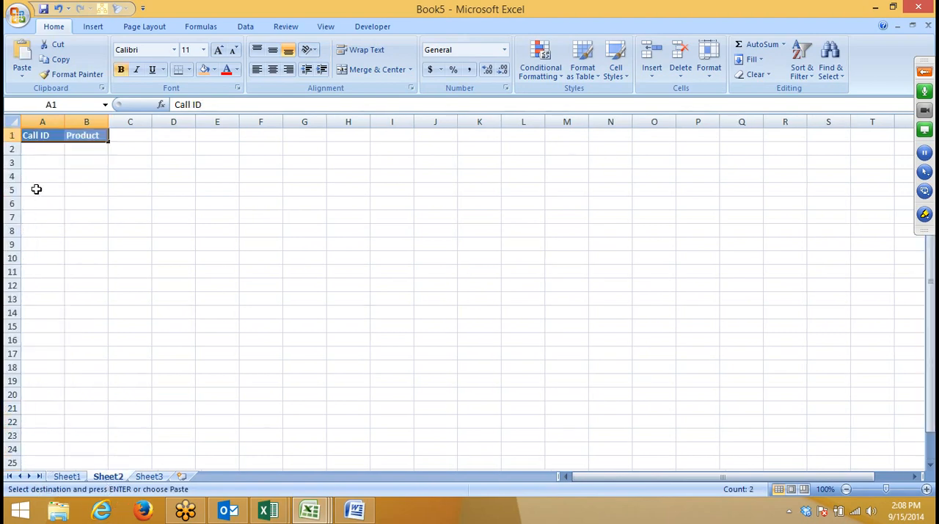
{"action": "left_click", "coordinate": [40, 147]}
{"action": "key", "text": "ctrl+v"}
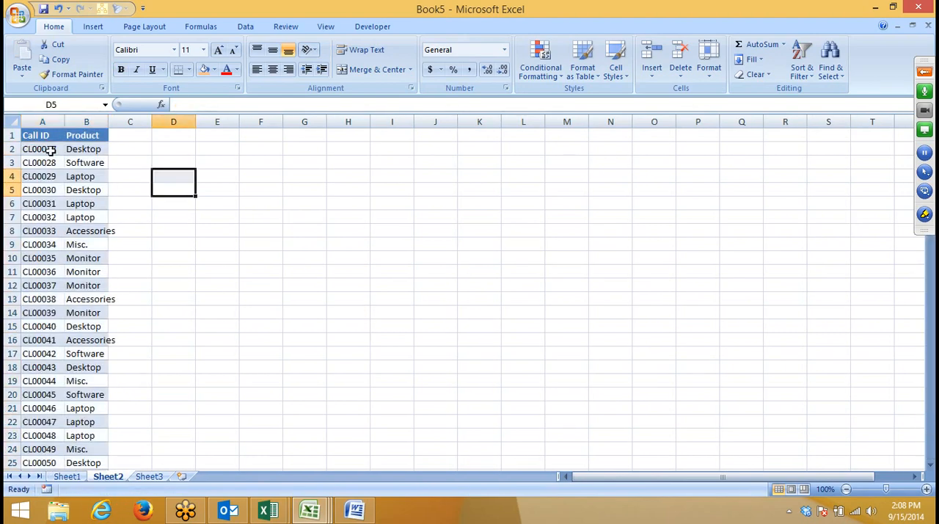
Step: Copy the Call ID and Product headers from Sheet2 into the first row of Sheet3
{"action": "left_click_drag", "start_coordinate": [40, 135], "coordinate": [86, 131]}
{"action": "key", "text": "ctrl+c"}
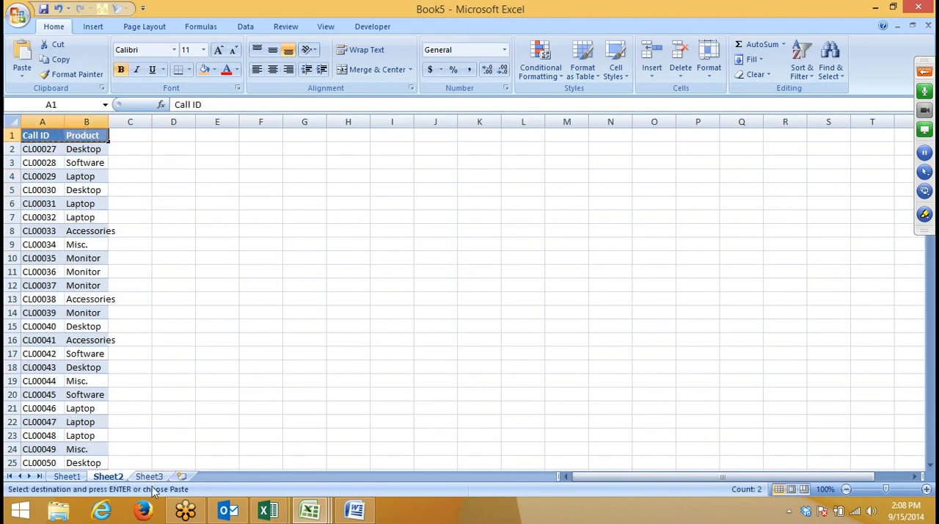
{"action": "left_click", "coordinate": [152, 477]}
{"action": "key", "text": "ctrl+v"}
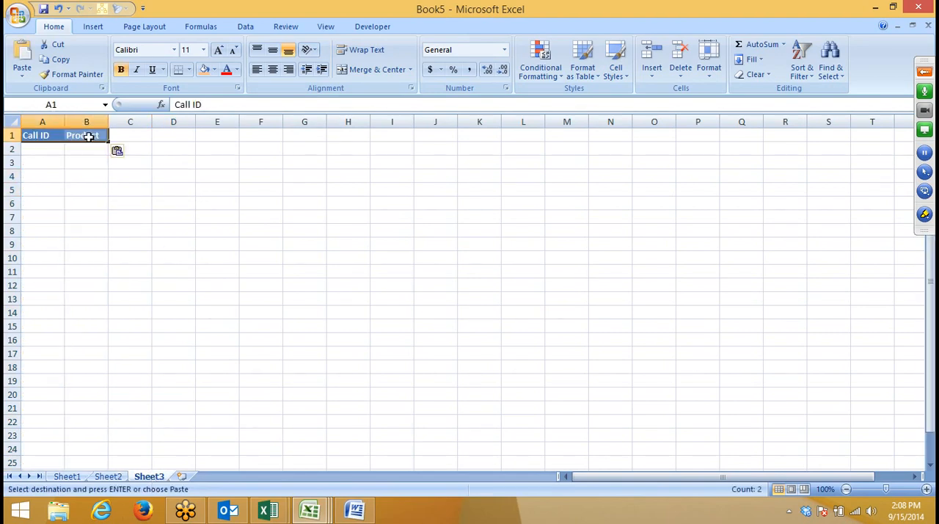
{"action": "left_click", "coordinate": [48, 150]}
Step: Copy the call IDs in A11 and A22 of Sheet1 into Sheet3 starting at A2
{"action": "left_click", "coordinate": [68, 476]}
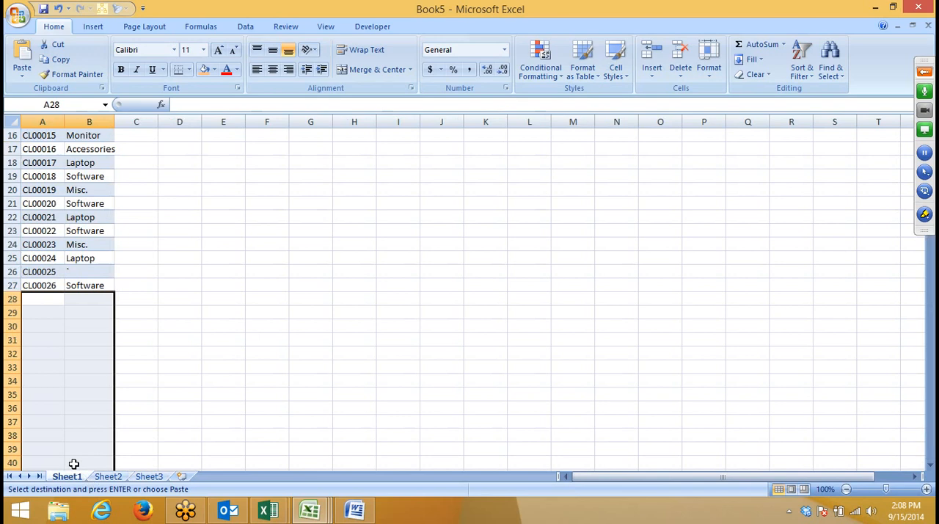
{"action": "left_click", "coordinate": [44, 203]}
{"action": "scroll", "coordinate": [79, 222], "scroll_direction": "up", "scroll_amount": 3}
{"action": "left_click", "coordinate": [56, 189]}
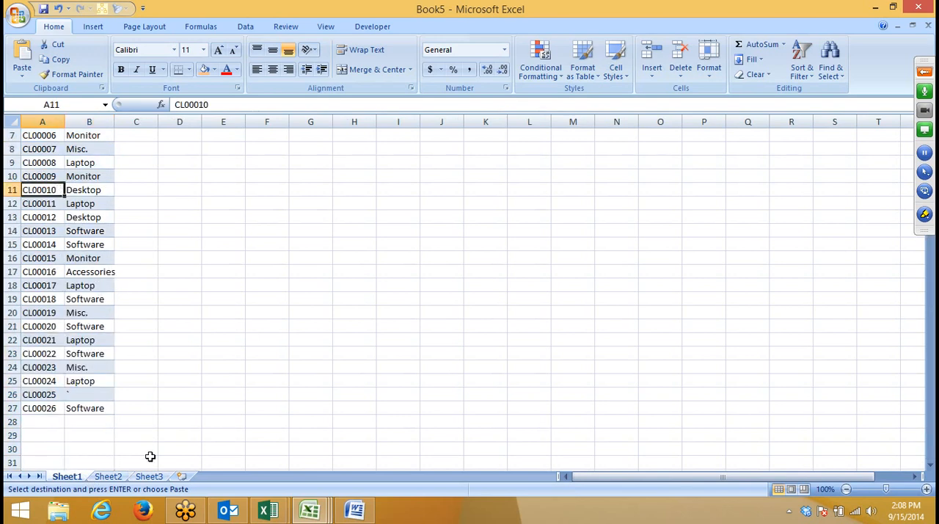
{"action": "key", "text": "ctrl+c"}
{"action": "left_click", "coordinate": [44, 340], "text": "ctrl"}
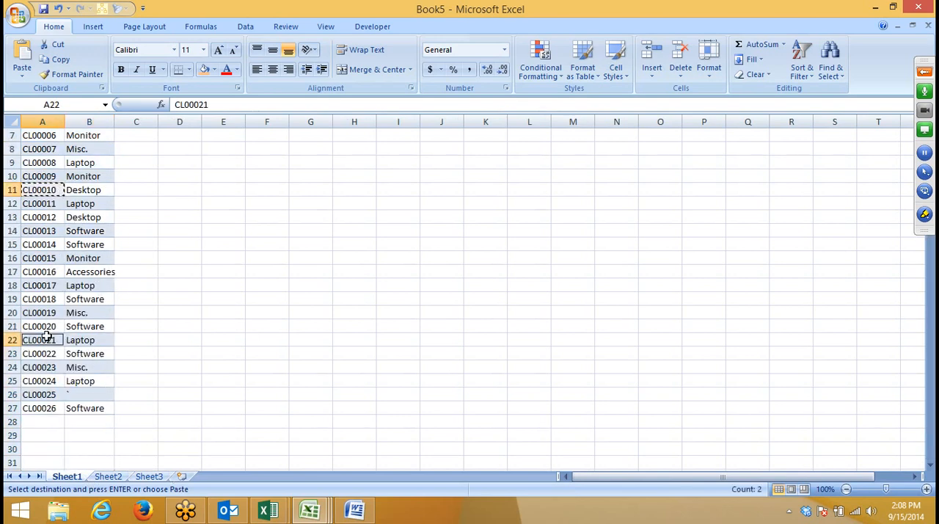
{"action": "left_click", "coordinate": [150, 476]}
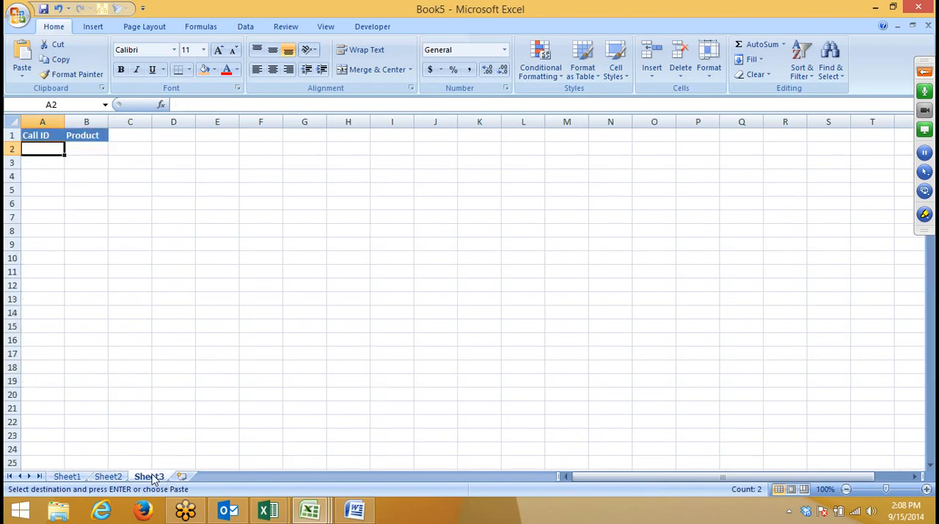
{"action": "key", "text": "ctrl+v"}
Step: Copy the call IDs in A10, A18 and A22 of Sheet2 into Sheet3 starting at A4
{"action": "left_click", "coordinate": [108, 476]}
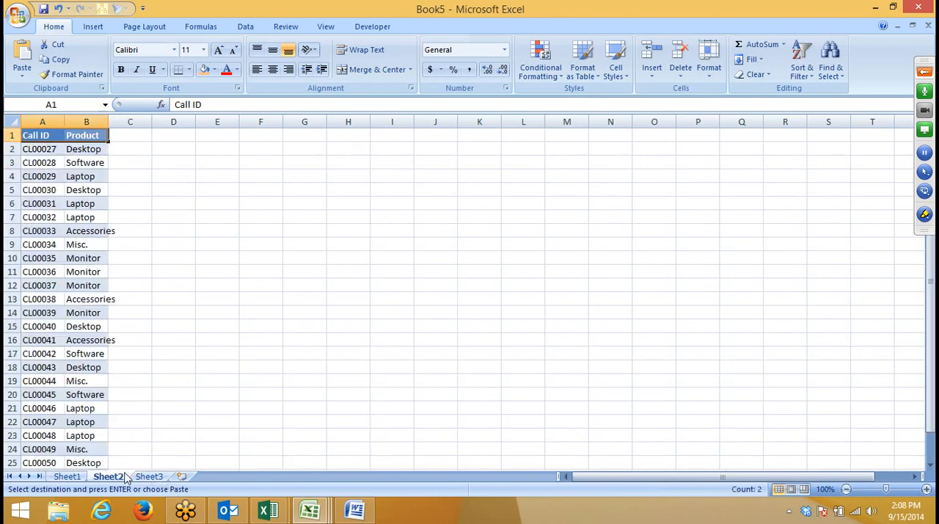
{"action": "left_click", "coordinate": [51, 258]}
{"action": "left_click", "coordinate": [53, 367], "text": "ctrl"}
{"action": "left_click", "coordinate": [45, 422], "text": "ctrl"}
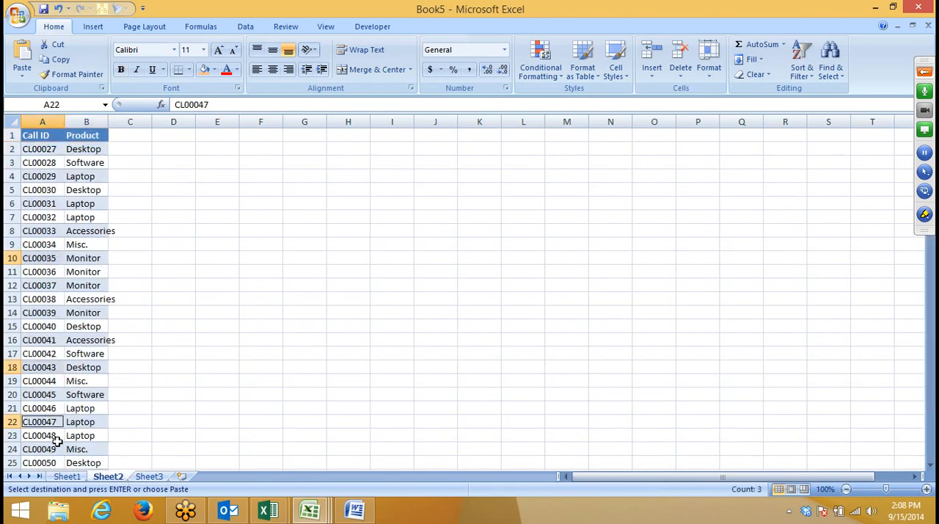
{"action": "key", "text": "ctrl+c"}
{"action": "left_click", "coordinate": [149, 476]}
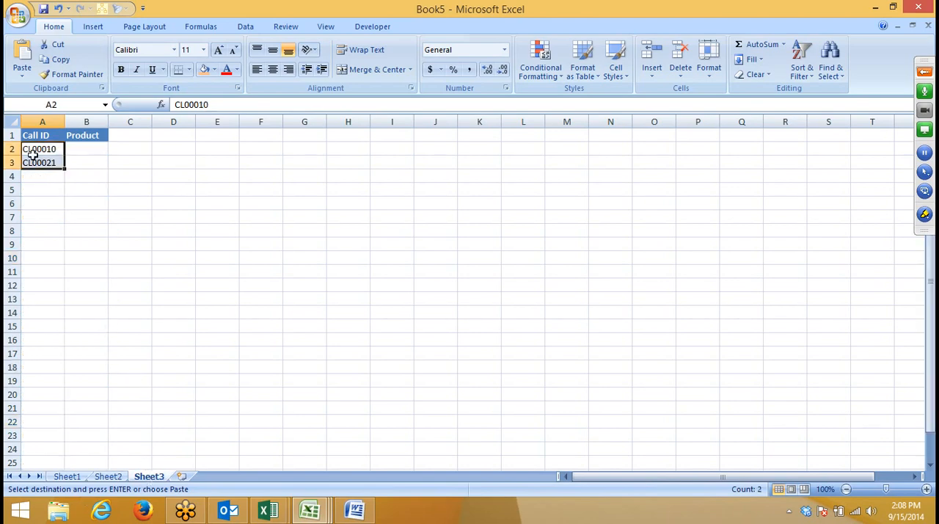
{"action": "left_click", "coordinate": [37, 179]}
{"action": "key", "text": "ctrl+v"}
{"action": "left_click", "coordinate": [155, 217]}
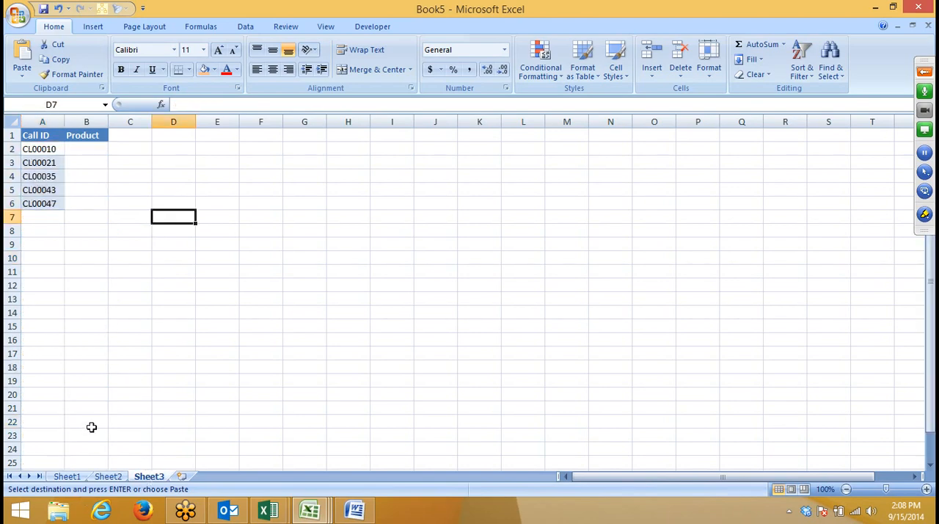
Step: Enter =VLOOKUP(A2,Sheet1!A:B,2,0) in B2 of Sheet3 to look up the product from Sheet1
{"action": "left_click", "coordinate": [85, 148]}
{"action": "type", "text": "="}
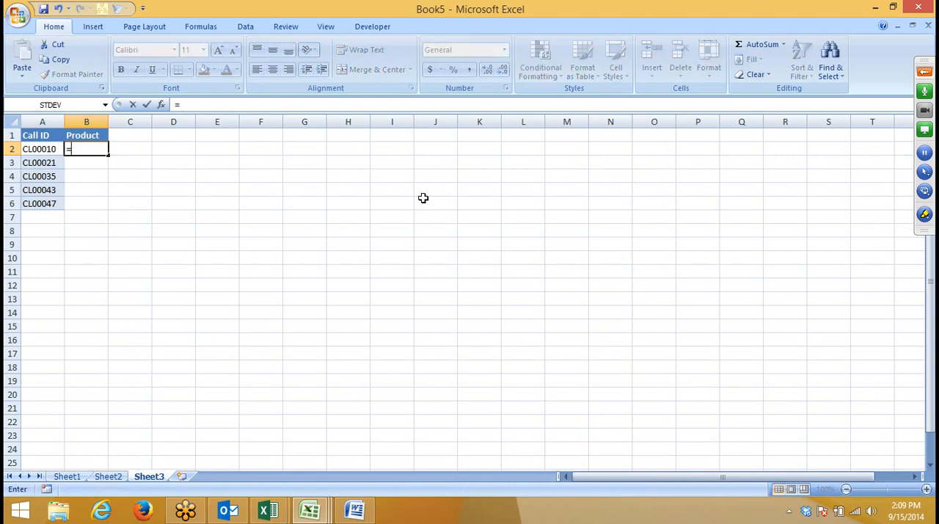
{"action": "type", "text": "vlookup"}
{"action": "key", "text": "Tab"}
{"action": "key", "text": "Left"}
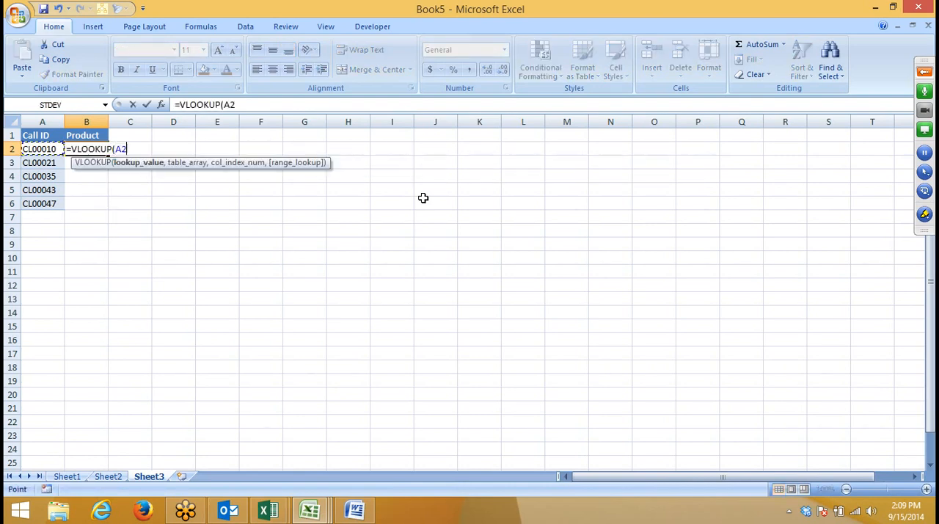
{"action": "type", "text": ","}
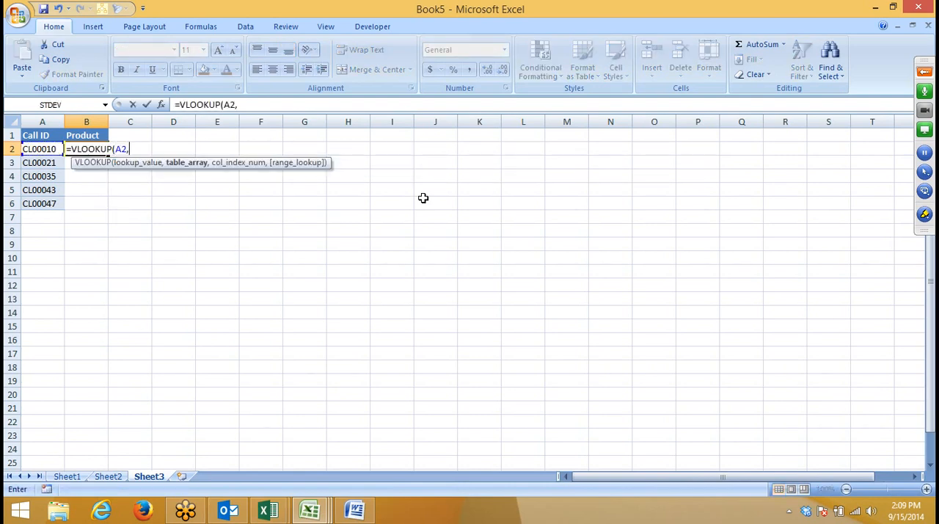
{"action": "left_click", "coordinate": [71, 474]}
{"action": "left_click_drag", "start_coordinate": [57, 121], "coordinate": [89, 121]}
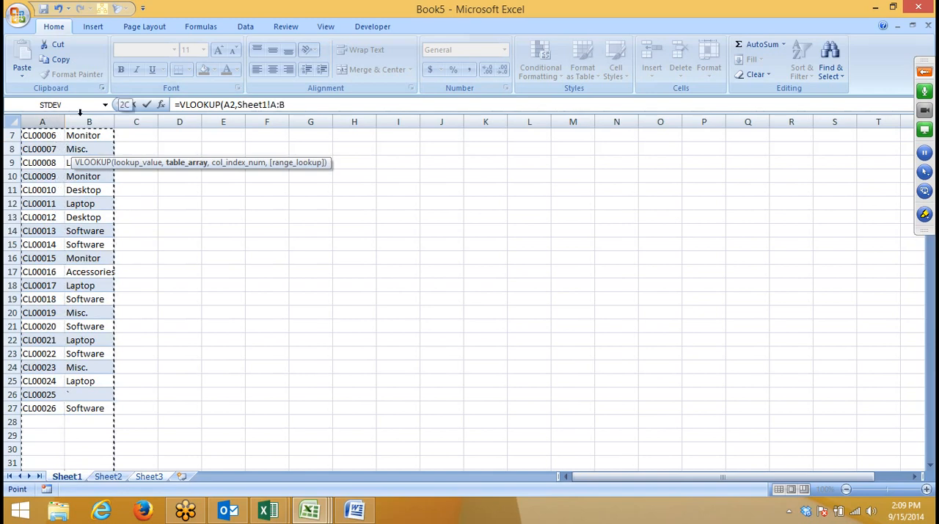
{"action": "type", "text": ",2,"}
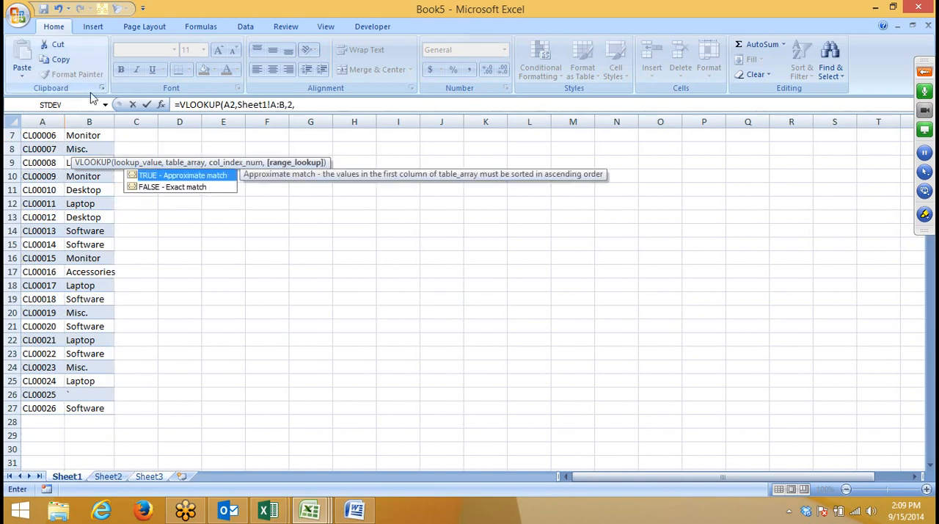
{"action": "type", "text": "0"}
{"action": "key", "text": "Return"}
{"action": "key", "text": "Up"}
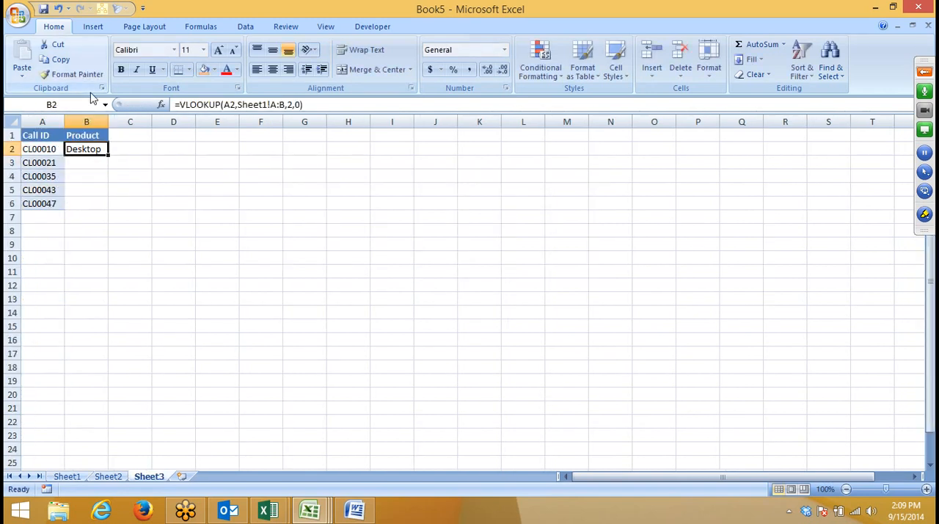
Step: Fill the Sheet1 lookup formula down from B2 to B6 in the Product column
{"action": "key", "text": "Left"}
{"action": "key", "text": "Right"}
{"action": "key", "text": "Right"}
{"action": "key", "text": "Left"}
{"action": "key", "text": "shift+Down"}
{"action": "key", "text": "shift+Down"}
{"action": "key", "text": "shift+Down"}
{"action": "key", "text": "shift+Down"}
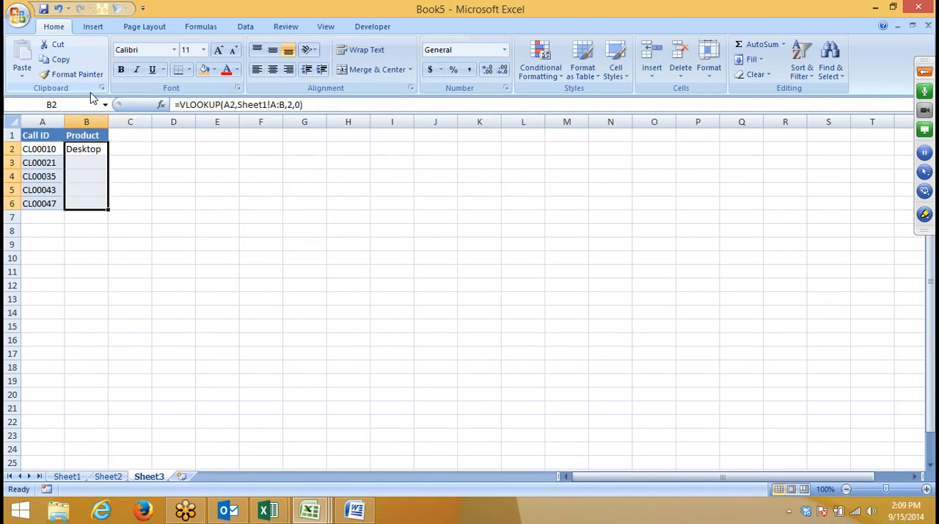
{"action": "key", "text": "ctrl+d"}
Step: Replace the formula in B4 with =VLOOKUP(A4,Sheet2!A:B,2,0) to look up the product from Sheet2
{"action": "key", "text": "Down"}
{"action": "key", "text": "Down"}
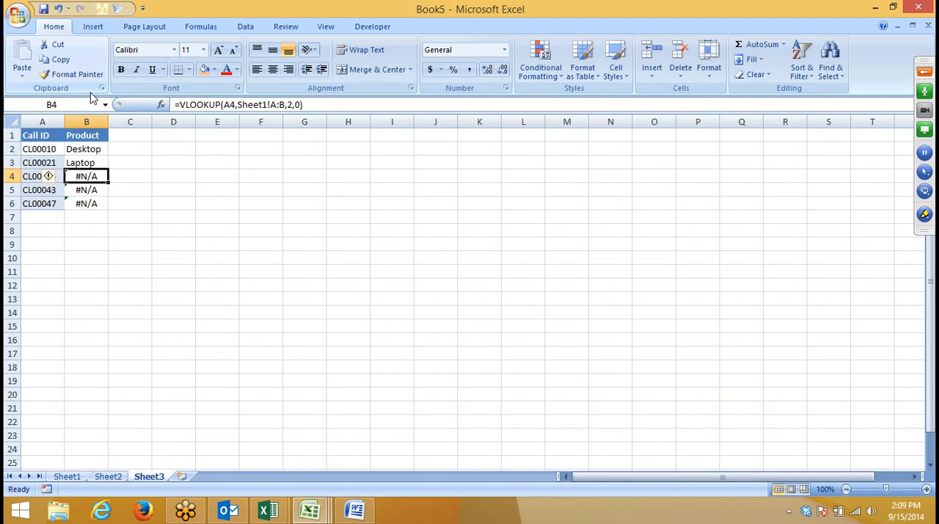
{"action": "type", "text": "=vl"}
{"action": "key", "text": "Tab"}
{"action": "key", "text": "Left"}
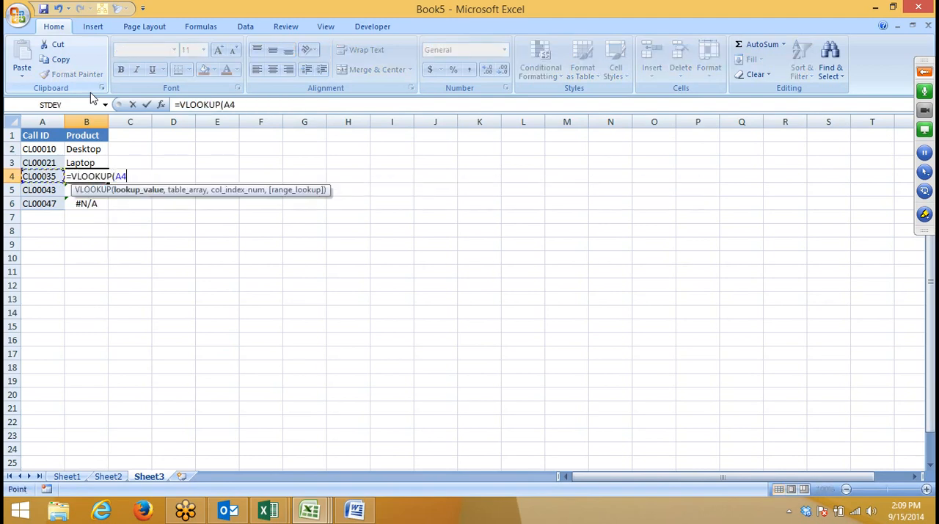
{"action": "type", "text": ","}
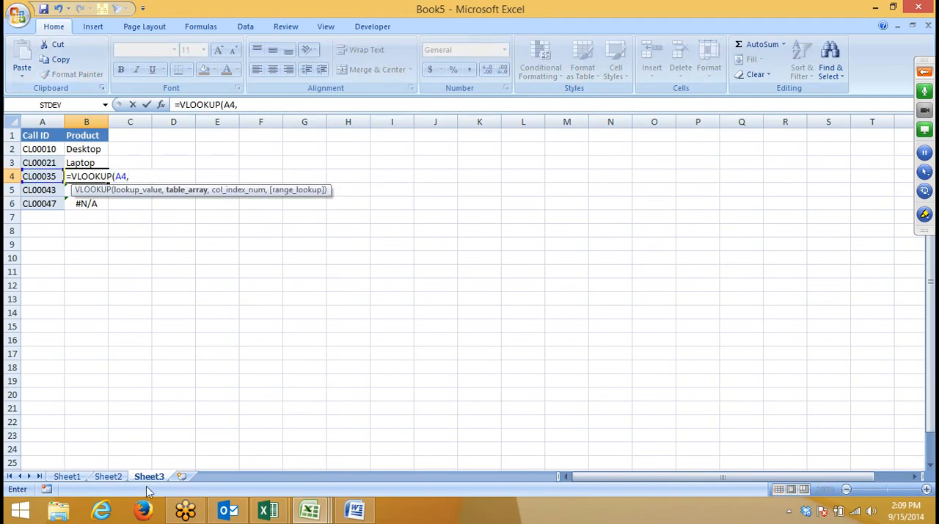
{"action": "left_click", "coordinate": [122, 477]}
{"action": "left_click_drag", "start_coordinate": [42, 121], "coordinate": [78, 110]}
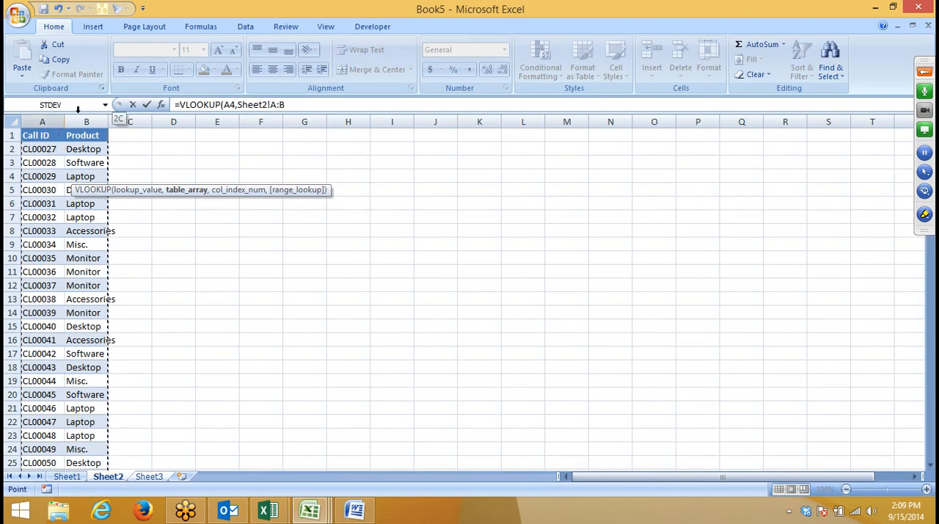
{"action": "type", "text": ",2,0"}
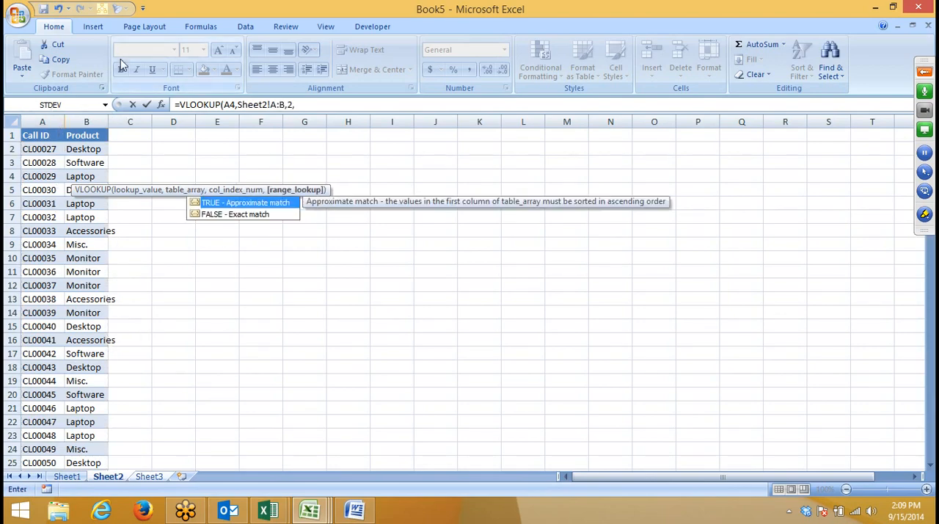
{"action": "key", "text": "Return"}
Step: Fill the Sheet2 lookup formula down from B4 to B6 in the Product column of Sheet3
{"action": "key", "text": "Up"}
{"action": "key", "text": "shift+Down"}
{"action": "key", "text": "shift+Down"}
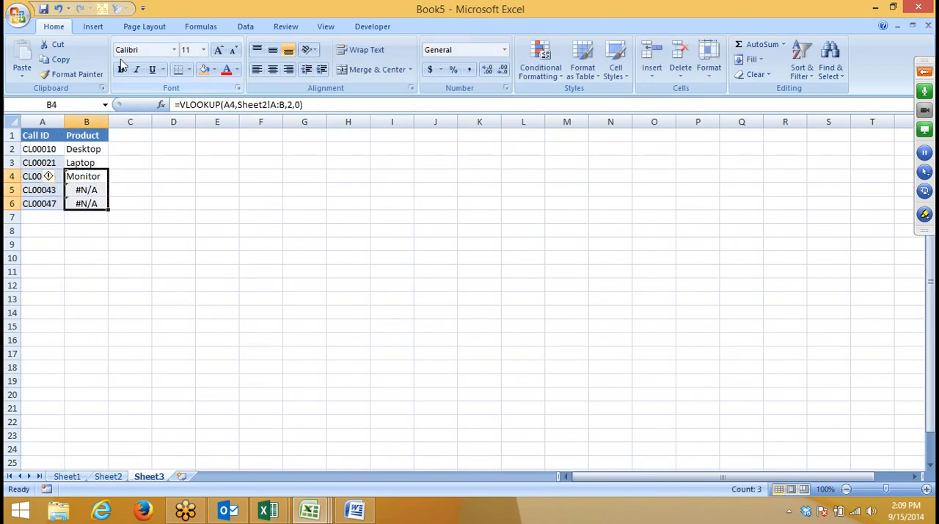
{"action": "key", "text": "ctrl+d"}
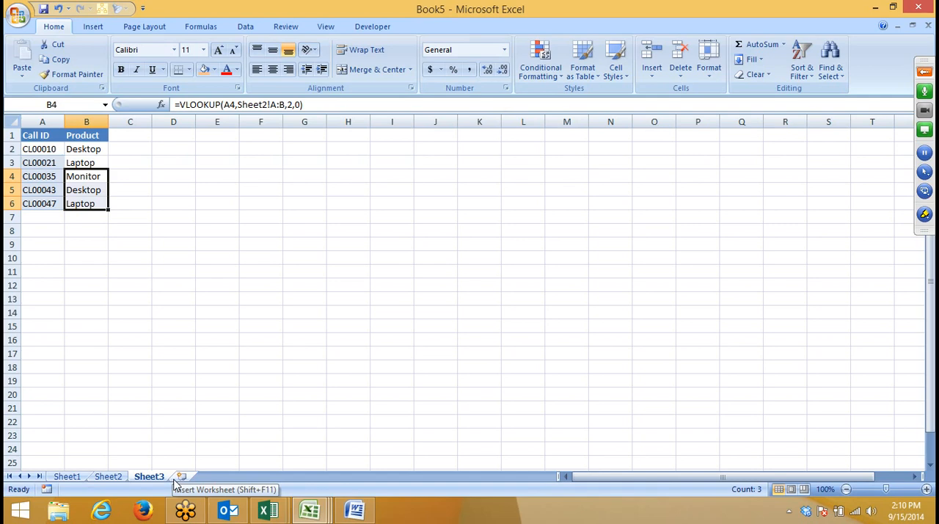
Step: Clear all the lookup formulas from B2:B6 in the Product column of Sheet3
{"action": "key", "text": "Up"}
{"action": "key", "text": "Up"}
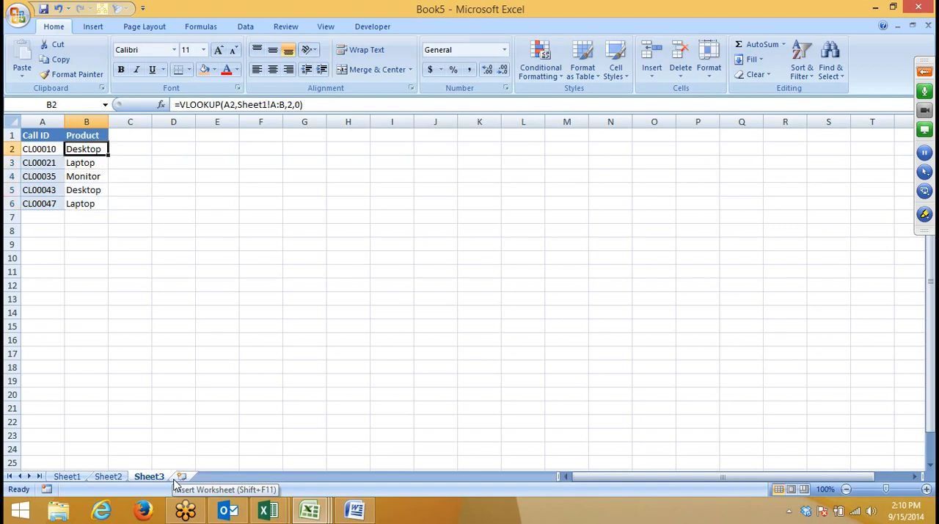
{"action": "key", "text": "ctrl+shift+Down"}
{"action": "key", "text": "Delete"}
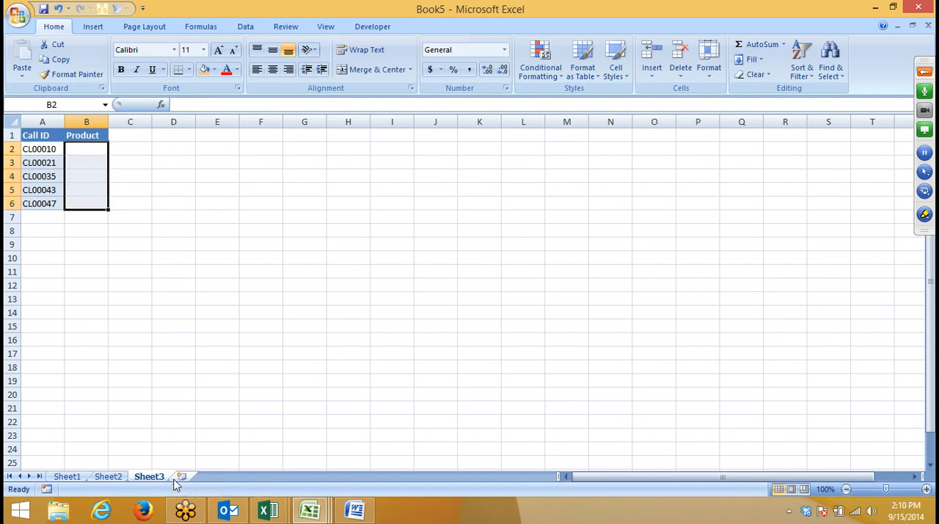
Step: Enter =VLOOKUP(A2,Sheet1!A:B,2,0) in B2 of Sheet3 to look up the first call ID in Sheet1
{"action": "type", "text": "=VLOOKUP("}
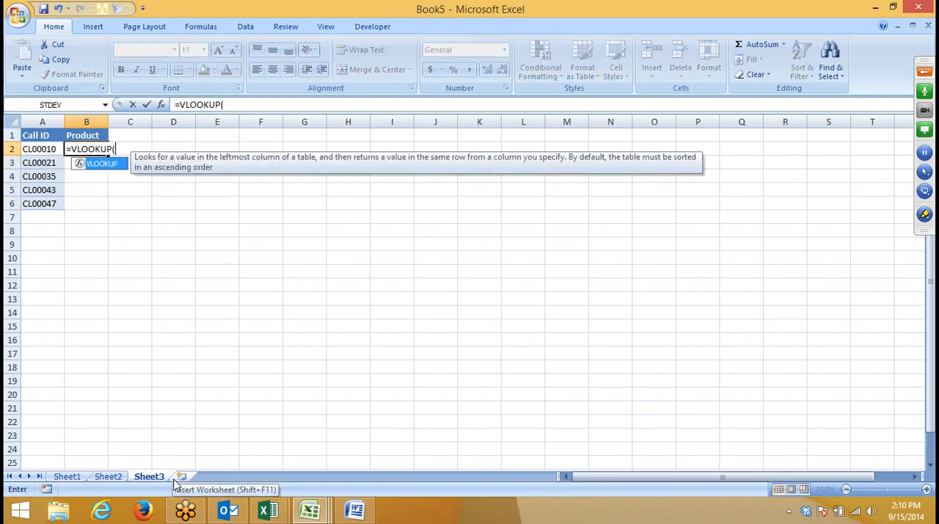
{"action": "key", "text": "Left"}
{"action": "type", "text": ","}
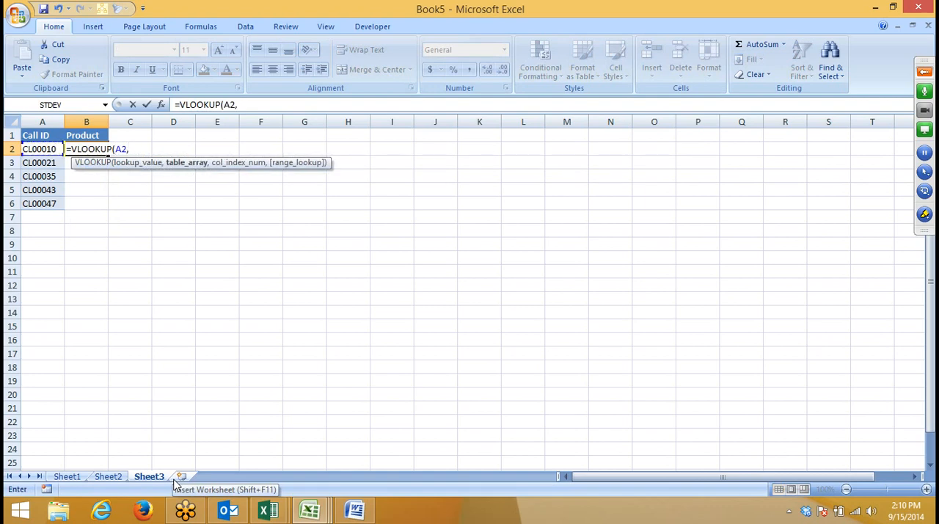
{"action": "left_click", "coordinate": [73, 477]}
{"action": "left_click_drag", "start_coordinate": [50, 122], "coordinate": [80, 118]}
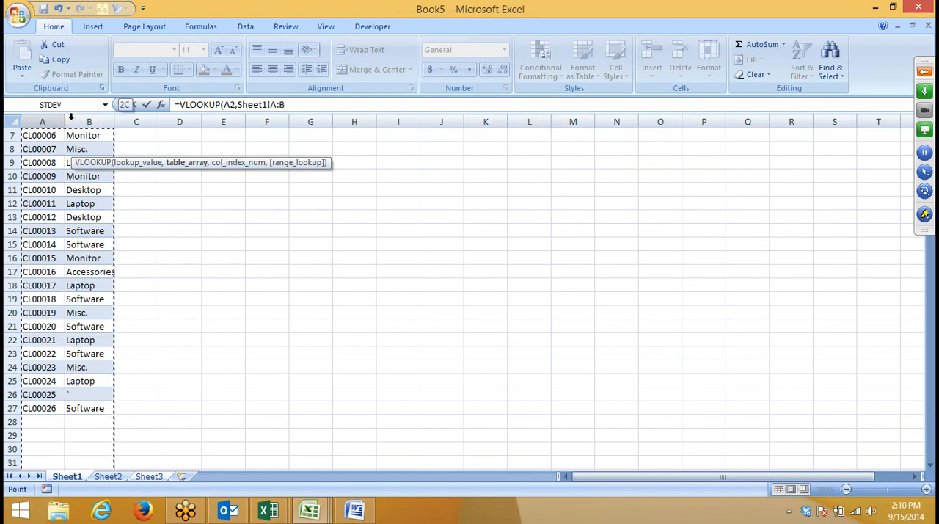
{"action": "type", "text": ",2,"}
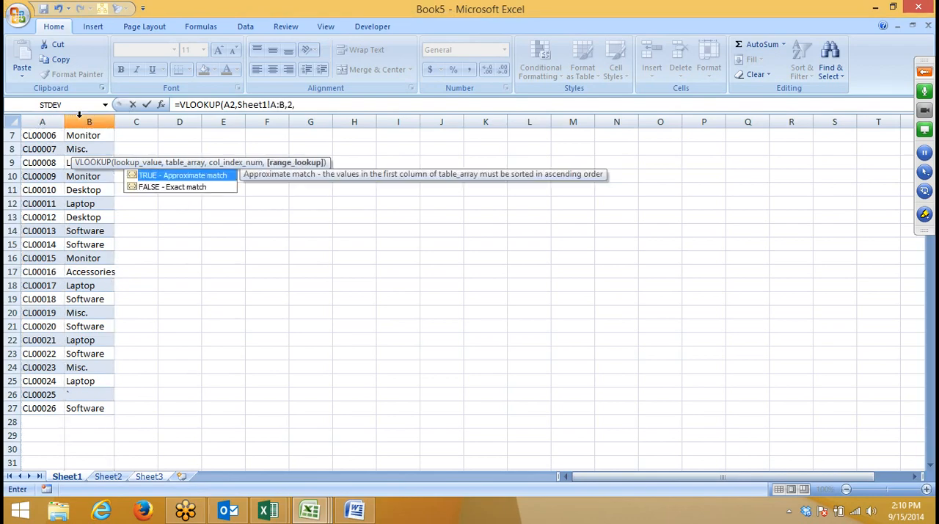
{"action": "type", "text": "0"}
{"action": "key", "text": "Return"}
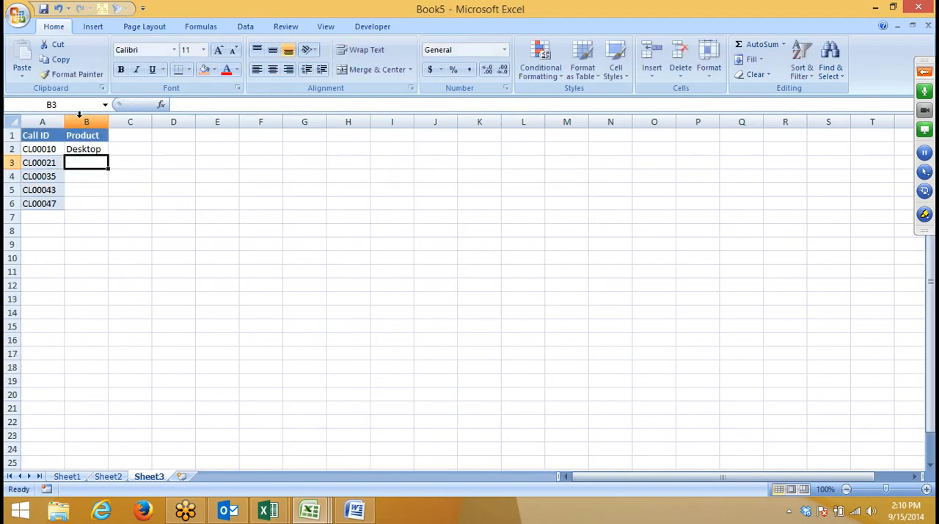
Step: Enter =VLOOKUP(A2,Sheet2!A:B,2,0) in C2 of Sheet3 to look up the same call ID in Sheet2
{"action": "key", "text": "Up"}
{"action": "key", "text": "Right"}
{"action": "type", "text": "=VLOOKUP("}
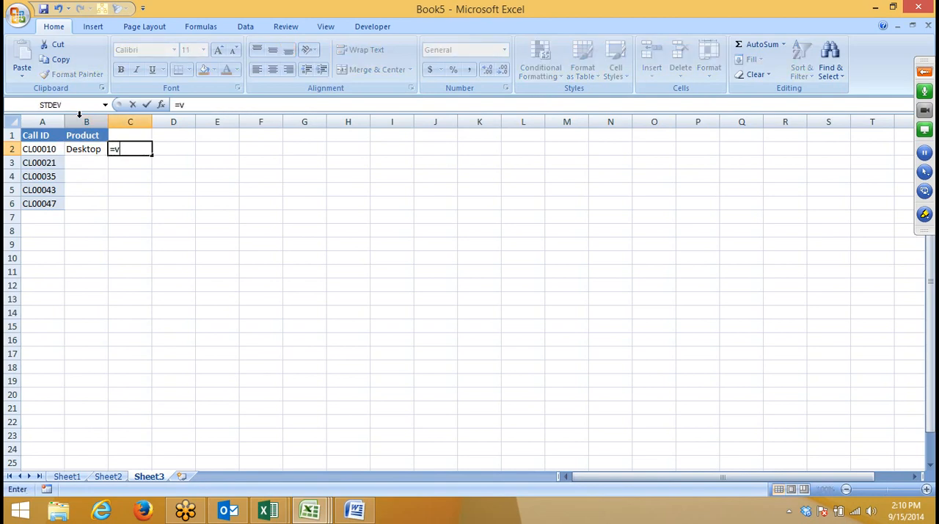
{"action": "key", "text": "Left"}
{"action": "key", "text": "Left"}
{"action": "type", "text": ","}
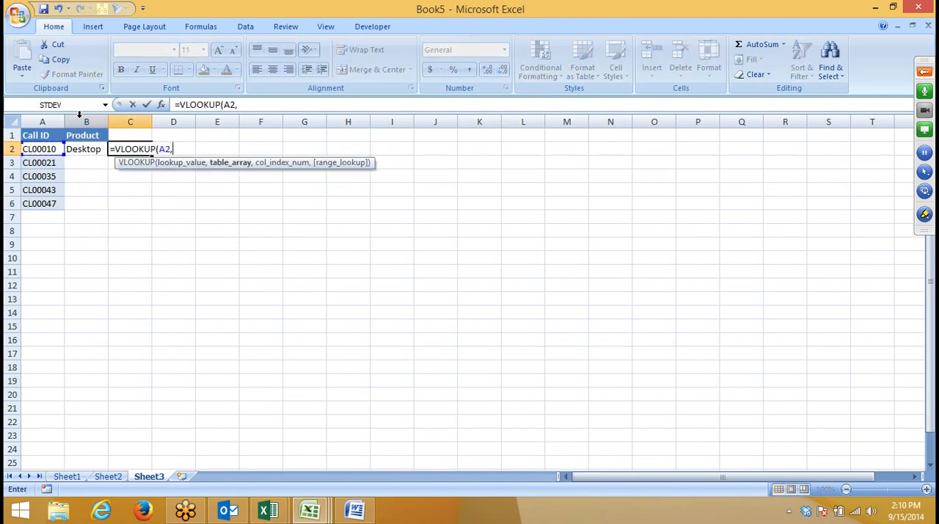
{"action": "left_click", "coordinate": [113, 477]}
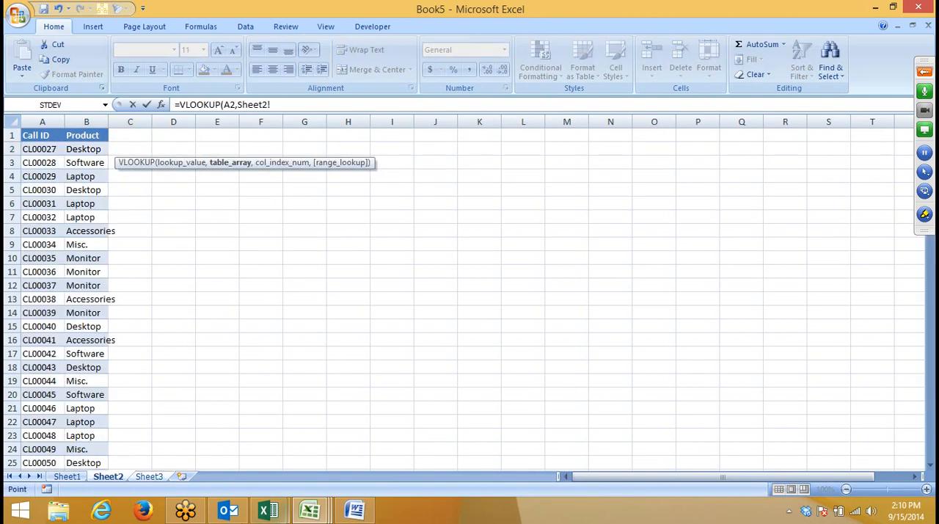
{"action": "left_click", "coordinate": [61, 121]}
{"action": "left_click_drag", "start_coordinate": [61, 121], "coordinate": [67, 121]}
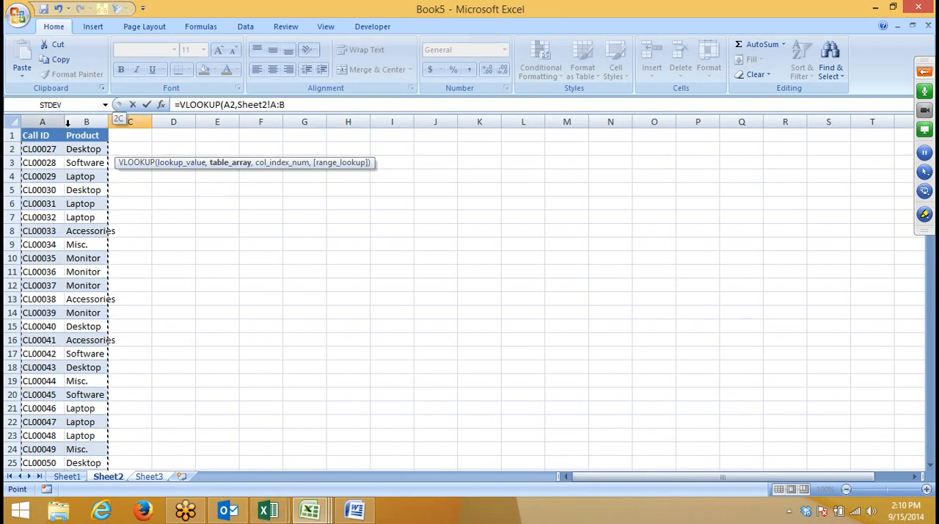
{"action": "type", "text": ","}
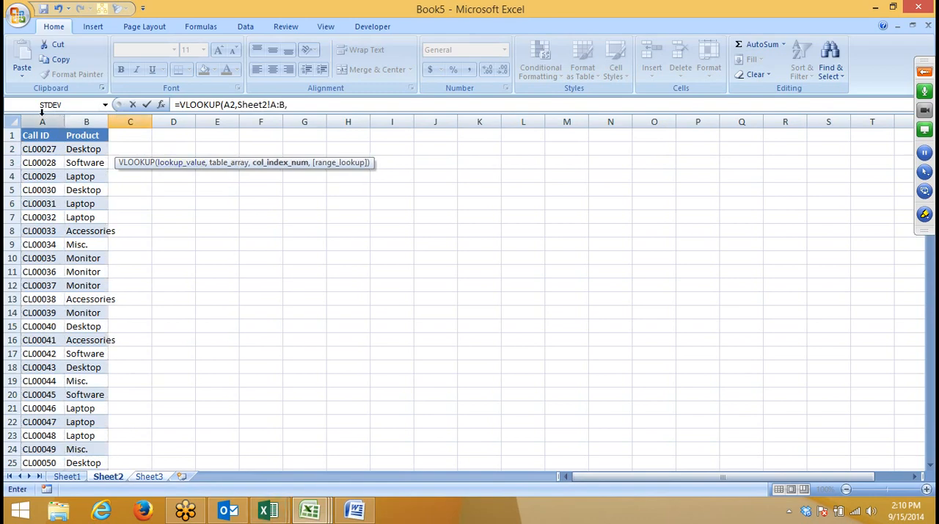
{"action": "type", "text": "2,0"}
{"action": "key", "text": "Return"}
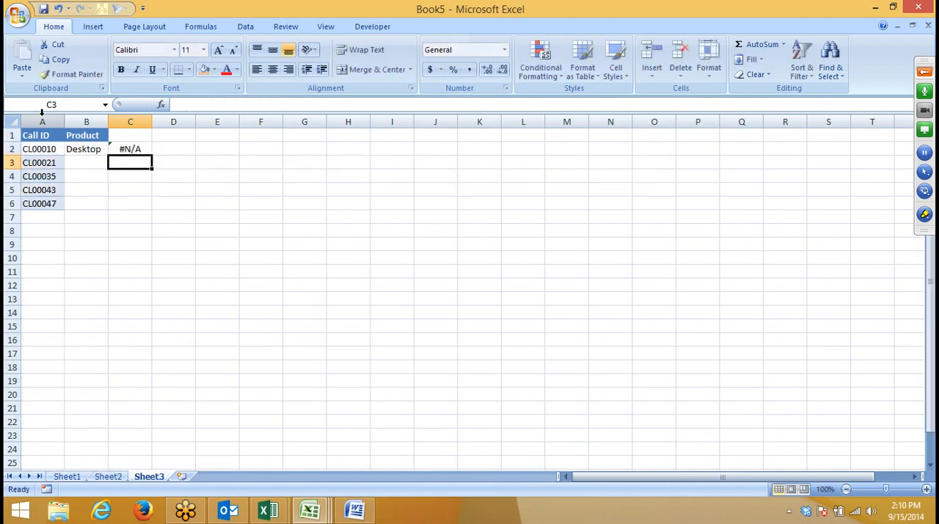
Step: Enter =IFERROR(B2,C2) in D2 to use the Sheet1 result and fall back on the Sheet2 result
{"action": "key", "text": "Up"}
{"action": "key", "text": "Left"}
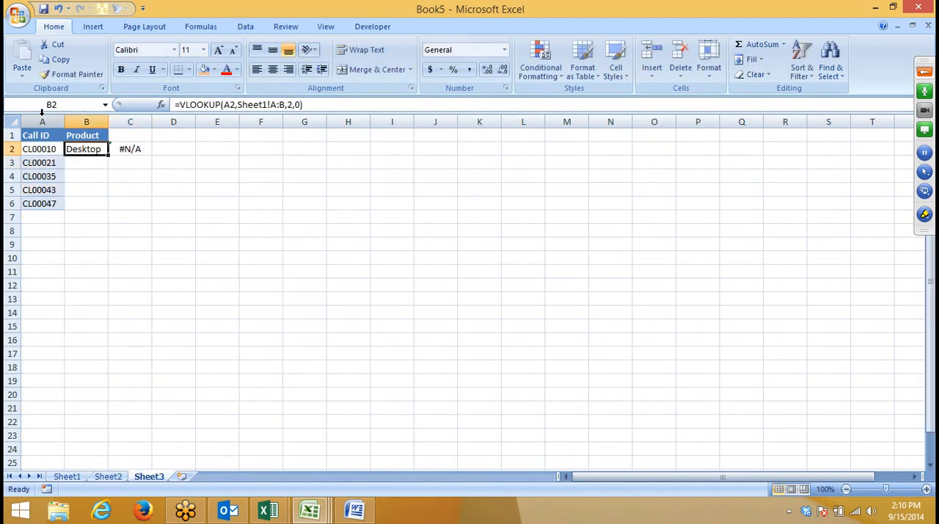
{"action": "key", "text": "shift+Right"}
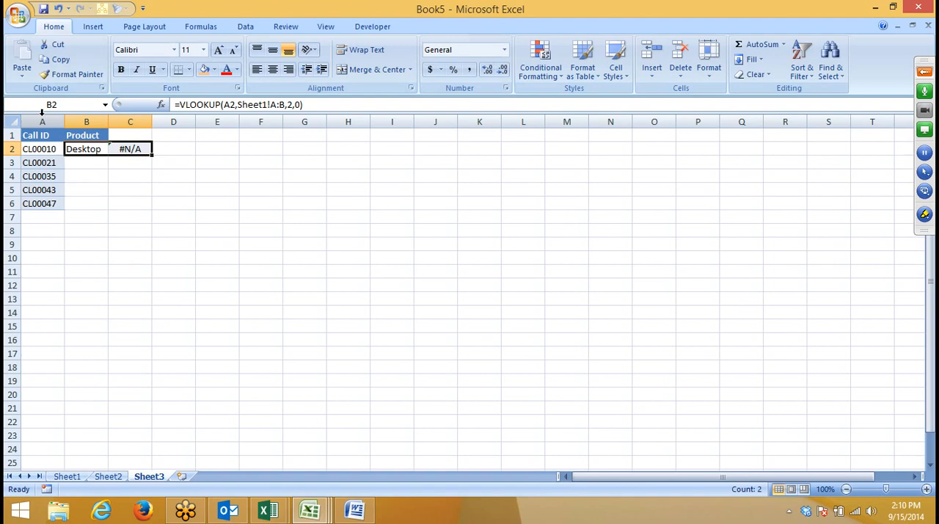
{"action": "key", "text": "Right"}
{"action": "key", "text": "Right"}
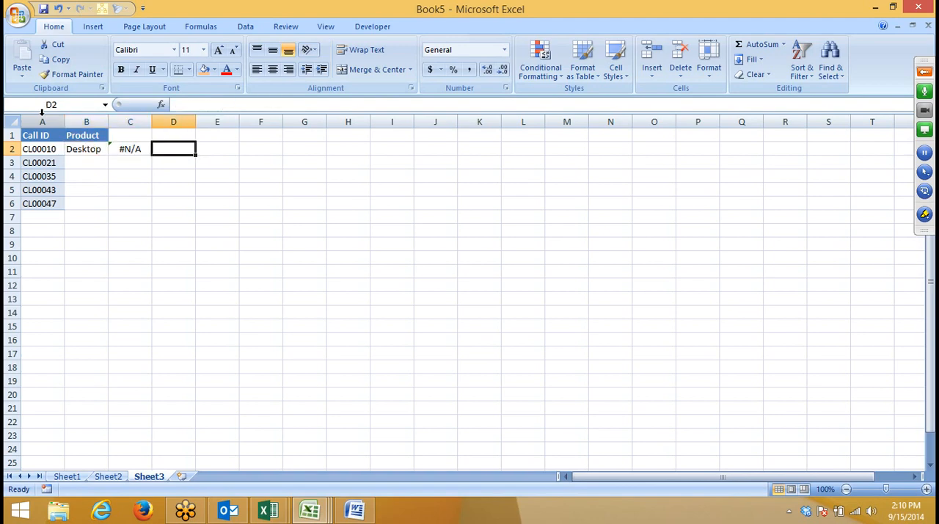
{"action": "type", "text": "="}
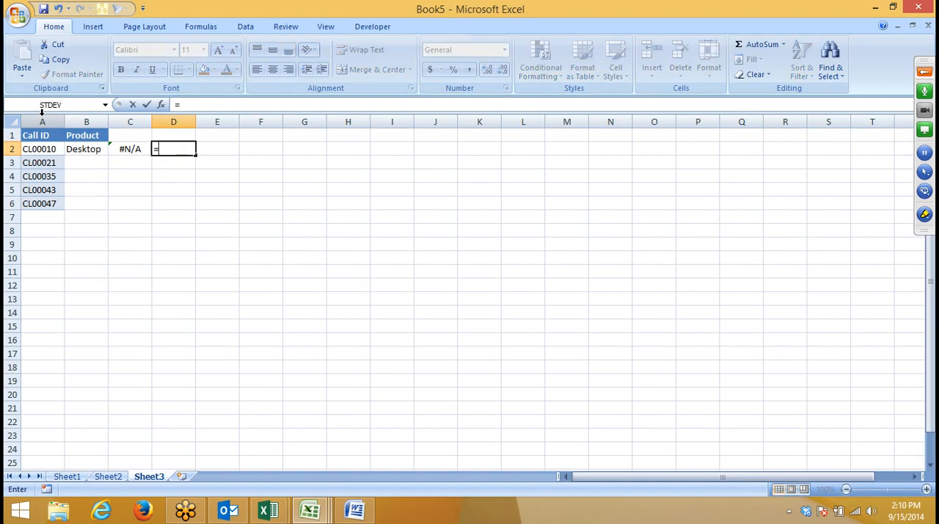
{"action": "type", "text": "if"}
{"action": "key", "text": "Down"}
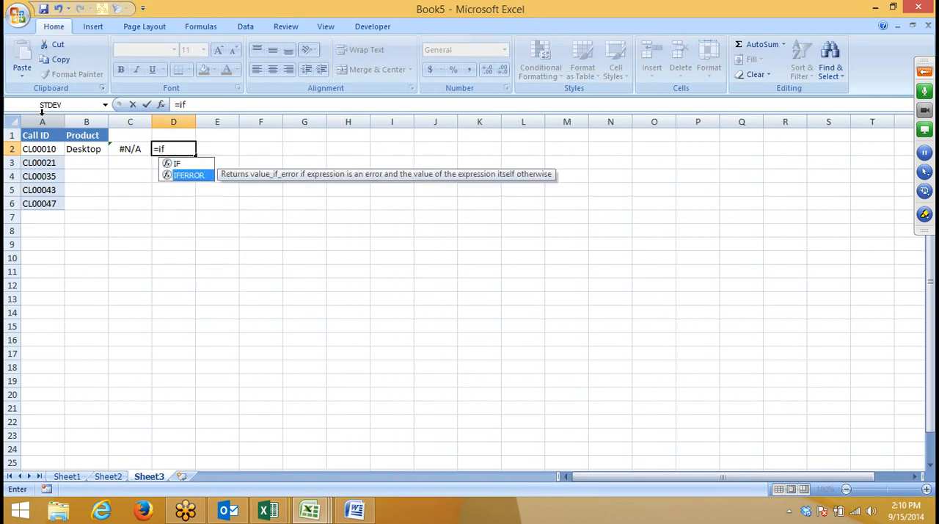
{"action": "key", "text": "Tab"}
{"action": "key", "text": "Left"}
{"action": "key", "text": "Left"}
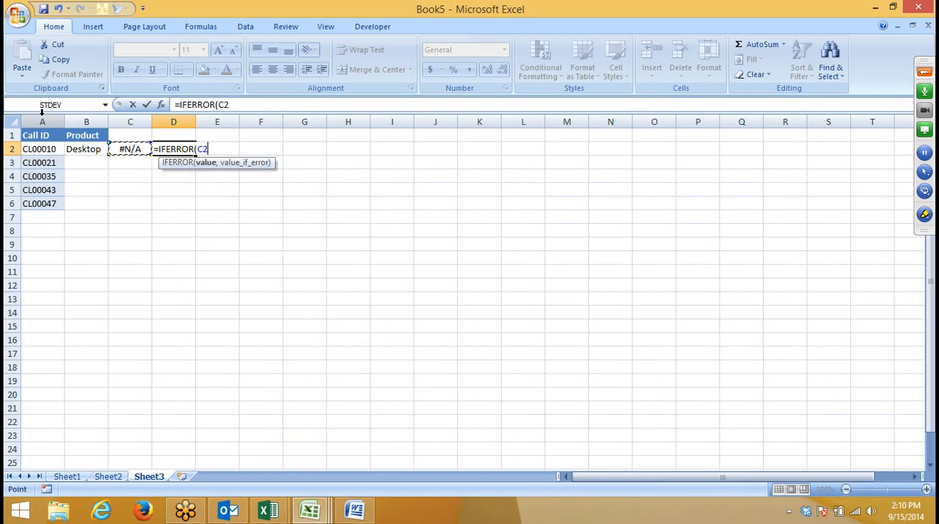
{"action": "type", "text": ","}
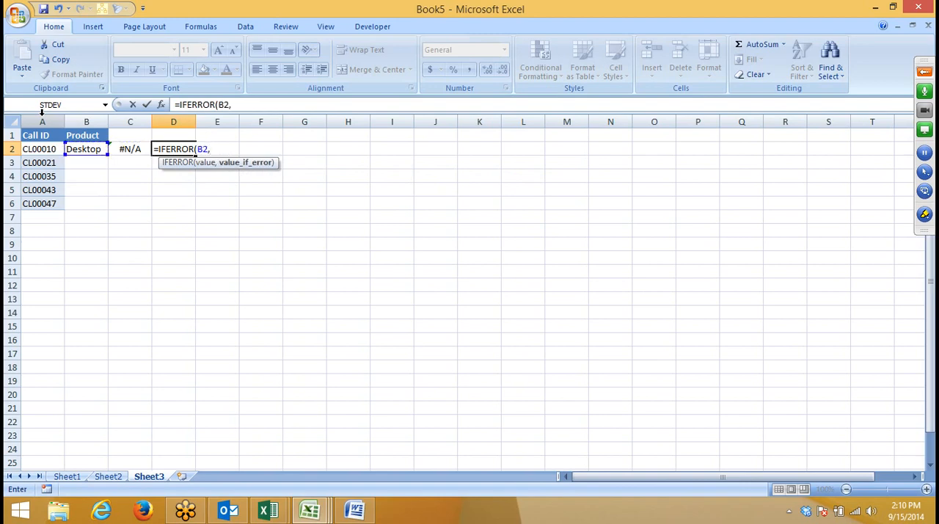
{"action": "key", "text": "Left"}
{"action": "key", "text": "Return"}
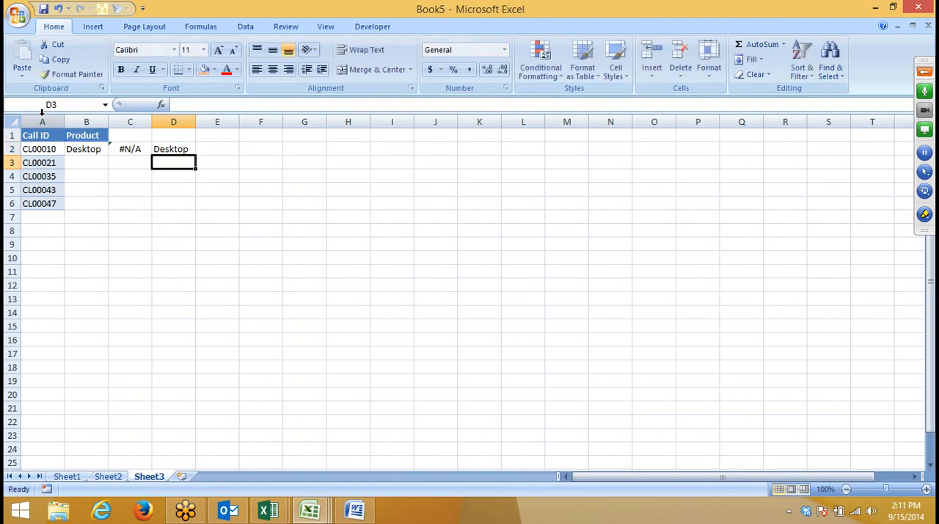
Step: Replace the B2 reference in D2's IFERROR formula with B2's own lookup, VLOOKUP(A2,Sheet1!A:B,2,0)
{"action": "key", "text": "Up"}
{"action": "key", "text": "Left"}
{"action": "left_click", "coordinate": [94, 148]}
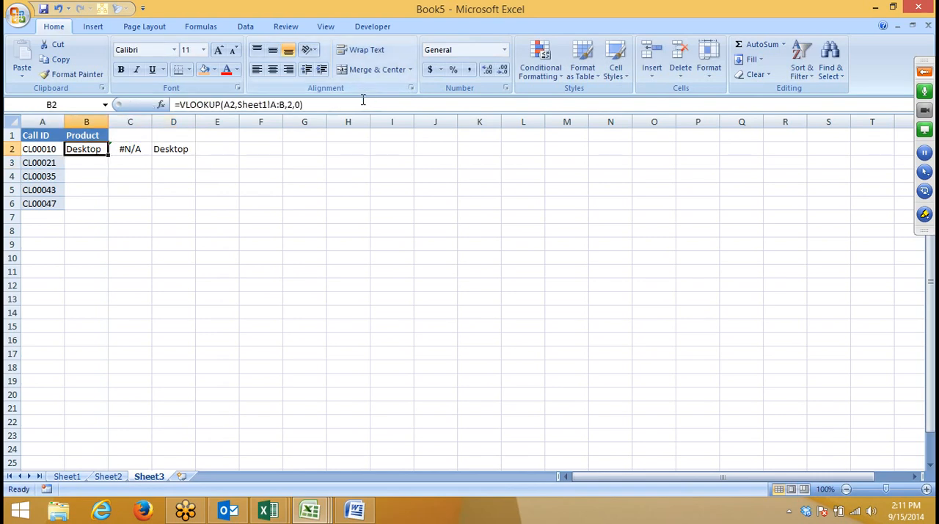
{"action": "left_click_drag", "start_coordinate": [304, 105], "coordinate": [176, 109]}
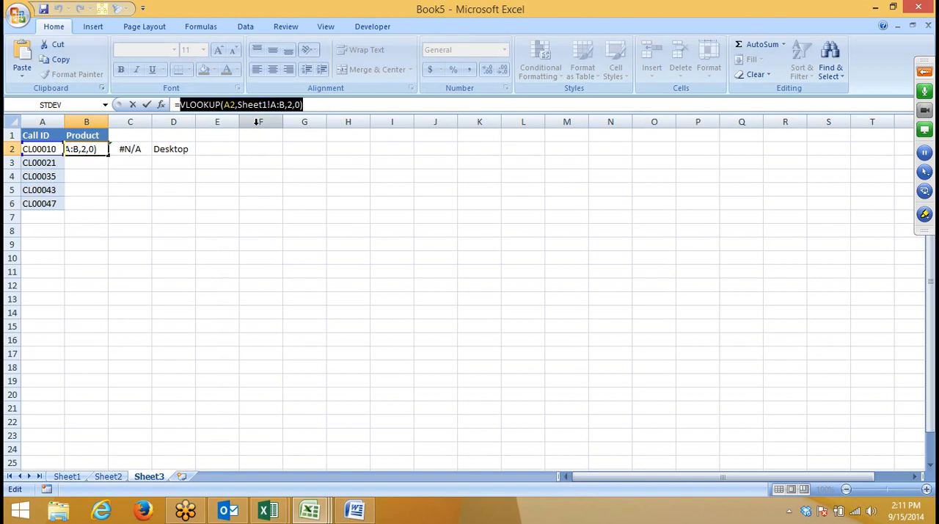
{"action": "key", "text": "Return"}
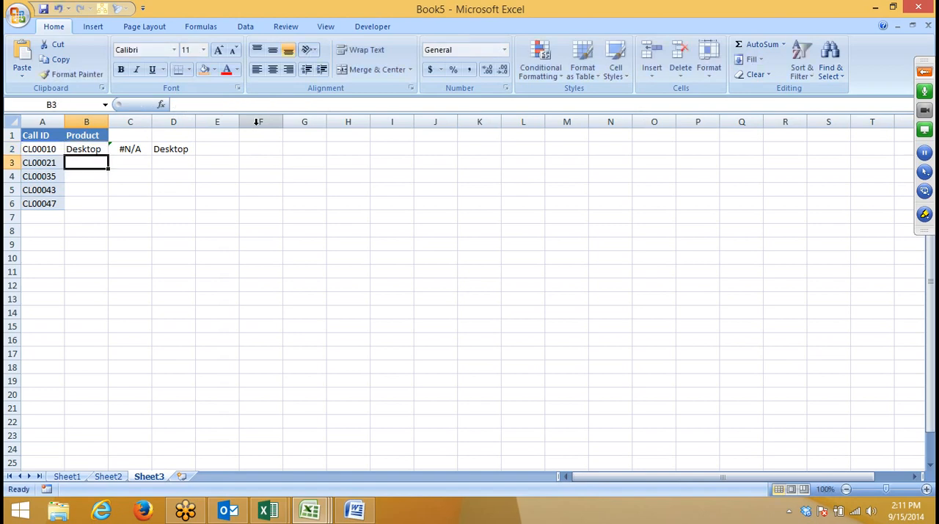
{"action": "key", "text": "Right"}
{"action": "key", "text": "Right"}
{"action": "key", "text": "Up"}
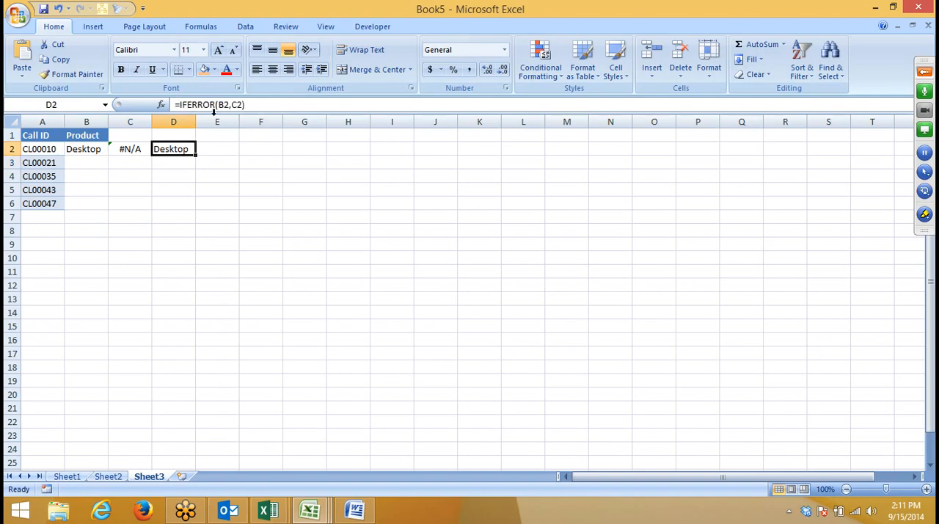
{"action": "double_click", "coordinate": [224, 105]}
{"action": "key", "text": "ctrl+v"}
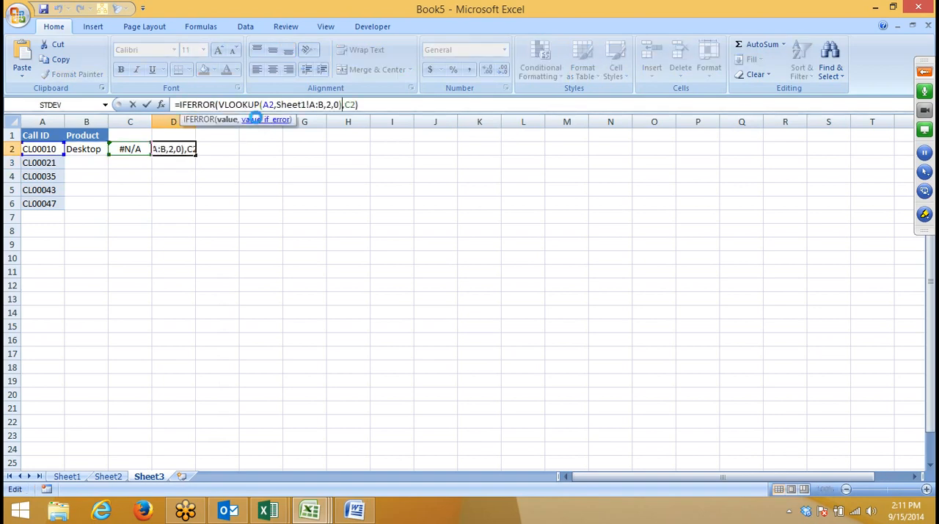
{"action": "key", "text": "Return"}
Step: Replace the C2 reference in D2's IFERROR formula with C2's own lookup, VLOOKUP(A2,Sheet2!A:B,2,0)
{"action": "key", "text": "Up"}
{"action": "key", "text": "Left"}
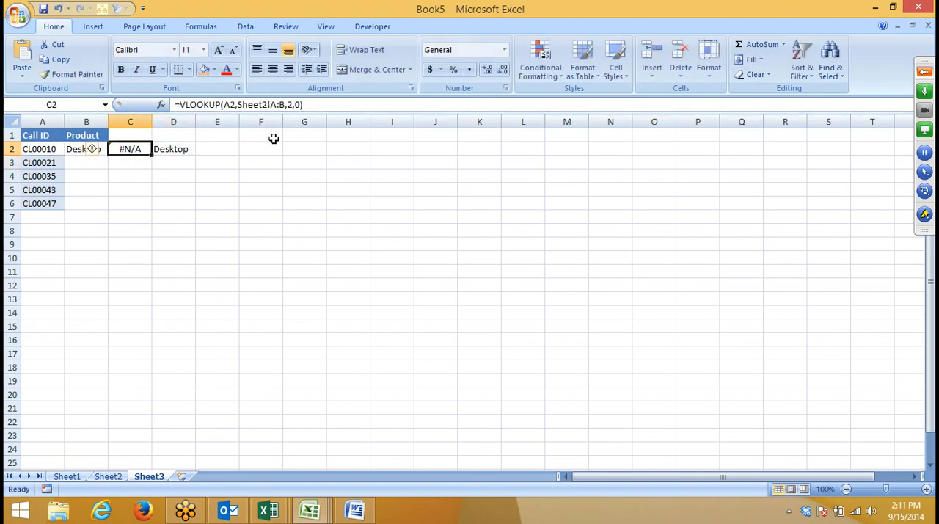
{"action": "left_click_drag", "start_coordinate": [180, 105], "coordinate": [307, 104]}
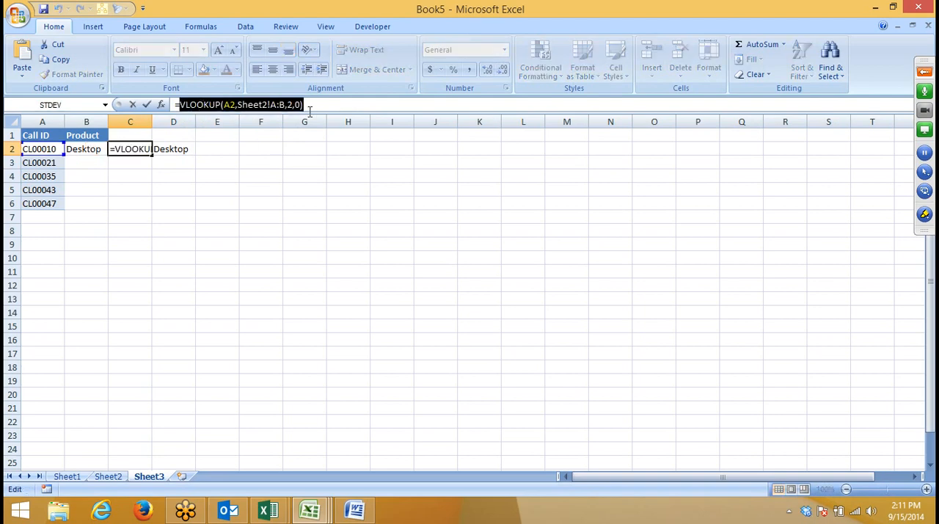
{"action": "key", "text": "Tab"}
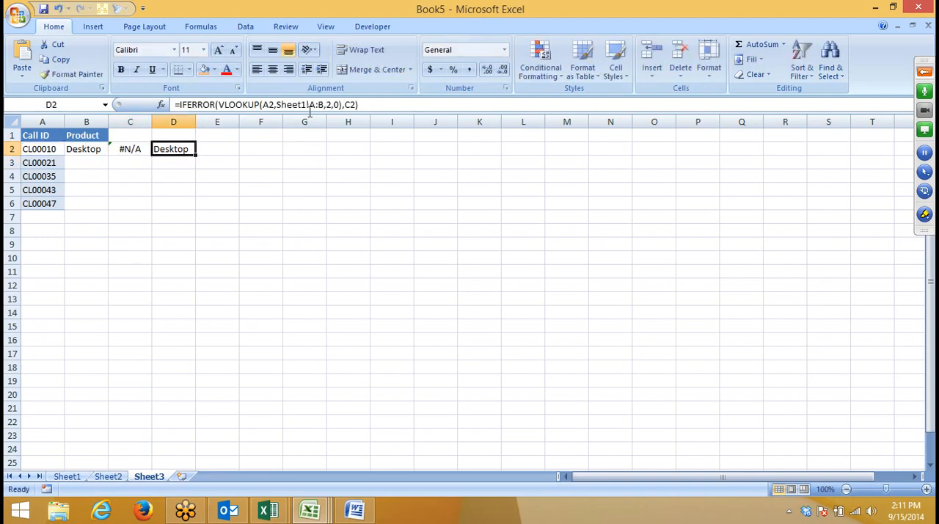
{"action": "double_click", "coordinate": [353, 105]}
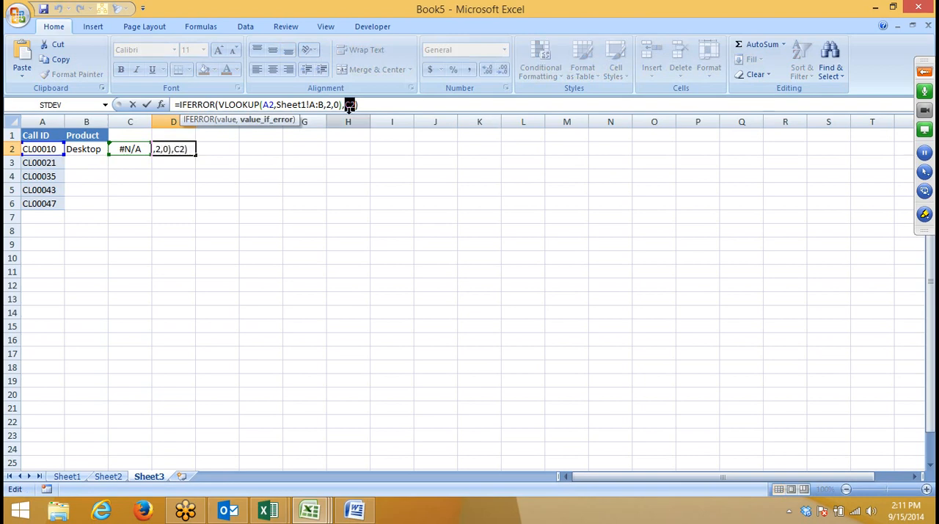
{"action": "key", "text": "ctrl+v"}
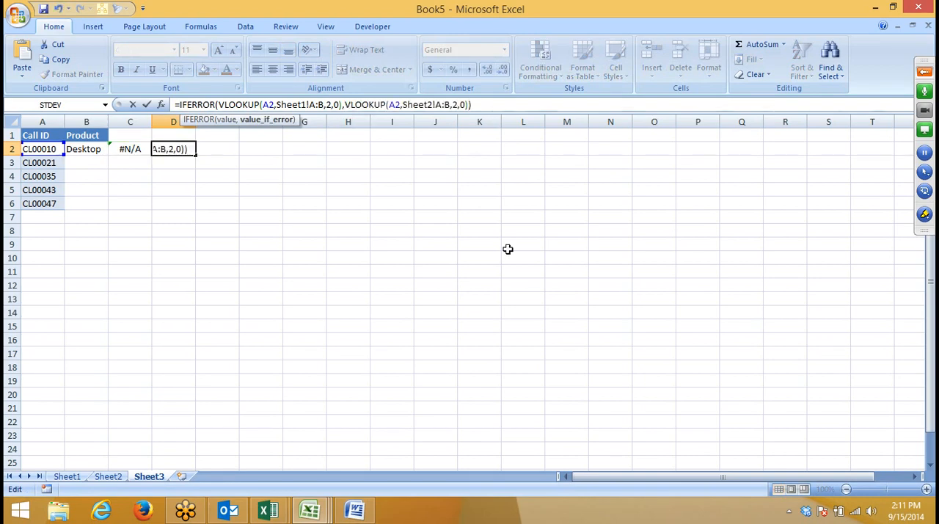
{"action": "key", "text": "ctrl+Return"}
Step: Move the combined IFERROR formula from D2 to B2 and clear the helper lookup in C2
{"action": "key", "text": "ctrl+x"}
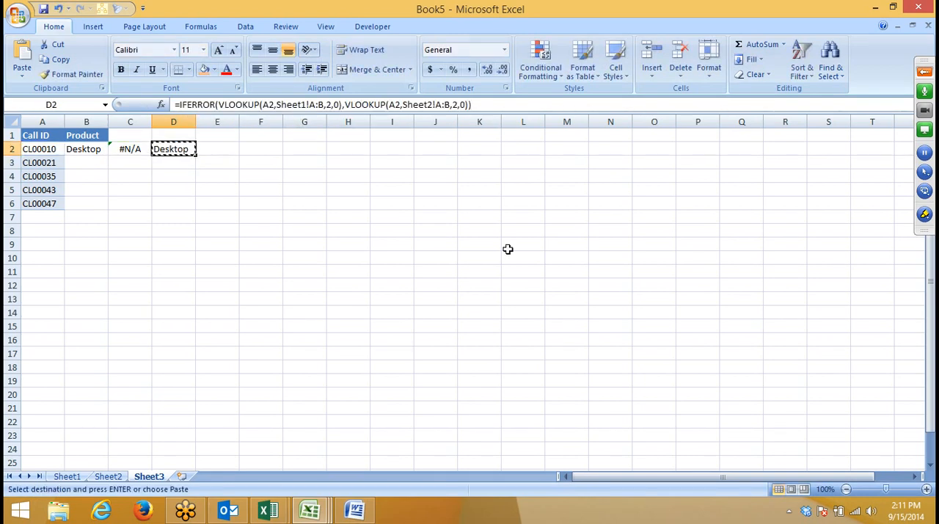
{"action": "key", "text": "Left"}
{"action": "key", "text": "Left"}
{"action": "key", "text": "ctrl+v"}
{"action": "key", "text": "Right"}
{"action": "key", "text": "Delete"}
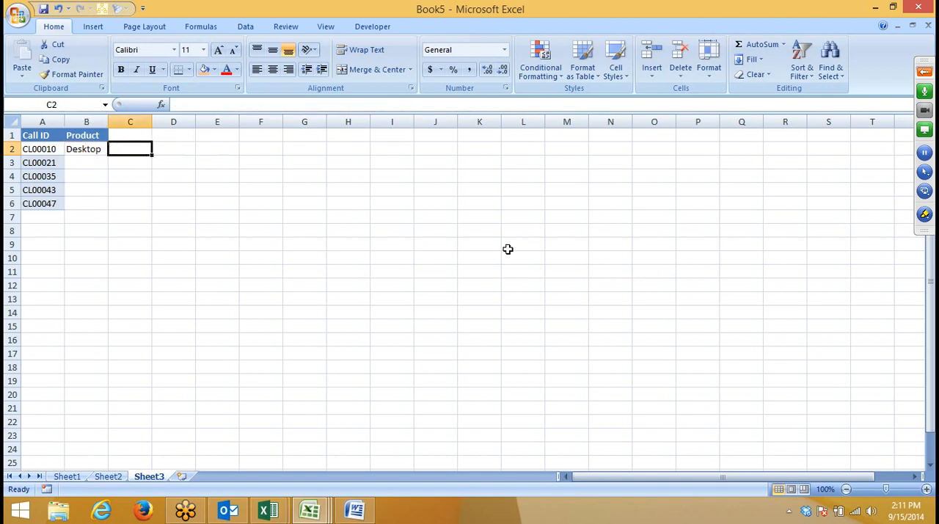
Step: Fill the combined IFERROR formula from B2 down through B6
{"action": "key", "text": "Left"}
{"action": "key", "text": "shift+Down"}
{"action": "key", "text": "shift+Down"}
{"action": "key", "text": "shift+Down"}
{"action": "key", "text": "shift+Down"}
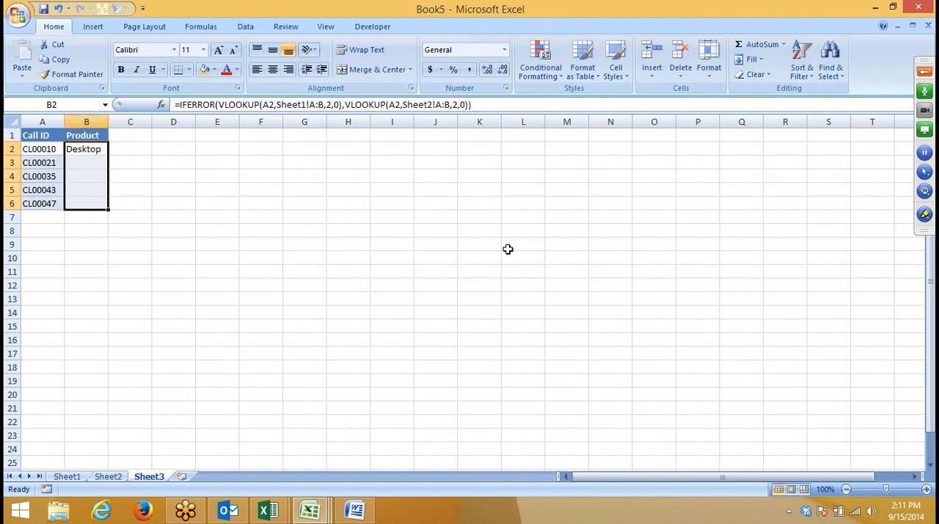
{"action": "key", "text": "ctrl+d"}
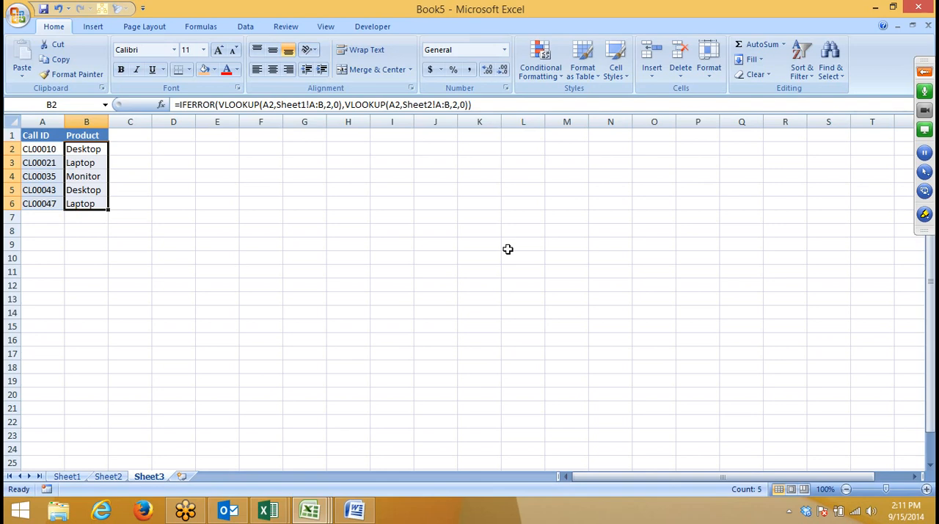
{"action": "left_click", "coordinate": [791, 517]}
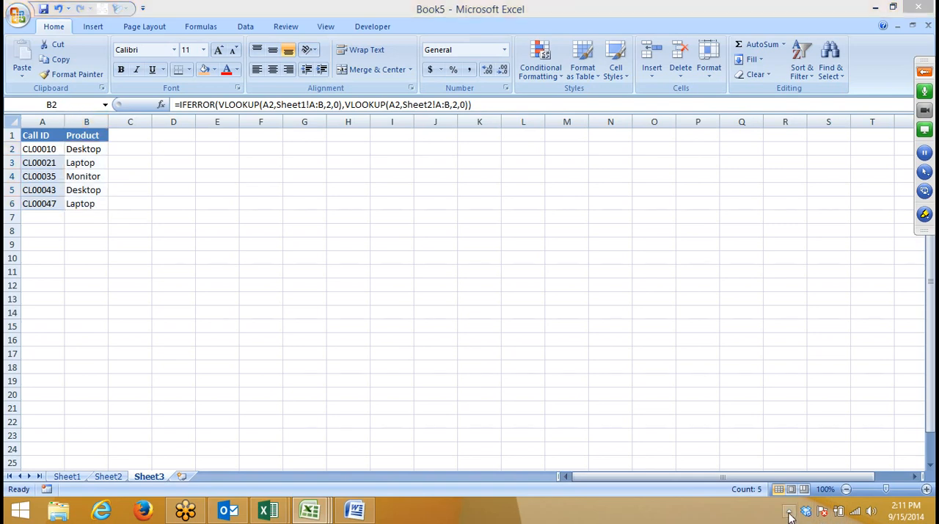
{"action": "left_click", "coordinate": [409, 192]}
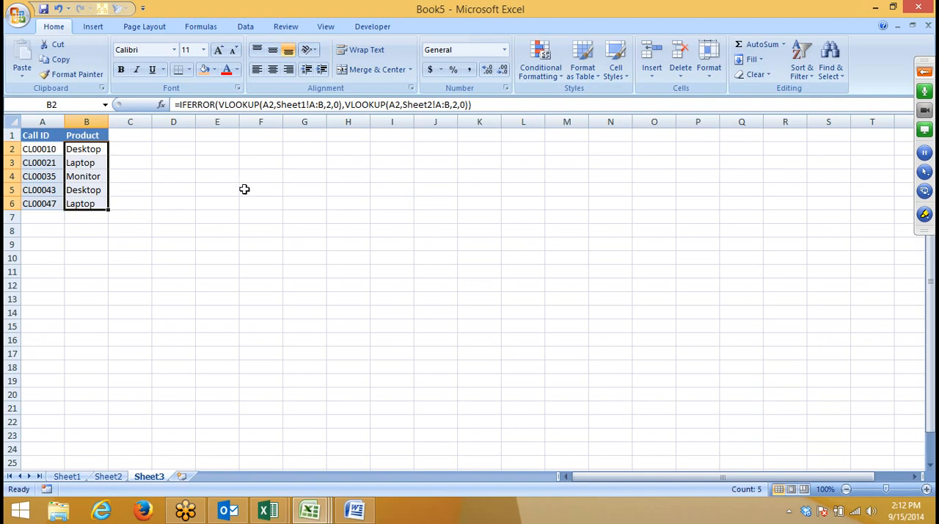
Step: Copy the Call ID list from A1:A6 and paste it starting at I1
{"action": "left_click", "coordinate": [45, 130]}
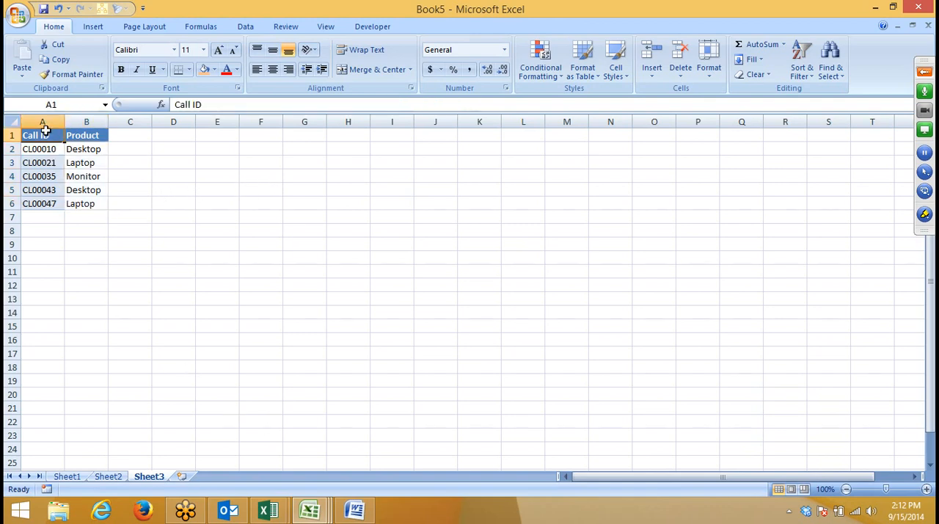
{"action": "left_click_drag", "start_coordinate": [46, 131], "coordinate": [36, 206]}
{"action": "key", "text": "ctrl+c"}
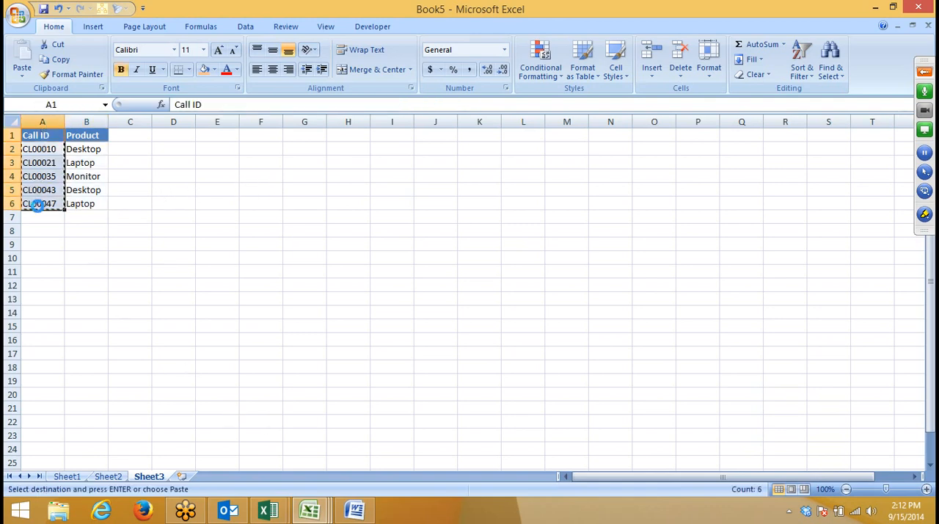
{"action": "left_click", "coordinate": [390, 133]}
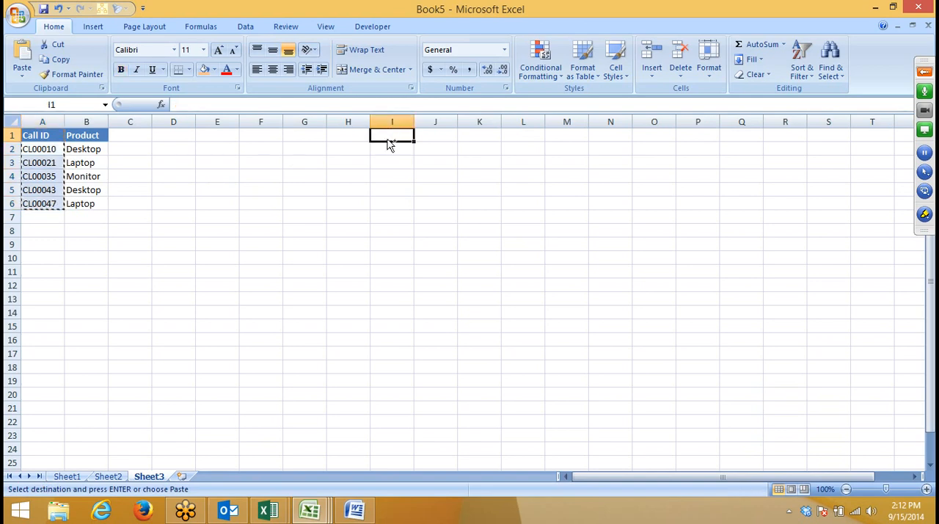
{"action": "key", "text": "ctrl+v"}
Step: Enter =VLOOKUP(I2,Sheet1!A:B,2,0) in J2 to look up the call ID's product in Sheet1
{"action": "left_click", "coordinate": [432, 148]}
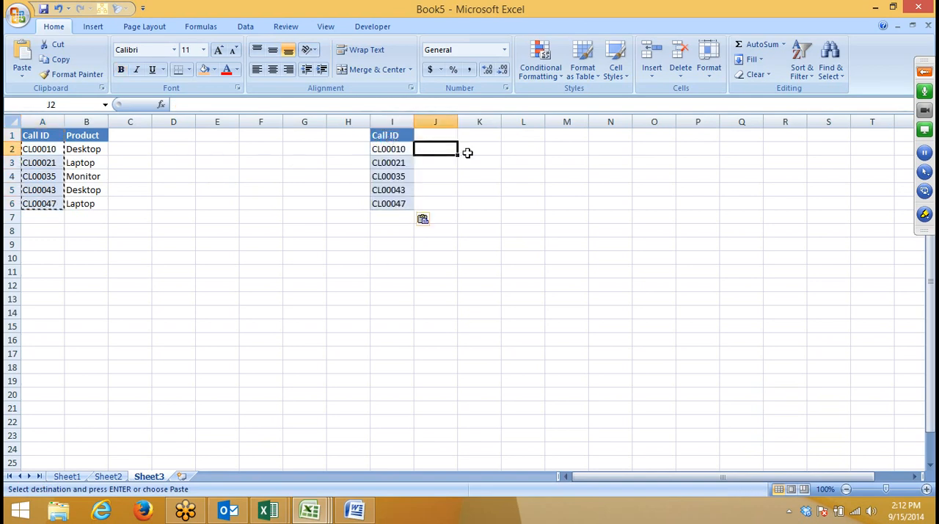
{"action": "type", "text": "=vl"}
{"action": "key", "text": "Tab"}
{"action": "type", "text": "I2"}
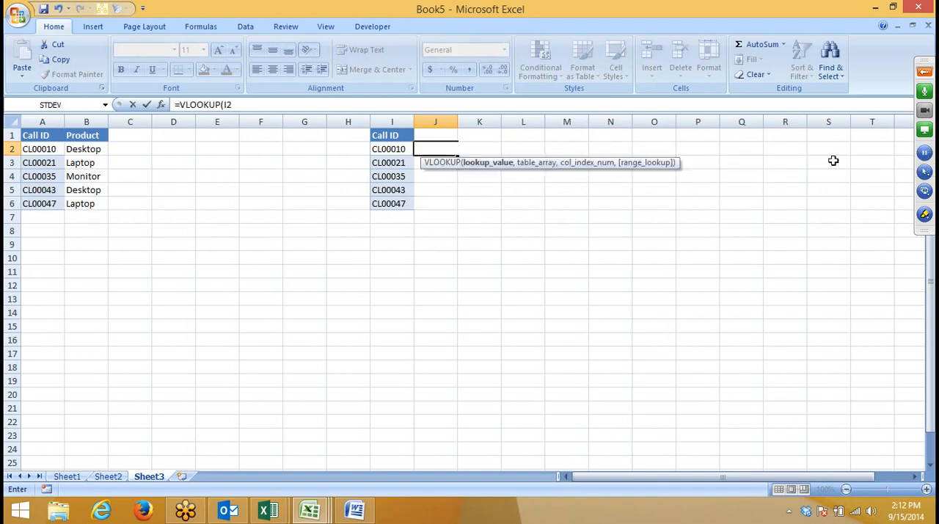
{"action": "type", "text": ","}
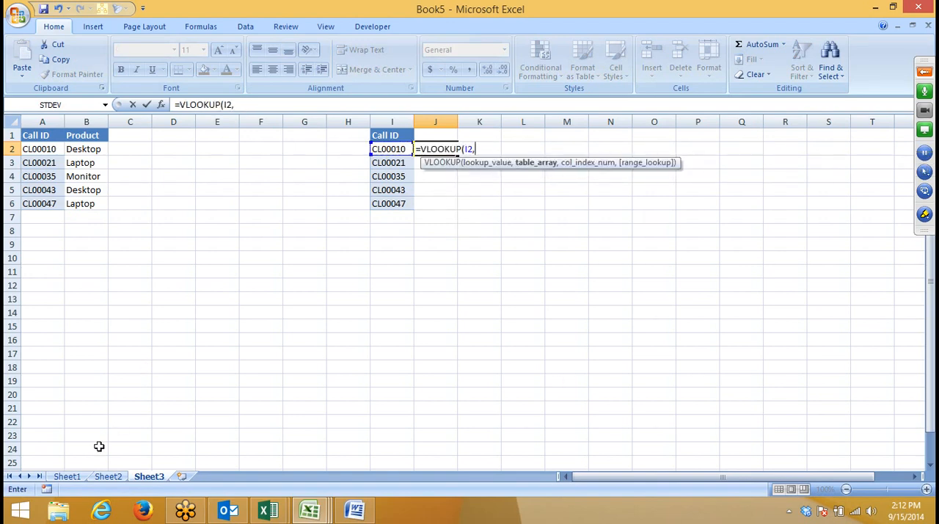
{"action": "left_click", "coordinate": [67, 476]}
{"action": "left_click_drag", "start_coordinate": [44, 121], "coordinate": [98, 117]}
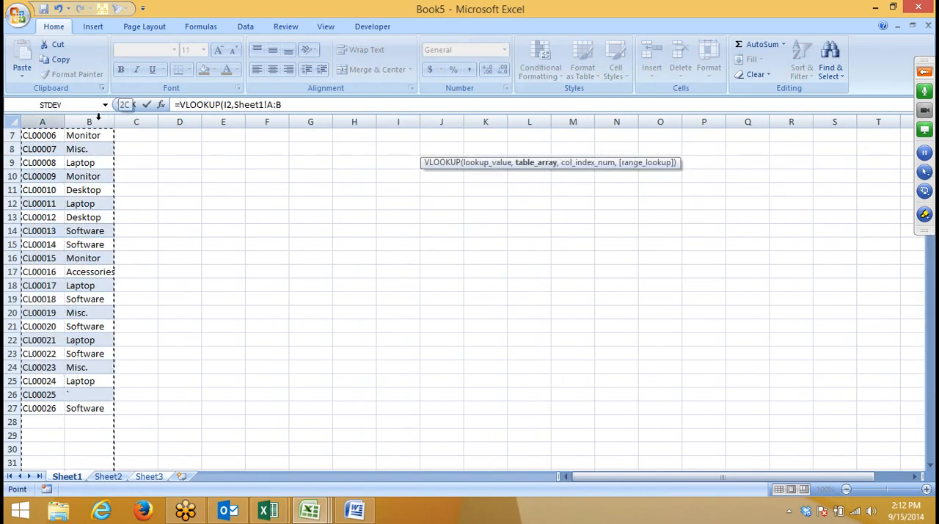
{"action": "type", "text": ",2"}
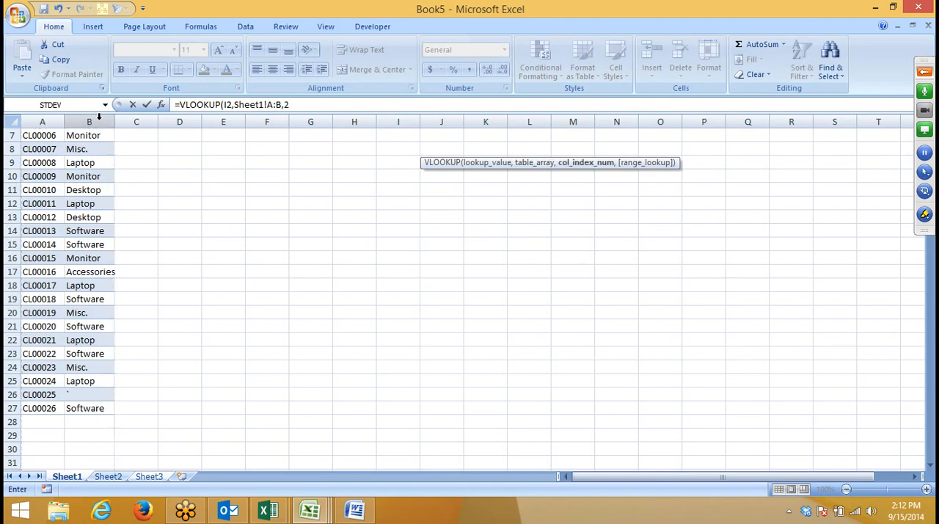
{"action": "type", "text": ",0"}
{"action": "key", "text": "Return"}
{"action": "key", "text": "Up"}
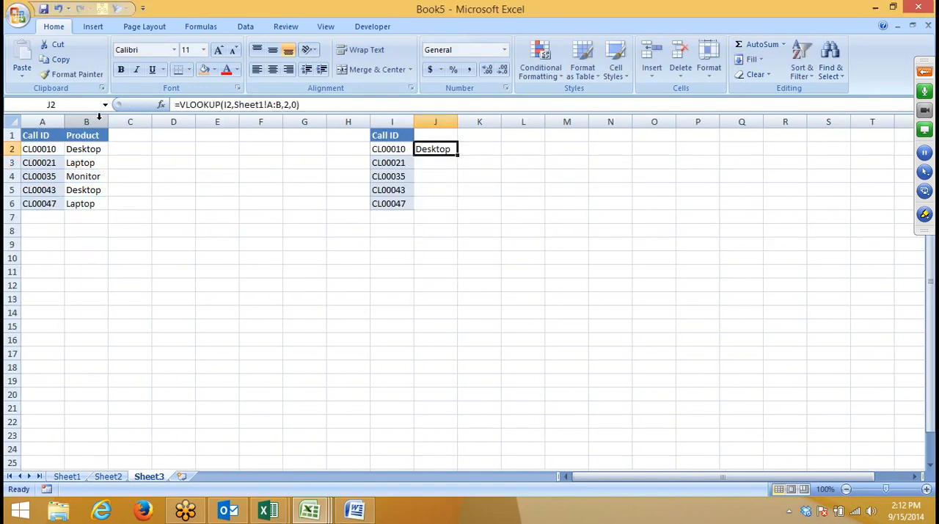
Step: Enter =VLOOKUP(I2,Sheet2!A:B,2,0) in K2 to look up the call ID's product in Sheet2
{"action": "key", "text": "Right"}
{"action": "key", "text": "Left"}
{"action": "key", "text": "Right"}
{"action": "type", "text": "=vl"}
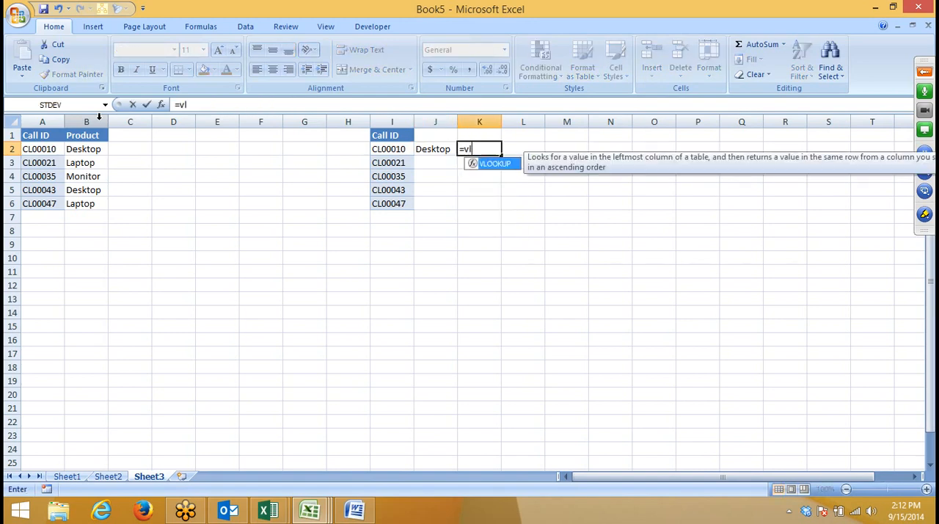
{"action": "key", "text": "Tab"}
{"action": "type", "text": "I2,"}
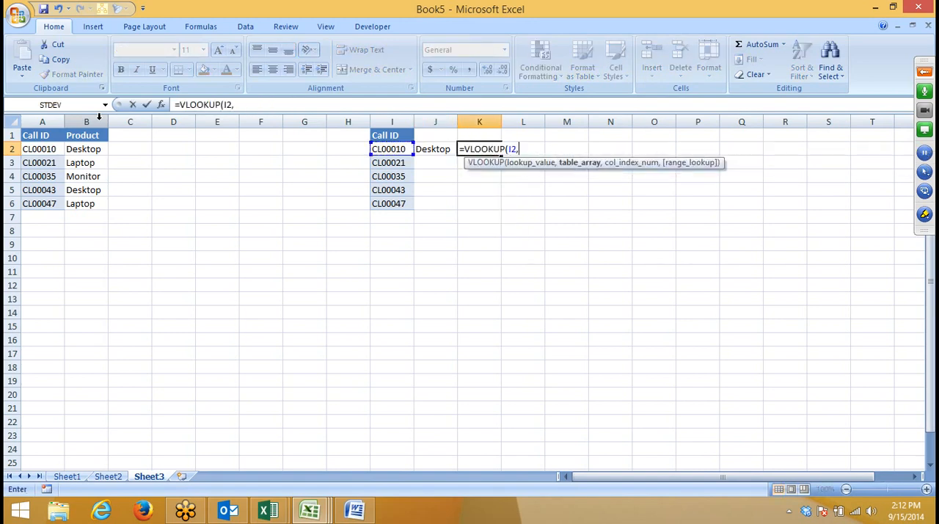
{"action": "left_click", "coordinate": [114, 483]}
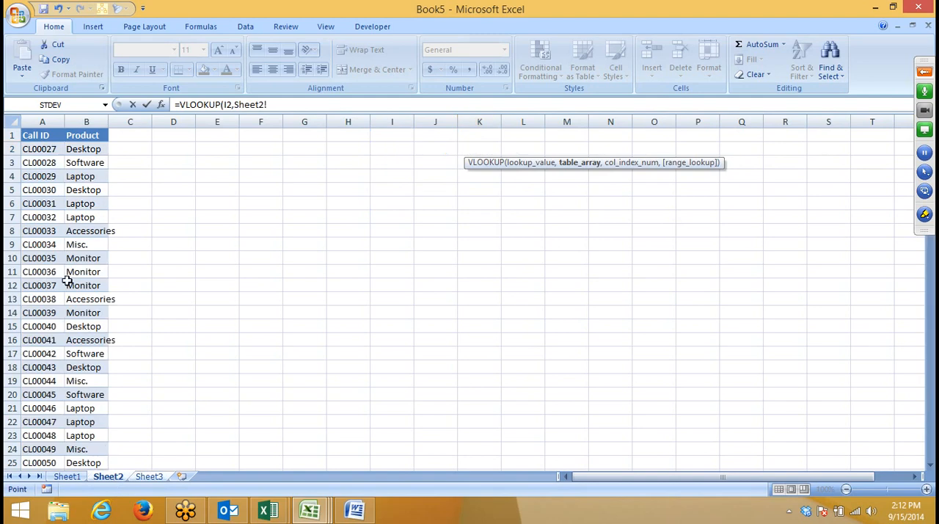
{"action": "left_click_drag", "start_coordinate": [43, 120], "coordinate": [64, 117]}
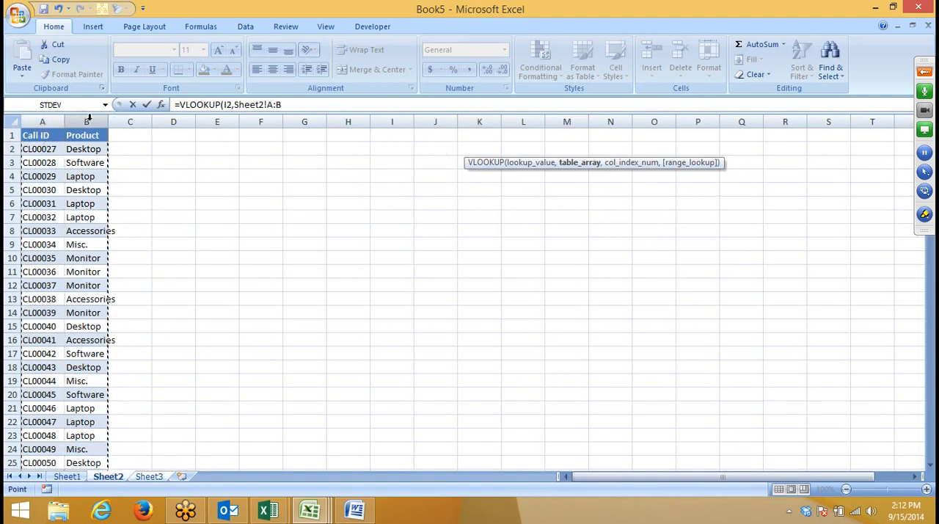
{"action": "type", "text": ",2,0"}
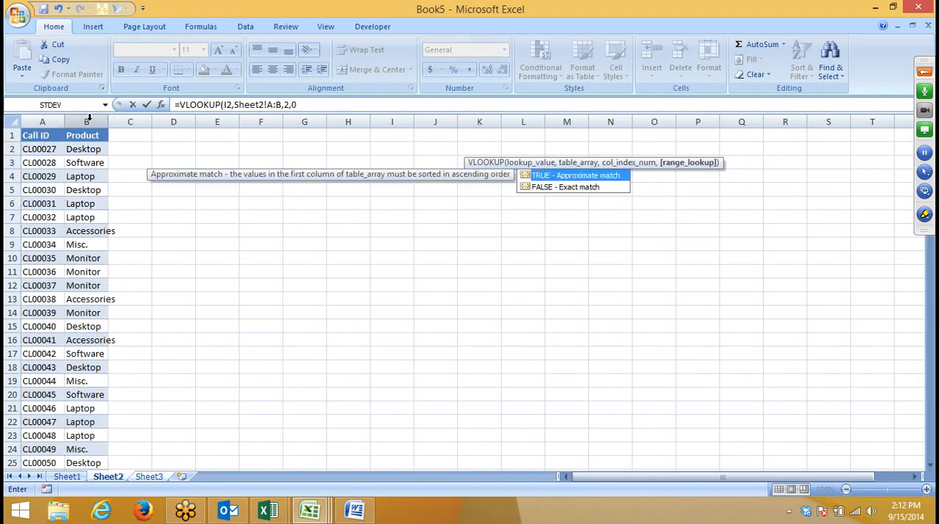
{"action": "key", "text": "Return"}
{"action": "key", "text": "Up"}
Step: Enter =ISERROR(J2) in L2 to test whether the Sheet1 lookup returns an error
{"action": "key", "text": "Right"}
{"action": "type", "text": "="}
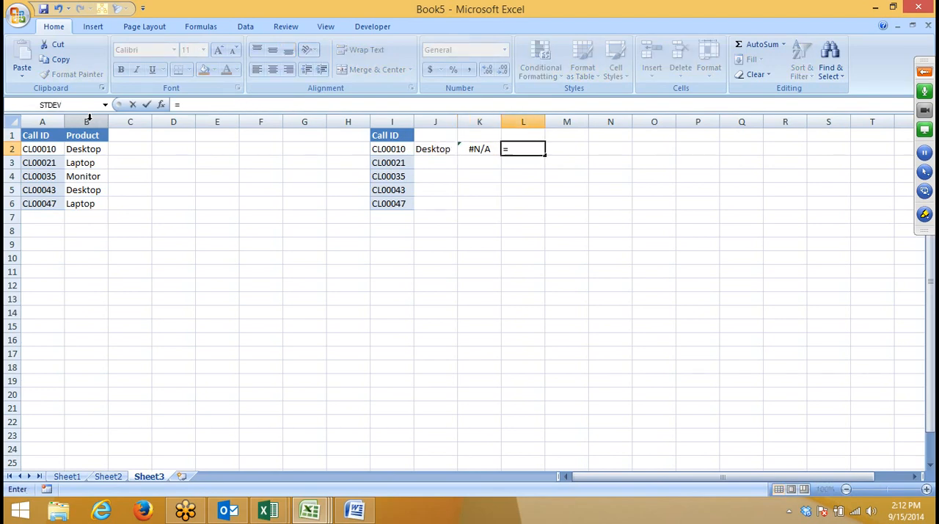
{"action": "type", "text": "is"}
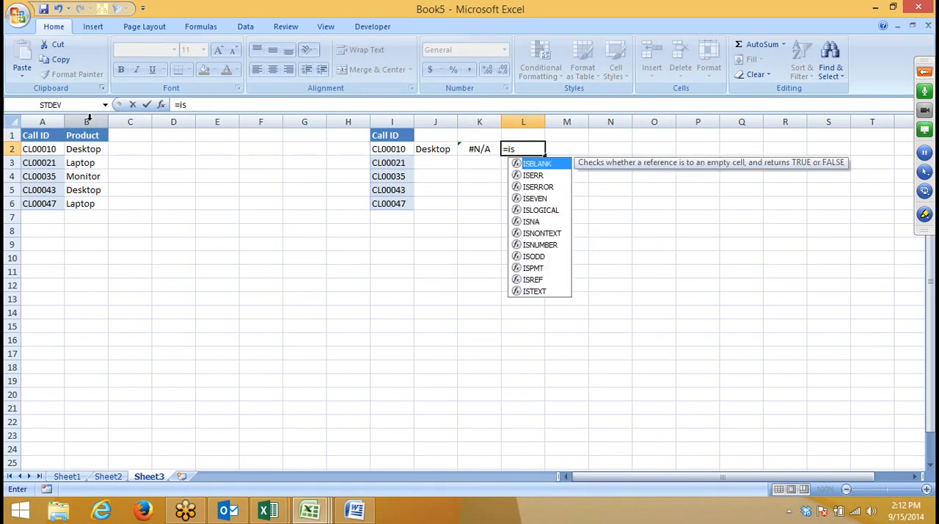
{"action": "key", "text": "Tab"}
{"action": "key", "text": "BackSpace"}
{"action": "key", "text": "BackSpace"}
{"action": "key", "text": "BackSpace"}
{"action": "key", "text": "BackSpace"}
{"action": "key", "text": "BackSpace"}
{"action": "key", "text": "BackSpace"}
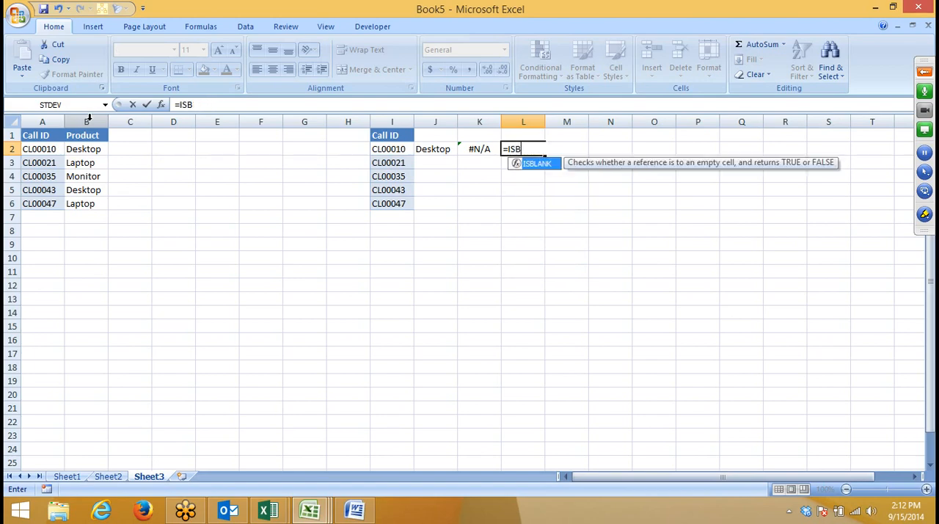
{"action": "key", "text": "Down"}
{"action": "key", "text": "Down"}
{"action": "key", "text": "Tab"}
{"action": "key", "text": "Left"}
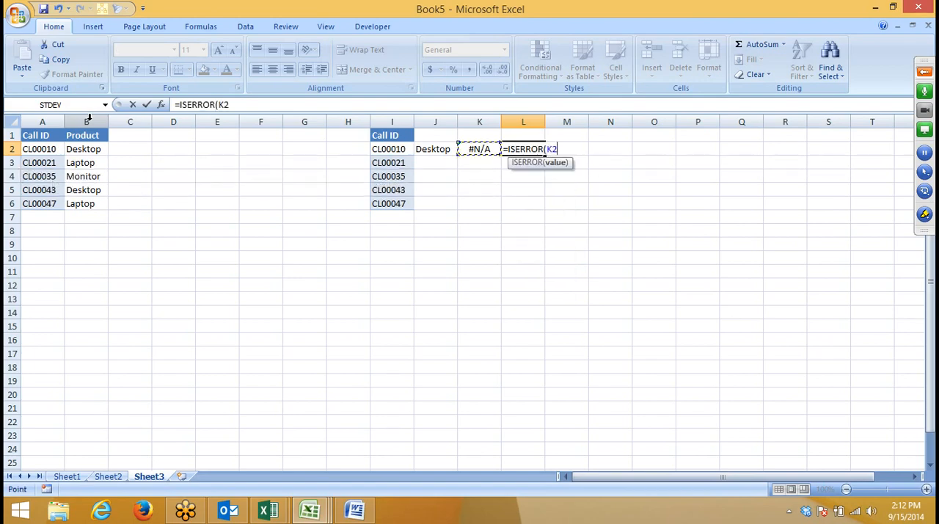
{"action": "key", "text": "Left"}
{"action": "key", "text": "Return"}
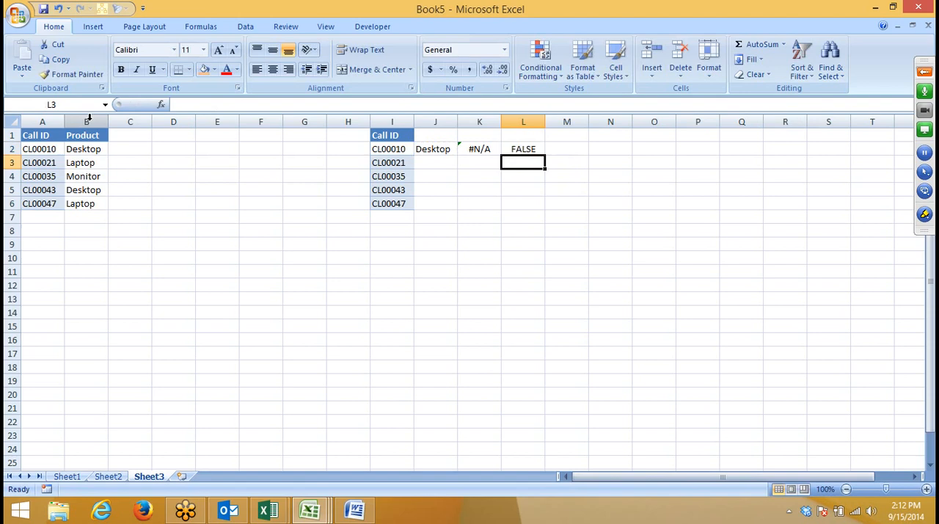
Step: Fill the two lookups and the ISERROR test in J2:L2 down through row 6
{"action": "key", "text": "Up"}
{"action": "key", "text": "shift+Left"}
{"action": "key", "text": "shift+Left"}
{"action": "key", "text": "shift+Down"}
{"action": "key", "text": "shift+Down"}
{"action": "key", "text": "shift+Down"}
{"action": "key", "text": "shift+Down"}
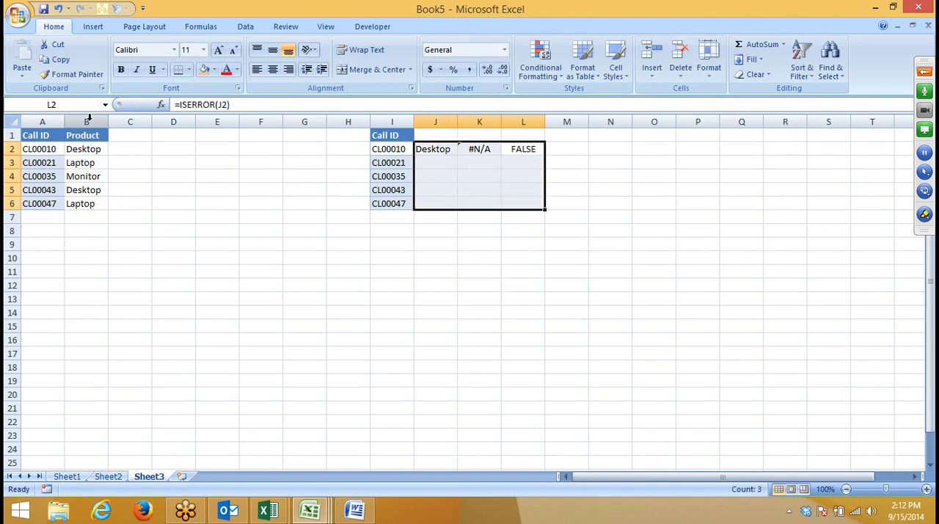
{"action": "key", "text": "ctrl+d"}
Step: Compare the ISERROR results in column L with the Sheet1 lookup results in column J
{"action": "key", "text": "Down"}
{"action": "key", "text": "Down"}
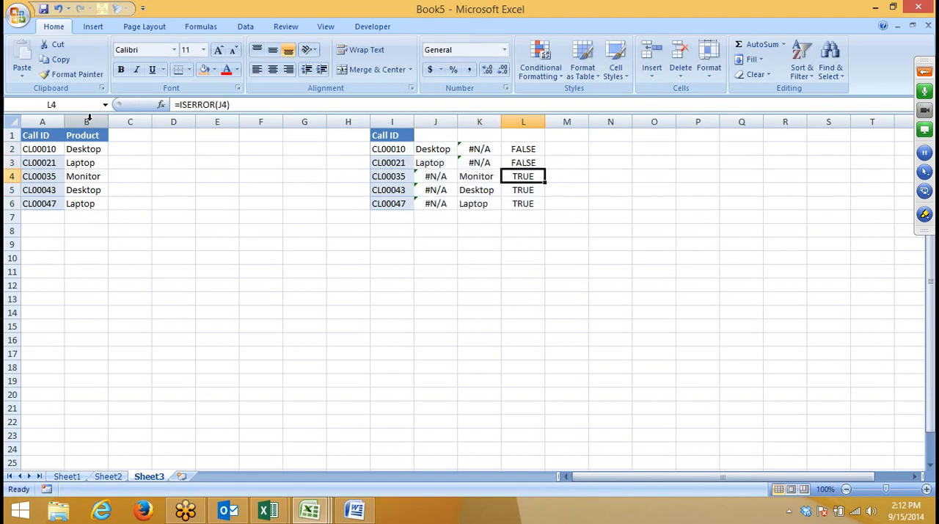
{"action": "key", "text": "Left"}
{"action": "key", "text": "Left"}
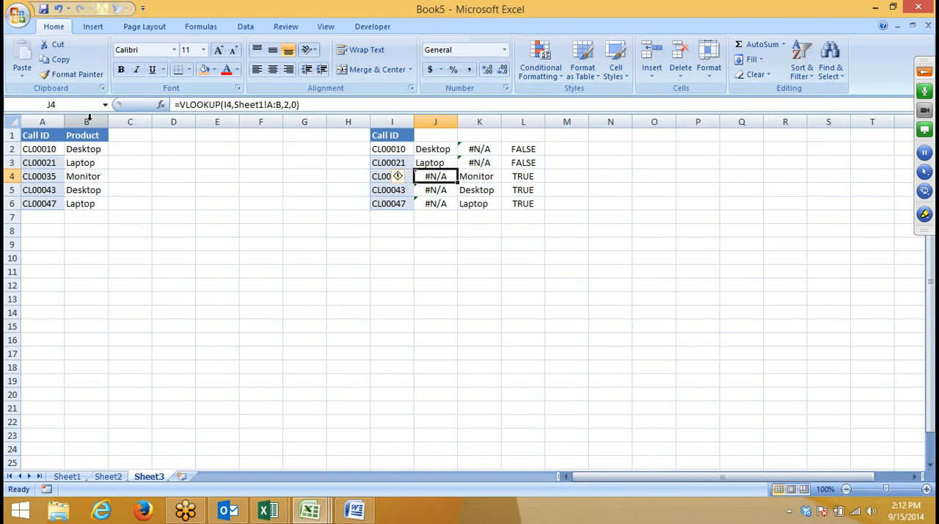
{"action": "key", "text": "Right"}
{"action": "key", "text": "Right"}
{"action": "key", "text": "Up"}
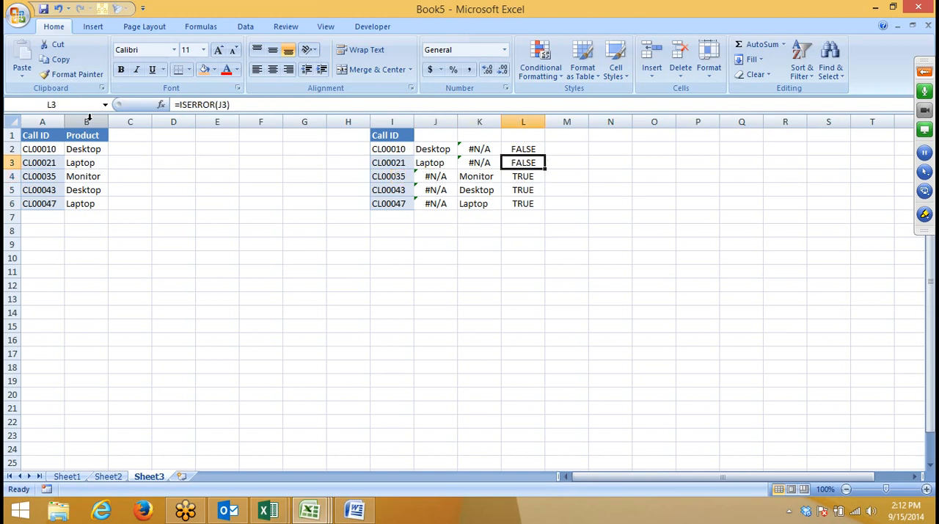
{"action": "key", "text": "Left"}
{"action": "key", "text": "Left"}
{"action": "key", "text": "Right"}
{"action": "key", "text": "Right"}
Step: Enter =IF(L2,K2,J2) in M2 to return the Sheet2 result when the Sheet1 lookup fails, otherwise the Sheet1 result
{"action": "key", "text": "Right"}
{"action": "key", "text": "Left"}
{"action": "key", "text": "Up"}
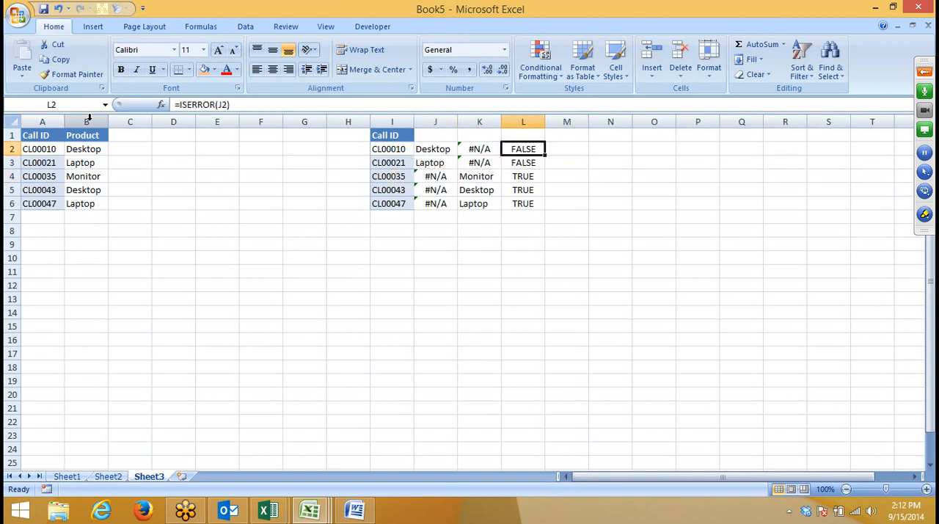
{"action": "key", "text": "Right"}
{"action": "type", "text": "=IF("}
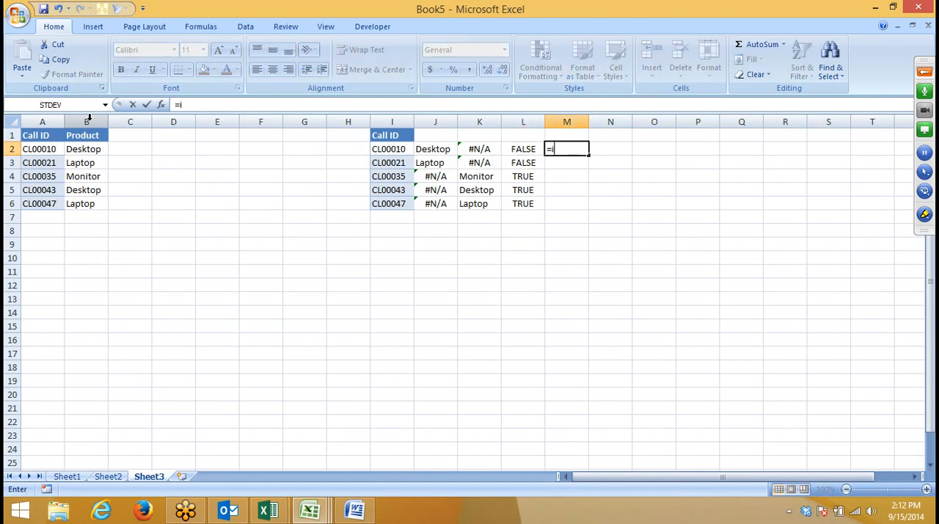
{"action": "key", "text": "Left"}
{"action": "type", "text": ","}
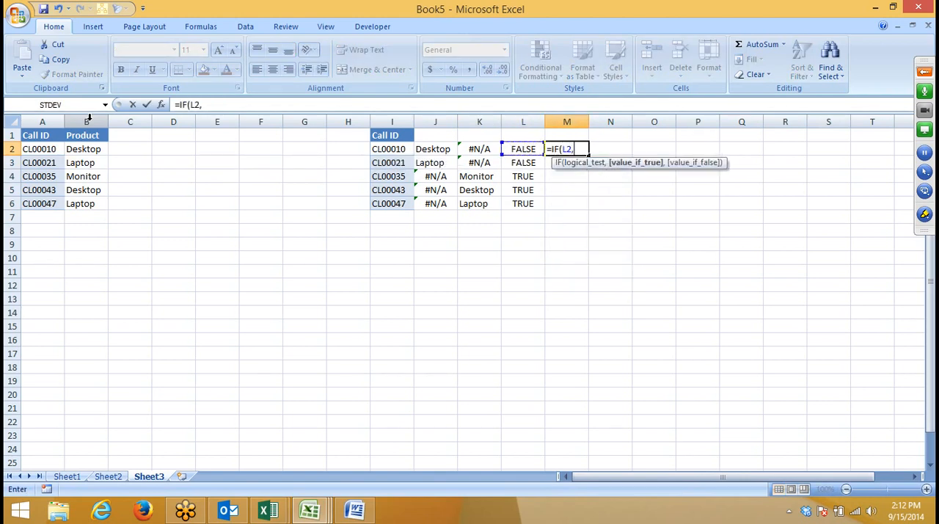
{"action": "key", "text": "Left"}
{"action": "key", "text": "Left"}
{"action": "type", "text": ","}
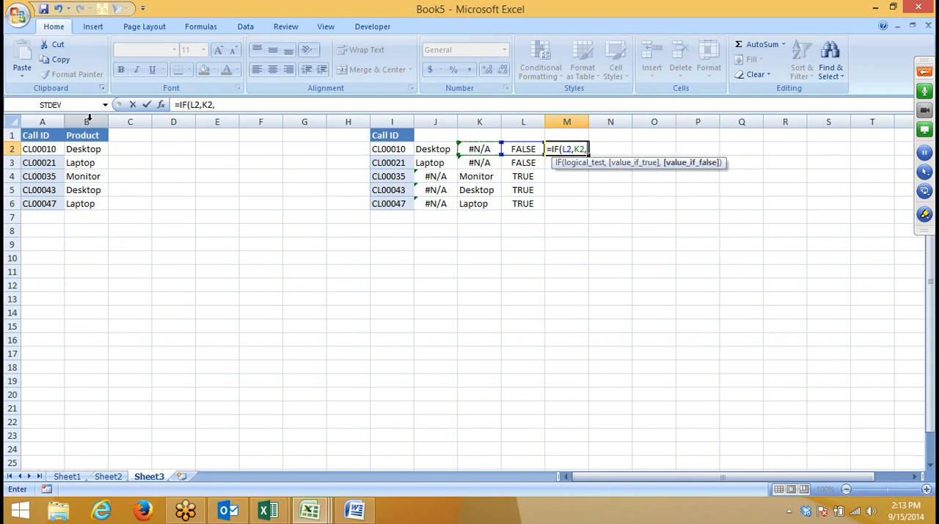
Step: Fill the IF formula from M2 down through M6
{"action": "key", "text": "Left"}
{"action": "key", "text": "Left"}
{"action": "key", "text": "Left"}
{"action": "key", "text": "Return"}
{"action": "key", "text": "Left"}
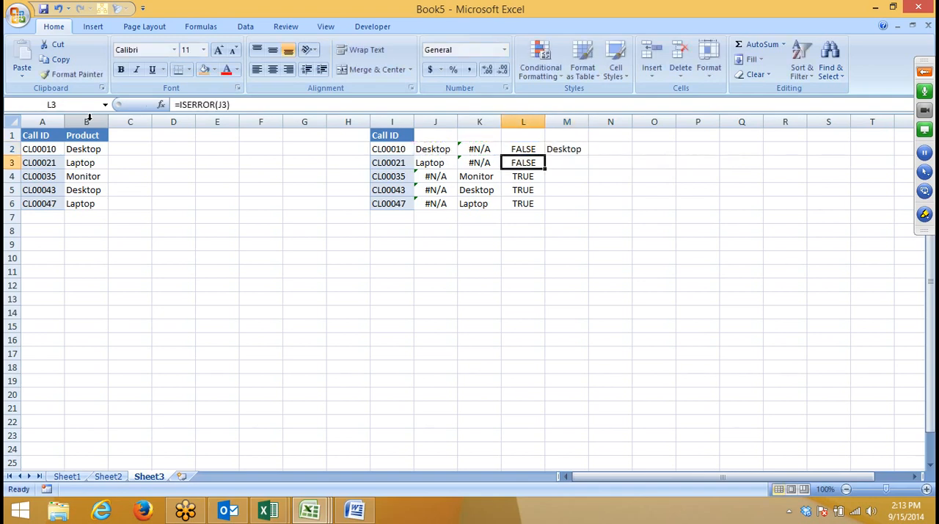
{"action": "key", "text": "Down"}
{"action": "key", "text": "Down"}
{"action": "key", "text": "Down"}
{"action": "key", "text": "Right"}
{"action": "key", "text": "shift+Up"}
{"action": "key", "text": "shift+Up"}
{"action": "key", "text": "shift+Up"}
{"action": "key", "text": "shift+Up"}
{"action": "key", "text": "ctrl+d"}
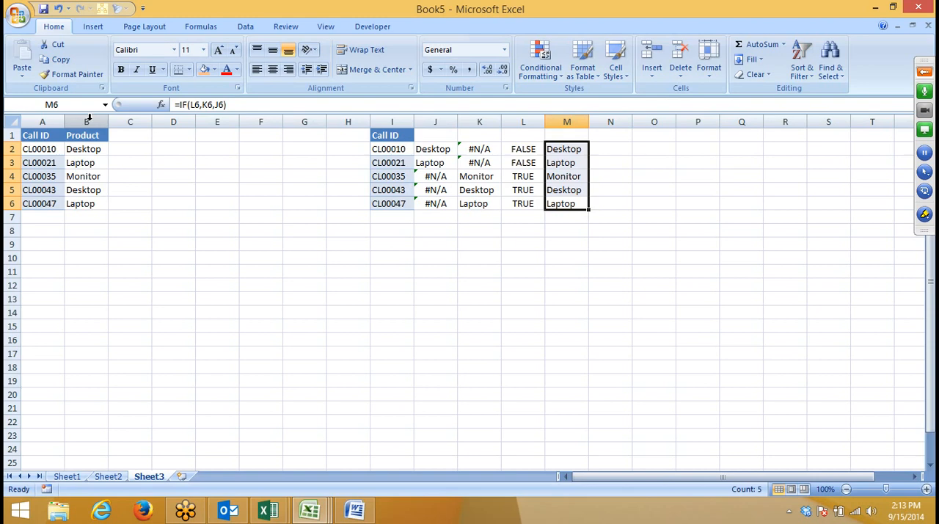
Step: Replace the J2 reference inside L2's ISERROR test with the VLOOKUP(I2,Sheet1!A:B,2,0) expression copied from J2
{"action": "key", "text": "Left"}
{"action": "key", "text": "Left"}
{"action": "key", "text": "Left"}
{"action": "key", "text": "Up"}
{"action": "key", "text": "Up"}
{"action": "key", "text": "Up"}
{"action": "key", "text": "Up"}
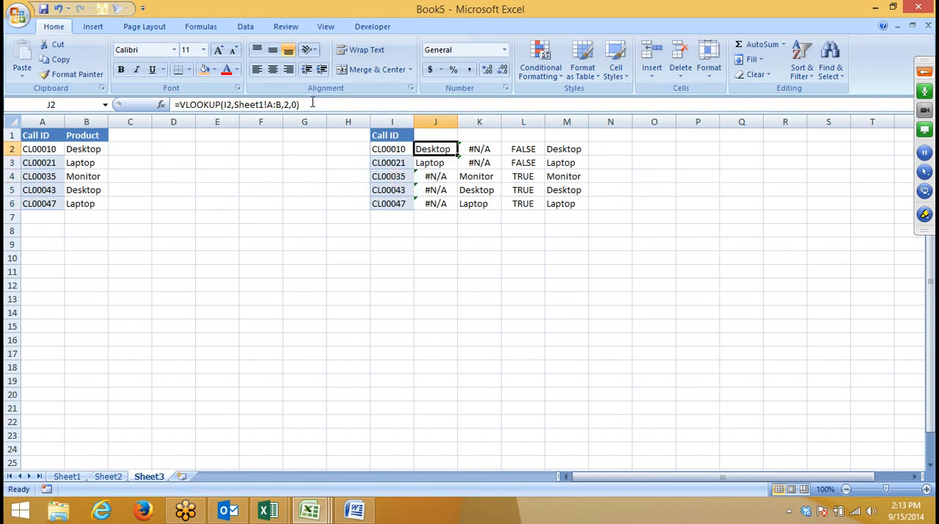
{"action": "left_click_drag", "start_coordinate": [308, 104], "coordinate": [180, 104]}
{"action": "key", "text": "ctrl+c"}
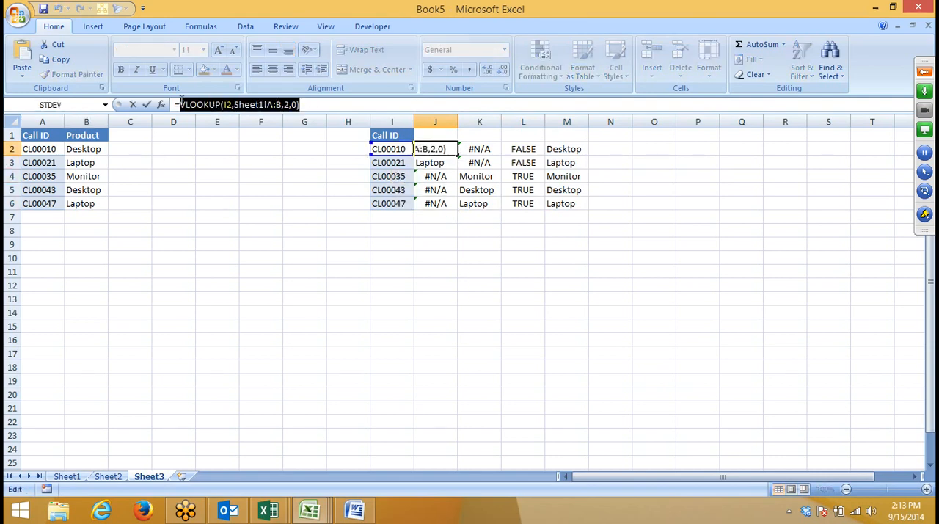
{"action": "key", "text": "Return"}
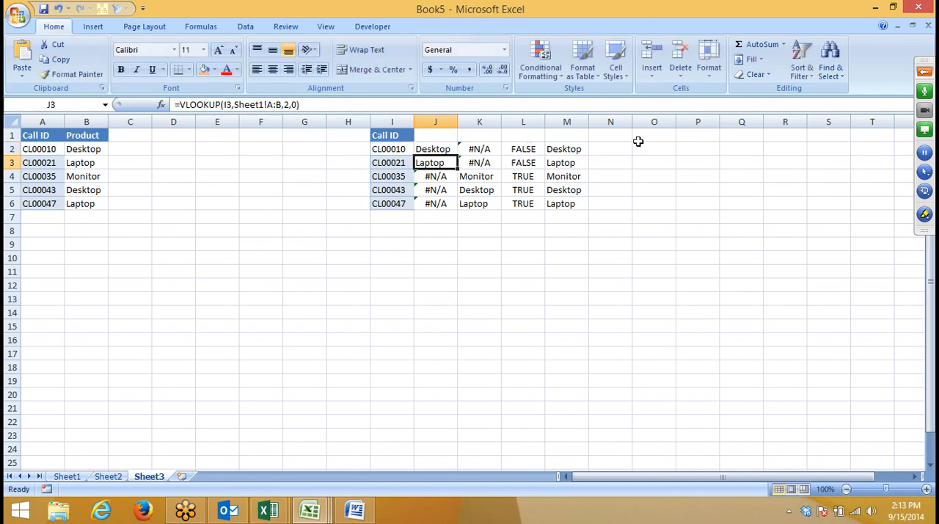
{"action": "left_click", "coordinate": [530, 153]}
{"action": "double_click", "coordinate": [222, 104]}
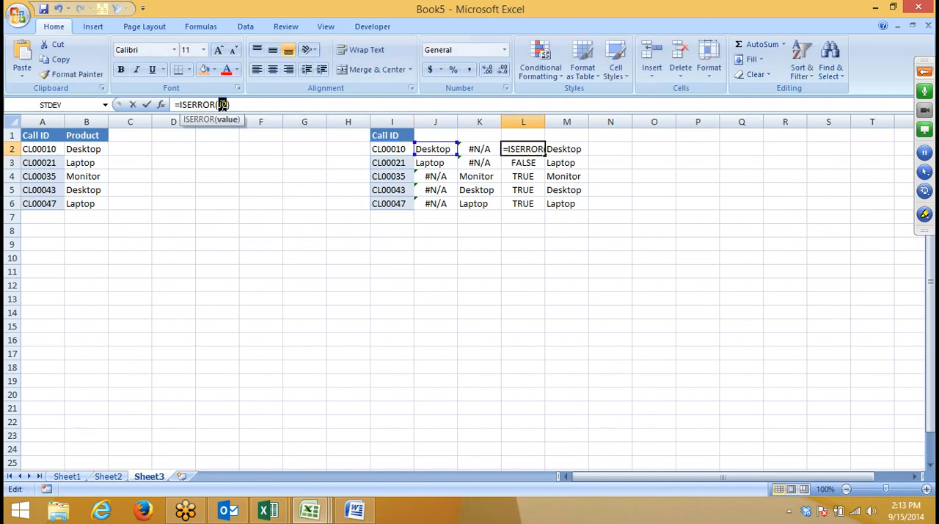
{"action": "key", "text": "ctrl+v"}
{"action": "key", "text": "ctrl+Return"}
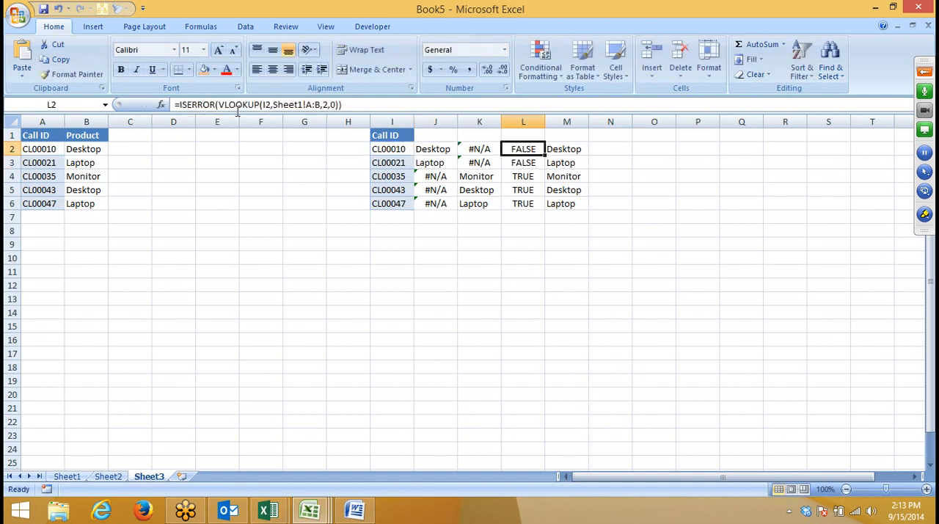
Step: Restore L2's ISERROR formula by copying the one from L3 over the mistaken entry
{"action": "key", "text": "ctrl+shift+Down"}
{"action": "type", "text": "d"}
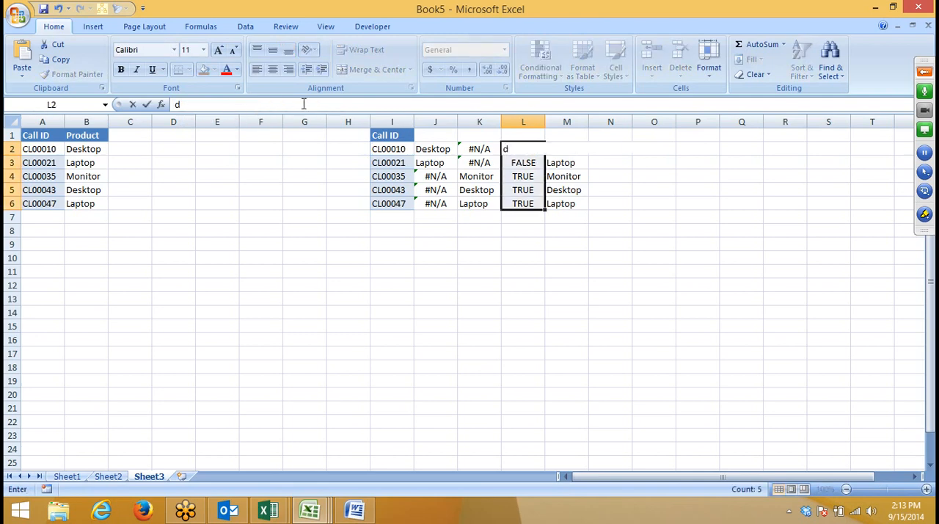
{"action": "left_click", "coordinate": [636, 203]}
{"action": "left_click", "coordinate": [523, 161]}
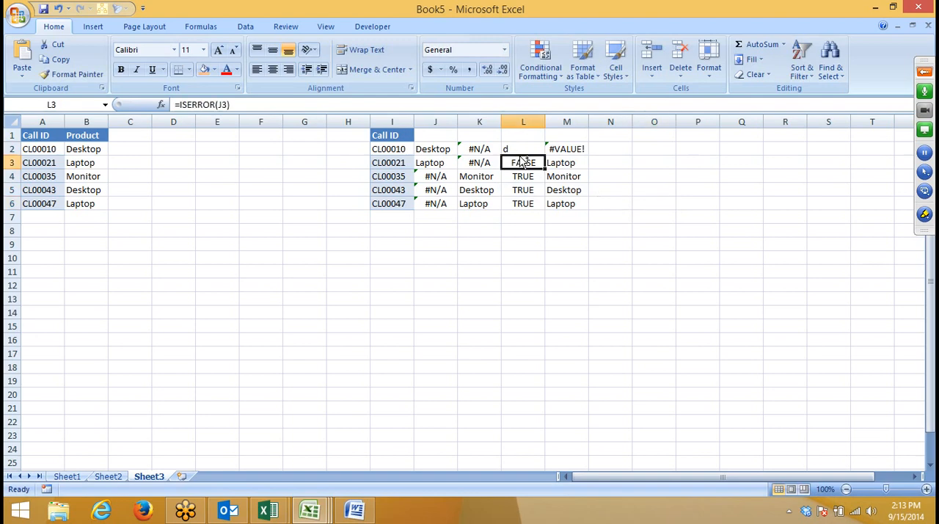
{"action": "key", "text": "ctrl+c"}
{"action": "left_click", "coordinate": [521, 152]}
{"action": "key", "text": "Return"}
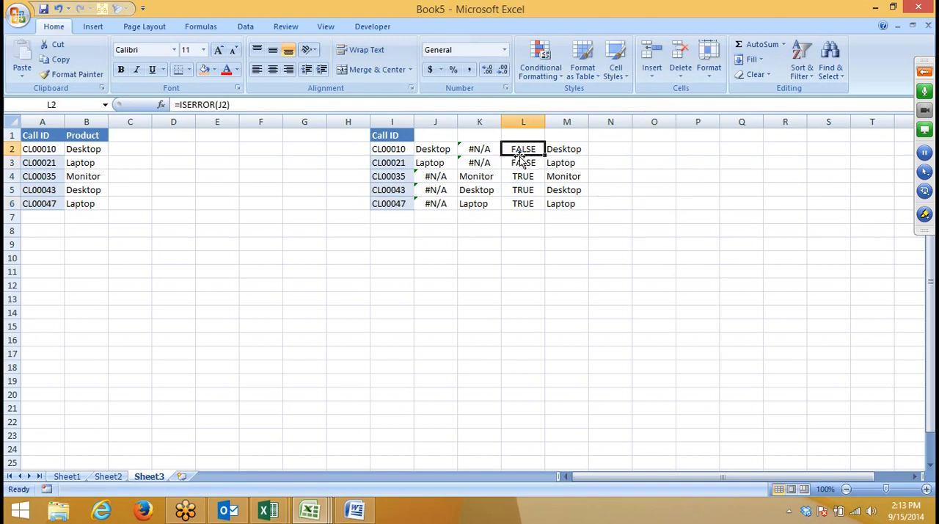
Step: Copy the Sheet1 VLOOKUP expression from J2 into L2, making its formula =ISERROR(VLOOKUP(I2,Sheet1!A:B,2,0))
{"action": "left_click", "coordinate": [444, 151]}
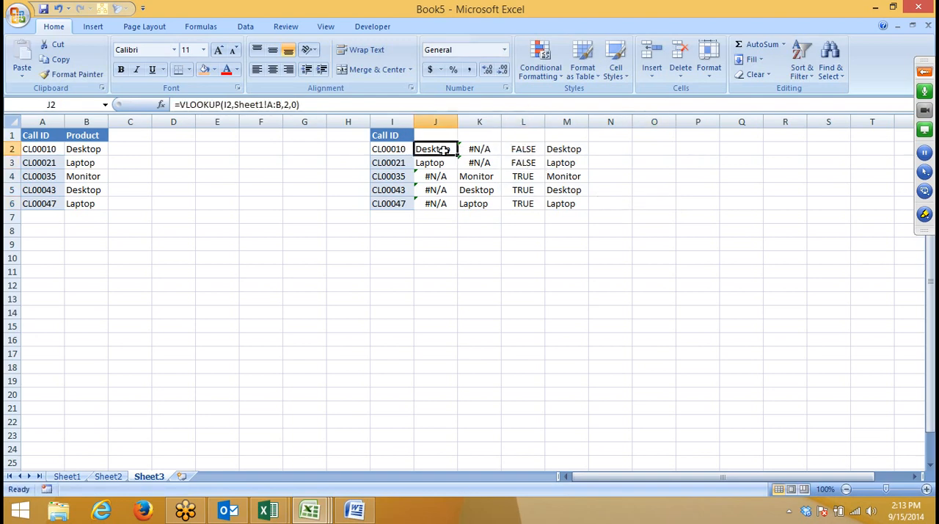
{"action": "left_click", "coordinate": [185, 105]}
{"action": "left_click_drag", "start_coordinate": [179, 105], "coordinate": [384, 105]}
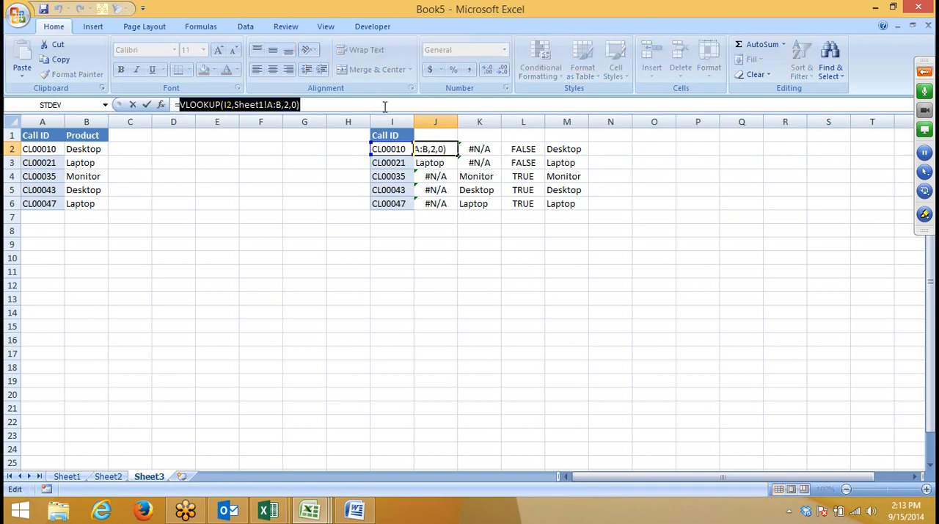
{"action": "key", "text": "ctrl+c"}
{"action": "key", "text": "Return"}
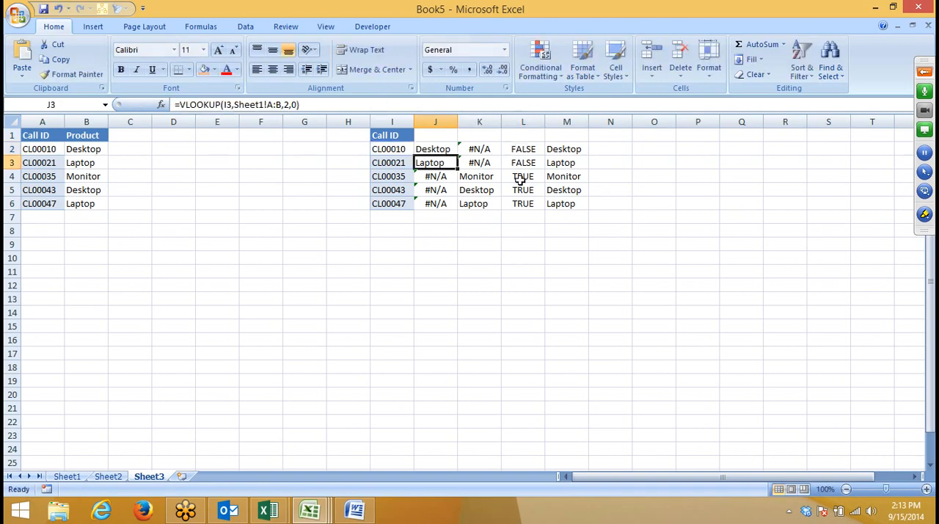
{"action": "left_click", "coordinate": [521, 150]}
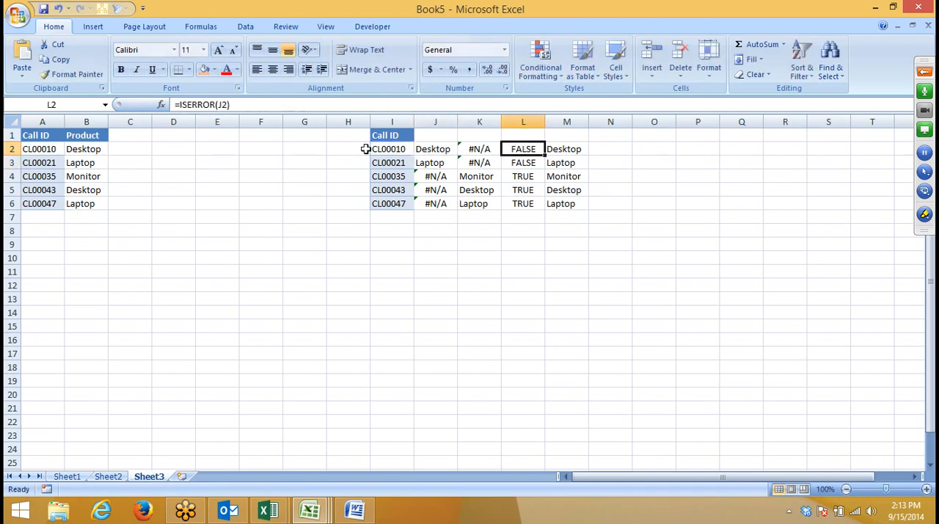
{"action": "double_click", "coordinate": [220, 105]}
{"action": "key", "text": "ctrl+v"}
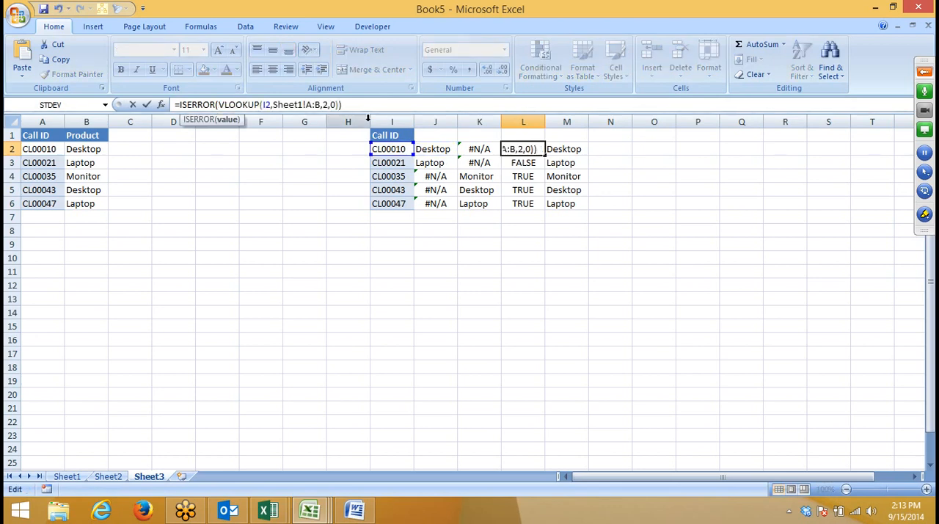
{"action": "key", "text": "Return"}
{"action": "key", "text": "Up"}
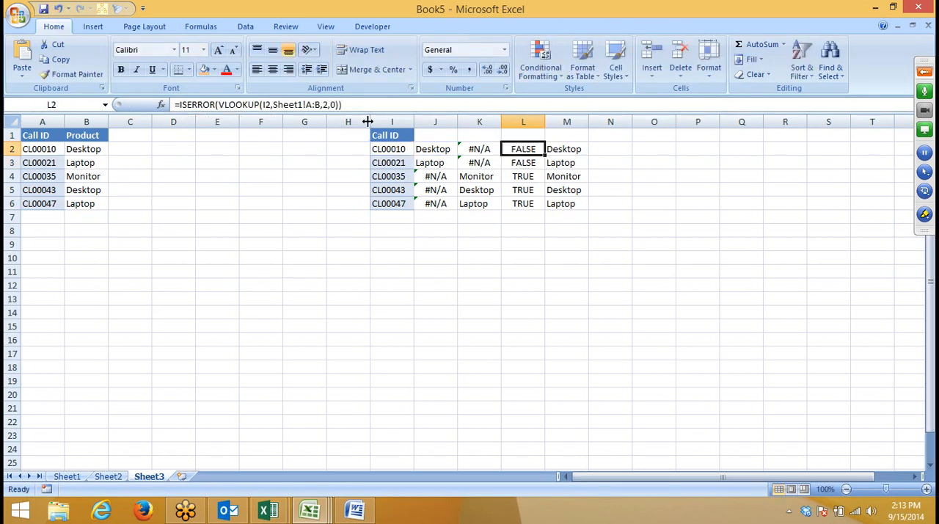
Step: Replace the J2 reference in M2's IF formula with the copied VLOOKUP(I2,Sheet1!A:B,2,0)
{"action": "key", "text": "Right"}
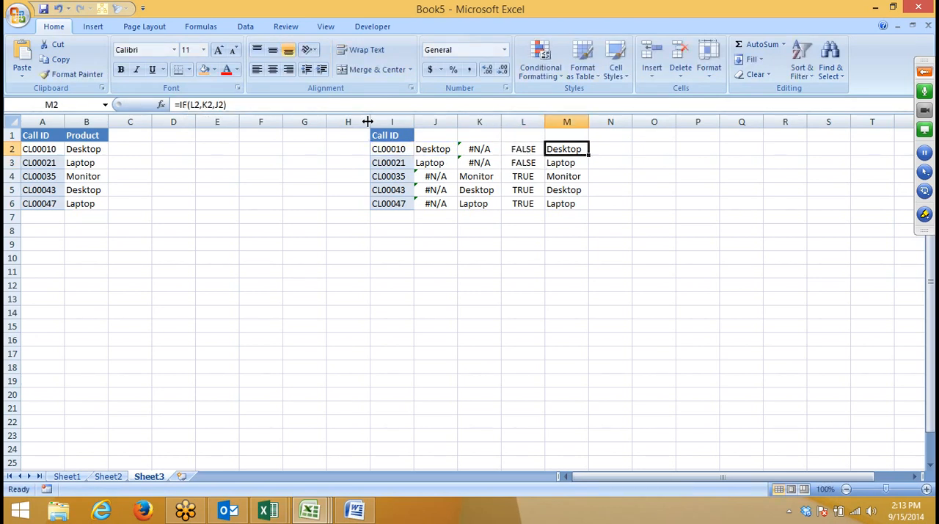
{"action": "double_click", "coordinate": [224, 105]}
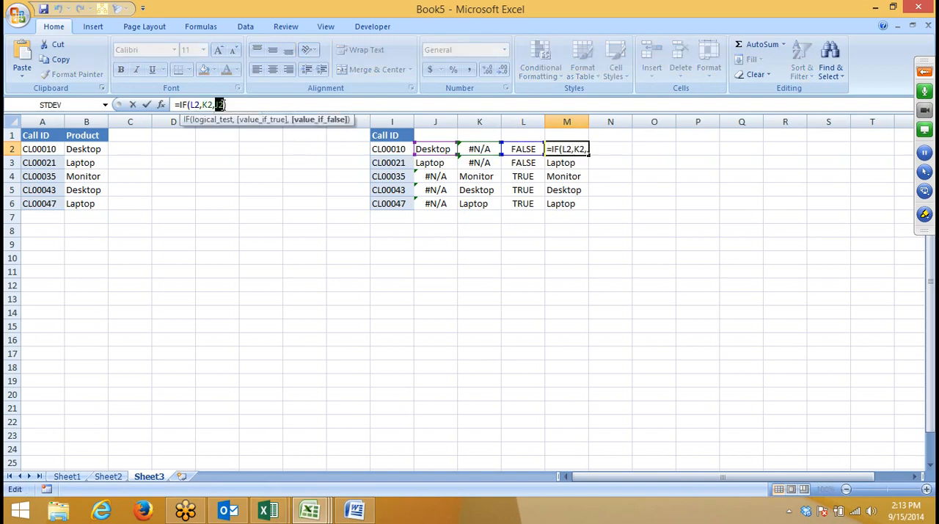
{"action": "key", "text": "ctrl+v"}
{"action": "key", "text": "Return"}
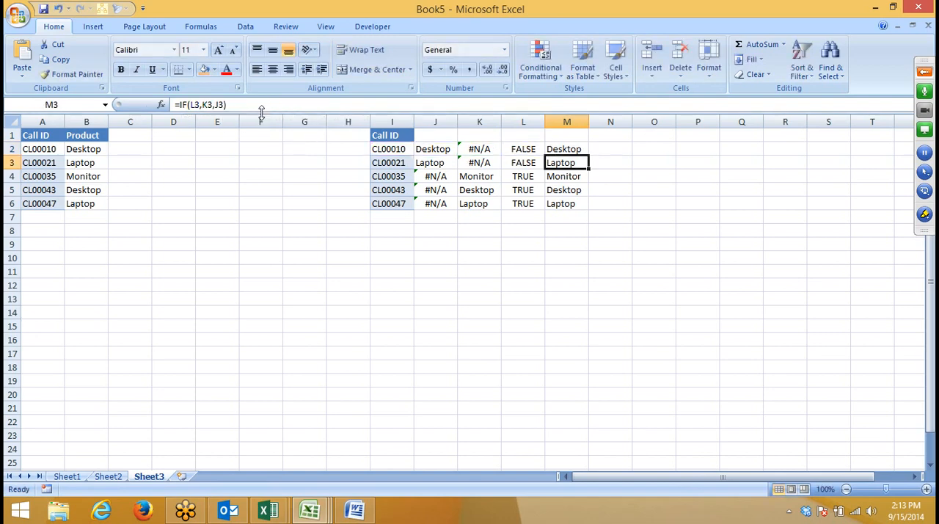
Step: Copy the Sheet2 lookup expression from K2 and substitute VLOOKUP(I2,Sheet2!A:B,2,0) for the K2 reference in M2's IF formula
{"action": "key", "text": "Up"}
{"action": "key", "text": "Left"}
{"action": "key", "text": "Left"}
{"action": "left_click", "coordinate": [331, 105]}
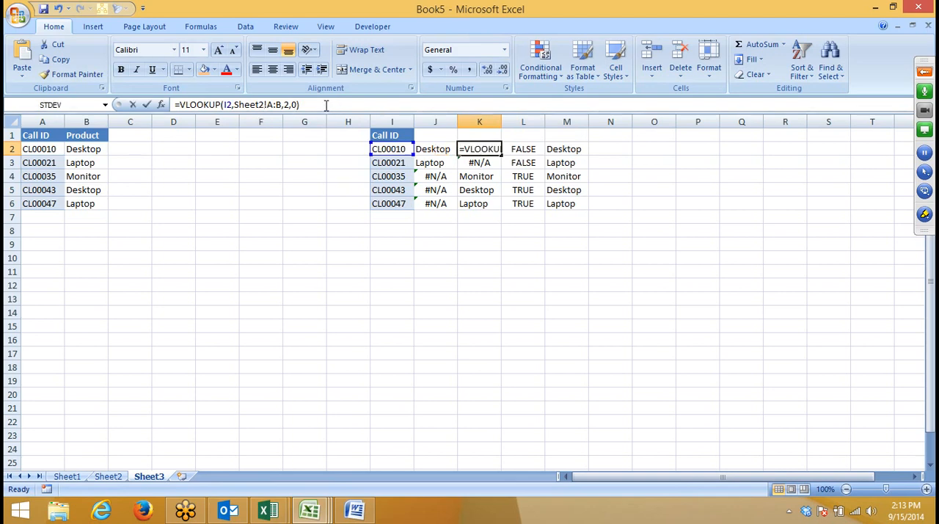
{"action": "left_click", "coordinate": [181, 105], "text": "shift"}
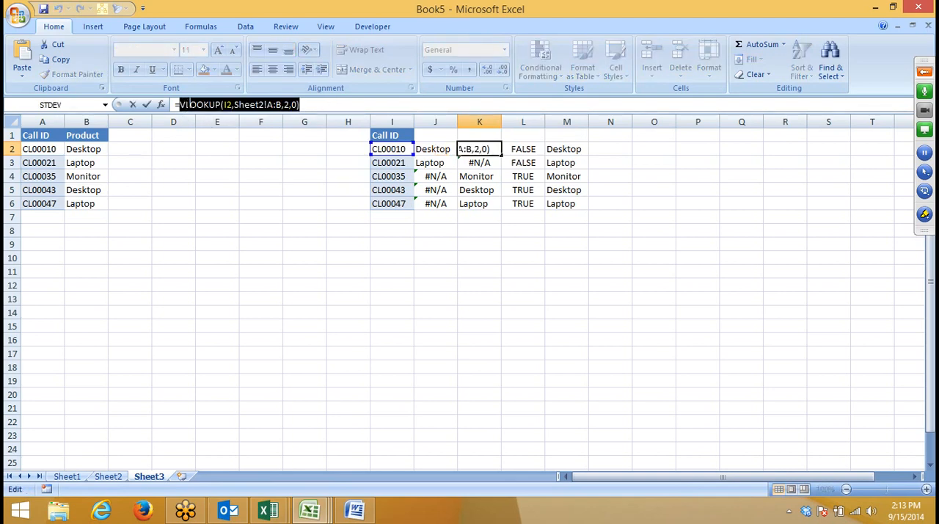
{"action": "key", "text": "Return"}
{"action": "left_click", "coordinate": [571, 148]}
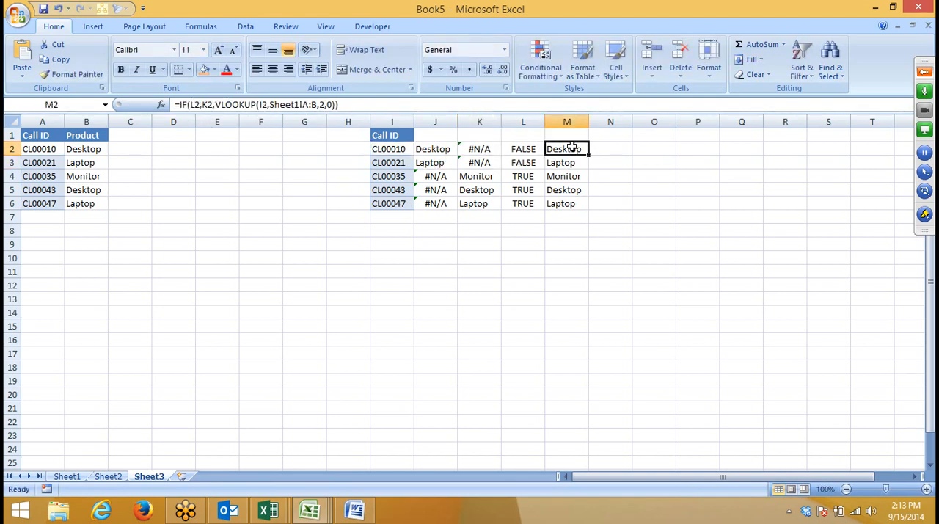
{"action": "left_click", "coordinate": [260, 105]}
{"action": "double_click", "coordinate": [263, 105]}
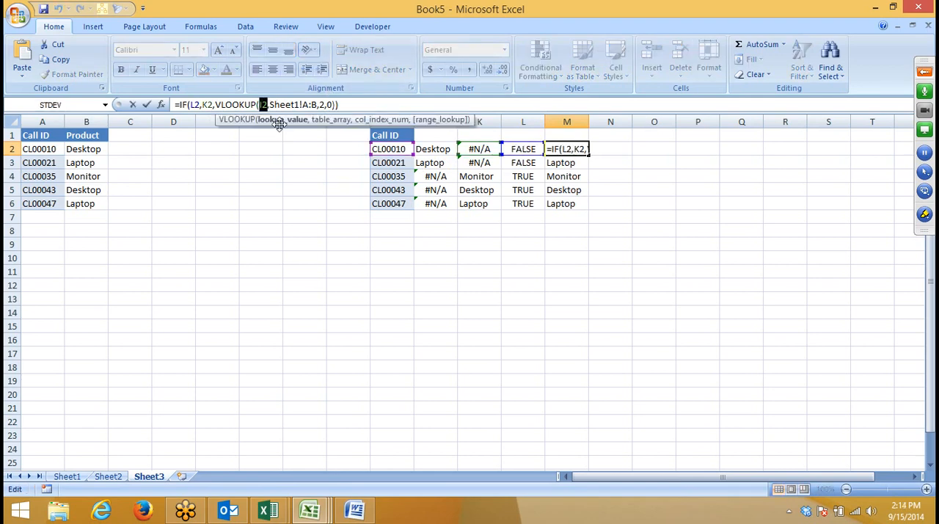
{"action": "double_click", "coordinate": [209, 104]}
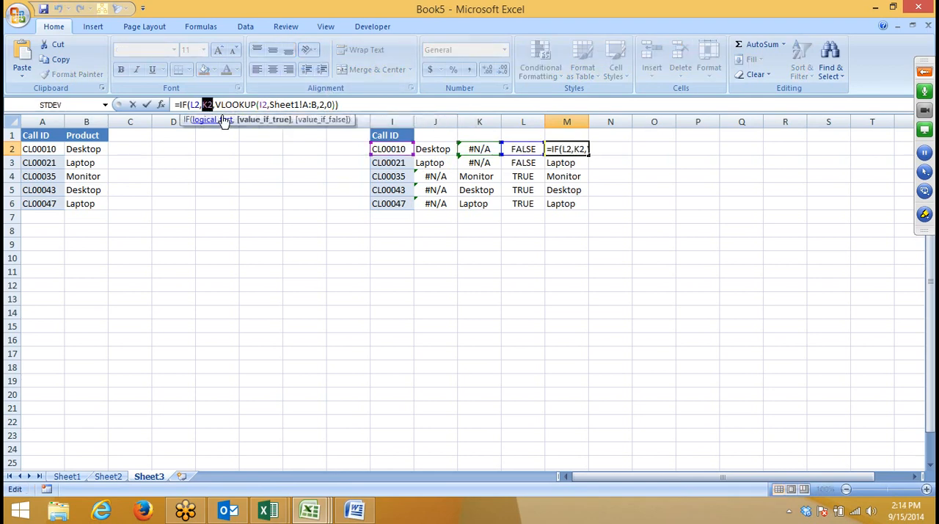
{"action": "key", "text": "ctrl+v"}
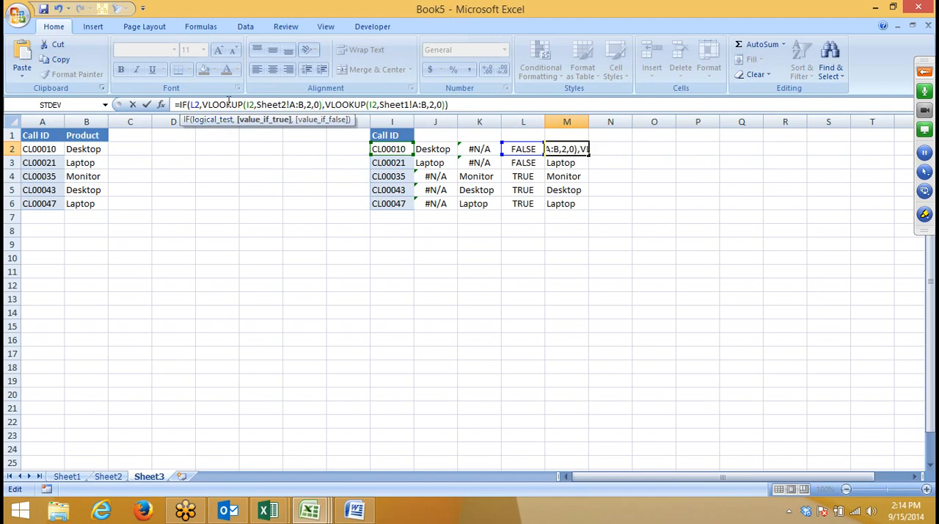
{"action": "key", "text": "Return"}
Step: Copy the ISERROR expression from L2 and substitute ISERROR(VLOOKUP(I2,Sheet1!A:B,2,0)) for the L2 reference in M2's IF formula
{"action": "key", "text": "Left"}
{"action": "key", "text": "Left"}
{"action": "key", "text": "Up"}
{"action": "key", "text": "Right"}
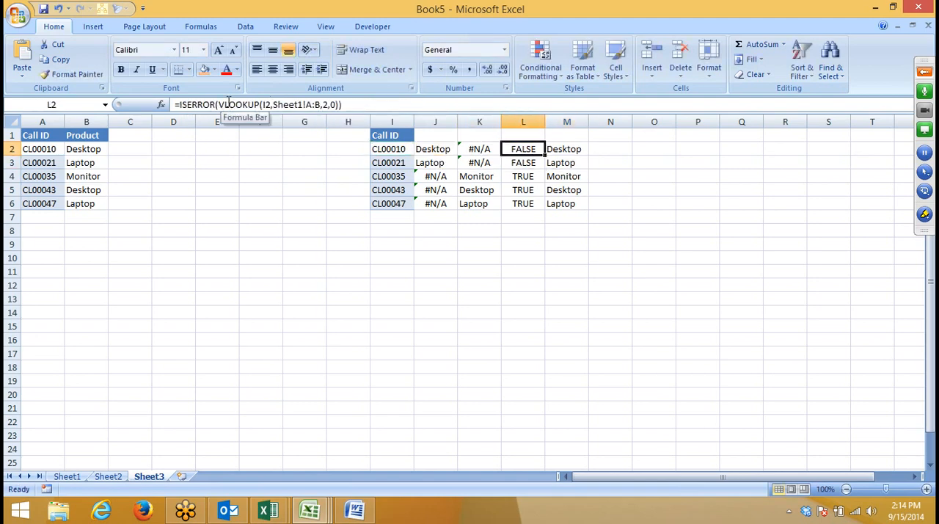
{"action": "left_click", "coordinate": [323, 106]}
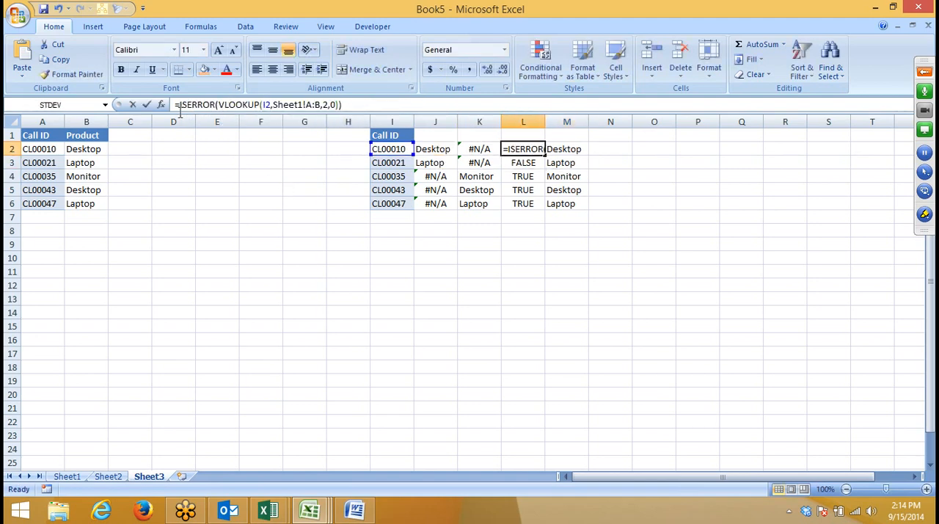
{"action": "left_click_drag", "start_coordinate": [344, 105], "coordinate": [180, 111]}
{"action": "key", "text": "Return"}
{"action": "key", "text": "Right"}
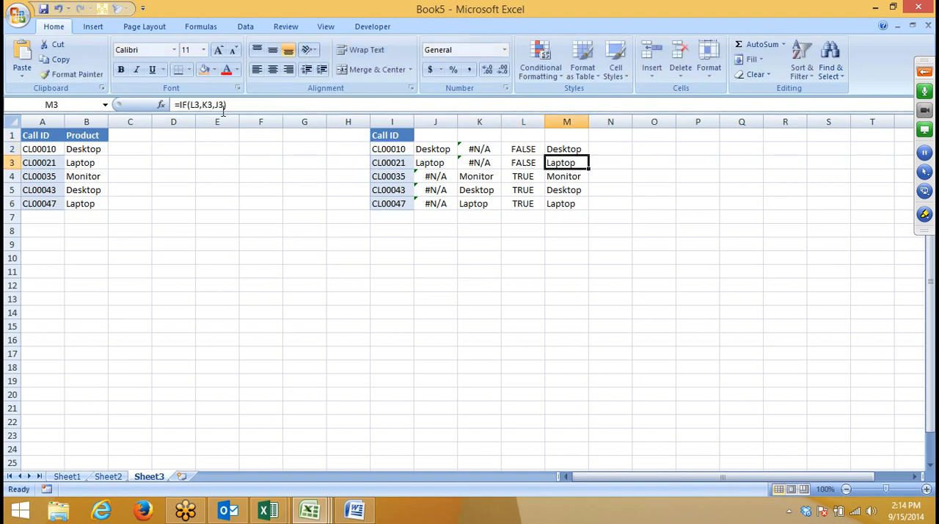
{"action": "key", "text": "Up"}
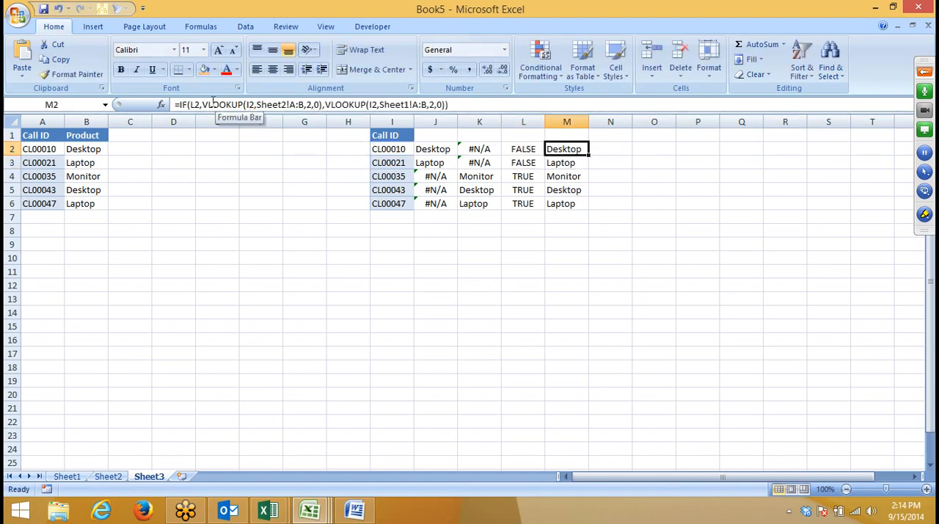
{"action": "double_click", "coordinate": [196, 105]}
{"action": "key", "text": "ctrl+v"}
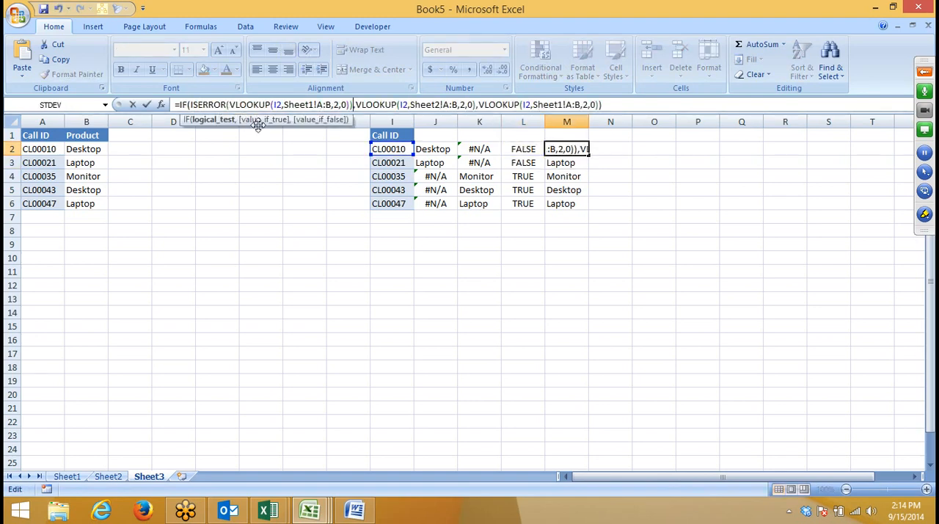
{"action": "key", "text": "Return"}
{"action": "key", "text": "Up"}
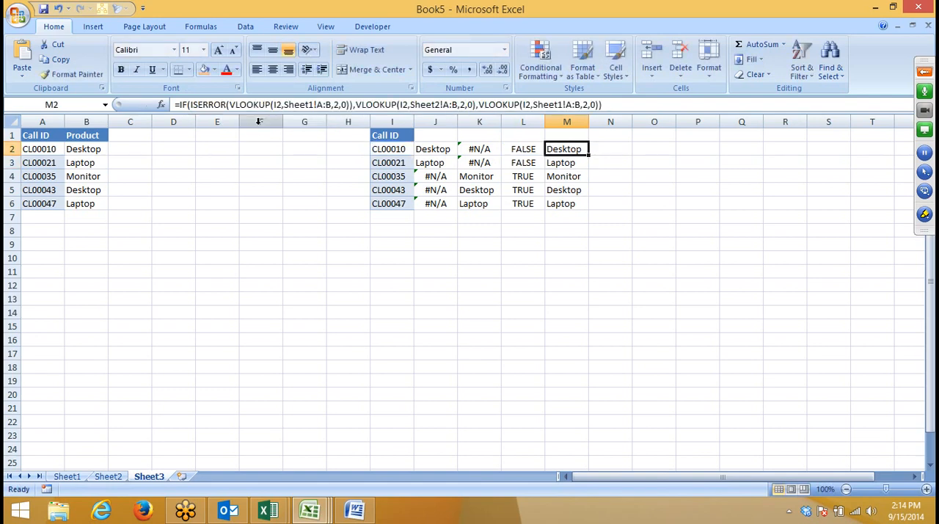
Step: Clear the helper formulas in J2:L6
{"action": "key", "text": "Left"}
{"action": "key", "text": "Left"}
{"action": "key", "text": "Left"}
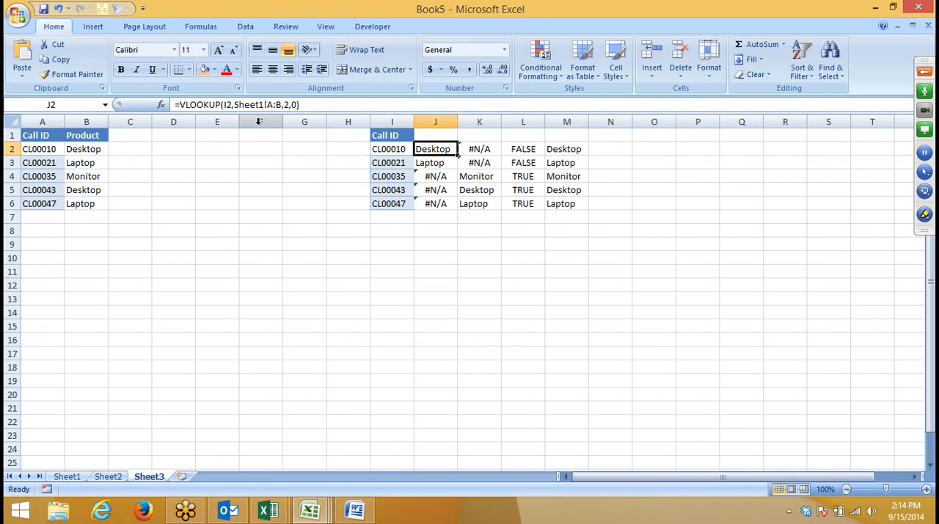
{"action": "key", "text": "shift+Right"}
{"action": "key", "text": "shift+Right"}
{"action": "key", "text": "ctrl+shift+Down"}
{"action": "key", "text": "Delete"}
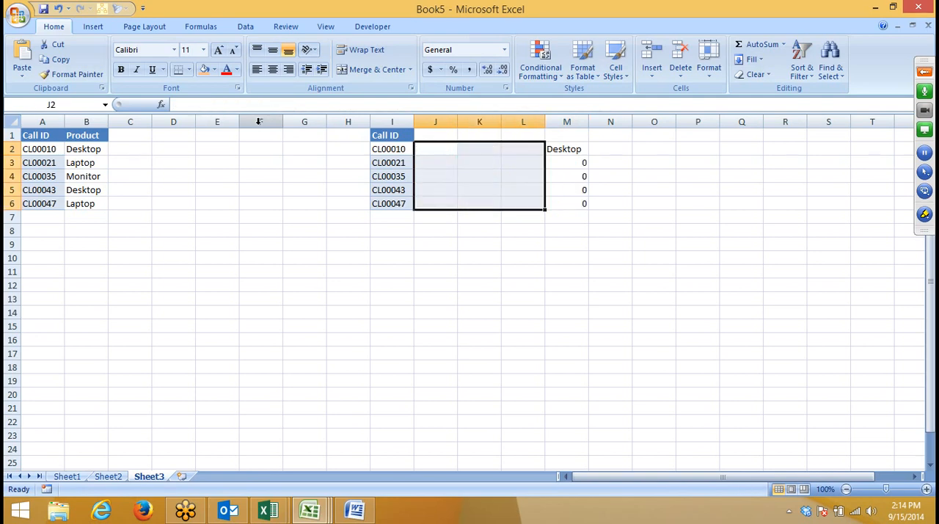
Step: Move the combined IF/ISERROR/VLOOKUP formula from M2 to J2
{"action": "key", "text": "Right"}
{"action": "key", "text": "Right"}
{"action": "key", "text": "Right"}
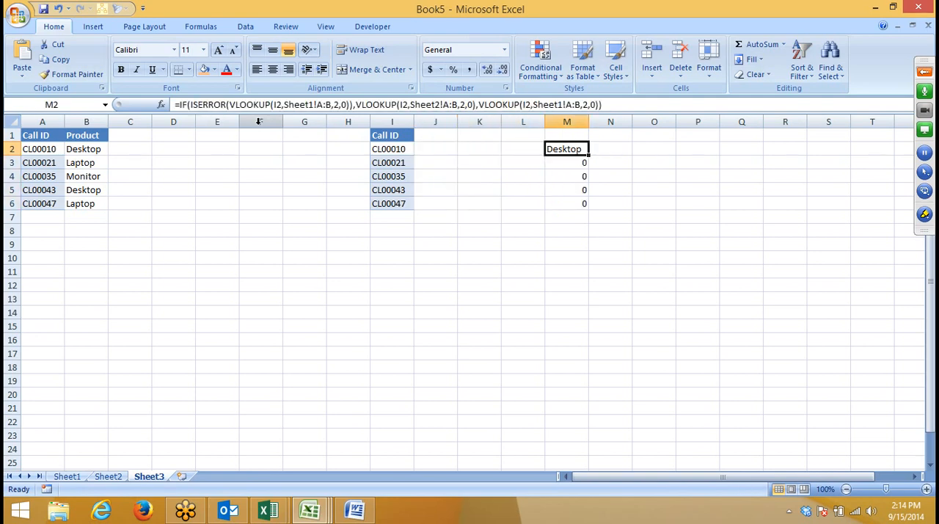
{"action": "key", "text": "ctrl+x"}
{"action": "key", "text": "Left"}
{"action": "key", "text": "Left"}
{"action": "key", "text": "Left"}
{"action": "key", "text": "ctrl+v"}
Step: Fill the combined formula from J2 down through J6
{"action": "key", "text": "shift+Down"}
{"action": "key", "text": "shift+Down"}
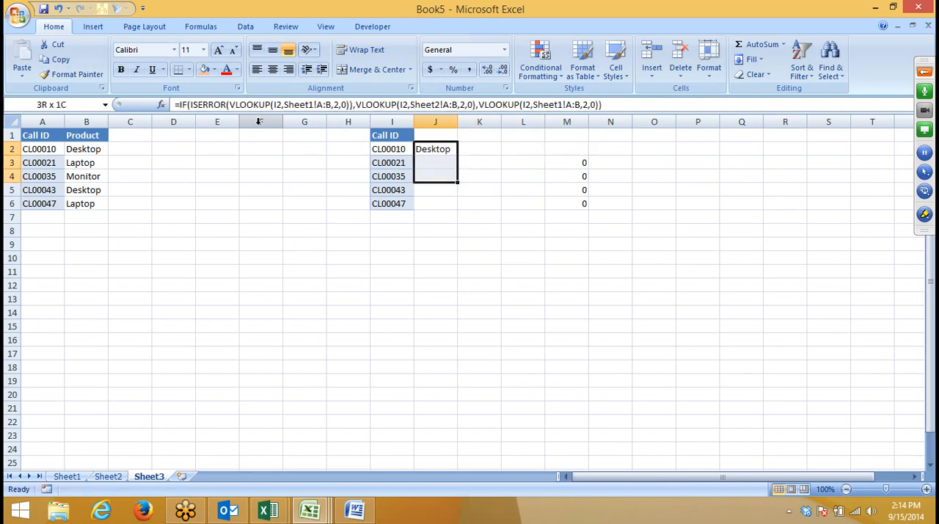
{"action": "key", "text": "shift+Down"}
{"action": "key", "text": "shift+Down"}
{"action": "key", "text": "ctrl+d"}
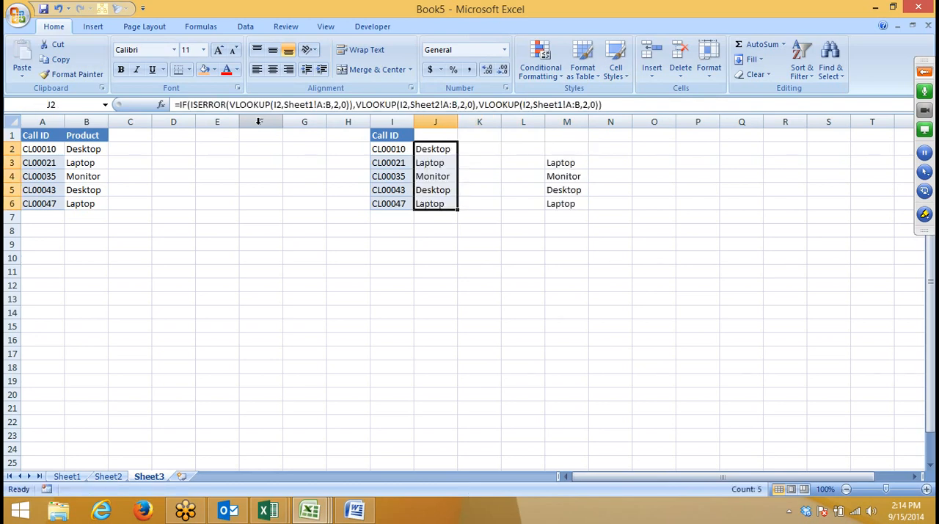
Step: Clear the leftover IF helper formulas in M3:M6
{"action": "key", "text": "Right"}
{"action": "key", "text": "Right"}
{"action": "key", "text": "Right"}
{"action": "key", "text": "Down"}
{"action": "key", "text": "shift+Down"}
{"action": "key", "text": "shift+Down"}
{"action": "key", "text": "shift+Down"}
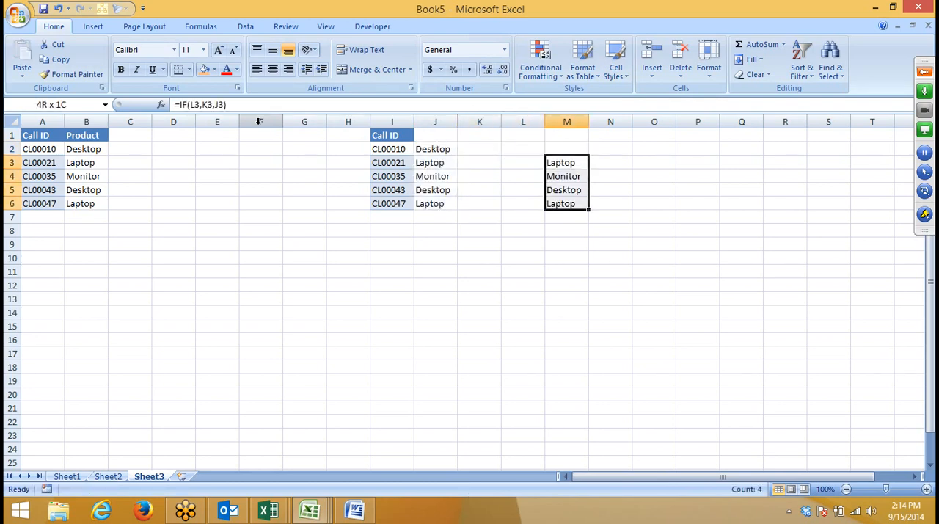
{"action": "key", "text": "Delete"}
{"action": "key", "text": "Left"}
{"action": "key", "text": "Left"}
{"action": "key", "text": "Left"}
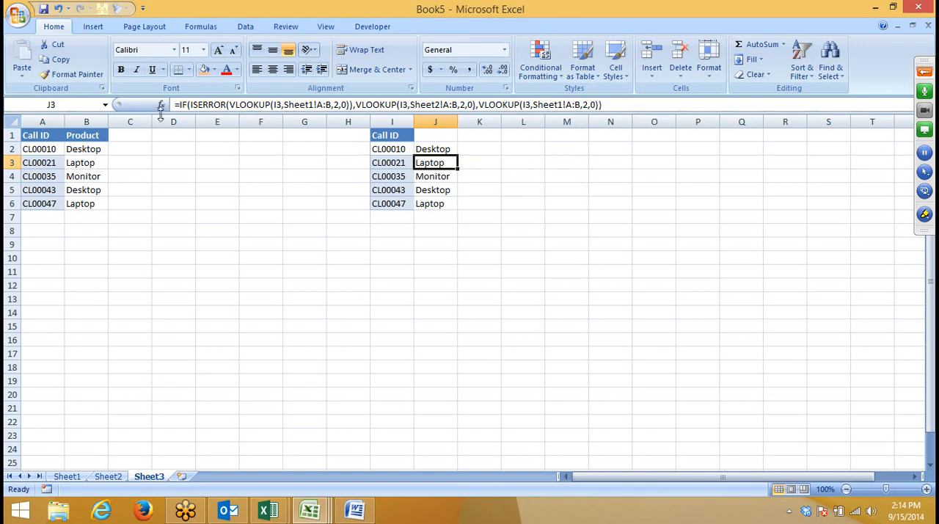
Step: Insert a new worksheet, Sheet4, before Sheet3 and copy Sheet2's Call ID and Product headers into its A1:B1
{"action": "left_click", "coordinate": [181, 476]}
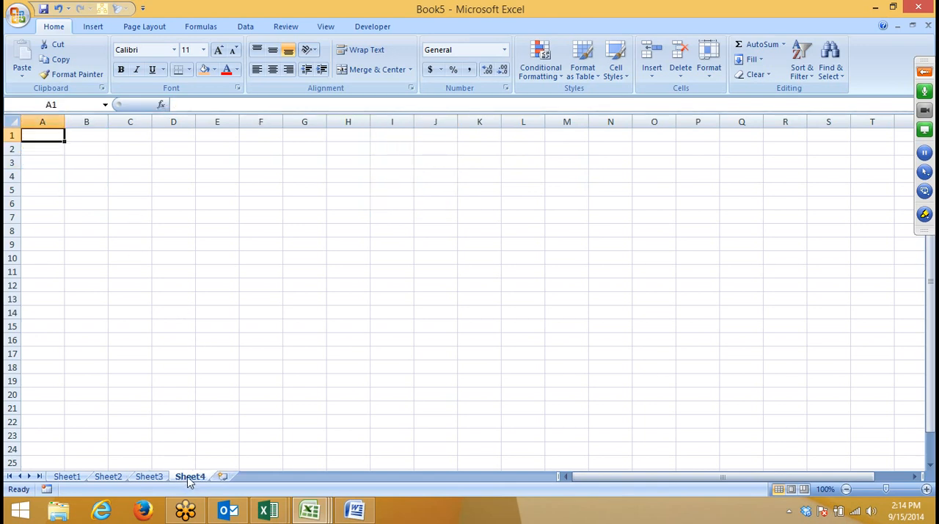
{"action": "left_click_drag", "start_coordinate": [188, 479], "coordinate": [130, 473]}
{"action": "left_click", "coordinate": [108, 476]}
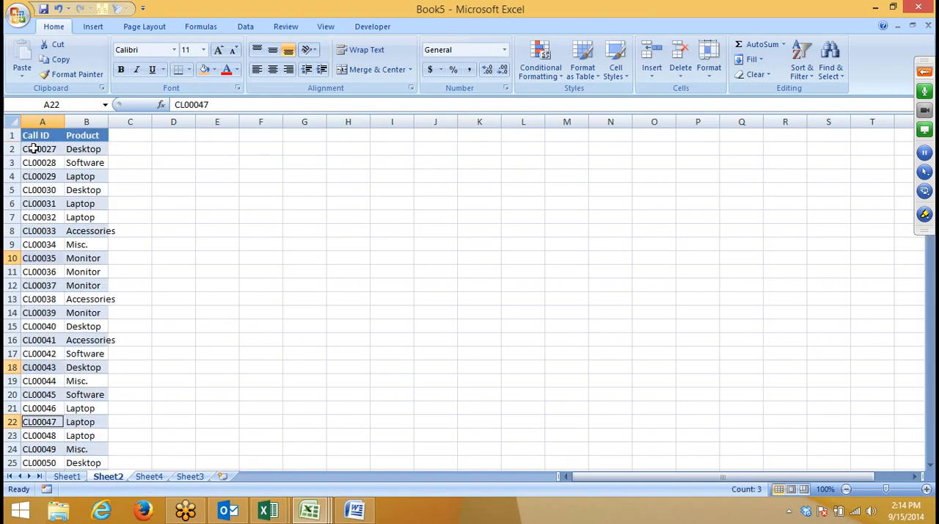
{"action": "left_click_drag", "start_coordinate": [34, 135], "coordinate": [81, 138]}
{"action": "key", "text": "ctrl+c"}
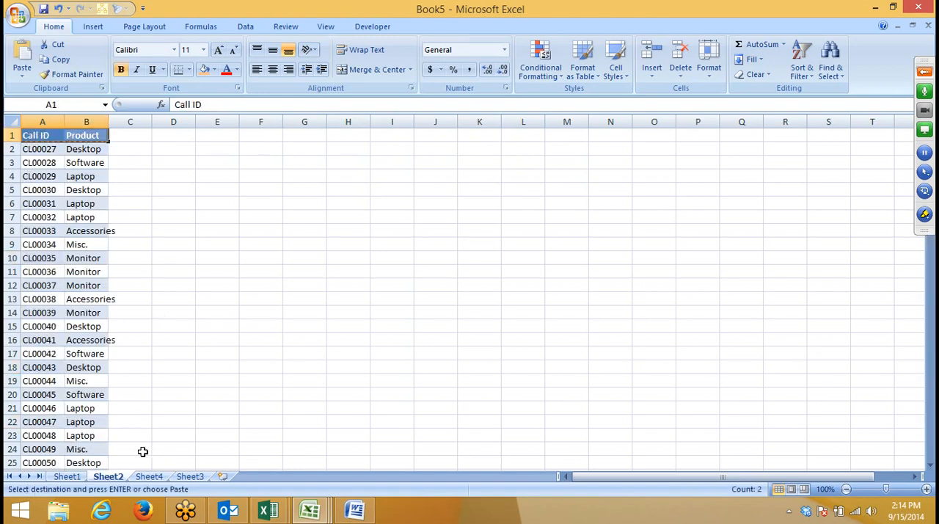
{"action": "left_click", "coordinate": [149, 476]}
{"action": "key", "text": "ctrl+v"}
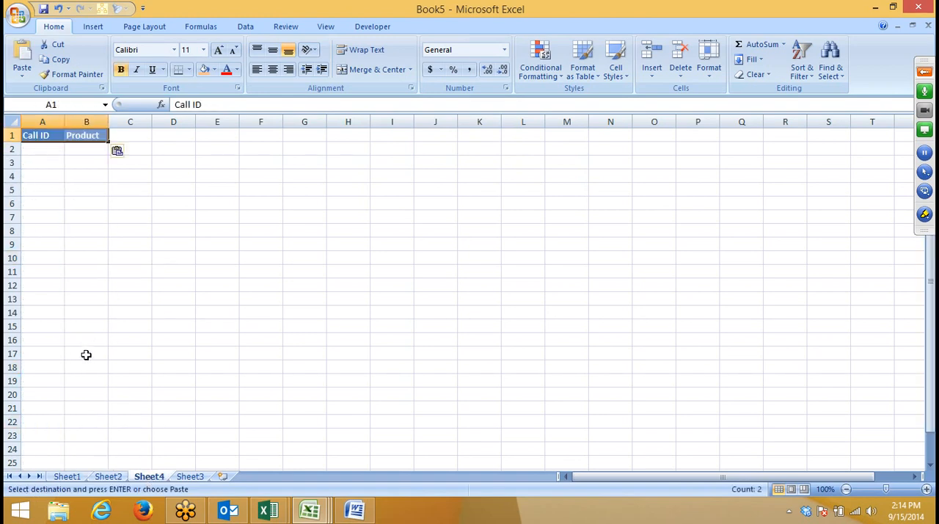
Step: Move the Sheet2 records from CL00045 downward (A20:B200) to Sheet4, starting at A2
{"action": "left_click", "coordinate": [121, 465]}
{"action": "left_click", "coordinate": [108, 477]}
{"action": "left_click", "coordinate": [51, 395]}
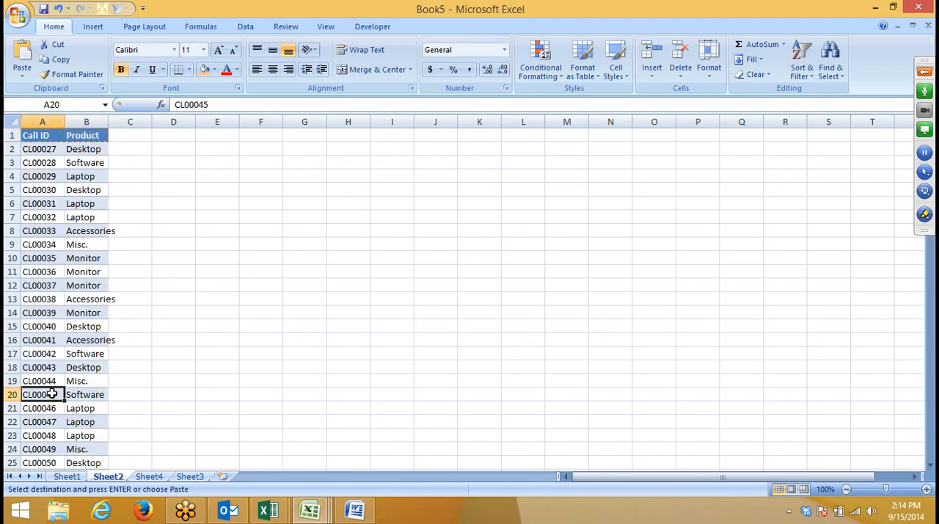
{"action": "scroll", "coordinate": [56, 400], "scroll_direction": "down", "scroll_amount": 2}
{"action": "key", "text": "shift+Right"}
{"action": "key", "text": "ctrl+shift+Down"}
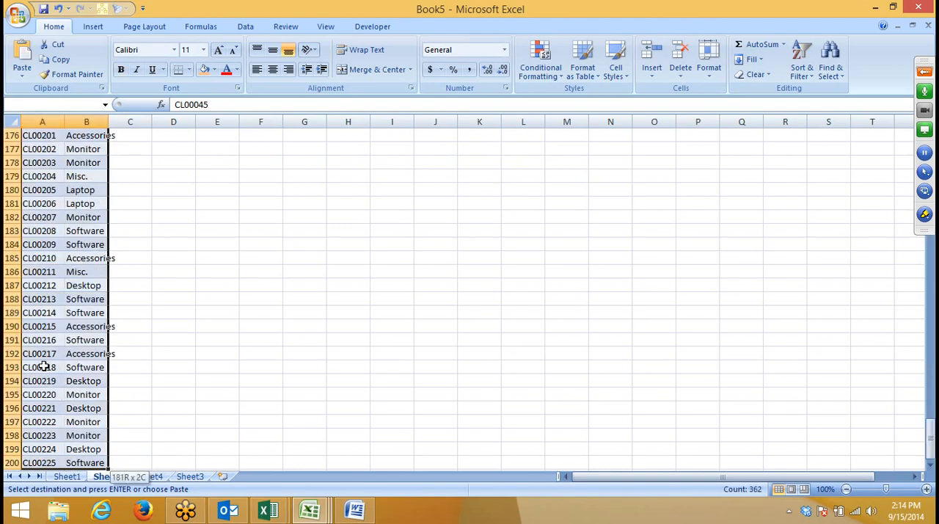
{"action": "key", "text": "ctrl+c"}
{"action": "key", "text": "ctrl+BackSpace"}
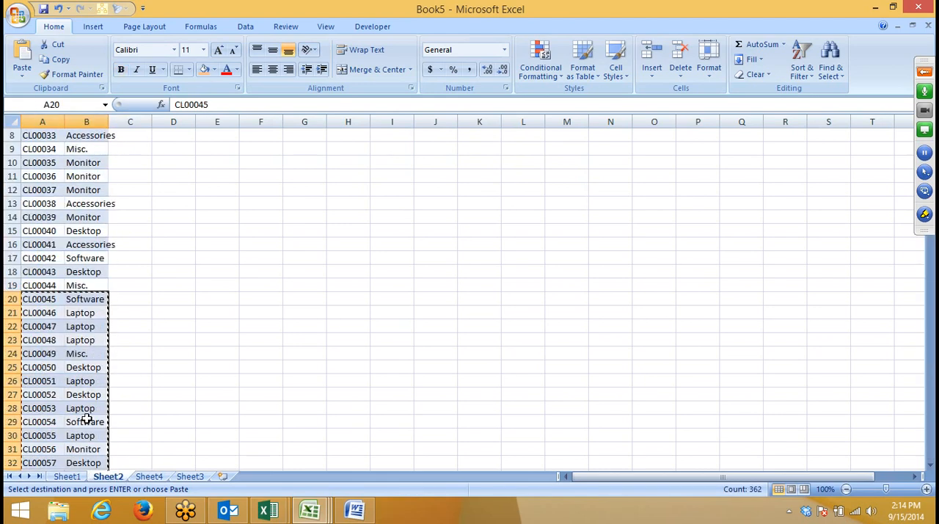
{"action": "left_click", "coordinate": [145, 480]}
{"action": "left_click", "coordinate": [32, 149]}
{"action": "key", "text": "Return"}
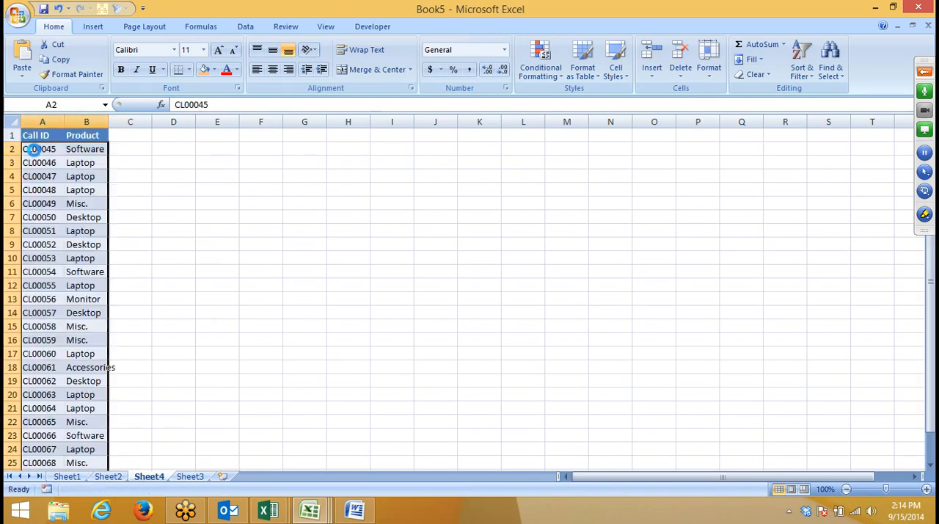
Step: On Sheet3, enter =VLOOKUP(A2,Sheet4!A:B,2,0) in C2 to look up the call ID in Sheet4
{"action": "left_click", "coordinate": [190, 477]}
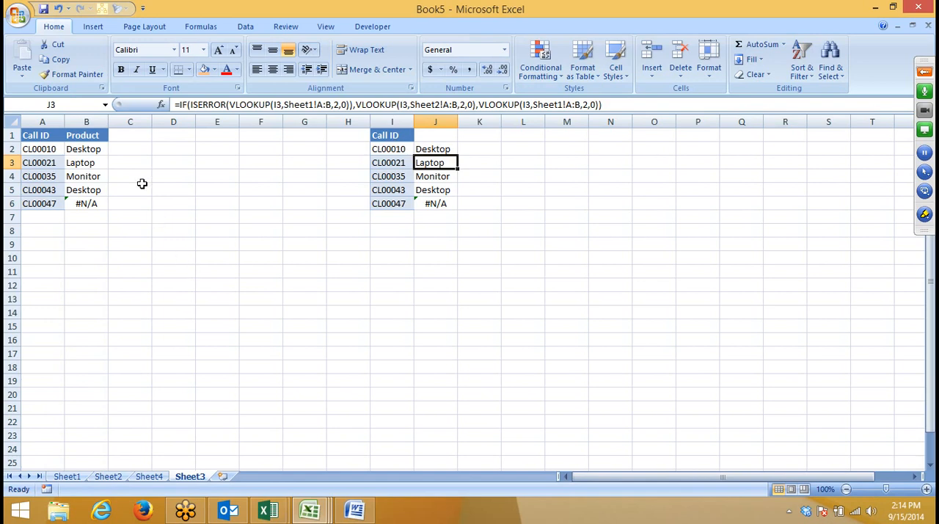
{"action": "left_click", "coordinate": [120, 151]}
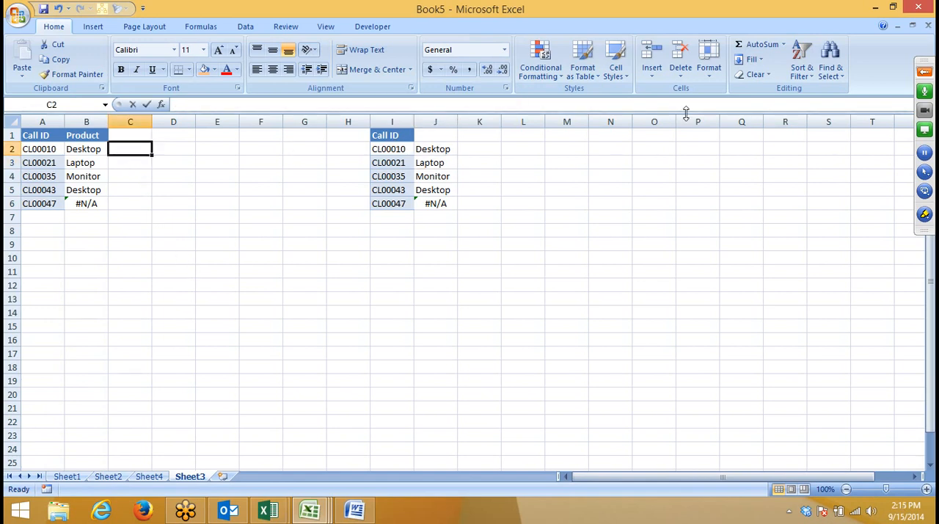
{"action": "type", "text": "="}
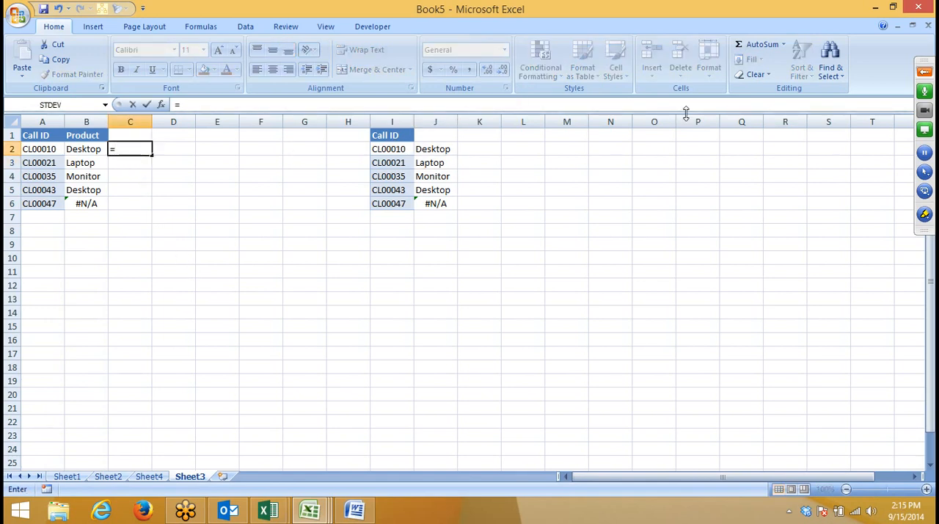
{"action": "type", "text": "i"}
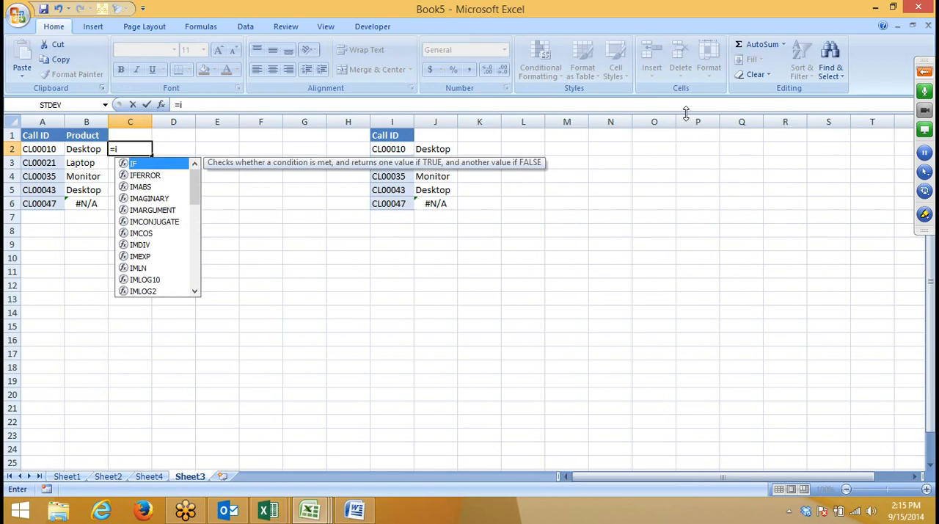
{"action": "key", "text": "BackSpace"}
{"action": "type", "text": "vl"}
{"action": "key", "text": "Tab"}
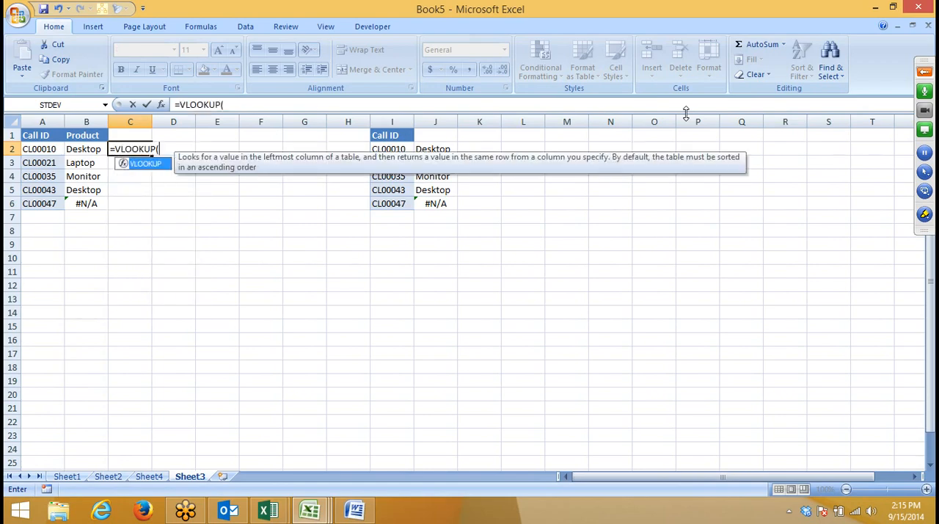
{"action": "key", "text": "Left"}
{"action": "key", "text": "Left"}
{"action": "type", "text": ","}
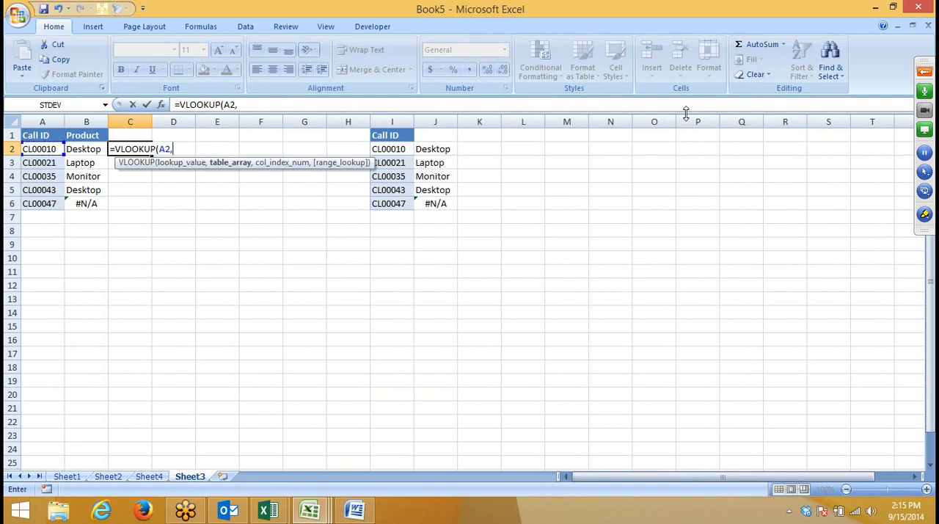
{"action": "left_click", "coordinate": [152, 477]}
{"action": "left_click_drag", "start_coordinate": [42, 121], "coordinate": [76, 119]}
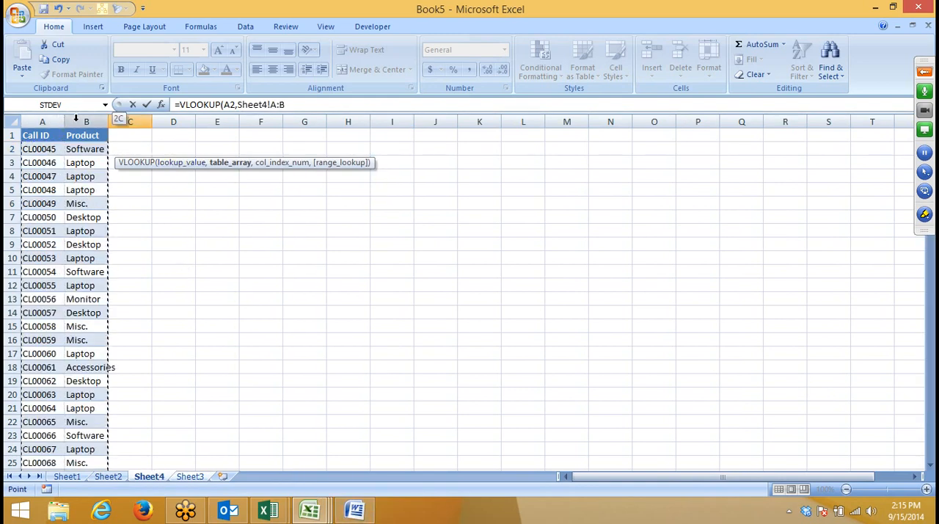
{"action": "type", "text": ","}
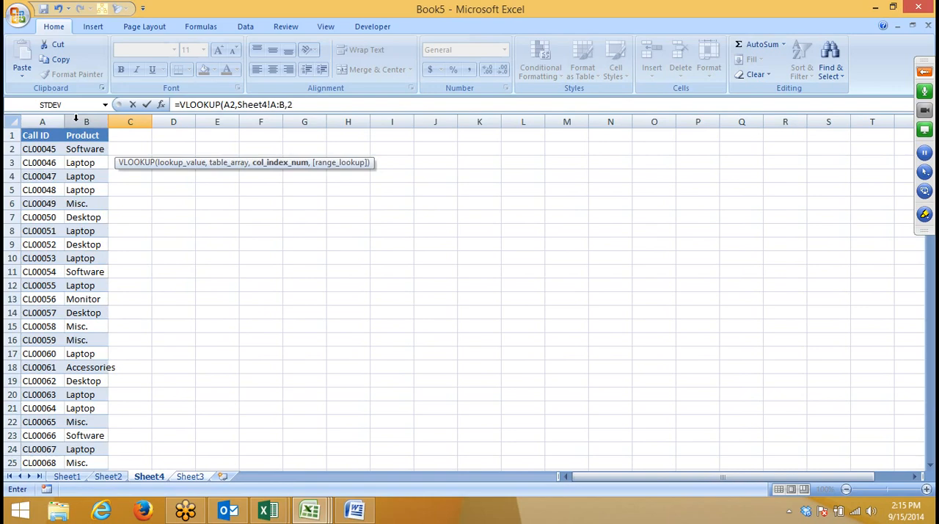
{"action": "type", "text": "2,0"}
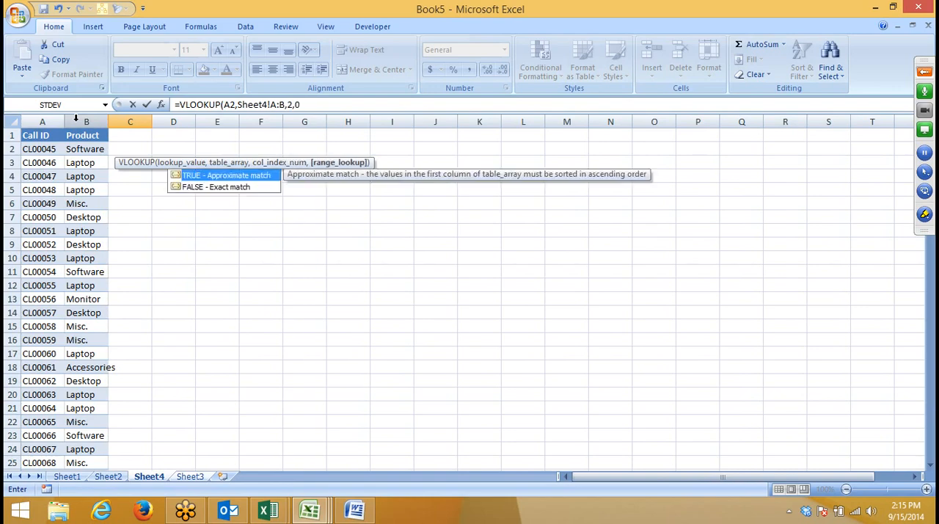
{"action": "key", "text": "Return"}
Step: Fill the Sheet4 VLOOKUP formula from C2 down through C6
{"action": "key", "text": "Left"}
{"action": "key", "text": "ctrl+Down"}
{"action": "key", "text": "Right"}
{"action": "key", "text": "ctrl+shift+Up"}
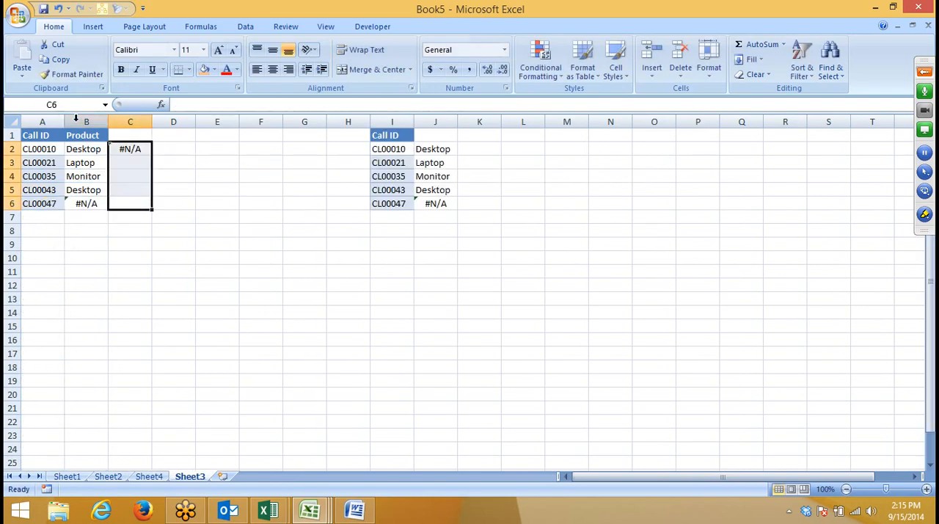
{"action": "key", "text": "ctrl+d"}
Step: Enter =IFERROR(B2,C2) in D2 to fall back on the Sheet4 lookup
{"action": "key", "text": "ctrl+Up"}
{"action": "key", "text": "Right"}
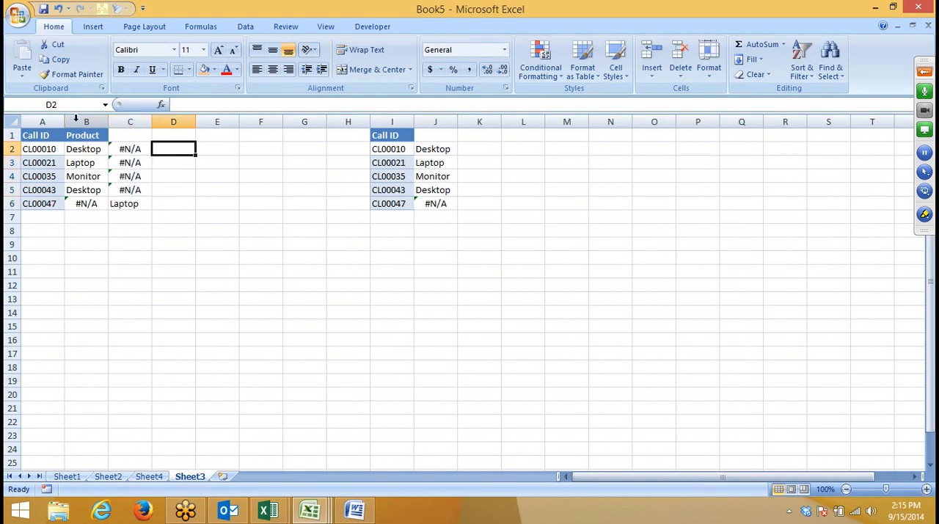
{"action": "type", "text": "=if"}
{"action": "key", "text": "Down"}
{"action": "key", "text": "Tab"}
{"action": "key", "text": "Left"}
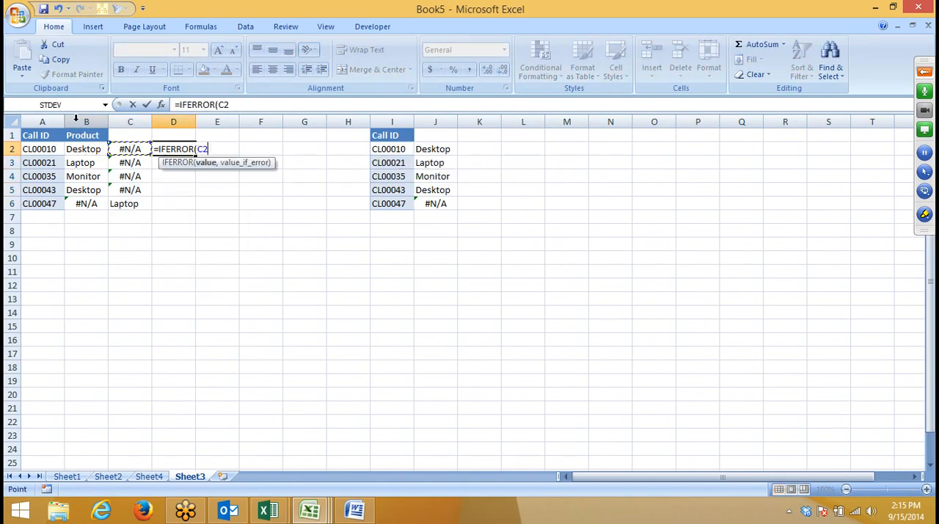
{"action": "key", "text": "Left"}
{"action": "type", "text": ","}
{"action": "key", "text": "Right"}
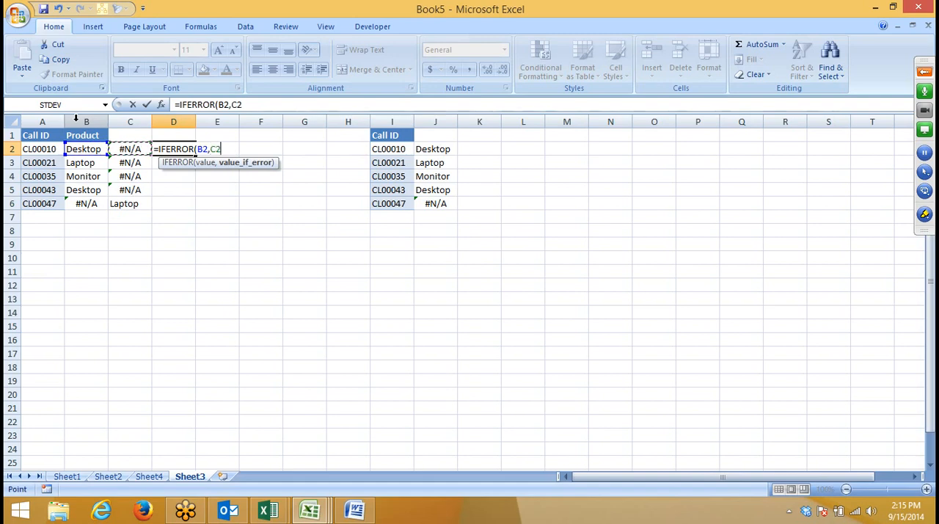
{"action": "key", "text": "Return"}
Step: Copy B2's IFERROR expression without the equals sign and substitute it for the B2 reference in D2's formula
{"action": "key", "text": "Up"}
{"action": "key", "text": "Left"}
{"action": "key", "text": "Left"}
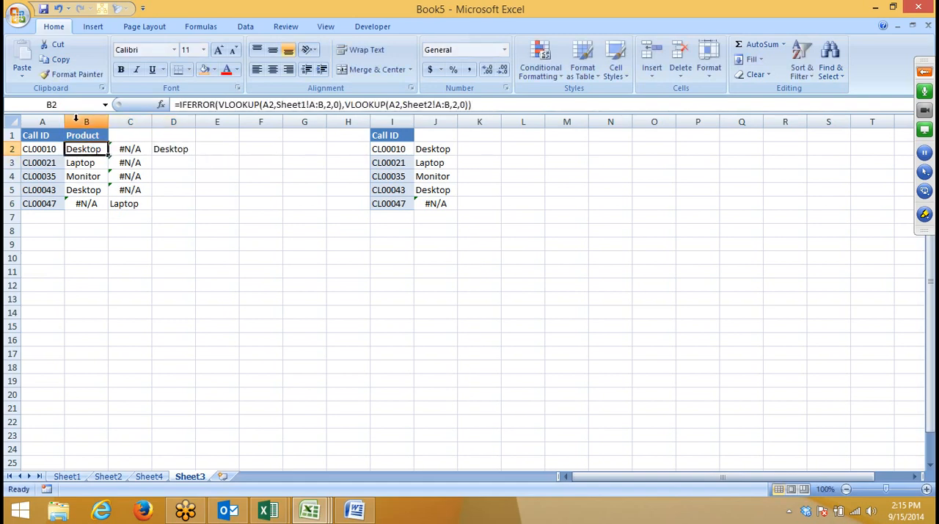
{"action": "left_click_drag", "start_coordinate": [473, 105], "coordinate": [184, 104]}
{"action": "key", "text": "ctrl+c"}
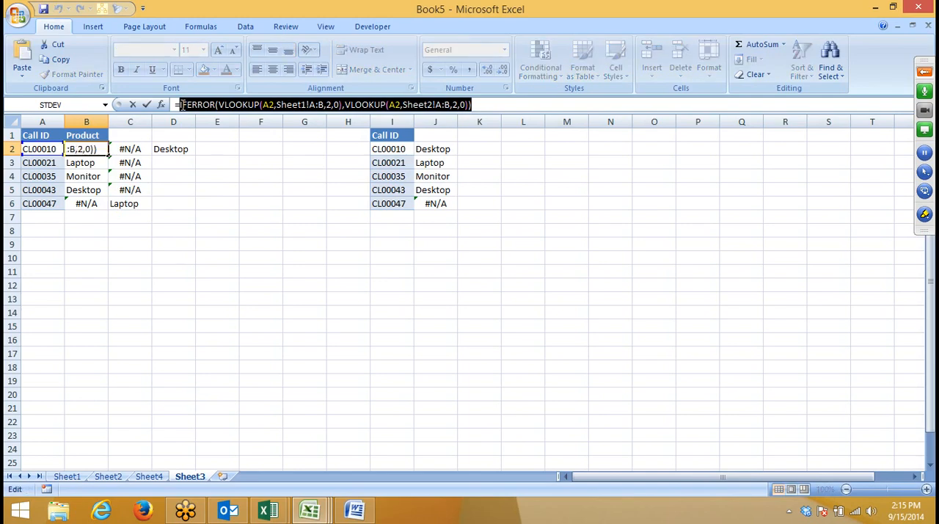
{"action": "key", "text": "Return"}
{"action": "key", "text": "Up"}
{"action": "key", "text": "Right"}
{"action": "key", "text": "Right"}
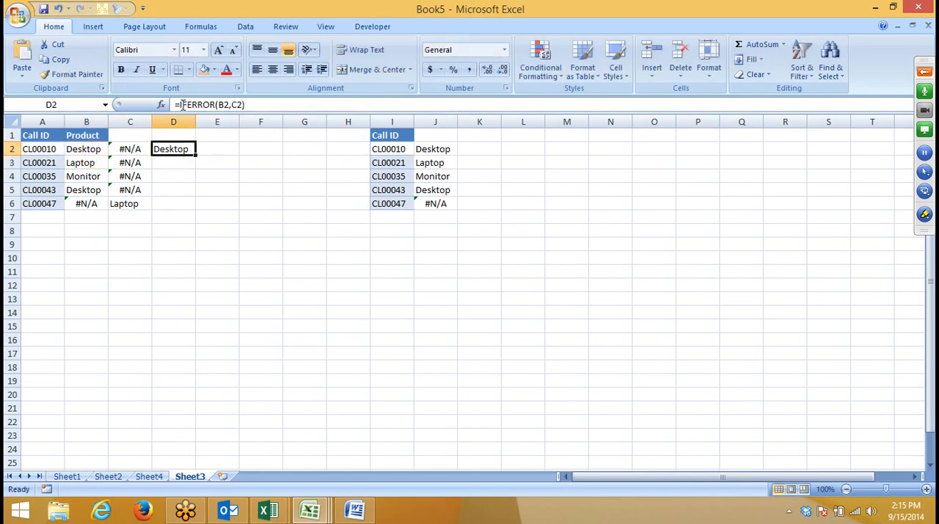
{"action": "double_click", "coordinate": [224, 105]}
{"action": "key", "text": "ctrl+v"}
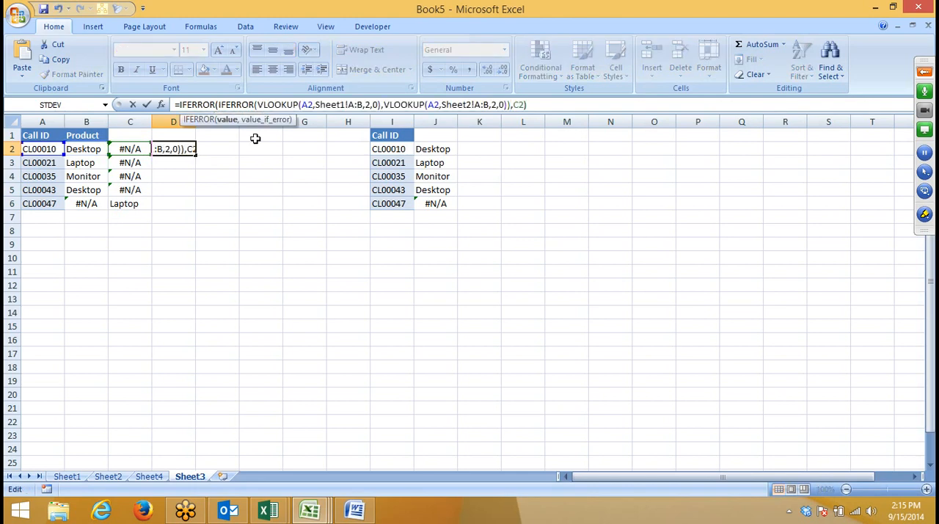
{"action": "key", "text": "Return"}
Step: Copy the VLOOKUP(A2,Sheet4!A:B,2,0) expression from C2 and substitute it for the C2 reference in D2's formula
{"action": "key", "text": "Up"}
{"action": "key", "text": "Left"}
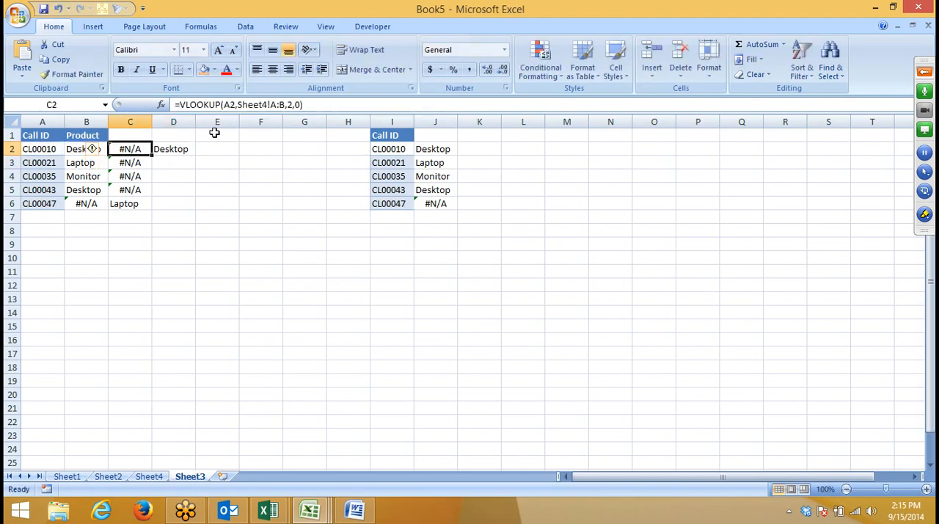
{"action": "left_click", "coordinate": [181, 105]}
{"action": "left_click_drag", "start_coordinate": [181, 105], "coordinate": [362, 112]}
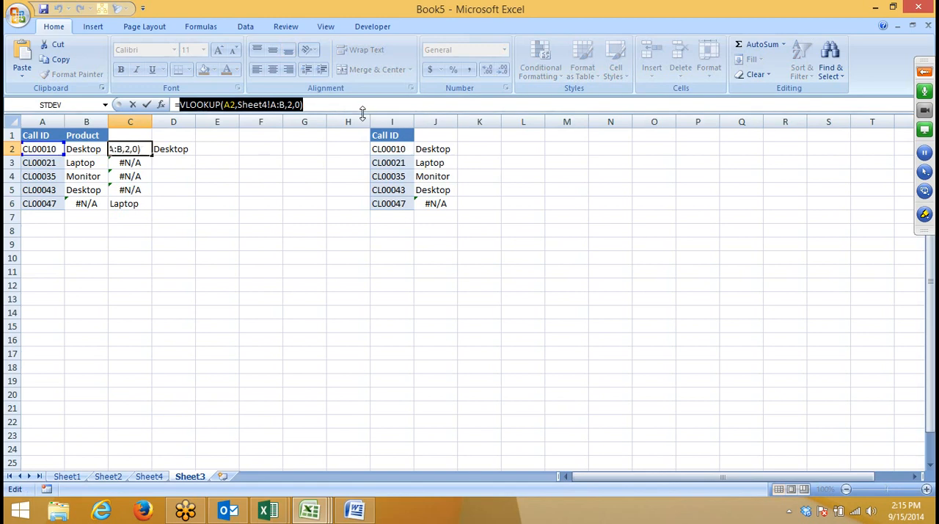
{"action": "key", "text": "Return"}
{"action": "key", "text": "Up"}
{"action": "key", "text": "Right"}
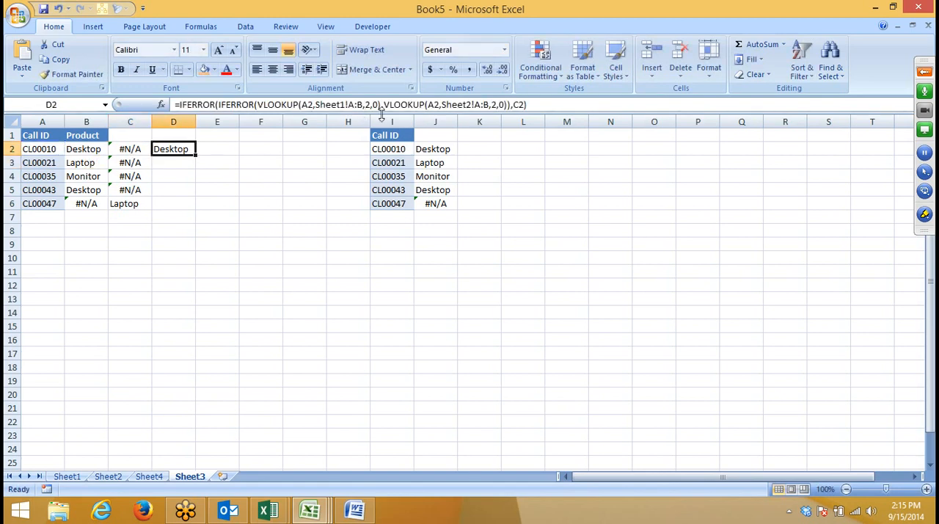
{"action": "double_click", "coordinate": [520, 105]}
{"action": "key", "text": "ctrl+v"}
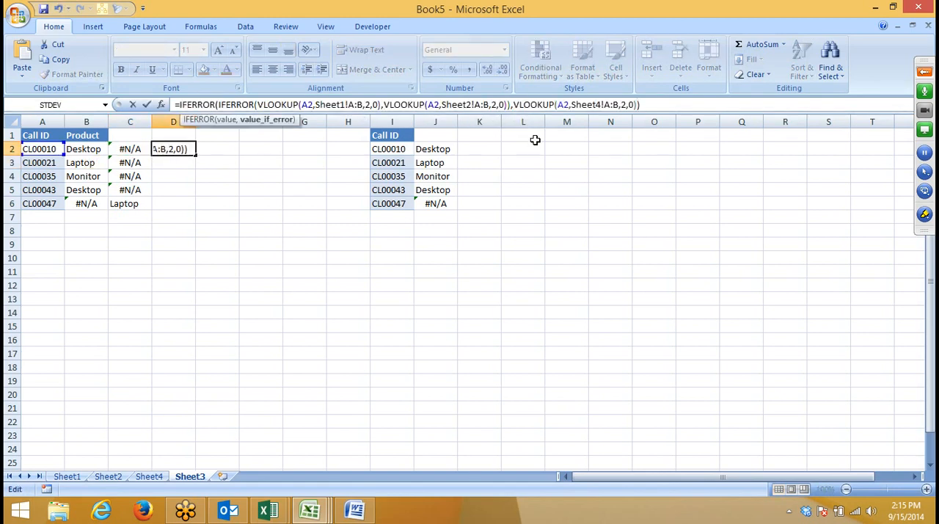
{"action": "key", "text": "Return"}
Step: Fill the nested IFERROR formula from D2 down through D6
{"action": "key", "text": "Left"}
{"action": "key", "text": "ctrl+Down"}
{"action": "key", "text": "Right"}
{"action": "key", "text": "ctrl+shift+Up"}
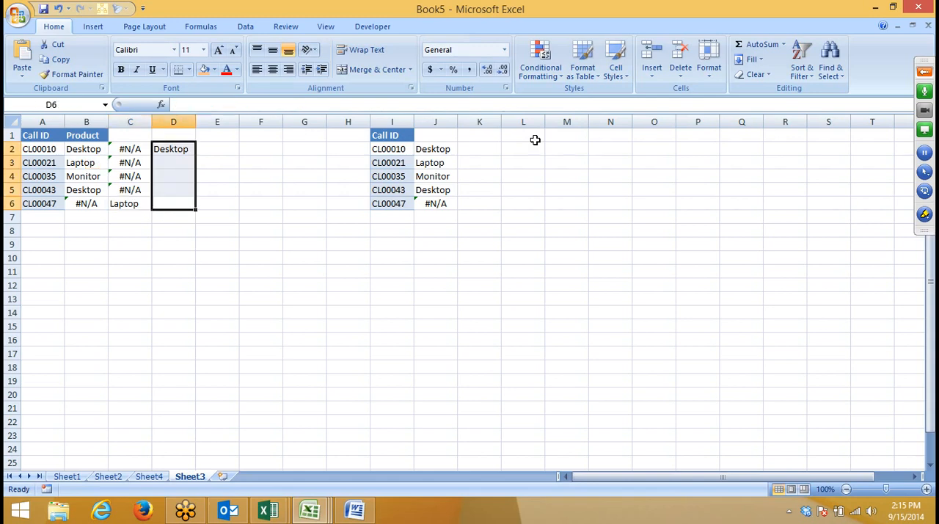
{"action": "key", "text": "ctrl+d"}
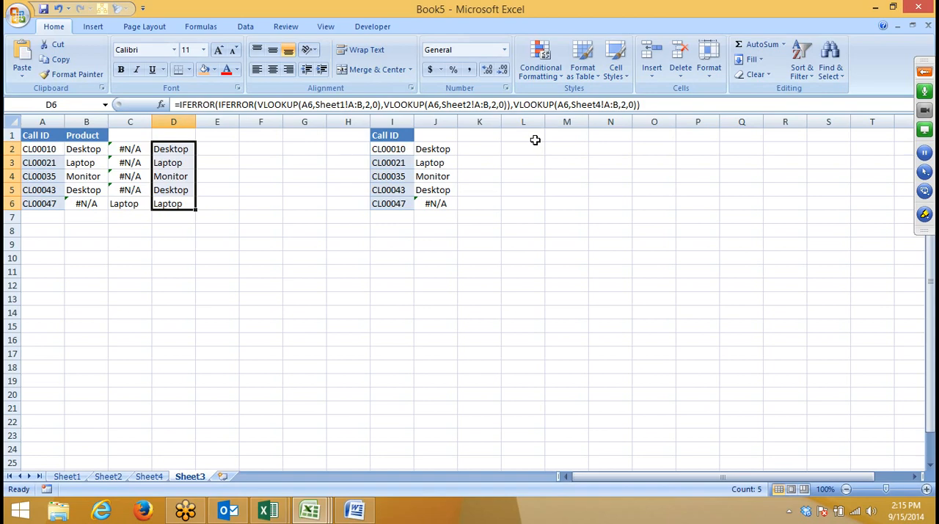
Step: Move the three-sheet nested IFERROR formula from D2 to B2
{"action": "key", "text": "ctrl+Up"}
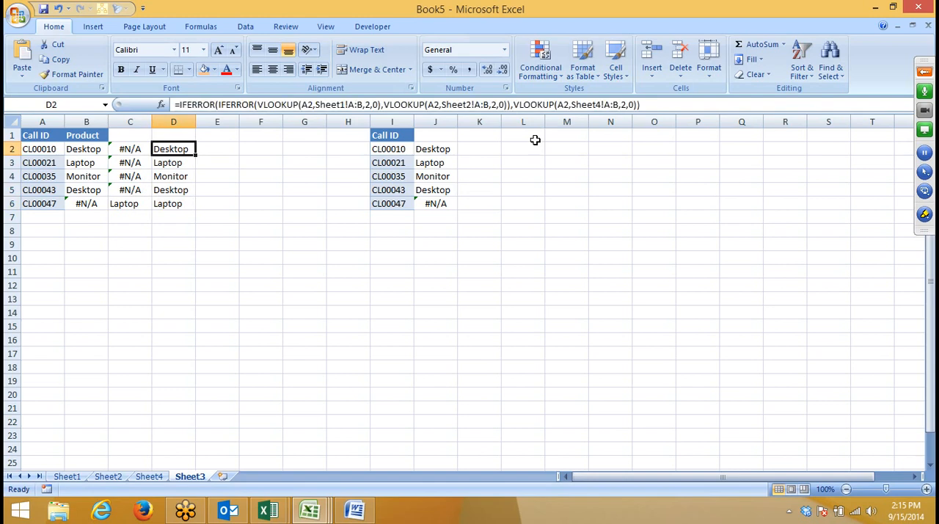
{"action": "key", "text": "ctrl+c"}
{"action": "key", "text": "Left"}
{"action": "key", "text": "Left"}
{"action": "key", "text": "Return"}
Step: Fill the three-sheet nested IFERROR formula from B2 down through B6 and clear the helper cells C2:D6
{"action": "key", "text": "ctrl+shift+Down"}
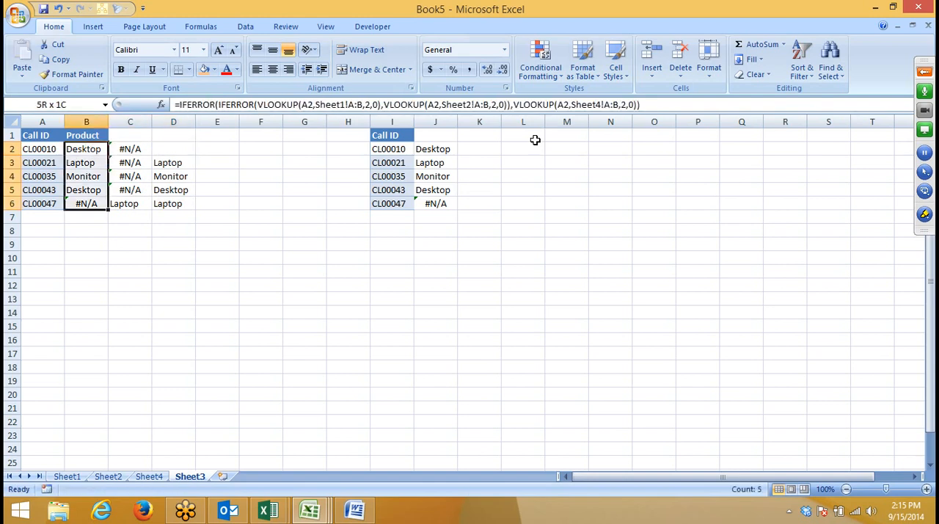
{"action": "key", "text": "ctrl+d"}
{"action": "key", "text": "Right"}
{"action": "key", "text": "ctrl+shift+Down"}
{"action": "key", "text": "shift+Right"}
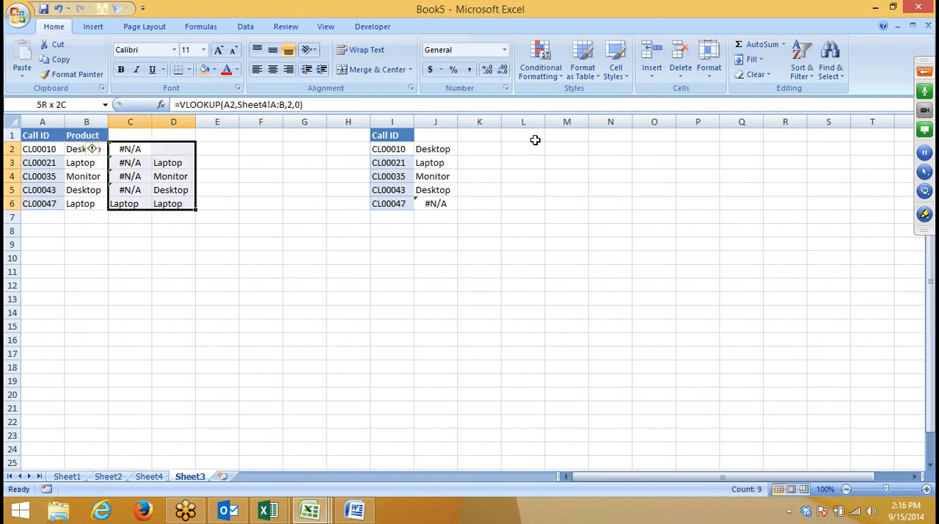
{"action": "key", "text": "Delete"}
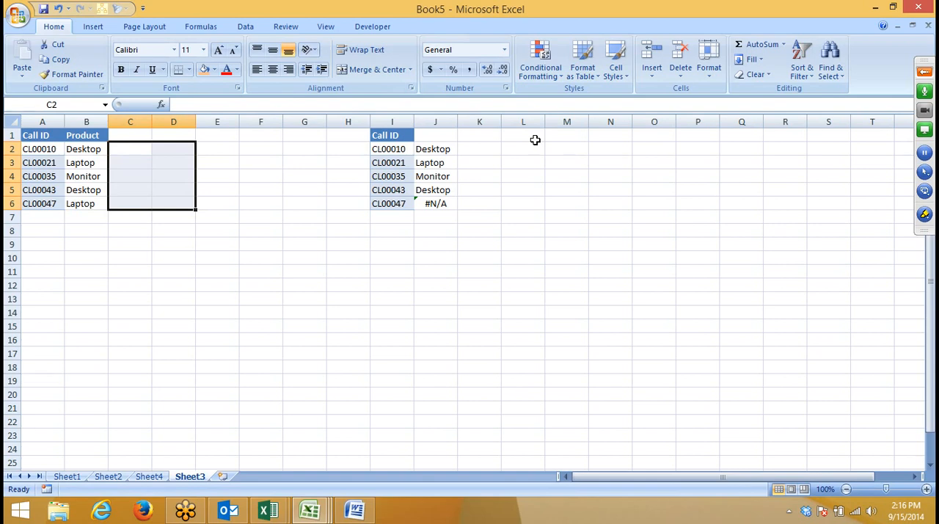
{"action": "key", "text": "Left"}
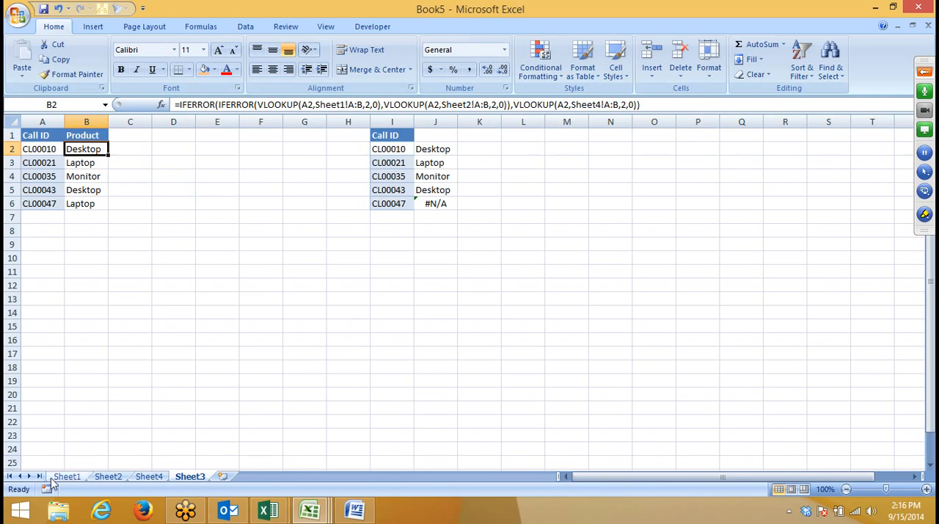
Step: Switch to the Book4 workbook and copy Sheet1's columns C:F, from Product to Call Duration
{"action": "left_click", "coordinate": [312, 518]}
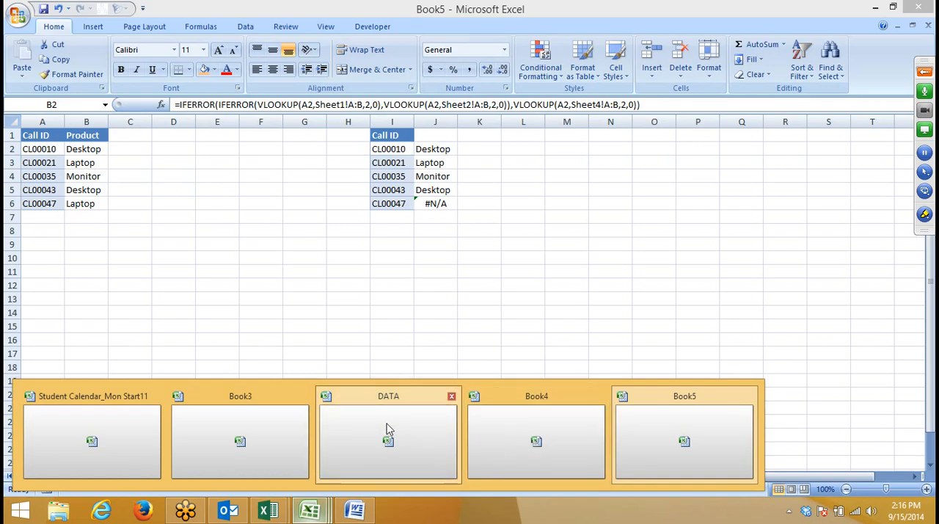
{"action": "left_click", "coordinate": [671, 439]}
{"action": "key", "text": "ctrl+Tab"}
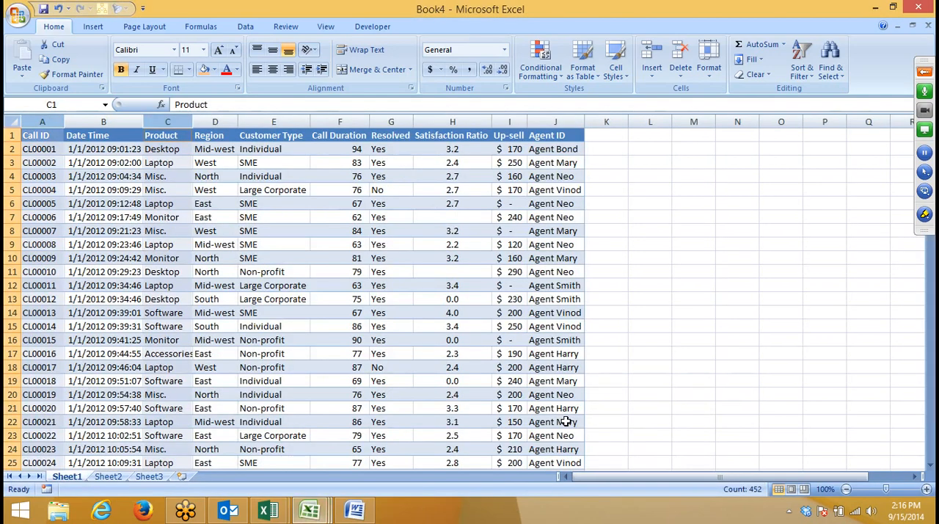
{"action": "left_click", "coordinate": [273, 204]}
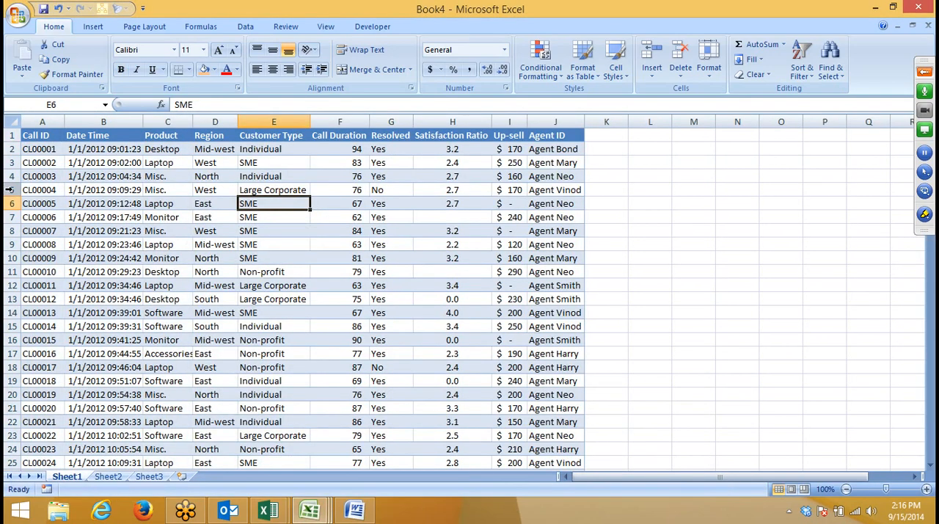
{"action": "left_click", "coordinate": [37, 150]}
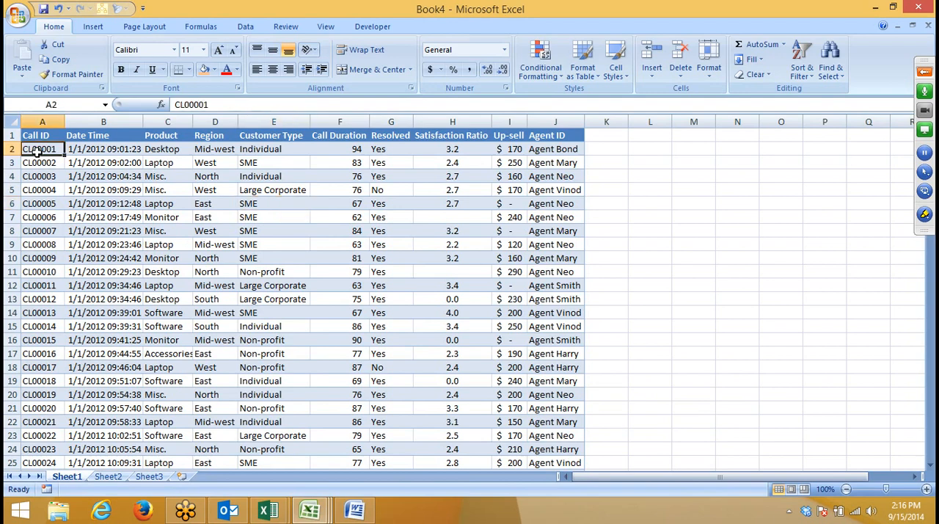
{"action": "left_click", "coordinate": [163, 150]}
{"action": "left_click", "coordinate": [180, 176]}
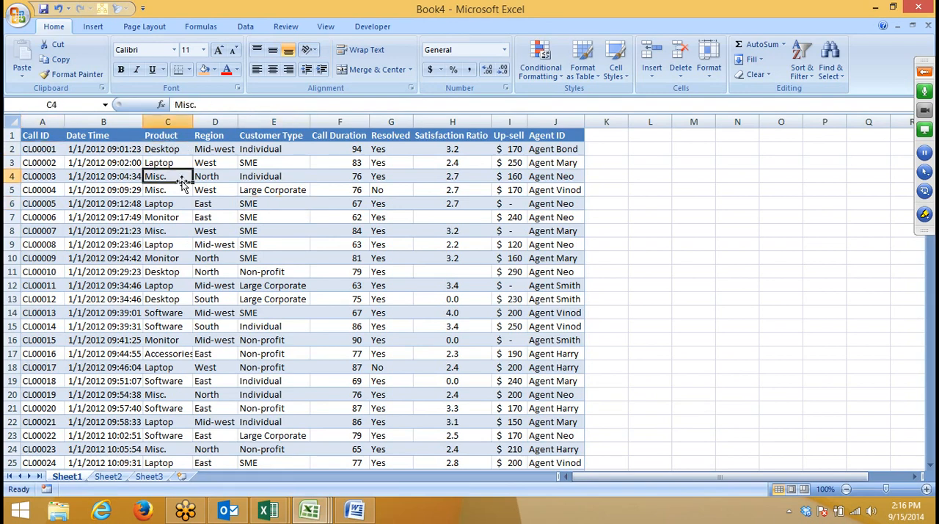
{"action": "left_click", "coordinate": [43, 120]}
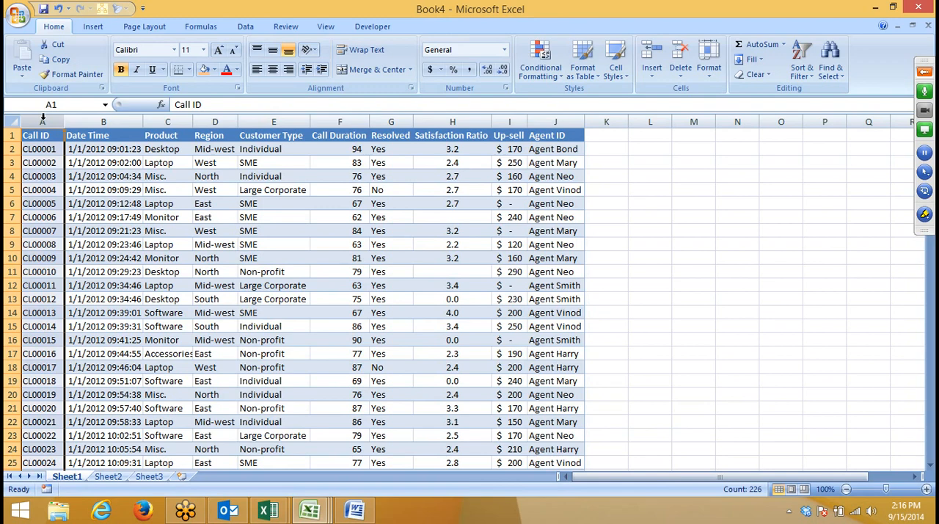
{"action": "left_click_drag", "start_coordinate": [159, 122], "coordinate": [319, 123]}
{"action": "key", "text": "ctrl+c"}
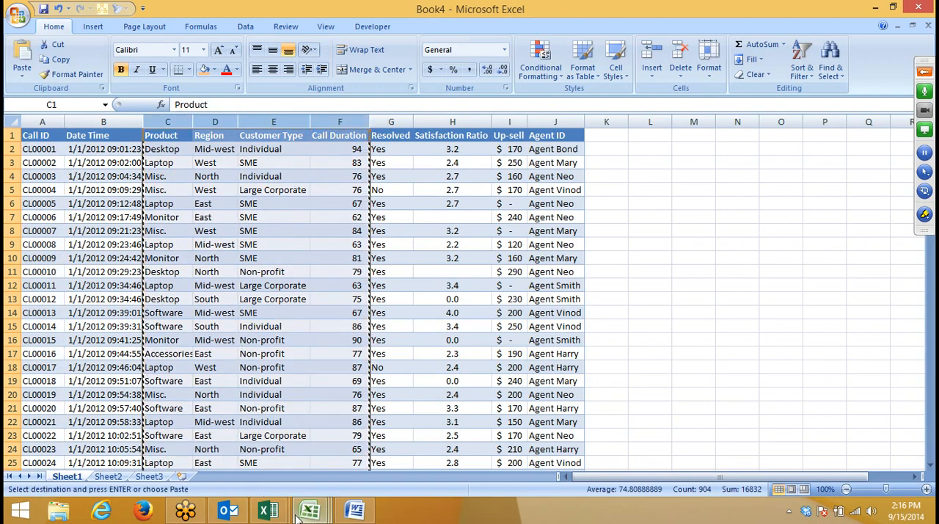
Step: Return to Book5, add a new worksheet and paste the copied columns starting at A1
{"action": "mouse_move", "coordinate": [310, 510]}
{"action": "left_click", "coordinate": [667, 469]}
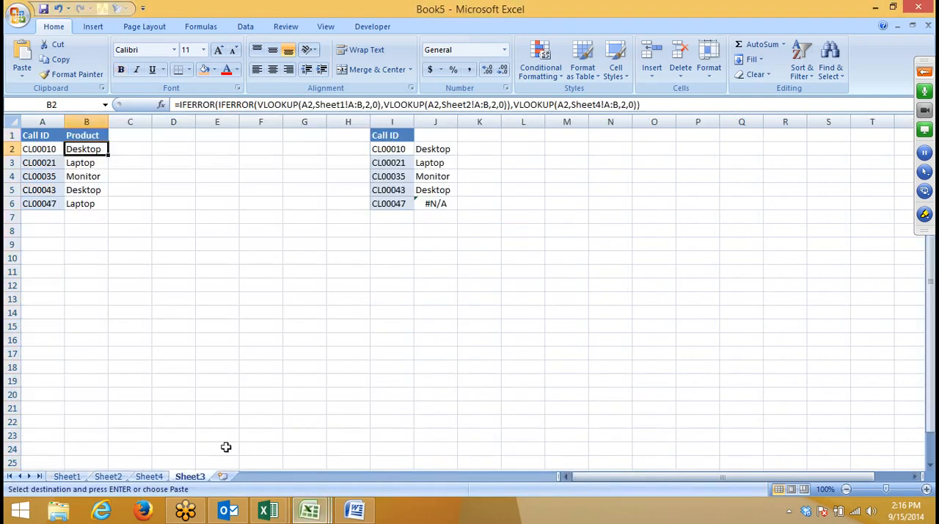
{"action": "left_click", "coordinate": [223, 477]}
{"action": "key", "text": "ctrl+v"}
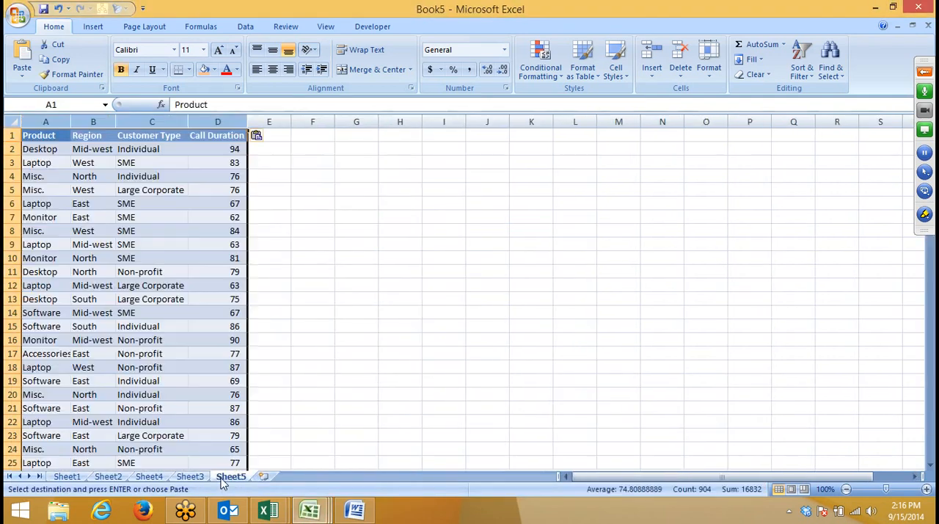
{"action": "left_click", "coordinate": [319, 244]}
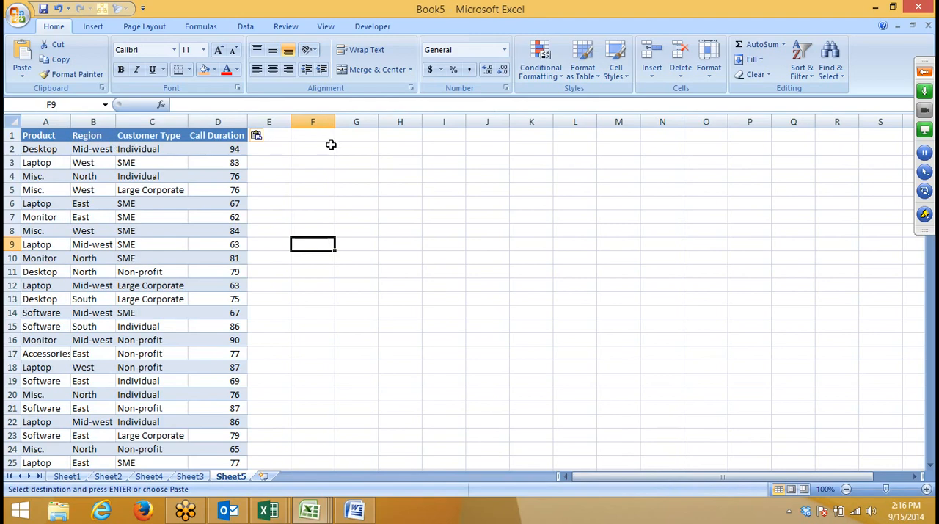
Step: Copy the product Desktop from A2 to H6 and the region North from B11 to I6
{"action": "left_click", "coordinate": [50, 150]}
{"action": "key", "text": "ctrl+c"}
{"action": "left_click", "coordinate": [382, 203]}
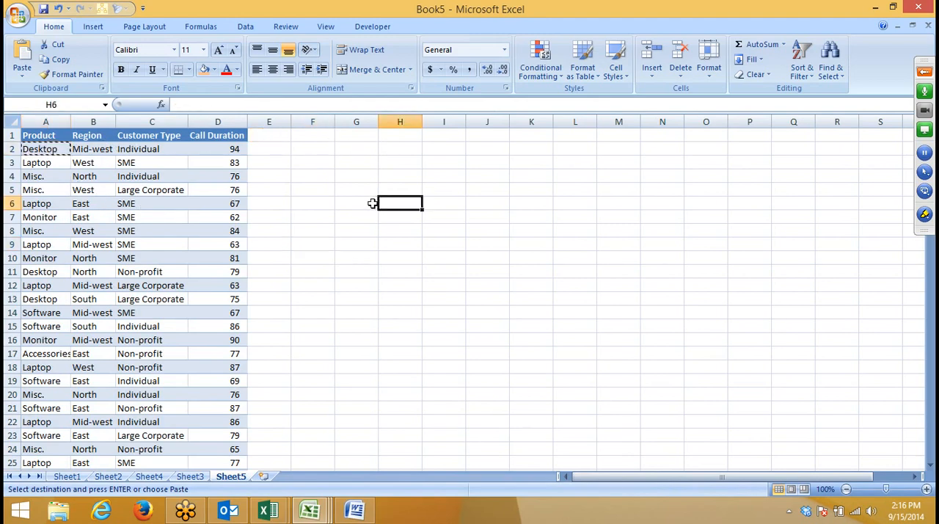
{"action": "key", "text": "ctrl+v"}
{"action": "left_click", "coordinate": [362, 246]}
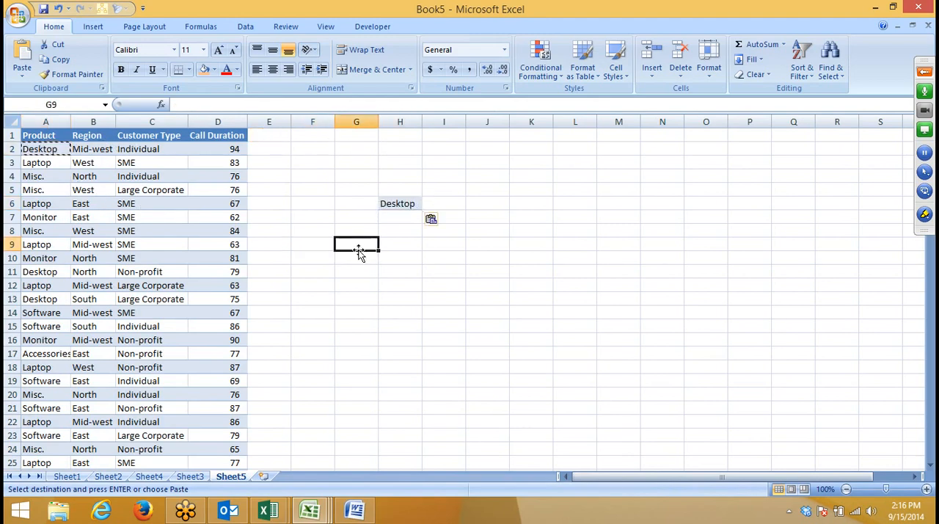
{"action": "left_click", "coordinate": [92, 273]}
{"action": "key", "text": "ctrl+c"}
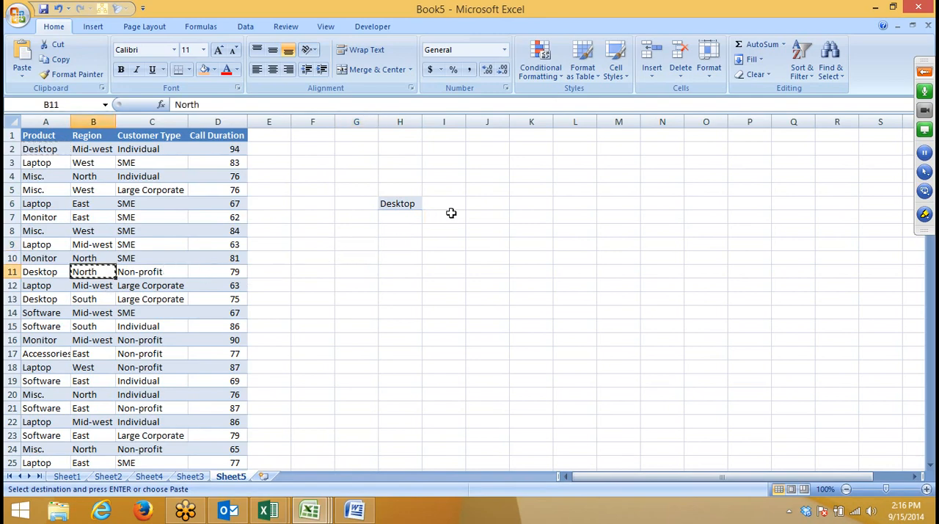
{"action": "left_click", "coordinate": [445, 202]}
{"action": "key", "text": "ctrl+v"}
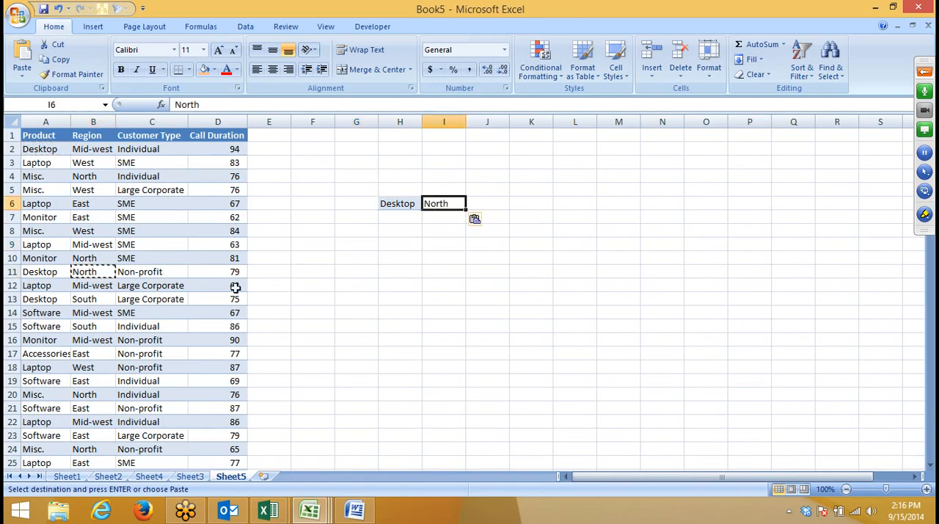
Step: Copy the customer type Non-profit from C11 to J6
{"action": "left_click", "coordinate": [135, 273]}
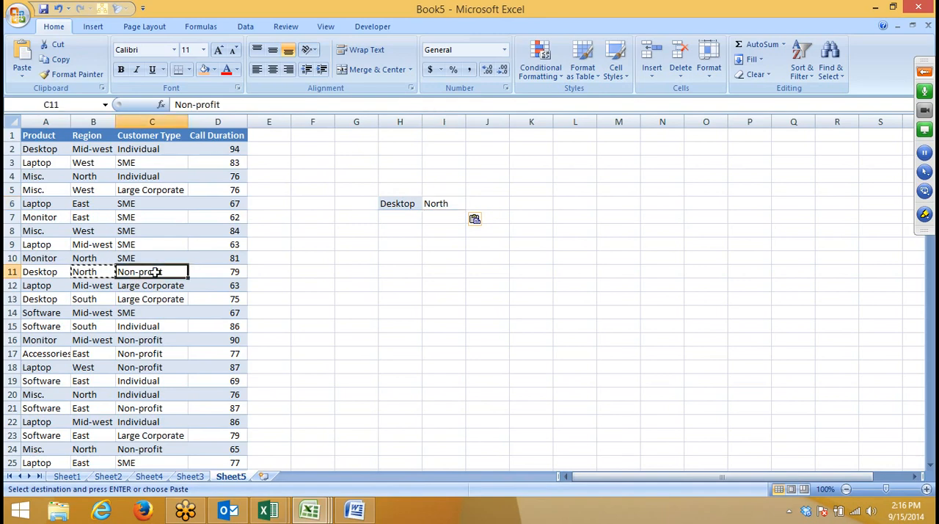
{"action": "key", "text": "ctrl+c"}
{"action": "left_click", "coordinate": [507, 205]}
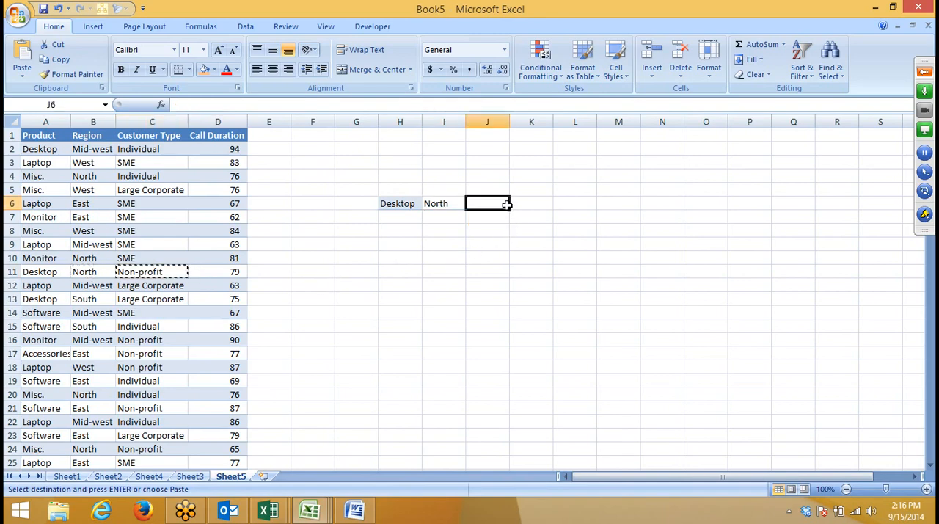
{"action": "key", "text": "ctrl+v"}
{"action": "left_click", "coordinate": [478, 245]}
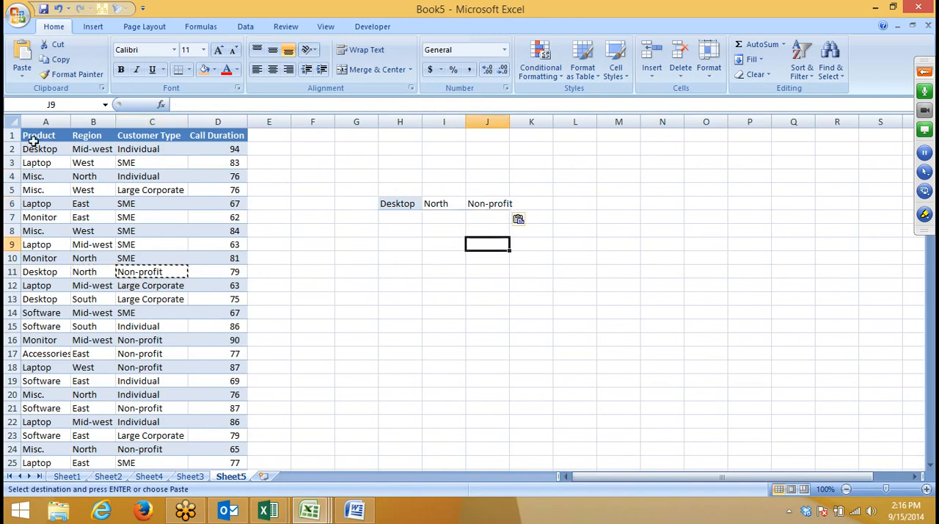
Step: Copy the headers A1:D1 to H5:K5 above the criteria and autofit the widths of columns H, I and J
{"action": "left_click_drag", "start_coordinate": [33, 135], "coordinate": [220, 141]}
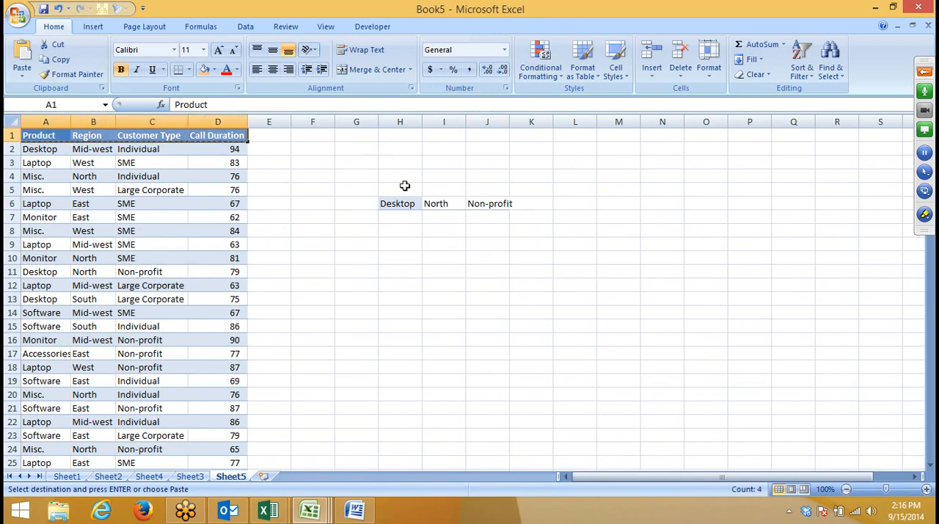
{"action": "left_click", "coordinate": [412, 190]}
{"action": "key", "text": "ctrl+v"}
{"action": "left_click", "coordinate": [525, 229]}
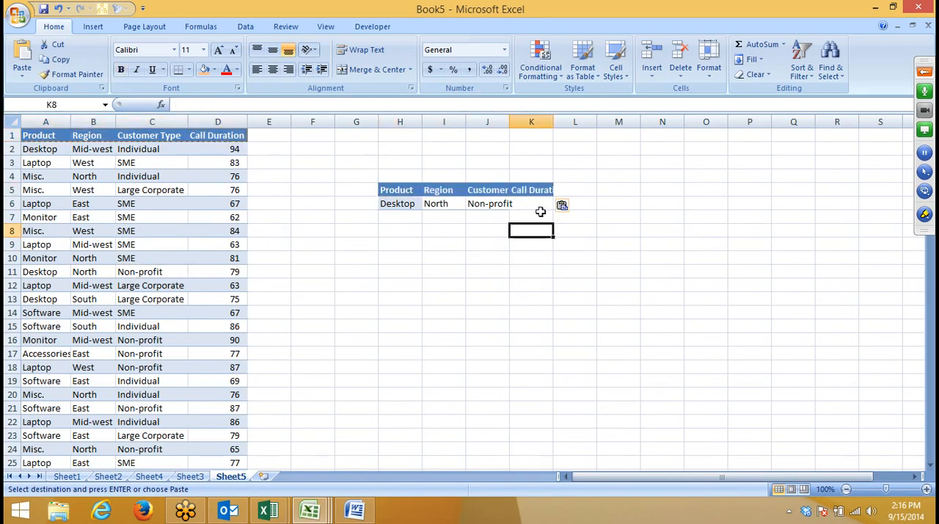
{"action": "left_click_drag", "start_coordinate": [506, 122], "coordinate": [506, 122]}
{"action": "double_click", "coordinate": [506, 122]}
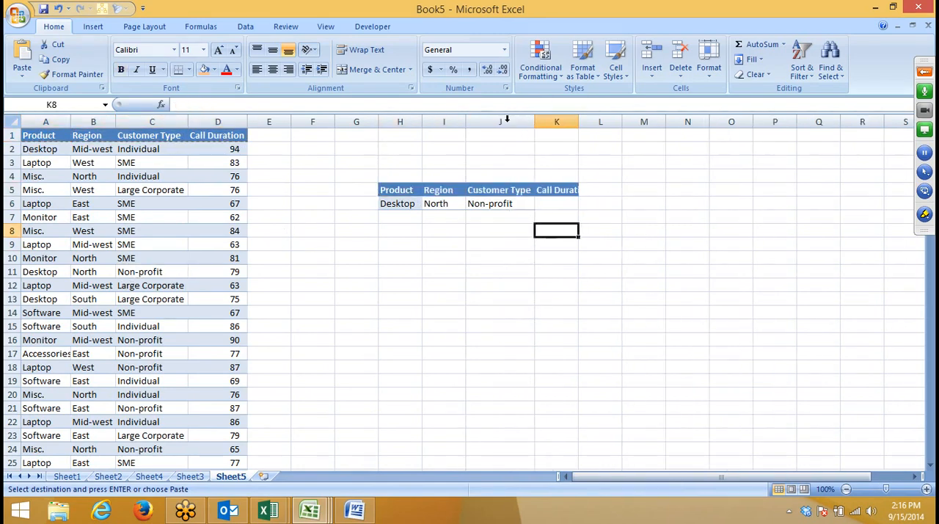
{"action": "double_click", "coordinate": [466, 122]}
{"action": "double_click", "coordinate": [423, 122]}
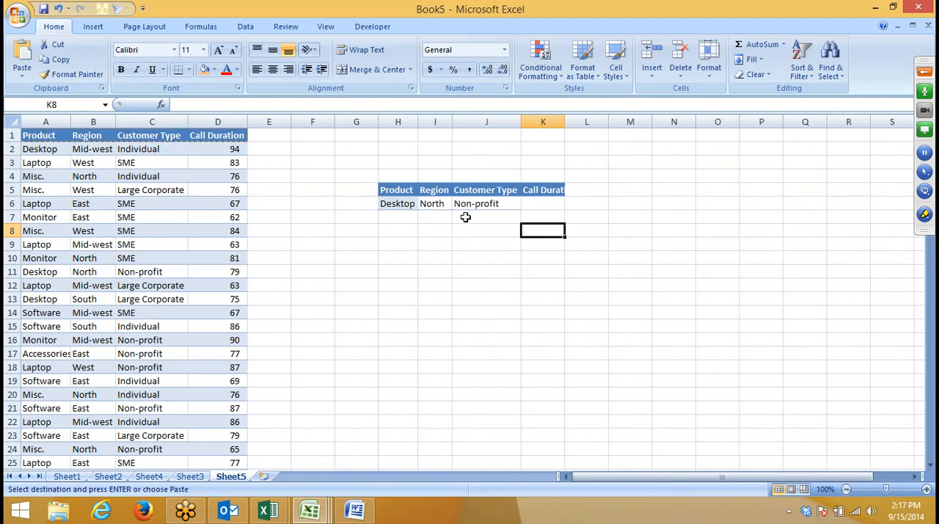
{"action": "left_click", "coordinate": [488, 204]}
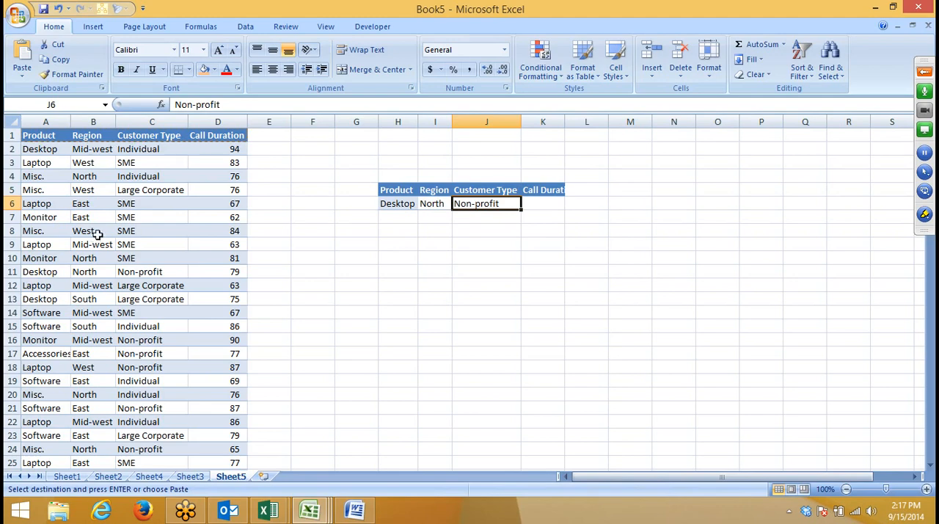
Step: Copy the product Desktop from H6 to F10 as a single lookup value
{"action": "left_click", "coordinate": [330, 208]}
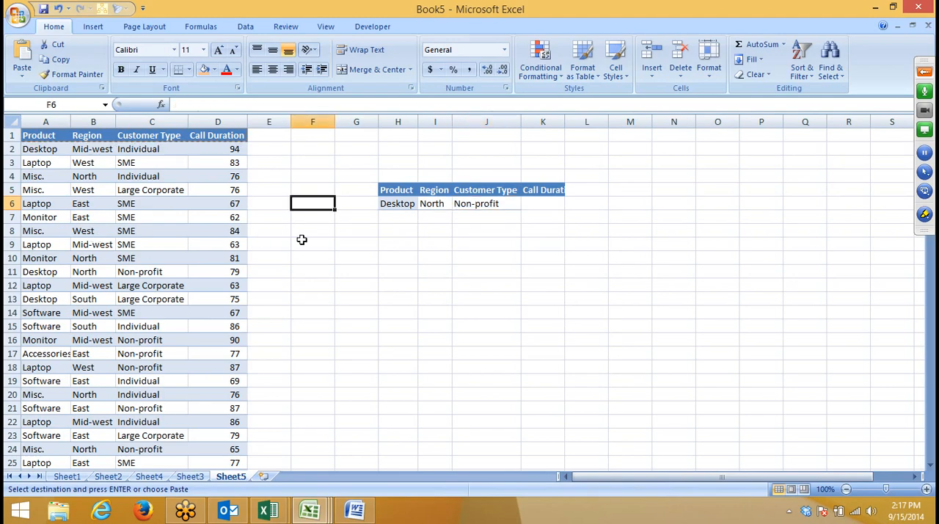
{"action": "left_click", "coordinate": [398, 209]}
{"action": "key", "text": "ctrl+c"}
{"action": "left_click", "coordinate": [333, 256]}
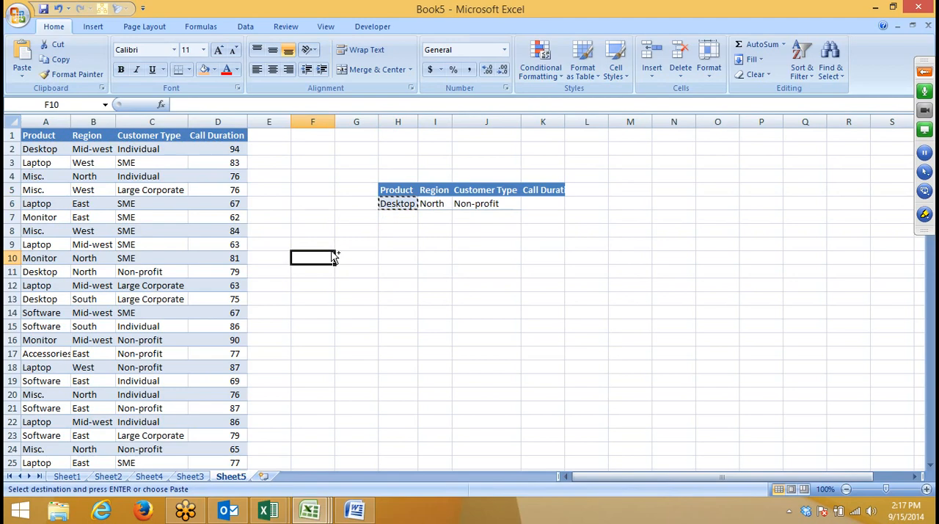
{"action": "key", "text": "ctrl+v"}
Step: Enter =VLOOKUP(F10,A:D,4,0) in G10 to look up the product's call duration
{"action": "left_click", "coordinate": [348, 258]}
{"action": "type", "text": "="}
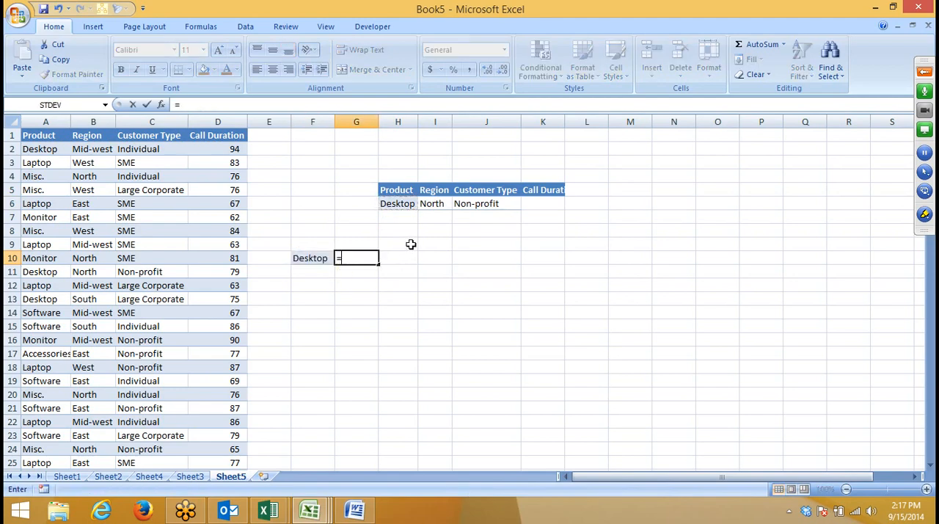
{"action": "type", "text": "vl"}
{"action": "key", "text": "Tab"}
{"action": "key", "text": "Left"}
{"action": "type", "text": ","}
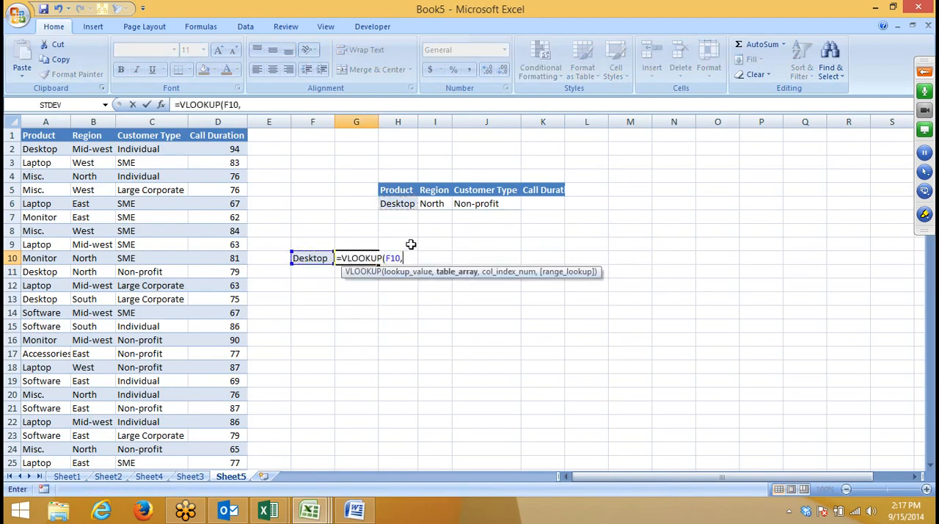
{"action": "left_click_drag", "start_coordinate": [45, 122], "coordinate": [217, 122]}
{"action": "type", "text": ","}
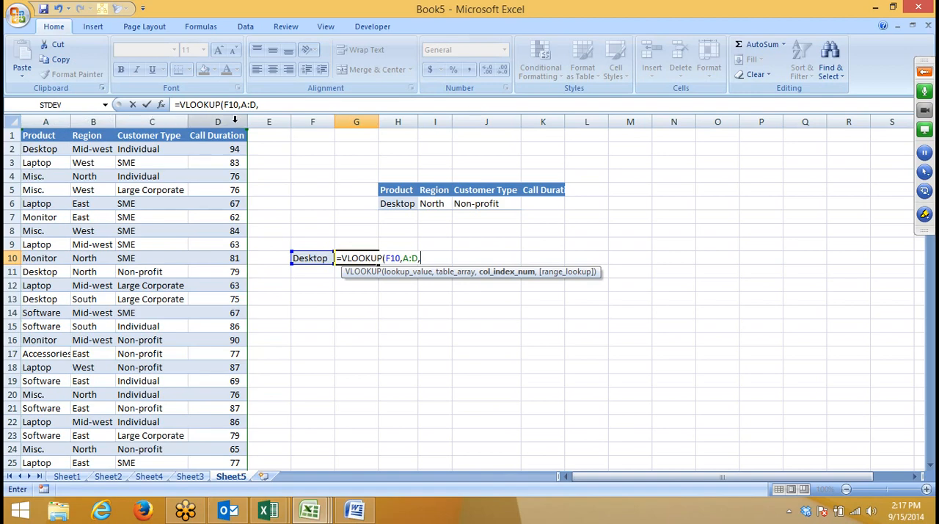
{"action": "type", "text": "4,0"}
{"action": "key", "text": "Return"}
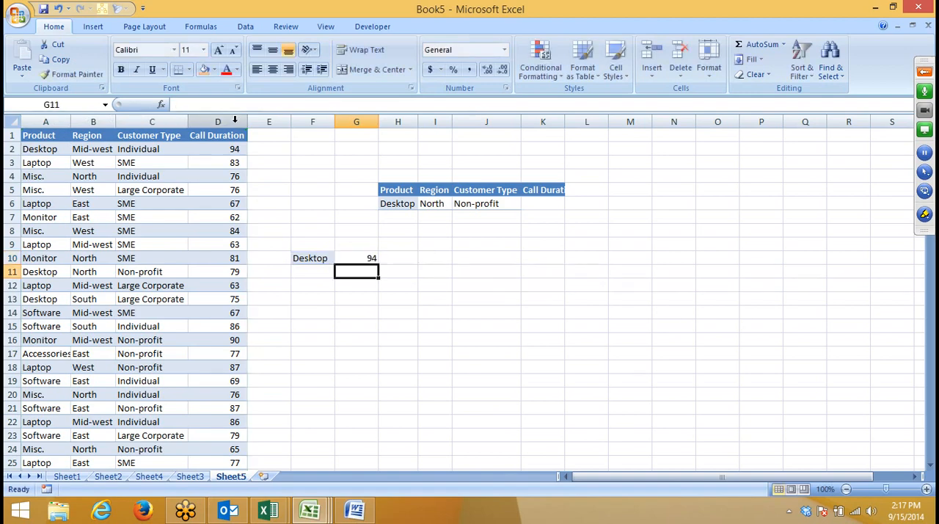
Step: Compare G10's lookup formula with the criteria in row 6 and the Desktop, North, Non-profit record in row 11
{"action": "key", "text": "Up"}
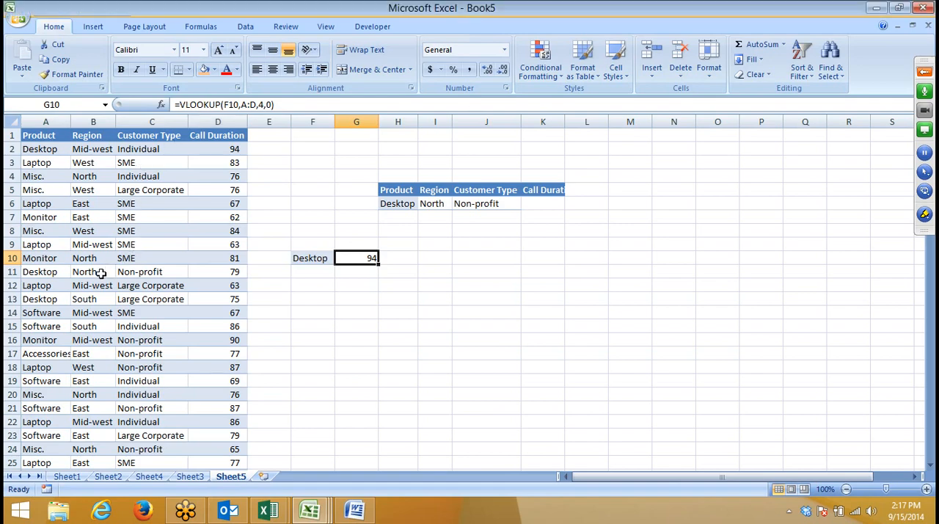
{"action": "left_click", "coordinate": [430, 217]}
{"action": "left_click", "coordinate": [470, 206]}
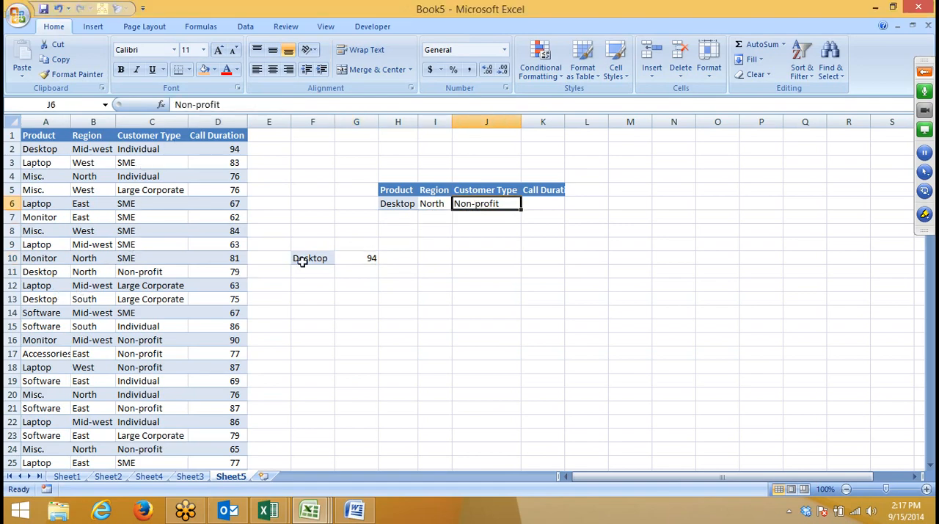
{"action": "left_click", "coordinate": [44, 274]}
{"action": "left_click", "coordinate": [126, 277]}
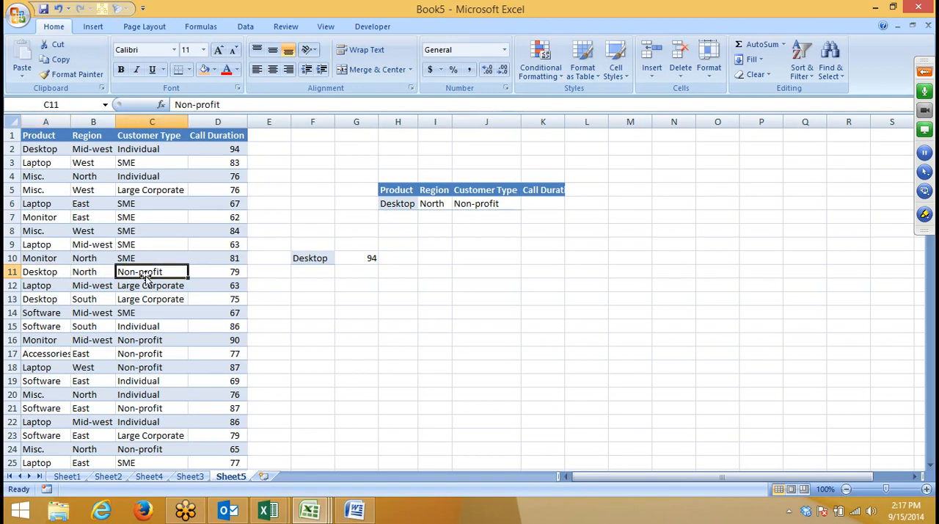
{"action": "left_click", "coordinate": [243, 273]}
{"action": "left_click", "coordinate": [550, 208]}
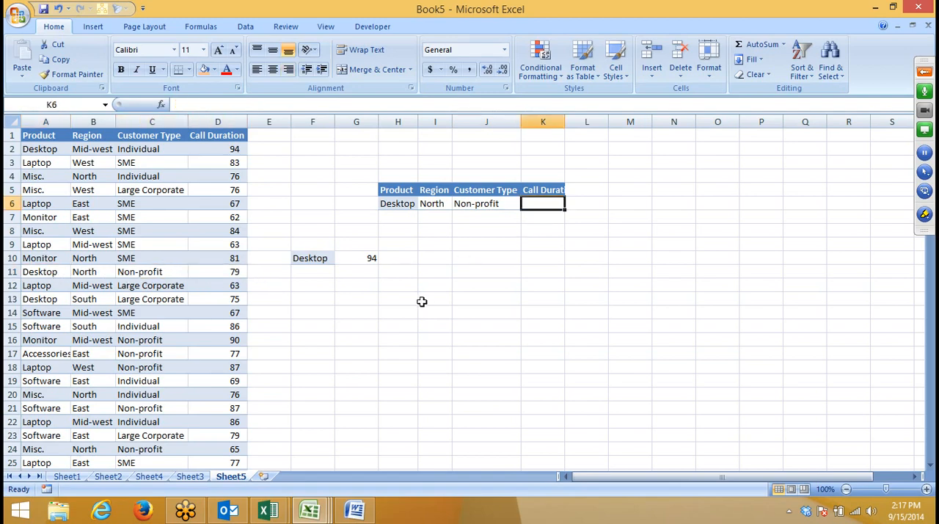
{"action": "type", "text": "="}
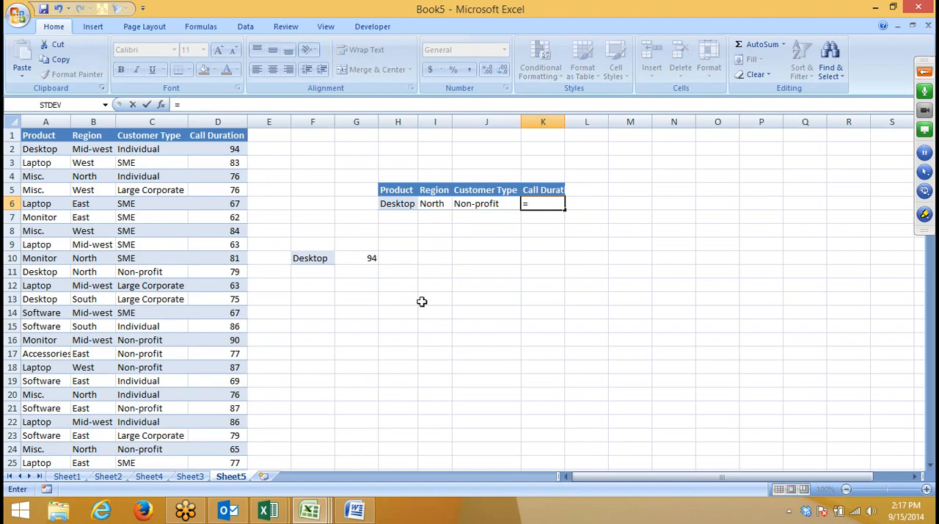
{"action": "left_click", "coordinate": [445, 231]}
{"action": "key", "text": "BackSpace"}
{"action": "key", "text": "BackSpace"}
{"action": "key", "text": "BackSpace"}
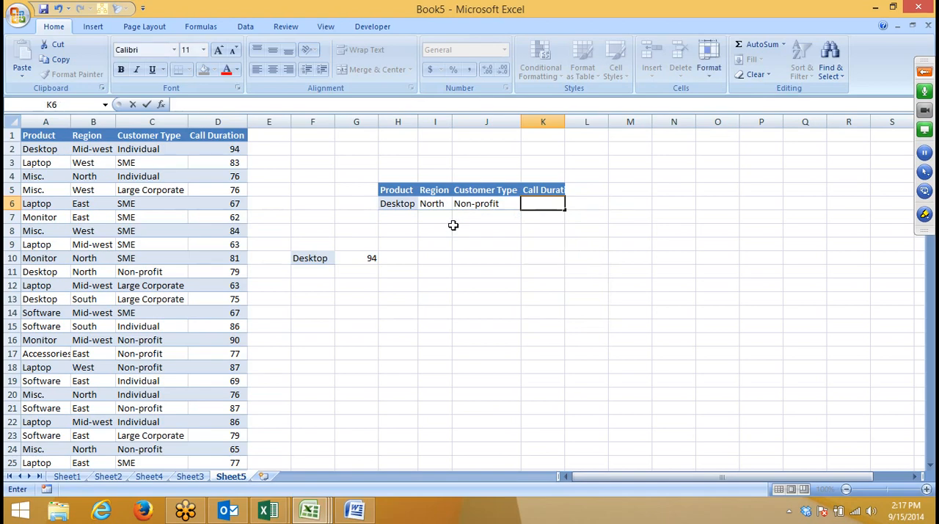
{"action": "key", "text": "Return"}
Step: Insert a blank column before the Product column
{"action": "left_click", "coordinate": [55, 121]}
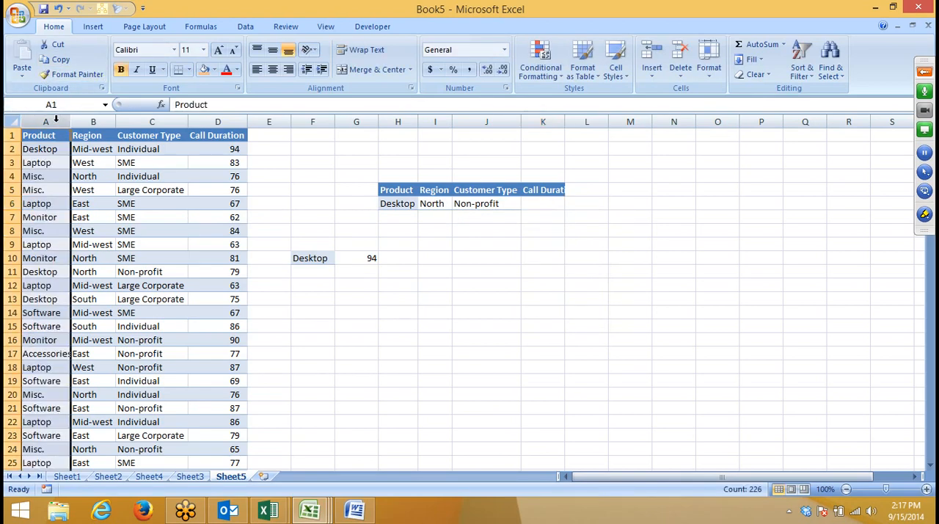
{"action": "right_click", "coordinate": [55, 121]}
{"action": "left_click", "coordinate": [105, 190]}
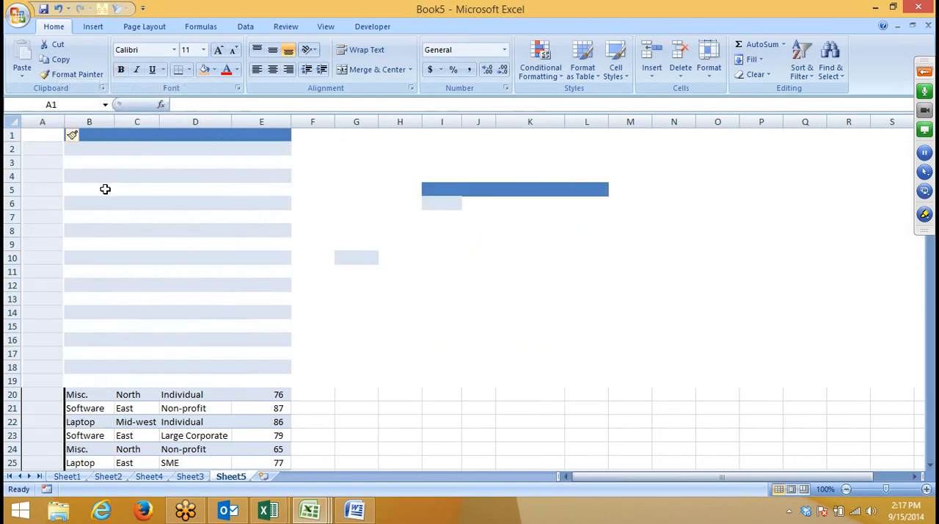
Step: Enter =B2&"-"&C2&"-"&D2 in A2 to join product, region and customer type into a hyphenated lookup key
{"action": "left_click", "coordinate": [51, 148]}
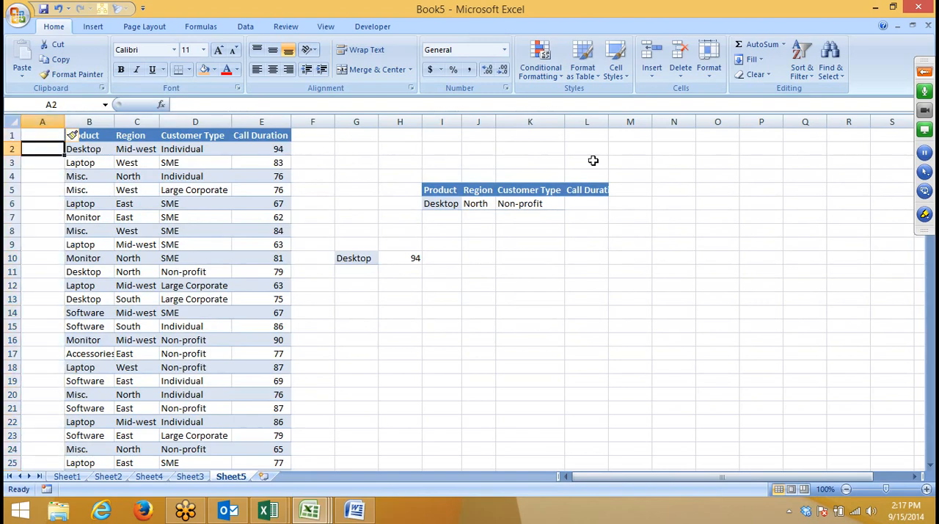
{"action": "type", "text": "="}
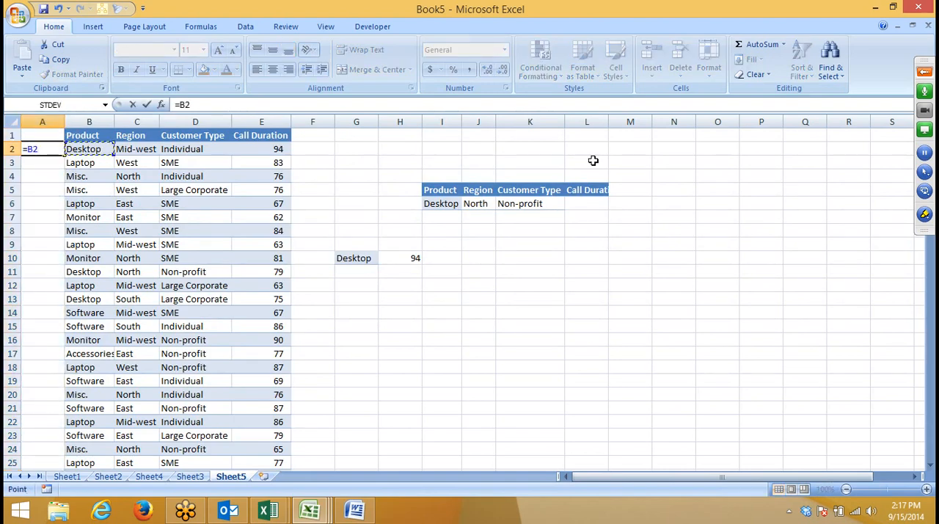
{"action": "type", "text": "&"}
{"action": "key", "text": "Right"}
{"action": "key", "text": "Right"}
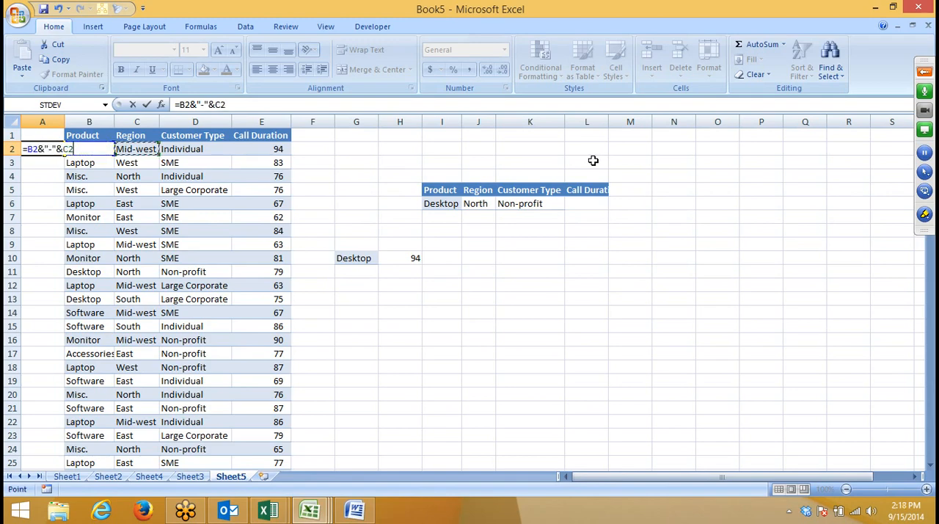
{"action": "type", "text": "&\"-\"&"}
{"action": "key", "text": "Right"}
{"action": "key", "text": "Right"}
{"action": "key", "text": "Right"}
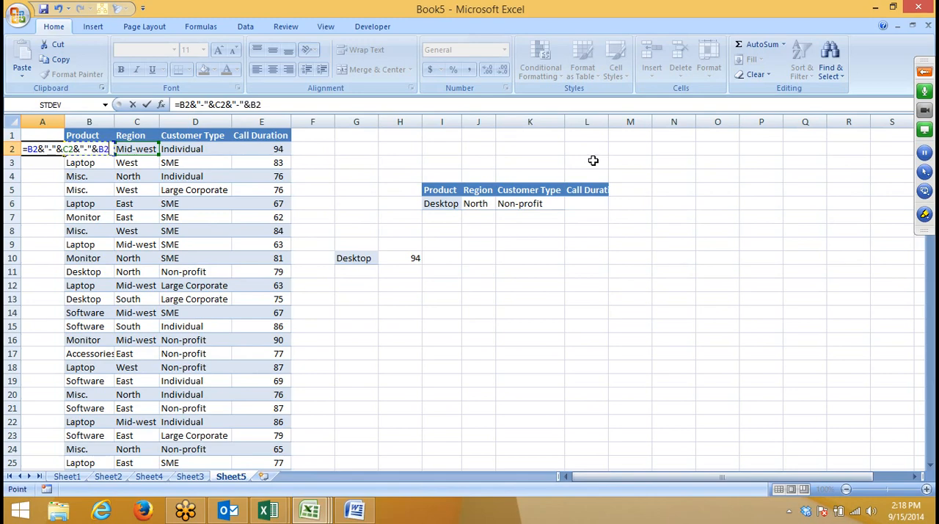
{"action": "key", "text": "Return"}
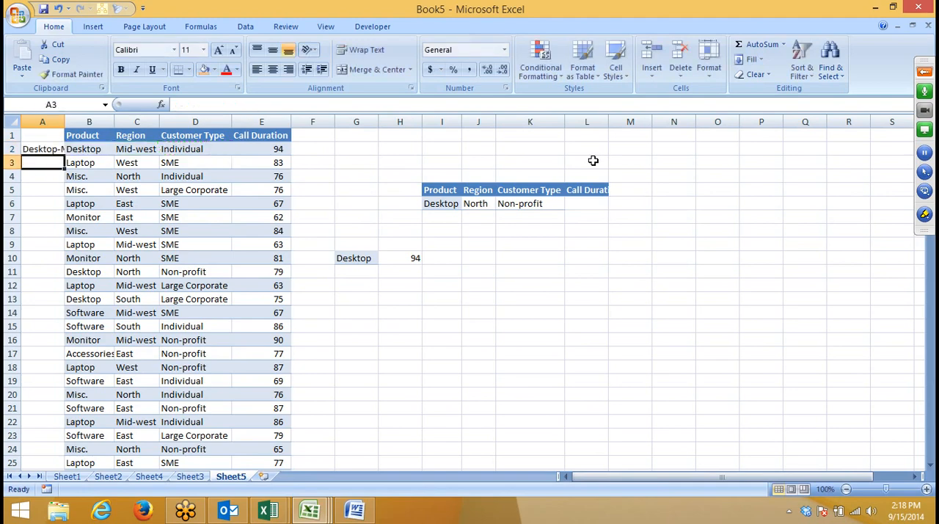
Step: Autofit column A and fill the A2 key formula down alongside all data rows
{"action": "double_click", "coordinate": [65, 121]}
{"action": "left_click", "coordinate": [112, 148]}
{"action": "double_click", "coordinate": [152, 156]}
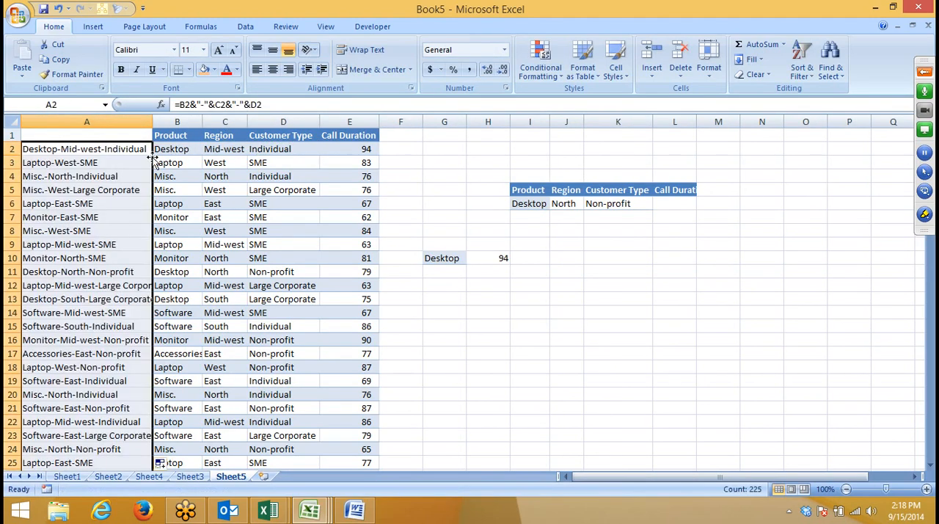
{"action": "left_click", "coordinate": [90, 208]}
Step: Start a VLOOKUP in L6 with the combined criteria I6&"-"&J6&"-"&K6 as the lookup value
{"action": "left_click", "coordinate": [681, 204]}
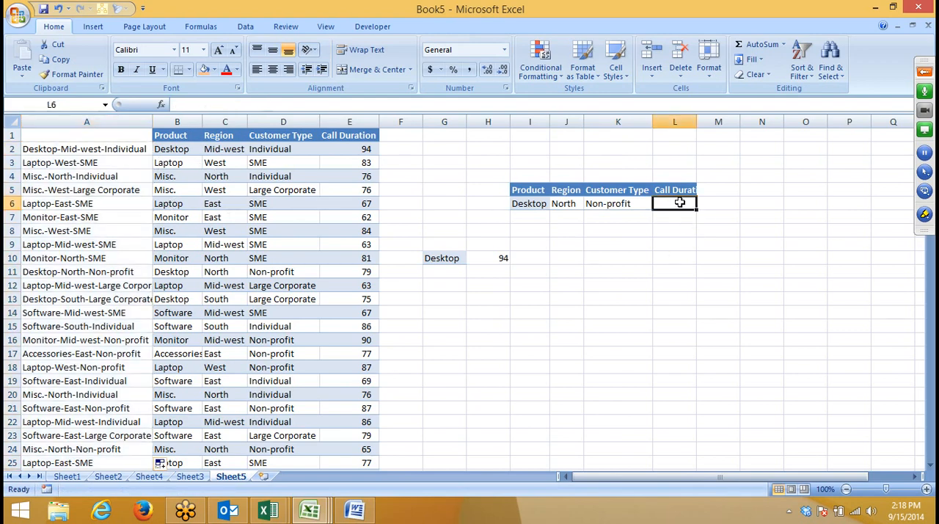
{"action": "type", "text": "=vl"}
{"action": "key", "text": "Tab"}
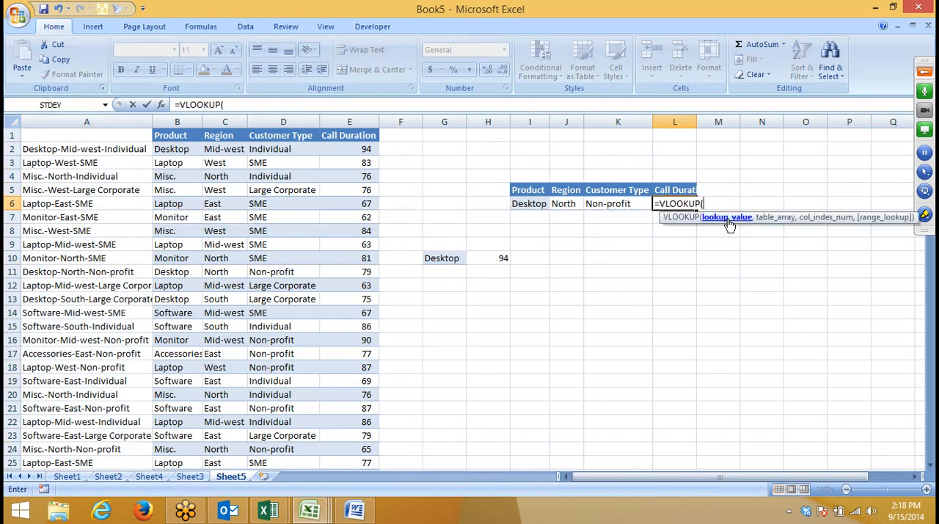
{"action": "left_click", "coordinate": [542, 200]}
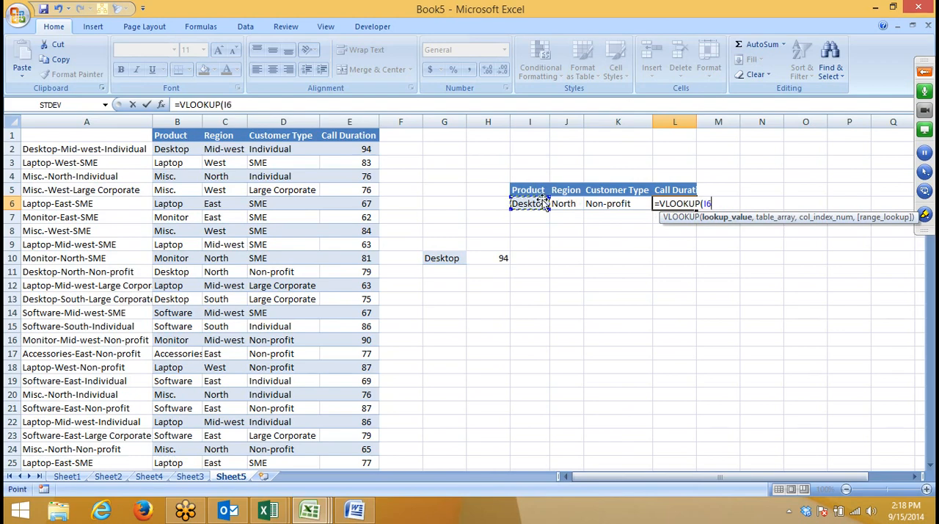
{"action": "type", "text": "&\"-\"&"}
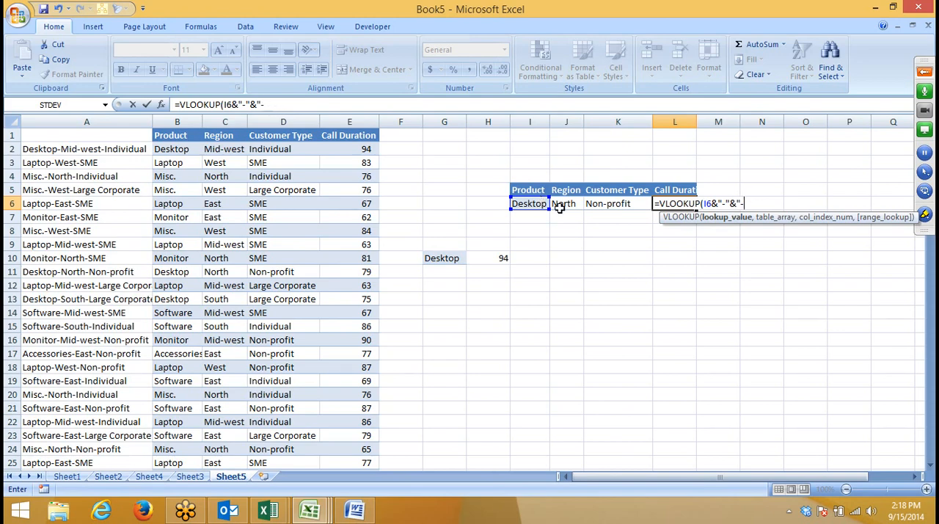
{"action": "left_click", "coordinate": [560, 208]}
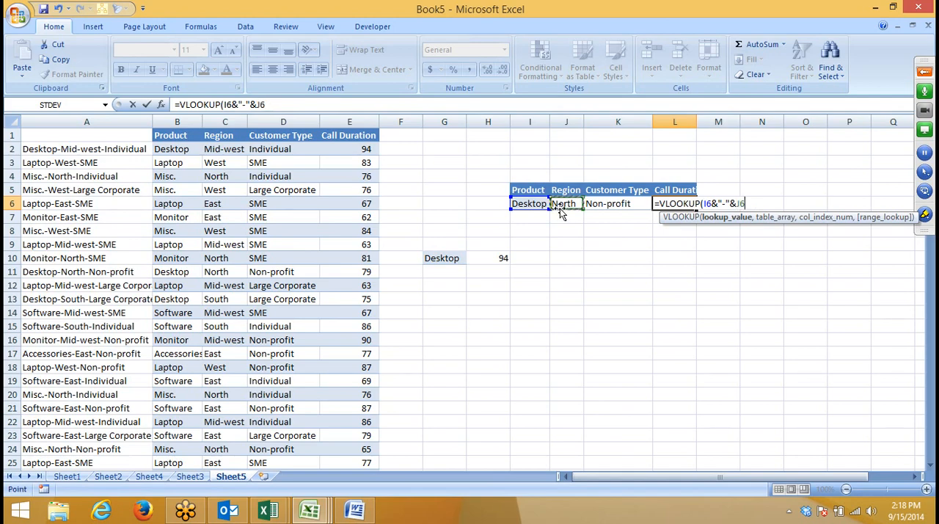
{"action": "type", "text": "&\"-\"&"}
{"action": "left_click", "coordinate": [591, 205]}
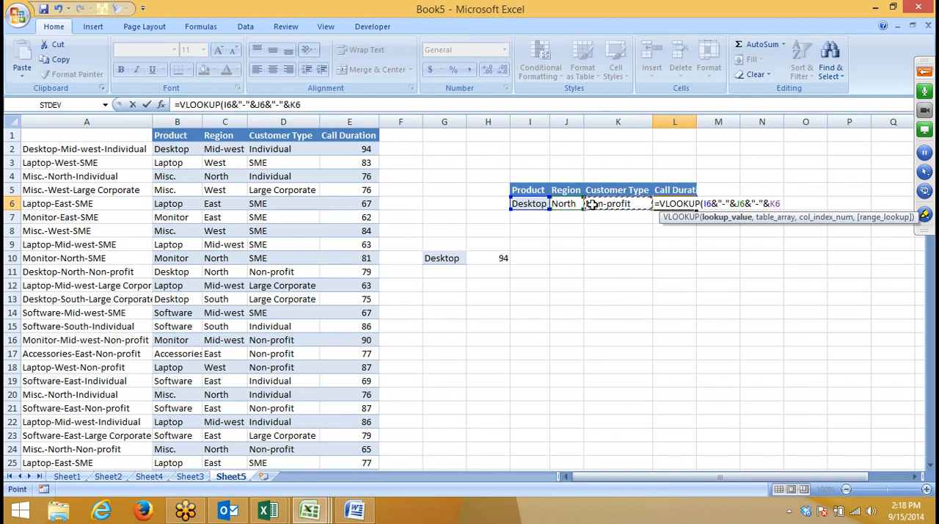
Step: Complete the L6 VLOOKUP with table array A:E, column index 5 and 0 for an exact match
{"action": "type", "text": ","}
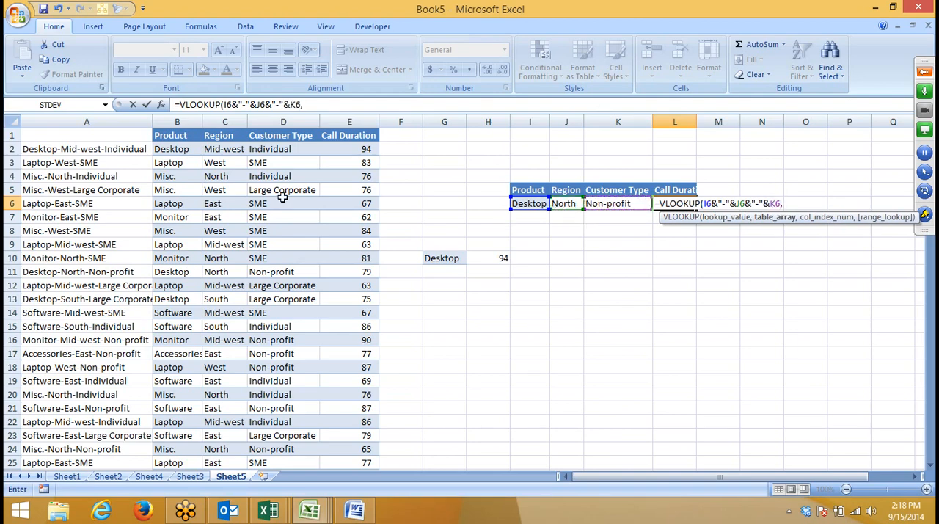
{"action": "left_click", "coordinate": [105, 105]}
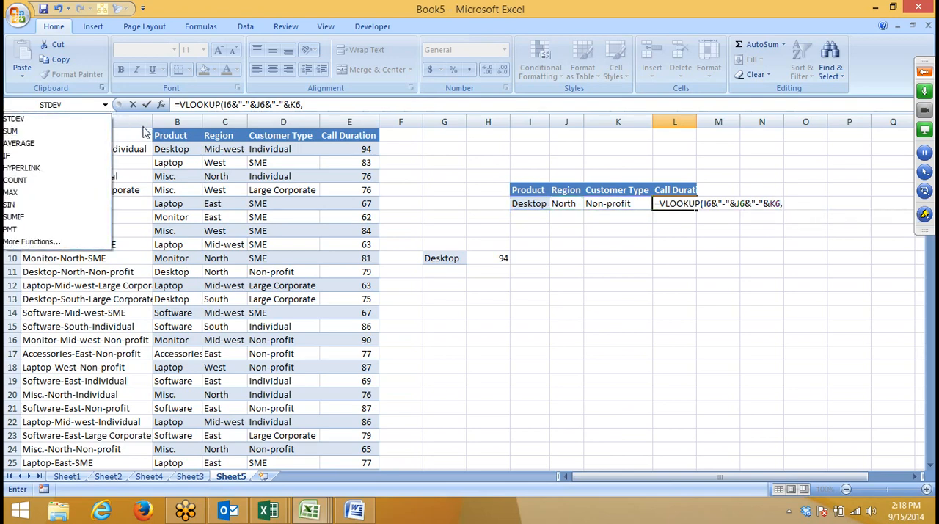
{"action": "left_click", "coordinate": [145, 132]}
{"action": "left_click_drag", "start_coordinate": [145, 121], "coordinate": [332, 130]}
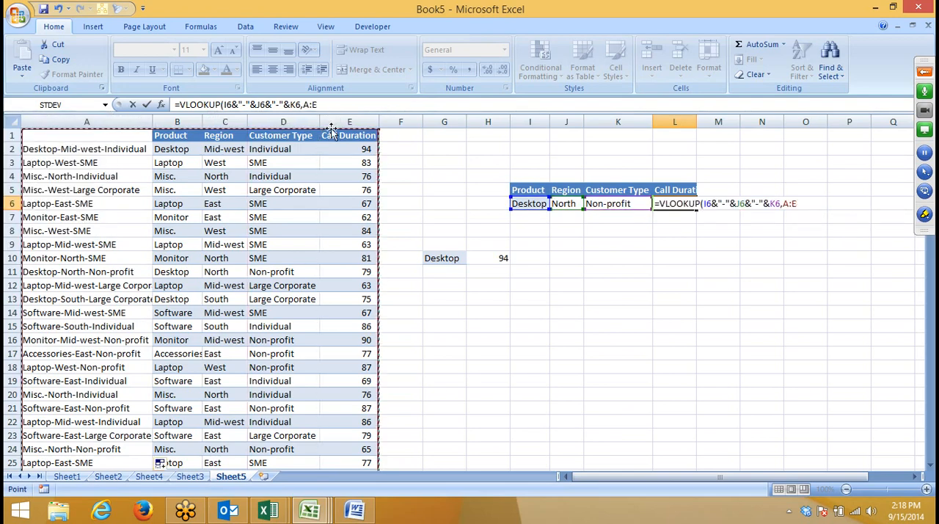
{"action": "type", "text": ",5,0"}
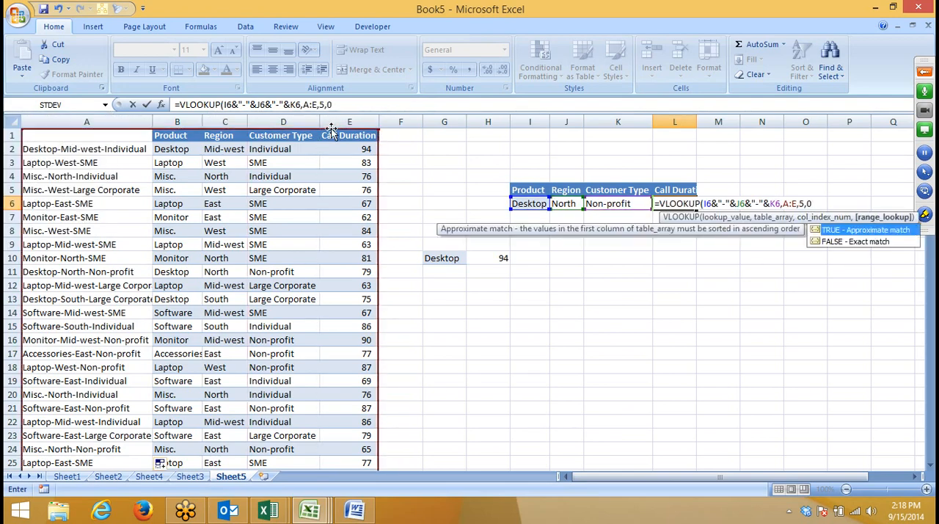
{"action": "key", "text": "Return"}
{"action": "key", "text": "Up"}
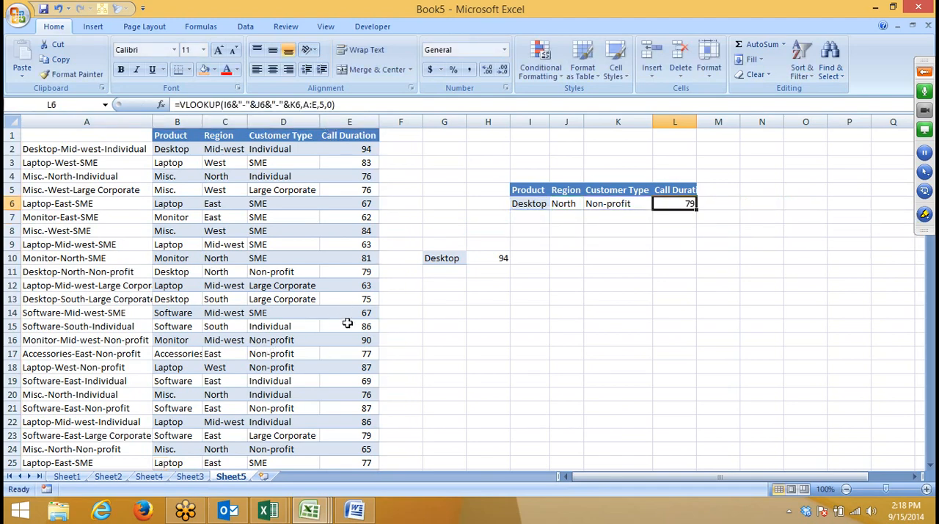
Step: Change the region criterion in J6 to West to test the combined lookup
{"action": "left_click", "coordinate": [566, 206]}
{"action": "type", "text": "West"}
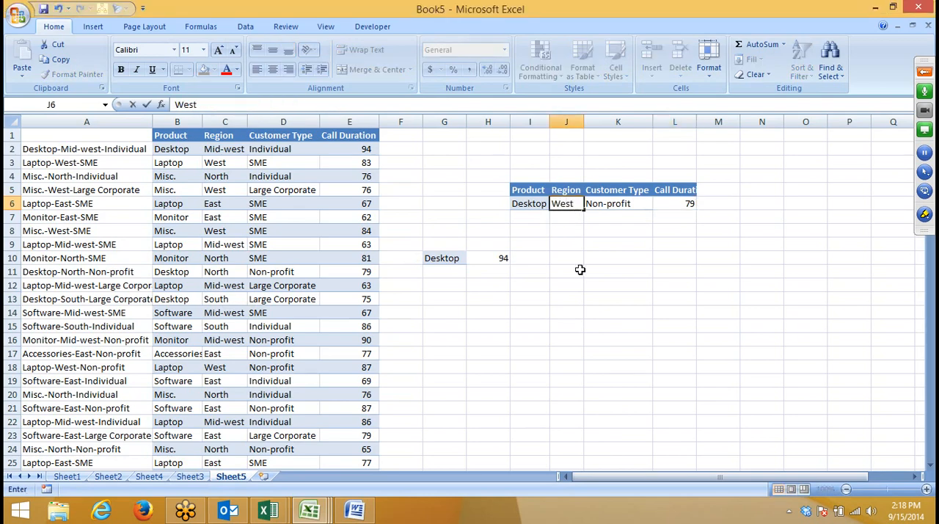
{"action": "key", "text": "Return"}
{"action": "key", "text": "Up"}
{"action": "key", "text": "Right"}
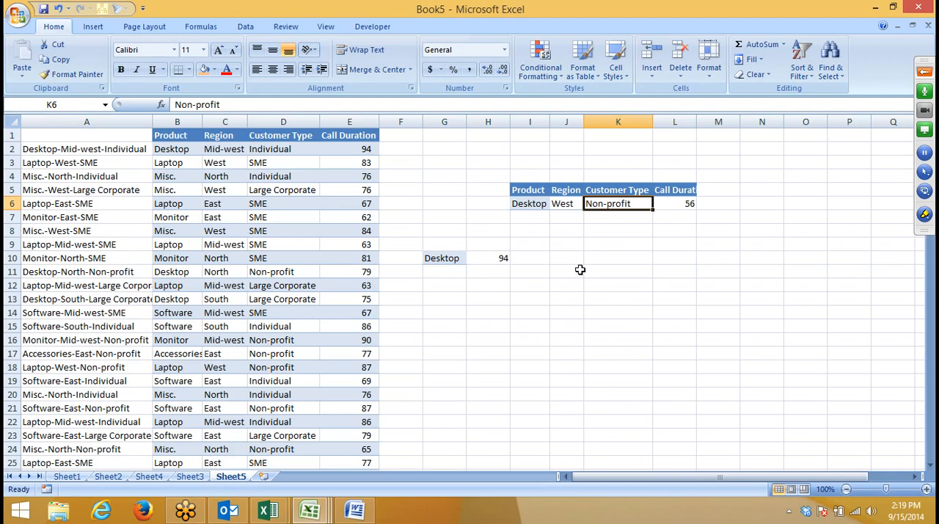
Step: Copy the Product, Region, Customer Type and Call Duration columns from Sheet5 into cell A1 of a new workbook
{"action": "left_click", "coordinate": [300, 217]}
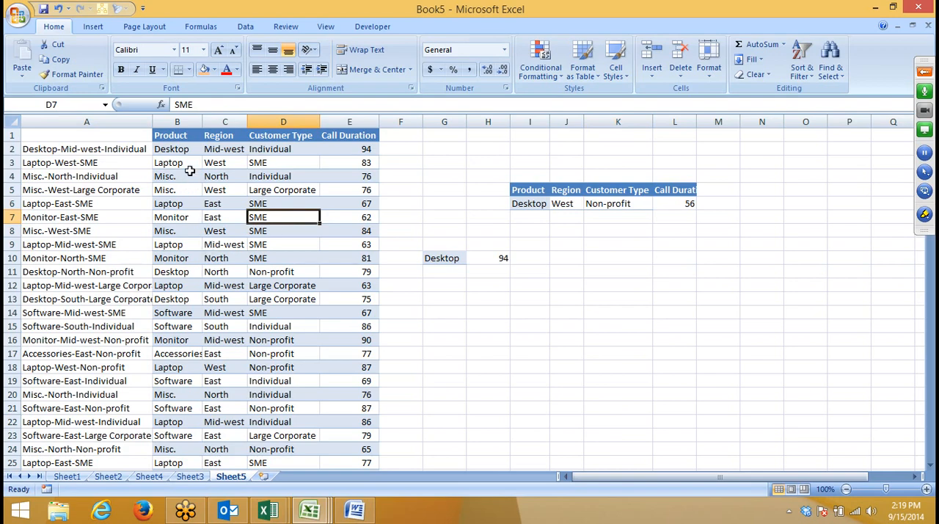
{"action": "left_click", "coordinate": [190, 137]}
{"action": "left_click_drag", "start_coordinate": [189, 136], "coordinate": [361, 353]}
{"action": "left_click_drag", "start_coordinate": [177, 122], "coordinate": [361, 151]}
{"action": "key", "text": "ctrl+c"}
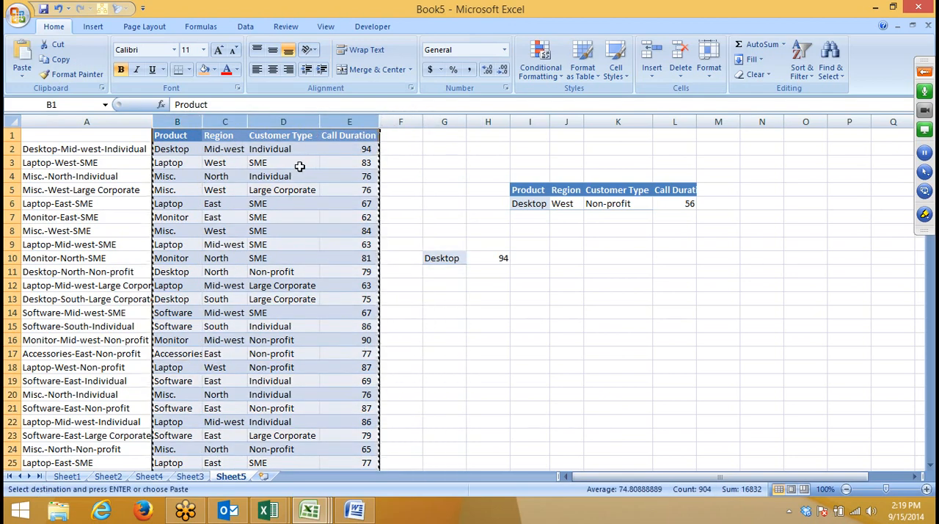
{"action": "key", "text": "ctrl+n"}
{"action": "key", "text": "ctrl+v"}
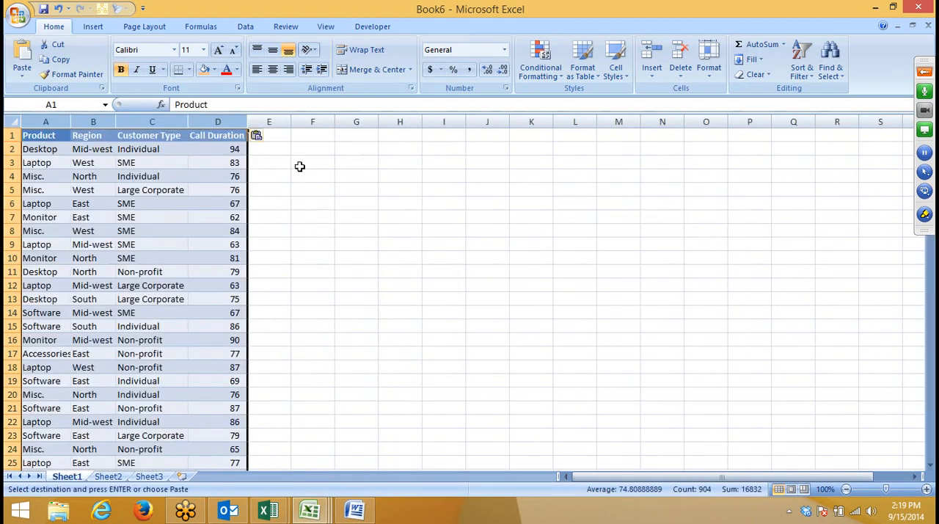
Step: Rename the new workbook's Sheet1 as Jan
{"action": "double_click", "coordinate": [64, 476]}
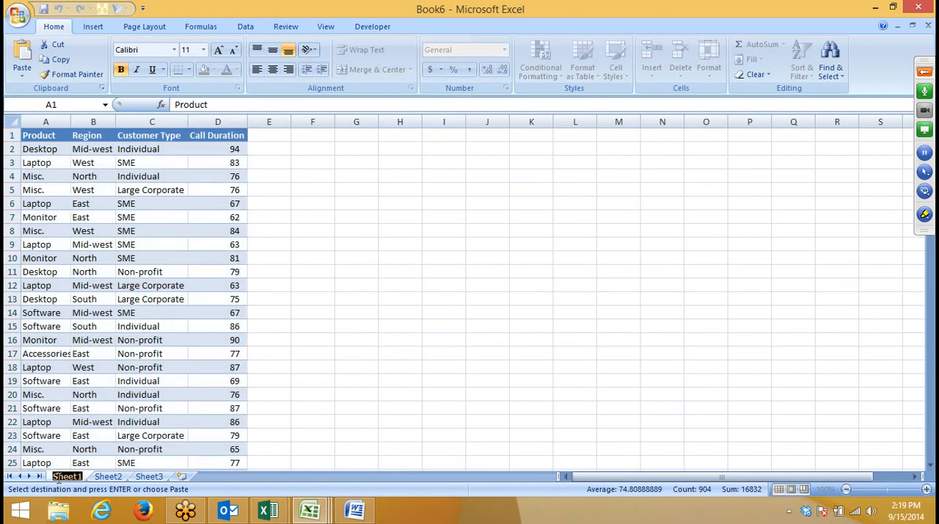
{"action": "type", "text": "Jan"}
{"action": "left_click", "coordinate": [90, 354]}
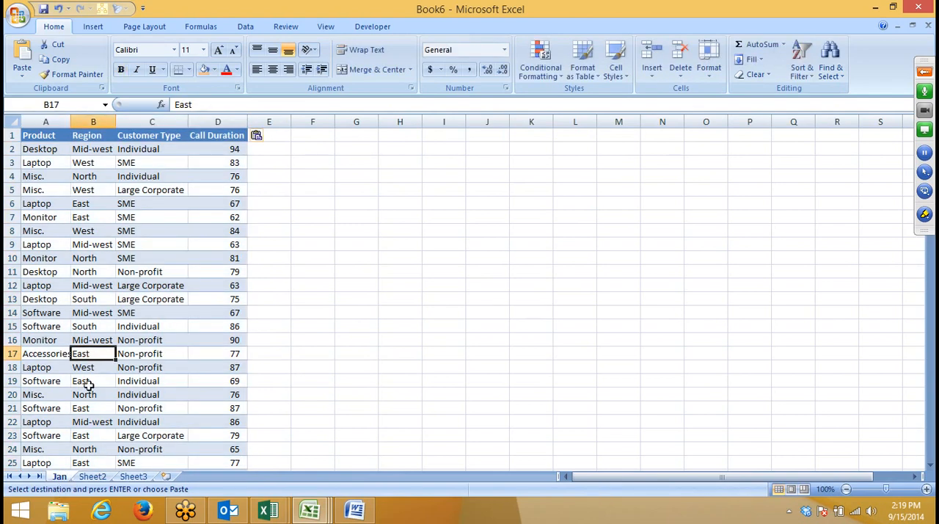
Step: Insert five additional blank worksheets after Sheet3
{"action": "left_click", "coordinate": [166, 476]}
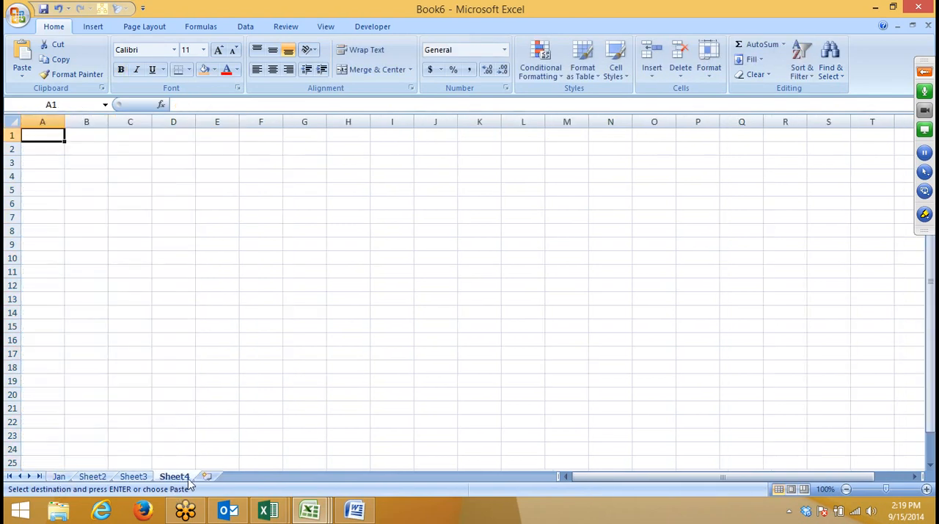
{"action": "left_click", "coordinate": [207, 476]}
{"action": "left_click", "coordinate": [248, 476]}
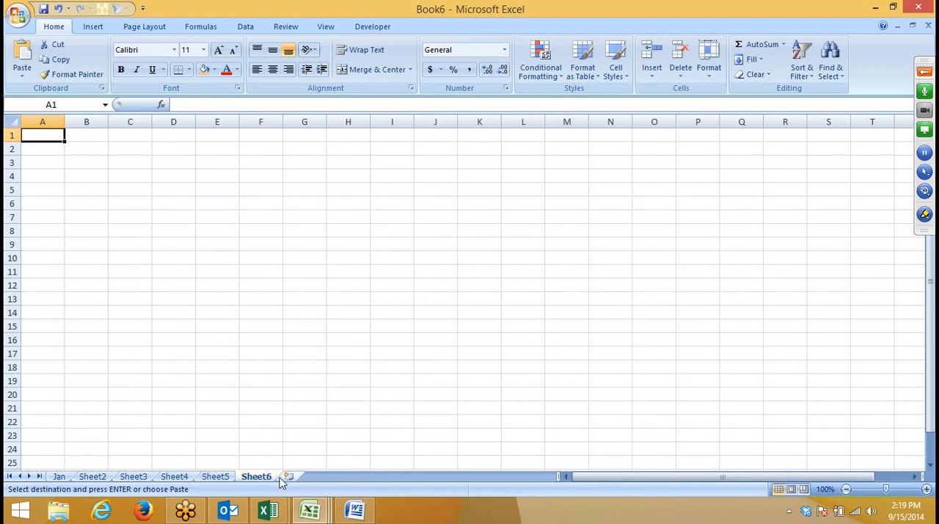
{"action": "left_click", "coordinate": [287, 478]}
{"action": "left_click", "coordinate": [329, 477]}
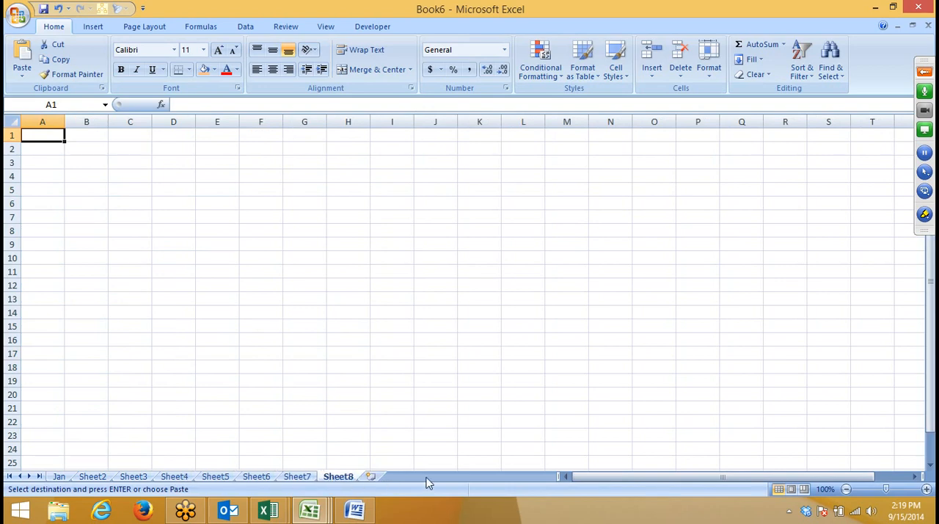
Step: Rename Sheet2, Sheet3 and Sheet4 as Feb, Mar and Apr
{"action": "left_click", "coordinate": [95, 477]}
{"action": "double_click", "coordinate": [94, 478]}
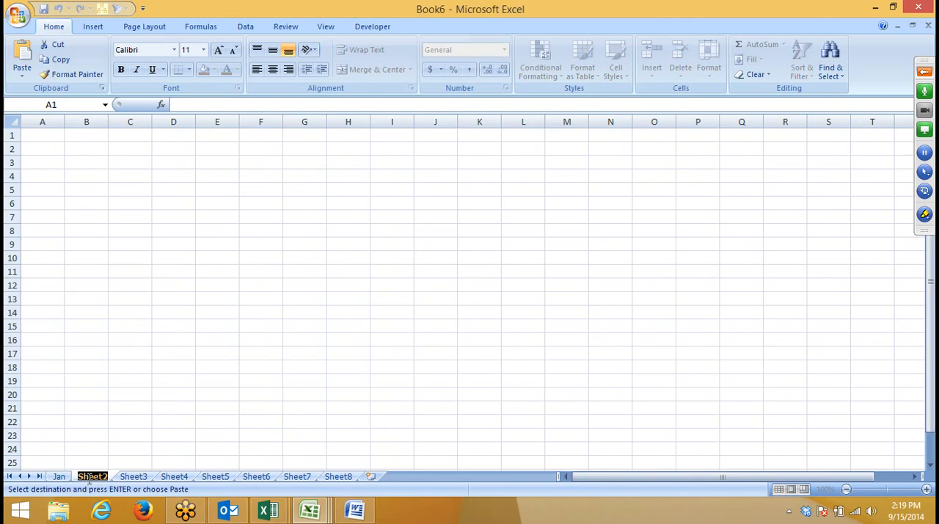
{"action": "type", "text": "Feb"}
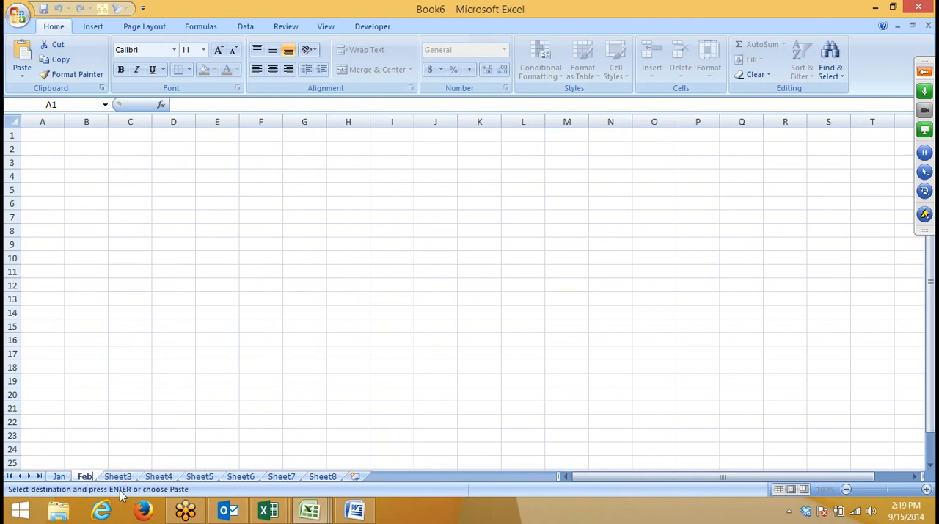
{"action": "left_click", "coordinate": [118, 478]}
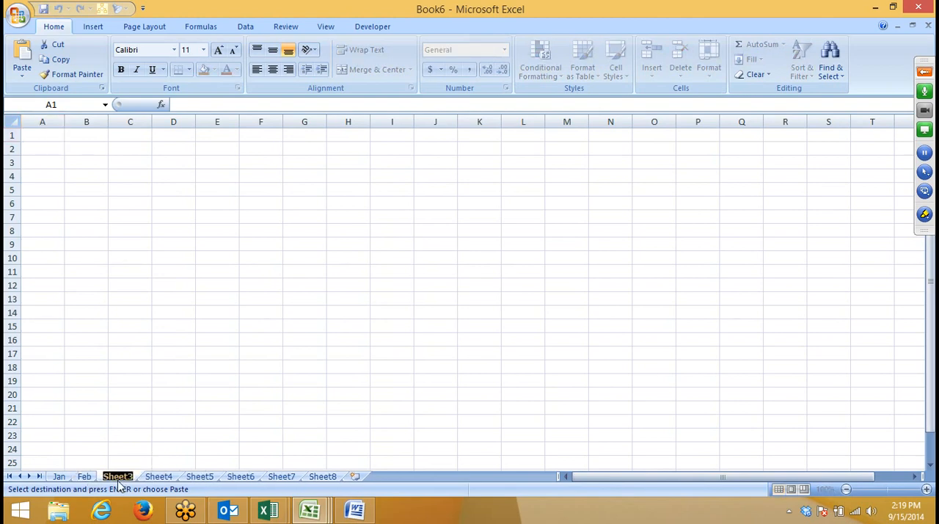
{"action": "type", "text": "Mar"}
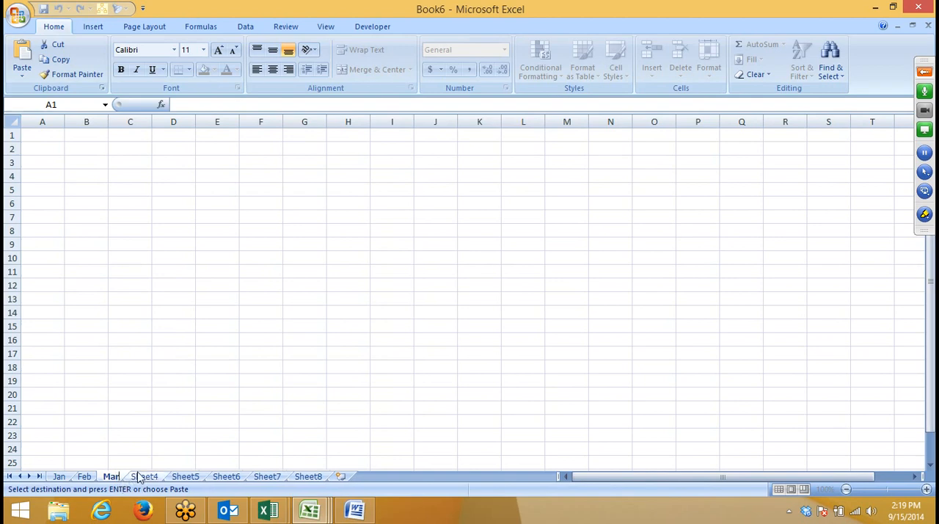
{"action": "double_click", "coordinate": [139, 476]}
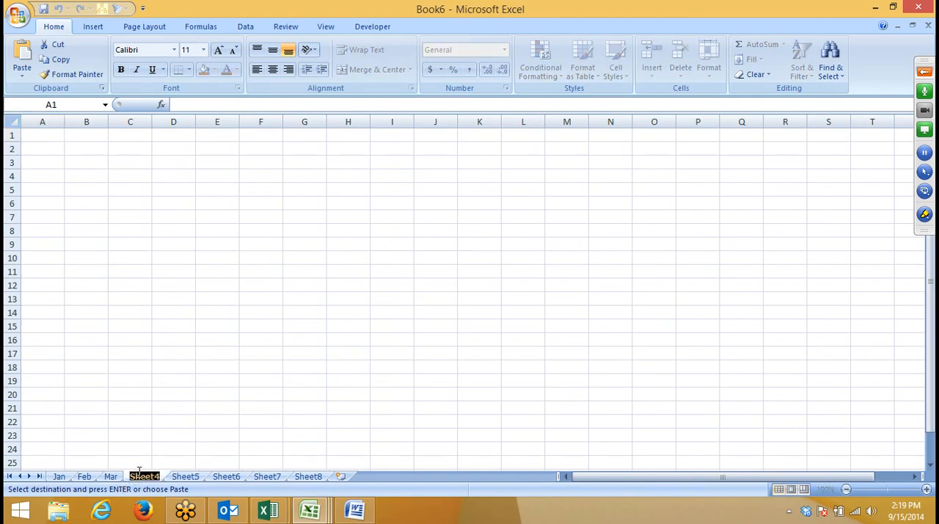
{"action": "type", "text": "Alpri"}
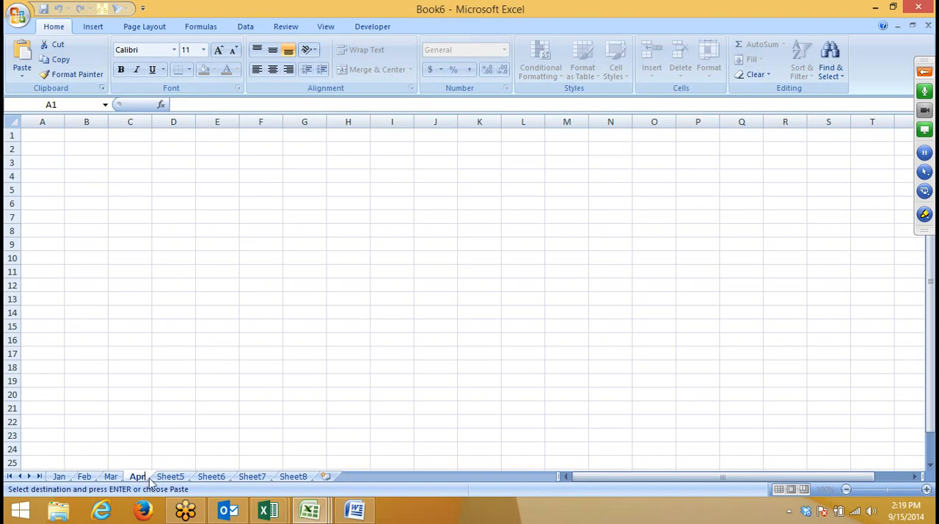
Step: Rename Sheet5 through Sheet8 as May, Jun, Jul and Aug
{"action": "double_click", "coordinate": [159, 477]}
{"action": "type", "text": "May"}
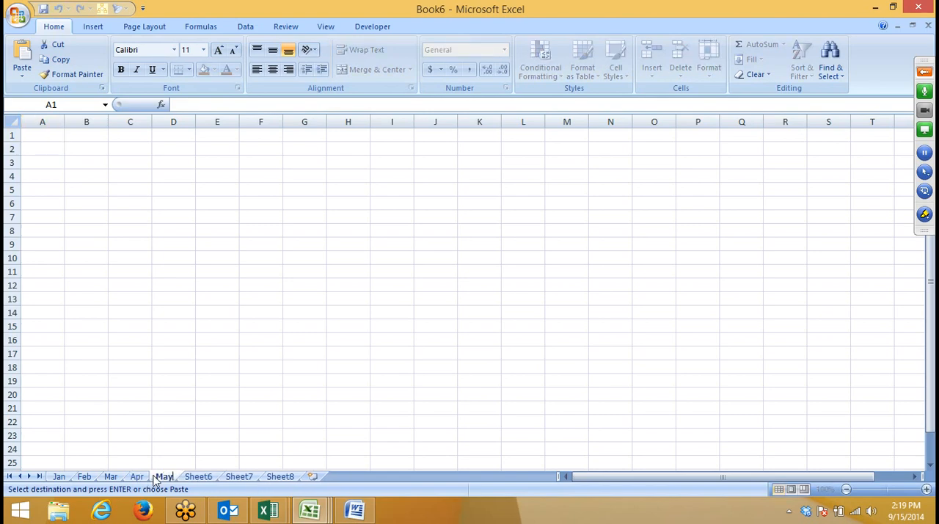
{"action": "double_click", "coordinate": [208, 478]}
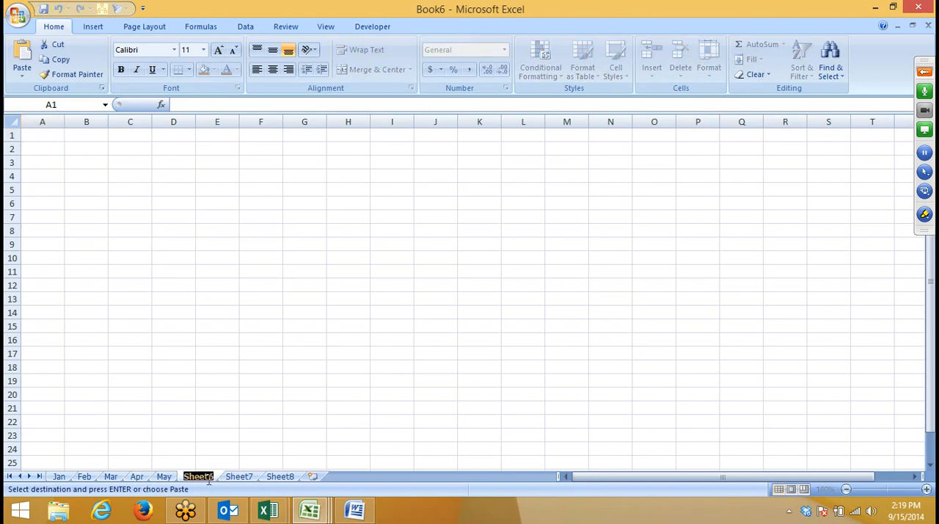
{"action": "type", "text": "Jun"}
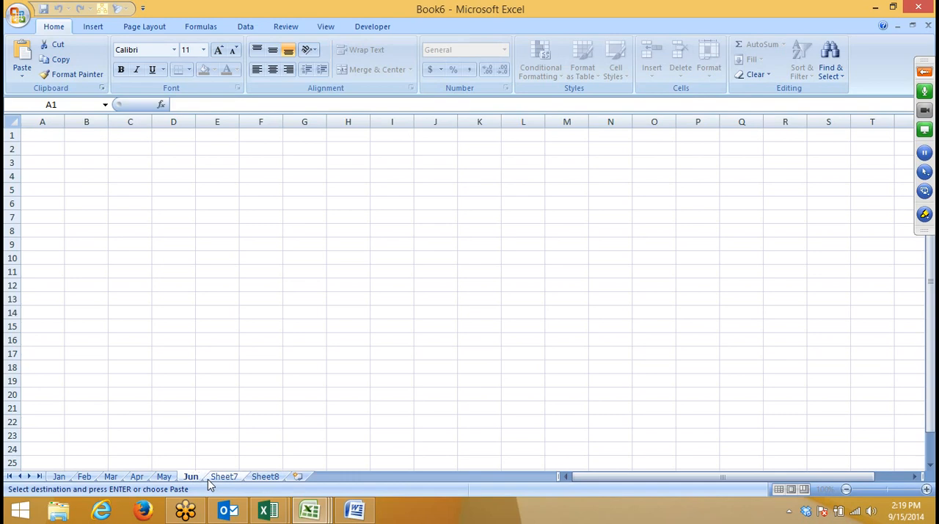
{"action": "double_click", "coordinate": [221, 478]}
{"action": "type", "text": "Jul"}
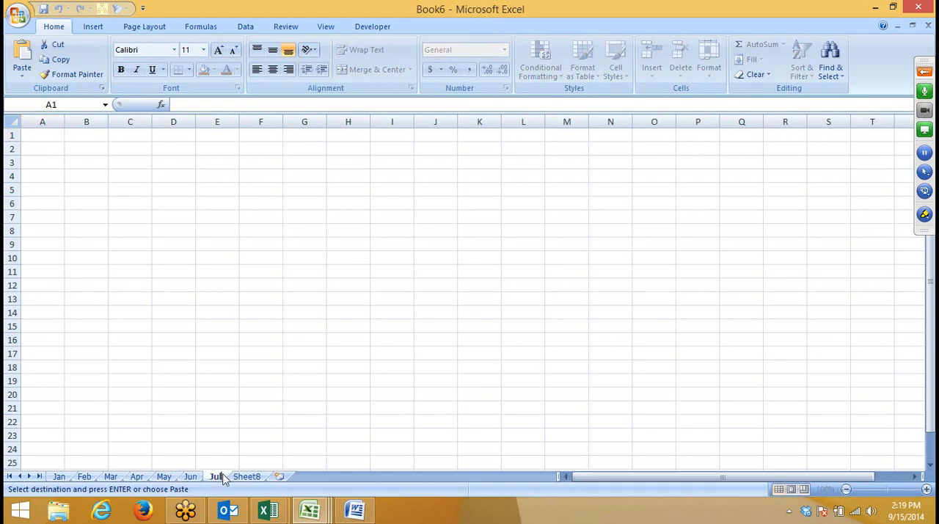
{"action": "double_click", "coordinate": [236, 478]}
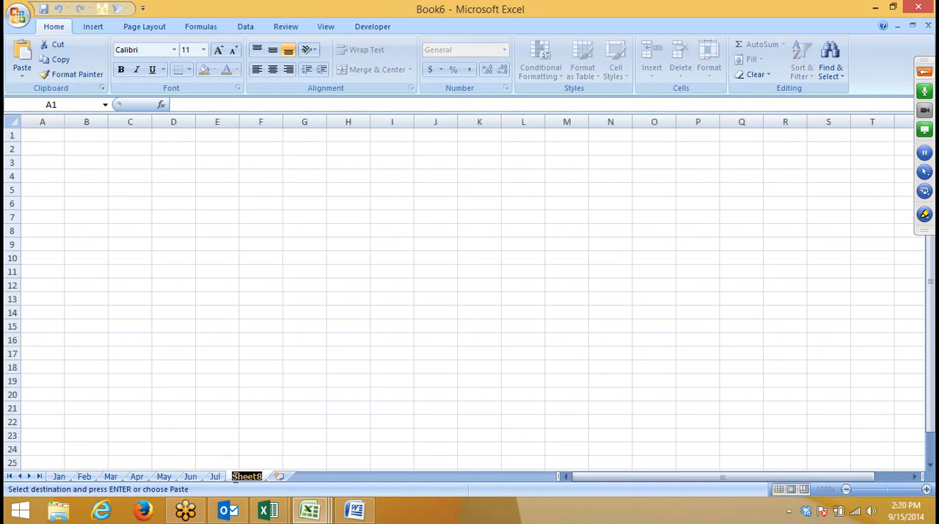
{"action": "type", "text": "Aug"}
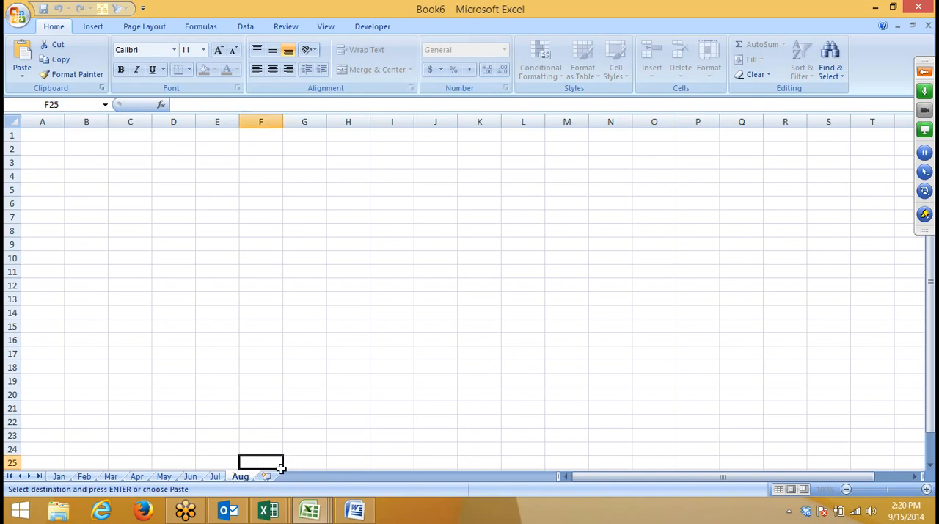
Step: Add two worksheets after Aug and name them Sep and Oct
{"action": "left_click", "coordinate": [272, 478]}
{"action": "double_click", "coordinate": [272, 477]}
{"action": "type", "text": "Sep"}
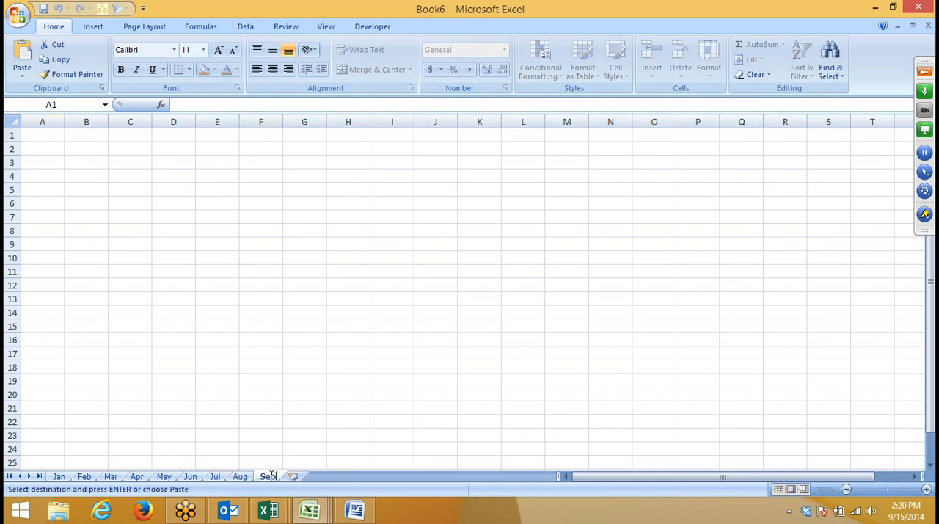
{"action": "left_click", "coordinate": [290, 477]}
{"action": "double_click", "coordinate": [288, 478]}
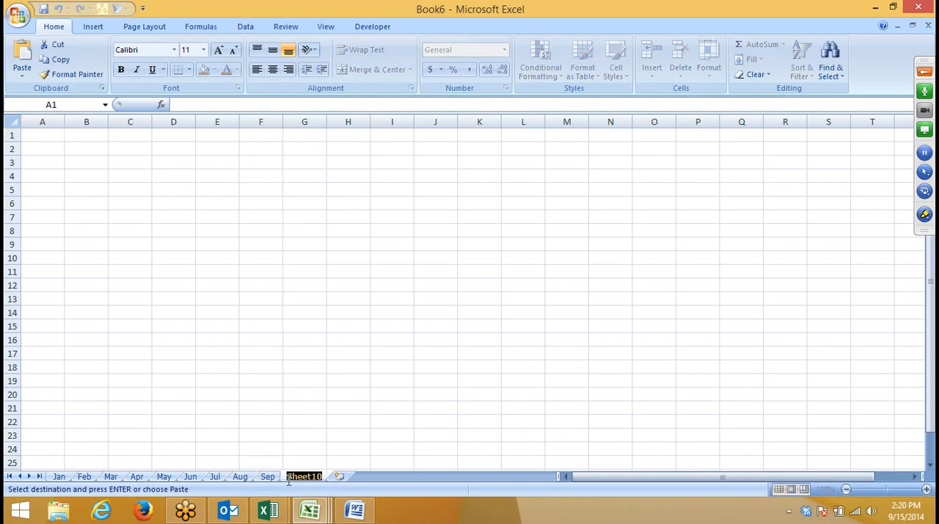
{"action": "type", "text": "Oct"}
Step: Add two worksheets after Oct and name them Nov and Dec
{"action": "left_click", "coordinate": [315, 476]}
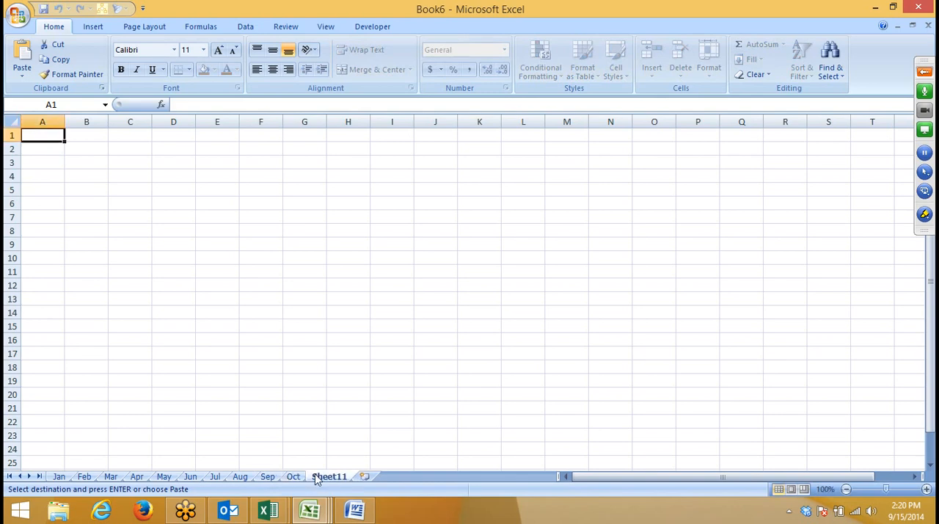
{"action": "double_click", "coordinate": [316, 475]}
{"action": "type", "text": "Nov"}
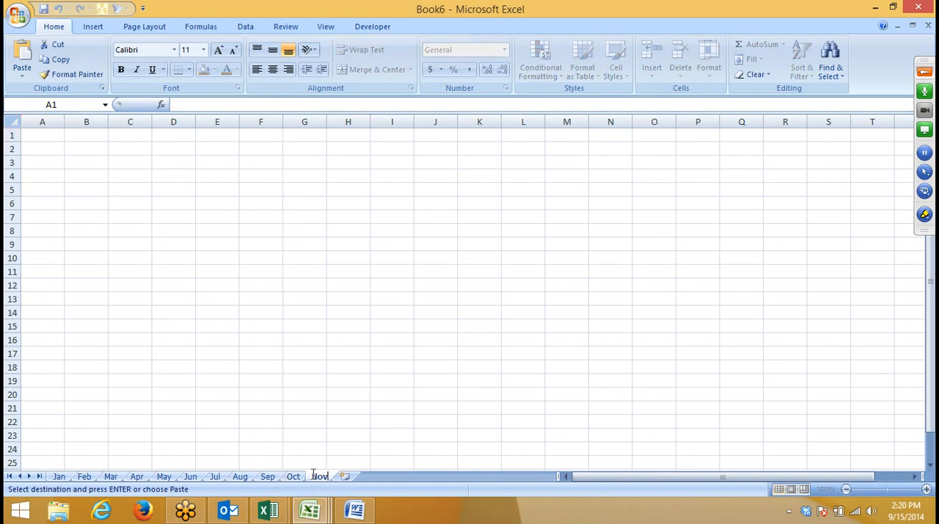
{"action": "left_click", "coordinate": [351, 477]}
{"action": "double_click", "coordinate": [353, 475]}
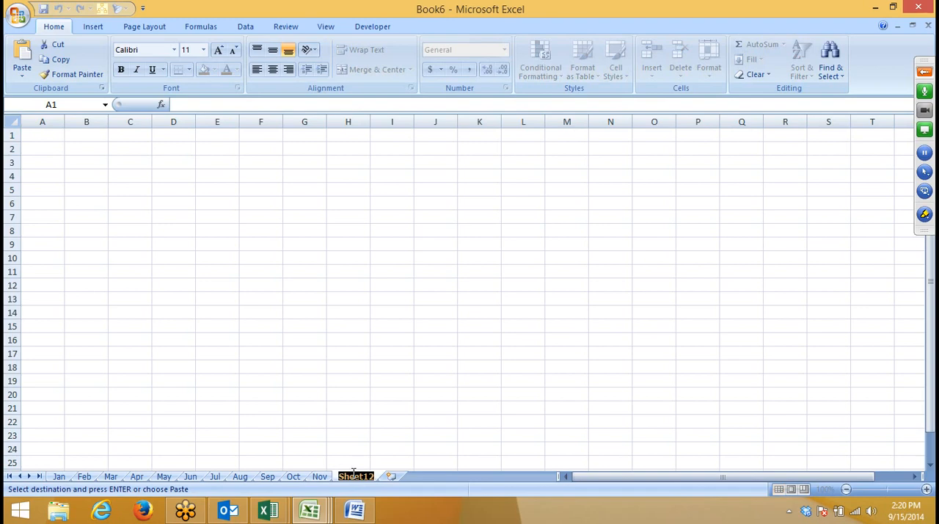
{"action": "type", "text": "Dec"}
Step: Add a final worksheet after Dec and name it Summary
{"action": "left_click", "coordinate": [371, 477]}
{"action": "double_click", "coordinate": [371, 475]}
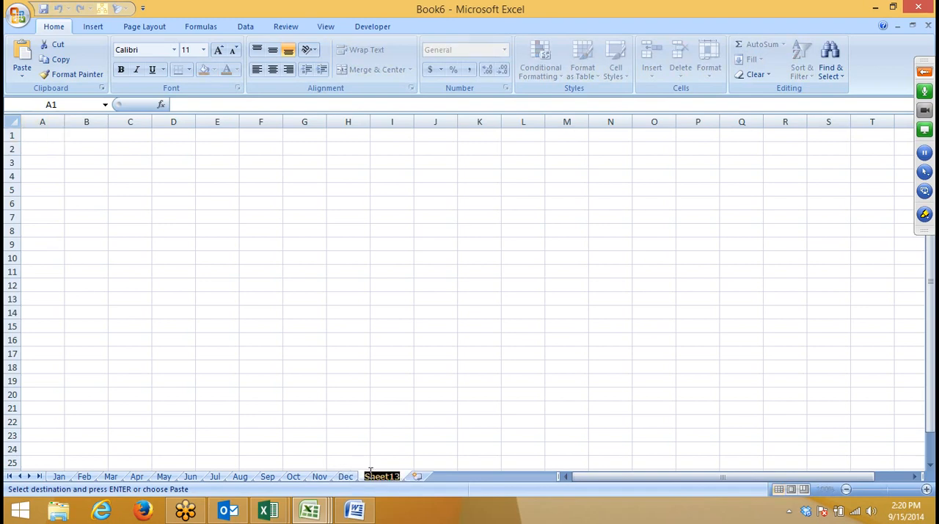
{"action": "type", "text": "Summa"}
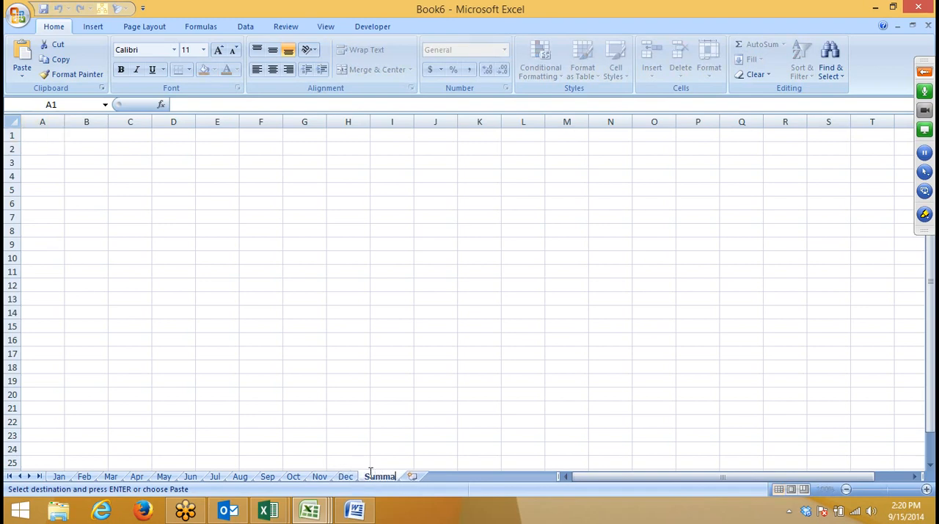
{"action": "type", "text": "ry"}
{"action": "left_click", "coordinate": [305, 422]}
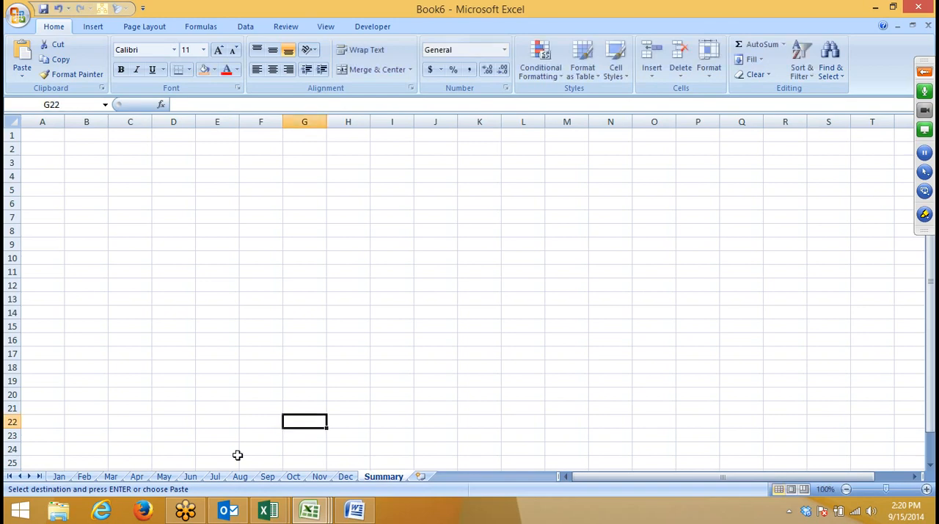
Step: Enter =RANDBETWEEN(10,90) in the first Call Duration cell, D2, on the Jan sheet
{"action": "left_click", "coordinate": [58, 476]}
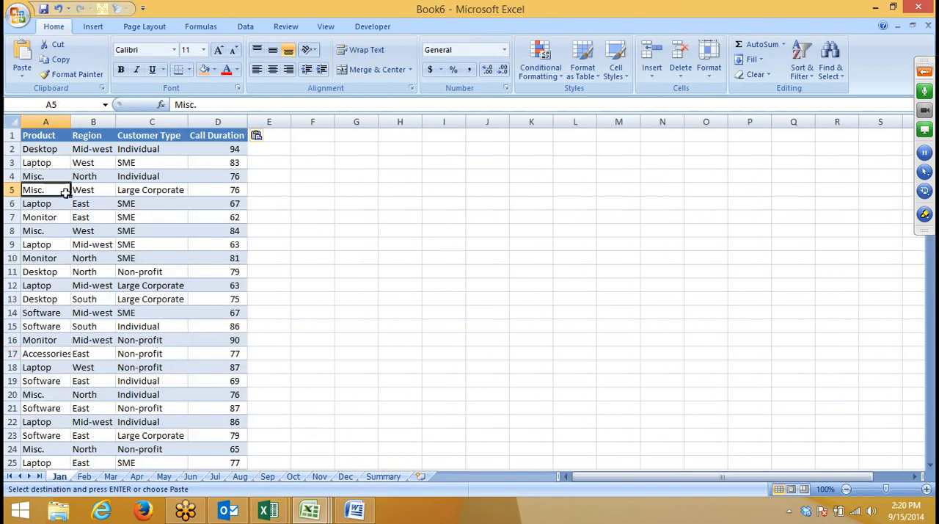
{"action": "left_click", "coordinate": [50, 149]}
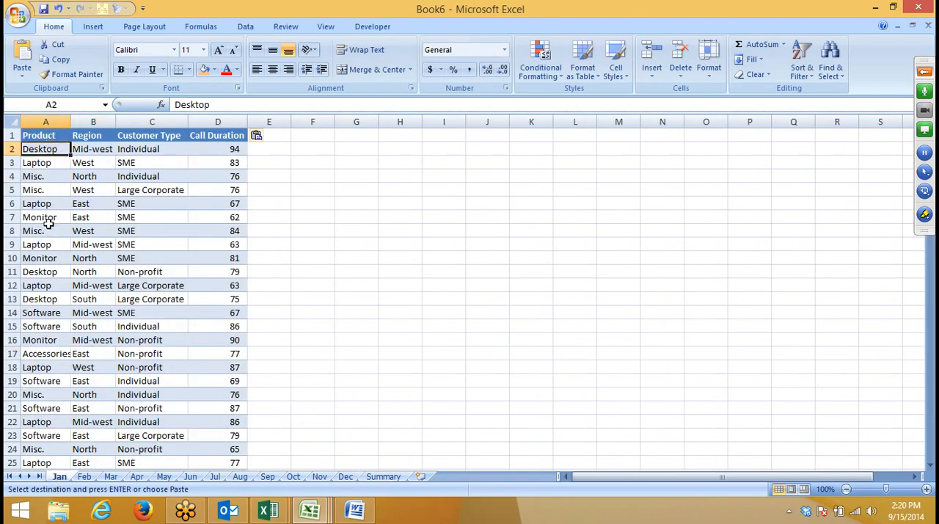
{"action": "left_click", "coordinate": [212, 149]}
{"action": "type", "text": "="}
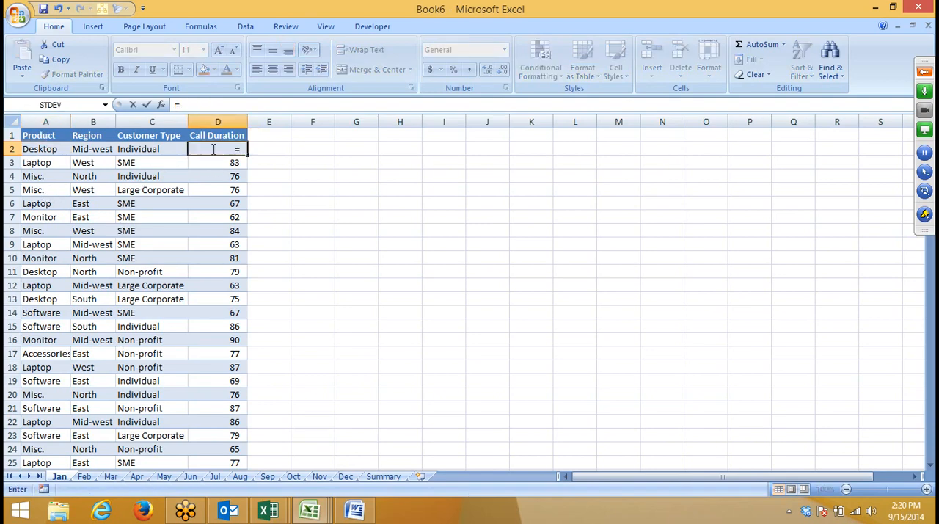
{"action": "type", "text": "ra"}
{"action": "key", "text": "Down"}
{"action": "key", "text": "Down"}
{"action": "key", "text": "Tab"}
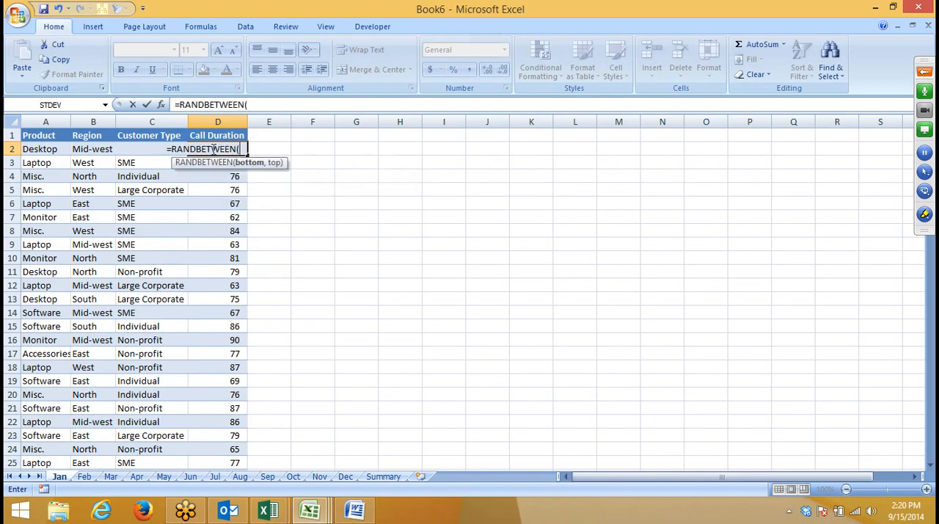
{"action": "type", "text": "10,90"}
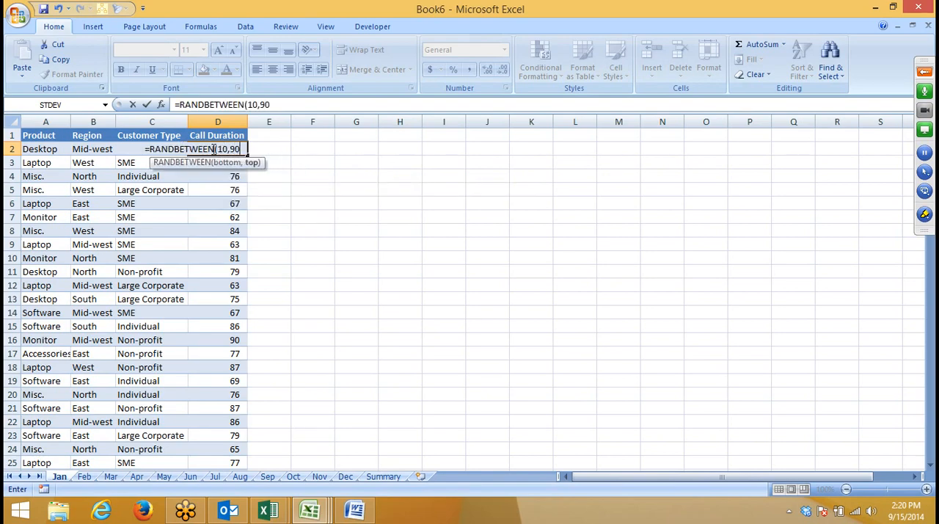
{"action": "type", "text": ")"}
{"action": "key", "text": "Return"}
Step: Fill the D2 random-number formula down the entire Call Duration column
{"action": "key", "text": "Up"}
{"action": "key", "text": "ctrl+shift+Down"}
{"action": "key", "text": "ctrl+d"}
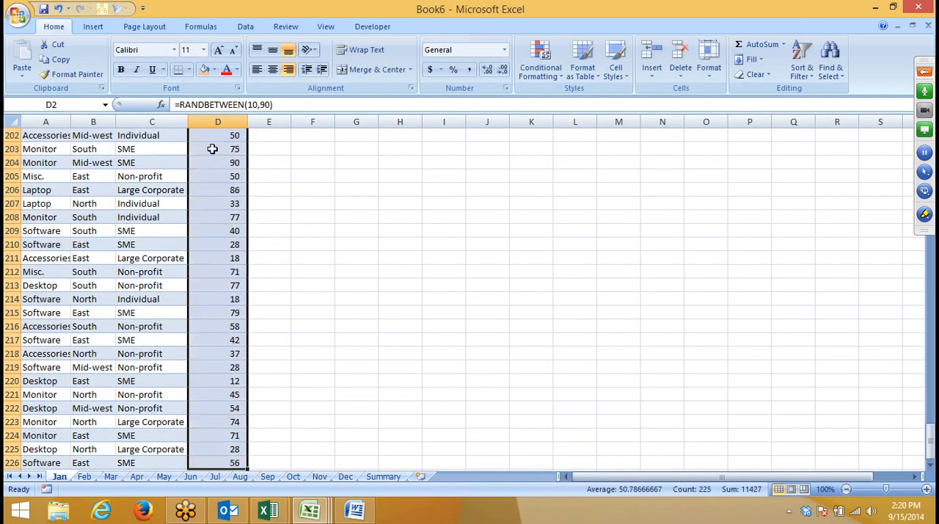
Step: Copy the entire call-duration table on the Jan sheet, from the Product header through the last row of Call Duration
{"action": "key", "text": "Up"}
{"action": "key", "text": "ctrl+a"}
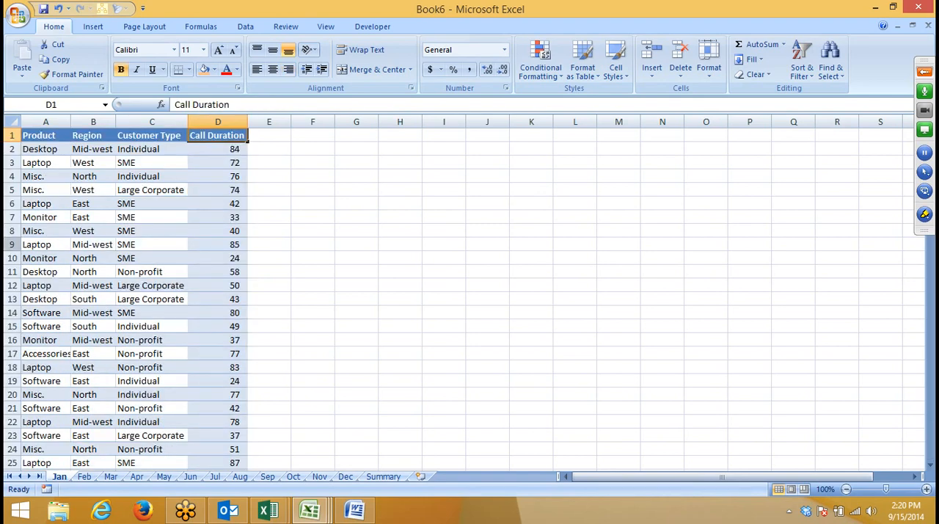
{"action": "left_click", "coordinate": [38, 132]}
{"action": "key", "text": "ctrl+shift+Right"}
{"action": "key", "text": "ctrl+shift+Down"}
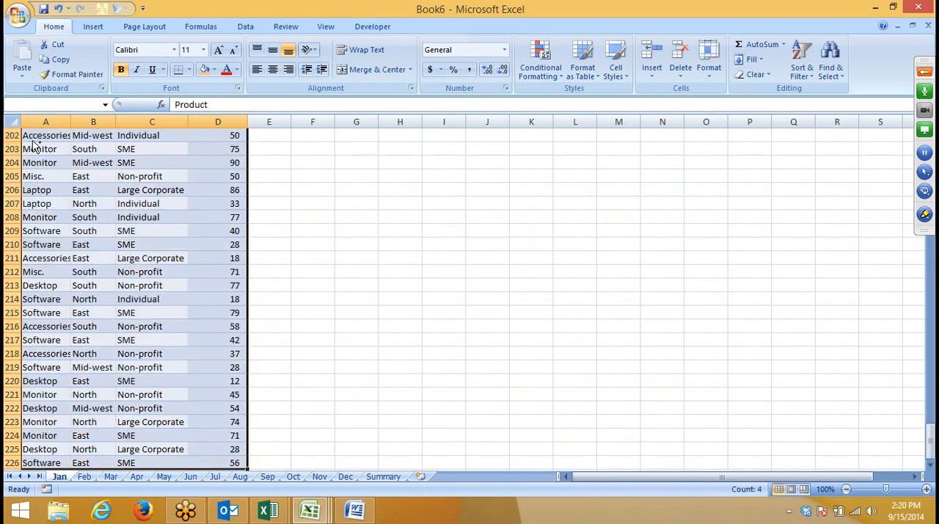
{"action": "key", "text": "ctrl+c"}
Step: Group the sheets Feb through Dec and paste the copied table at A1 on all of them
{"action": "left_click", "coordinate": [84, 476]}
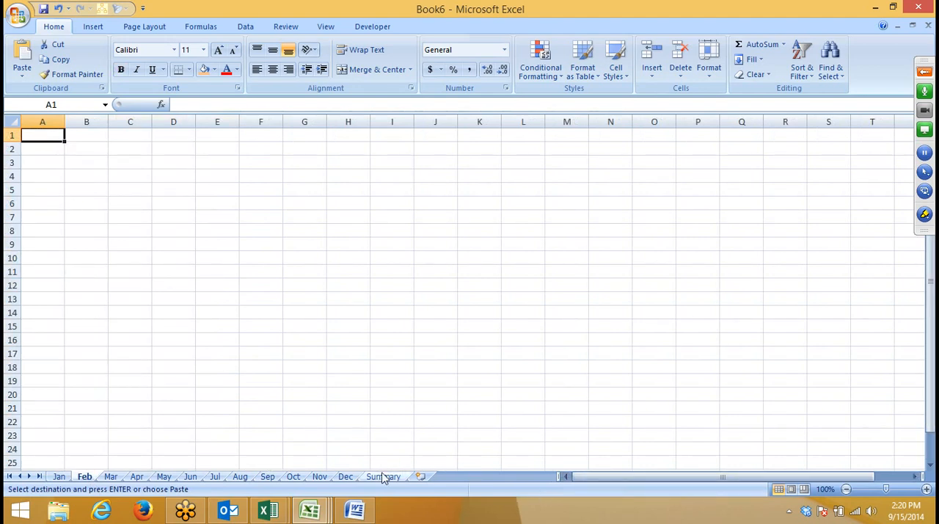
{"action": "left_click", "coordinate": [346, 477], "text": "shift"}
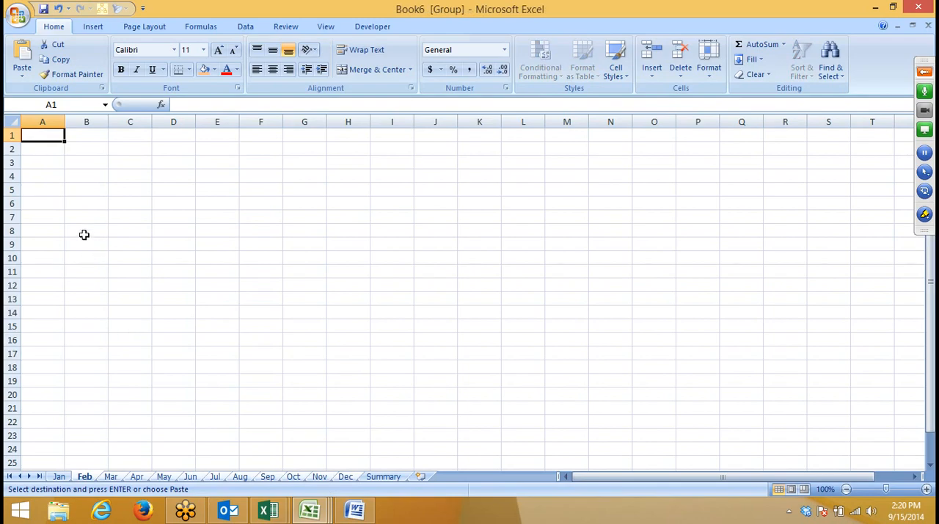
{"action": "key", "text": "ctrl+v"}
Step: Examine the tables on the Jan, Feb, Mar, Apr and May sheets, including a Call Duration formula on May
{"action": "left_click", "coordinate": [59, 477]}
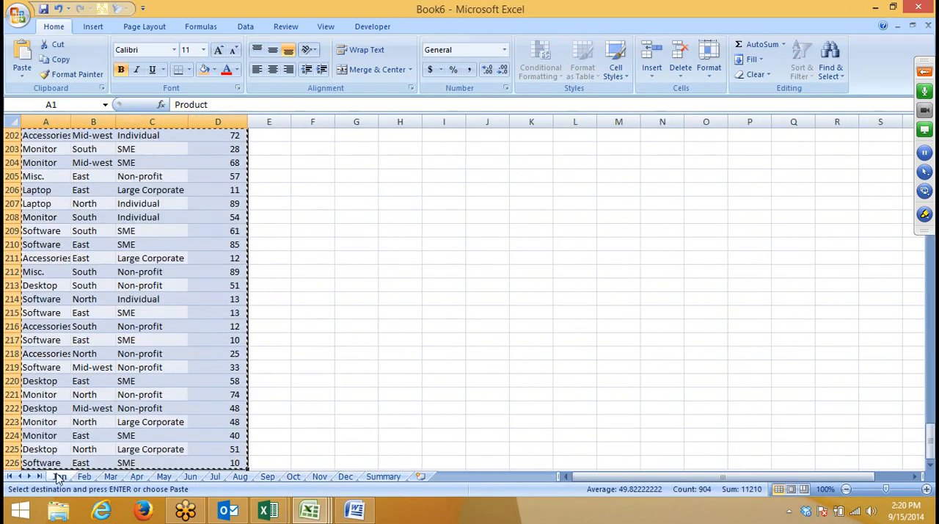
{"action": "left_click", "coordinate": [91, 478]}
{"action": "left_click", "coordinate": [300, 277]}
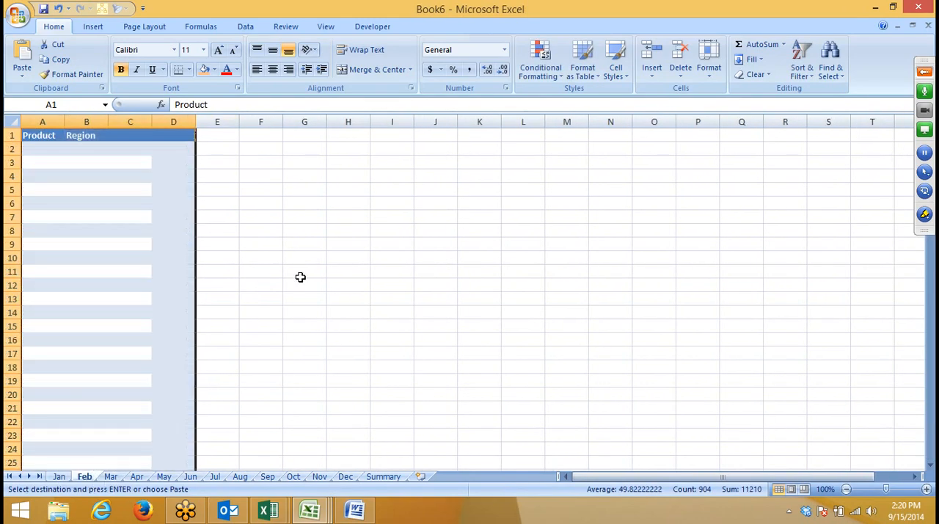
{"action": "left_click", "coordinate": [112, 477]}
{"action": "left_click", "coordinate": [137, 477]}
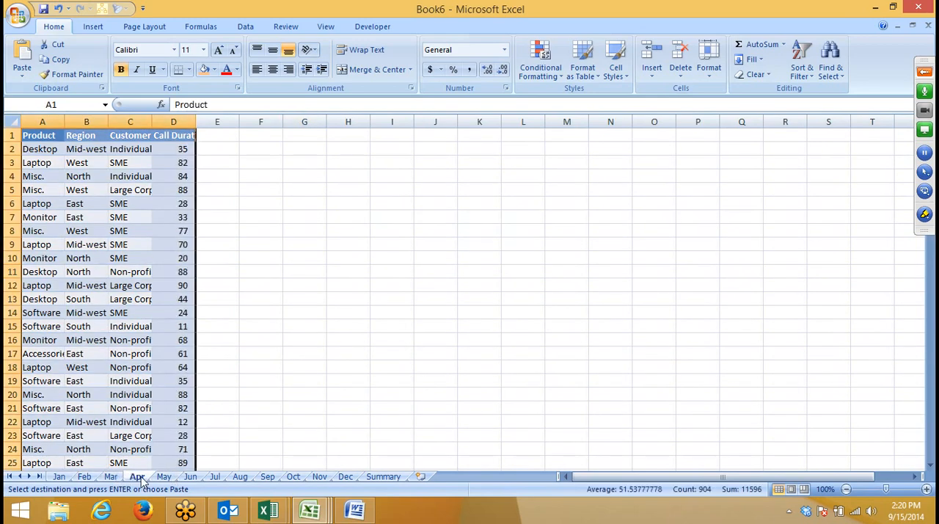
{"action": "left_click", "coordinate": [164, 477]}
{"action": "left_click", "coordinate": [166, 231]}
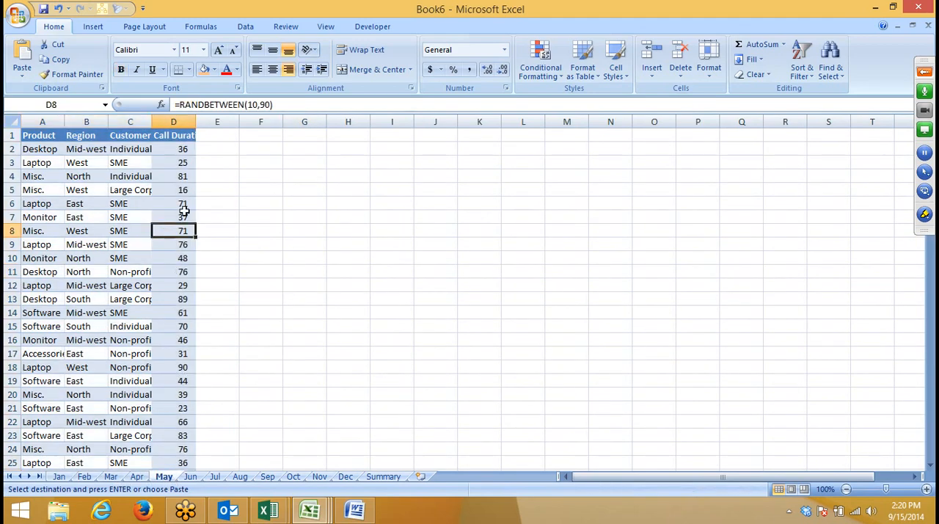
{"action": "left_click", "coordinate": [359, 221]}
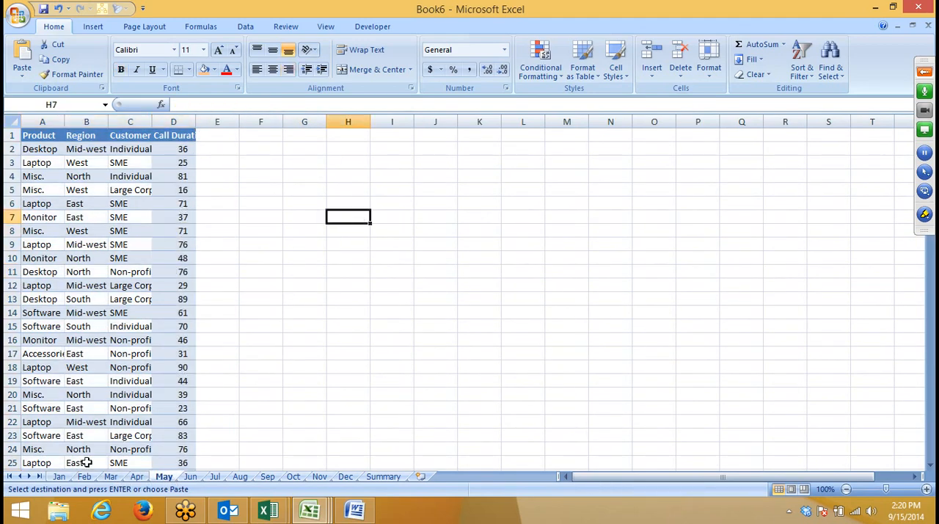
Step: Group the sheets Jan through Dec and replace the Call Duration formulas in column D with their values
{"action": "left_click", "coordinate": [61, 477]}
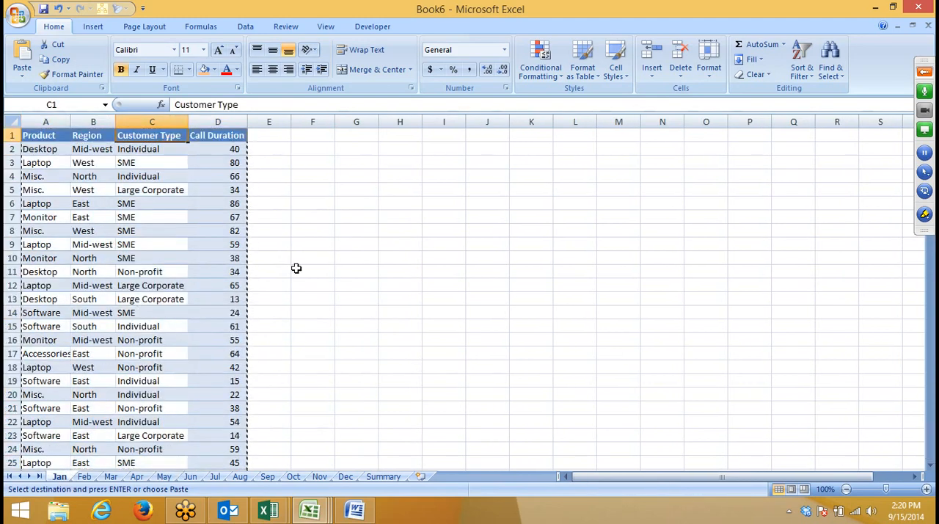
{"action": "left_click", "coordinate": [303, 258]}
{"action": "left_click", "coordinate": [355, 297]}
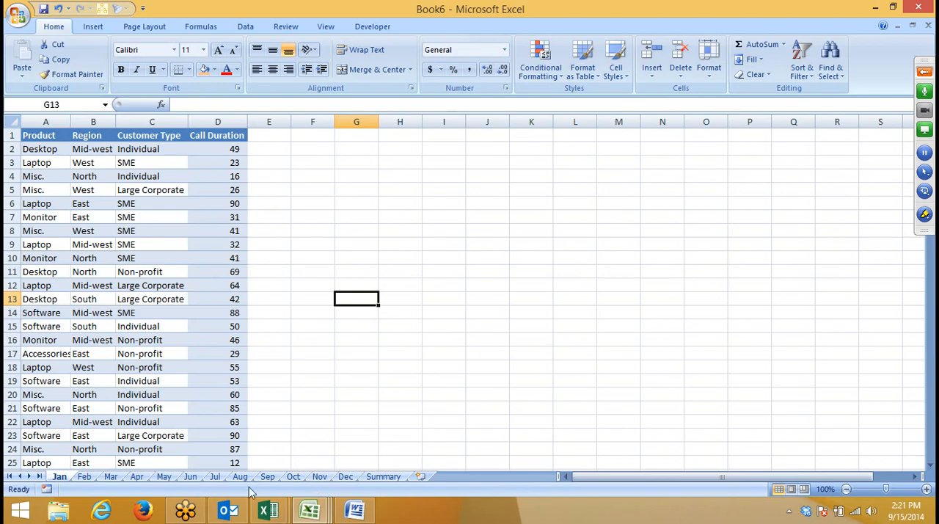
{"action": "left_click", "coordinate": [344, 477], "text": "shift"}
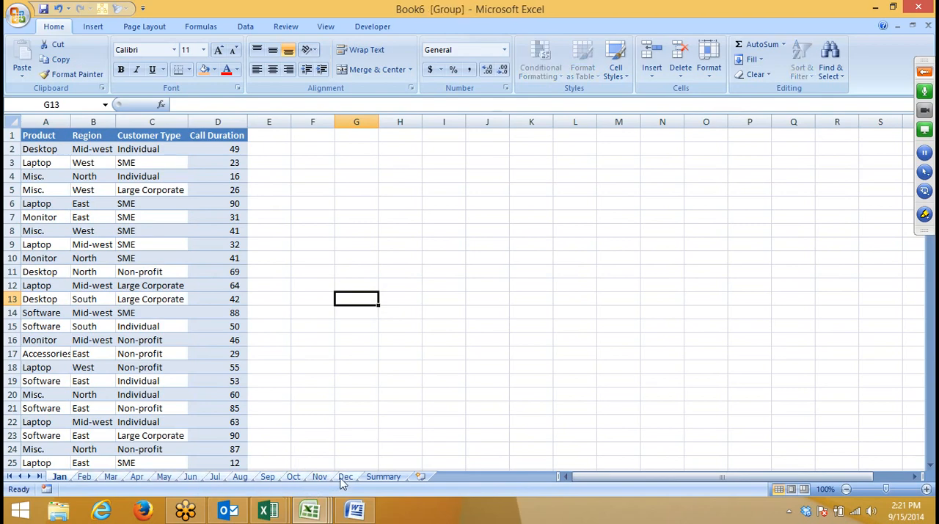
{"action": "left_click", "coordinate": [216, 120]}
{"action": "key", "text": "ctrl+c"}
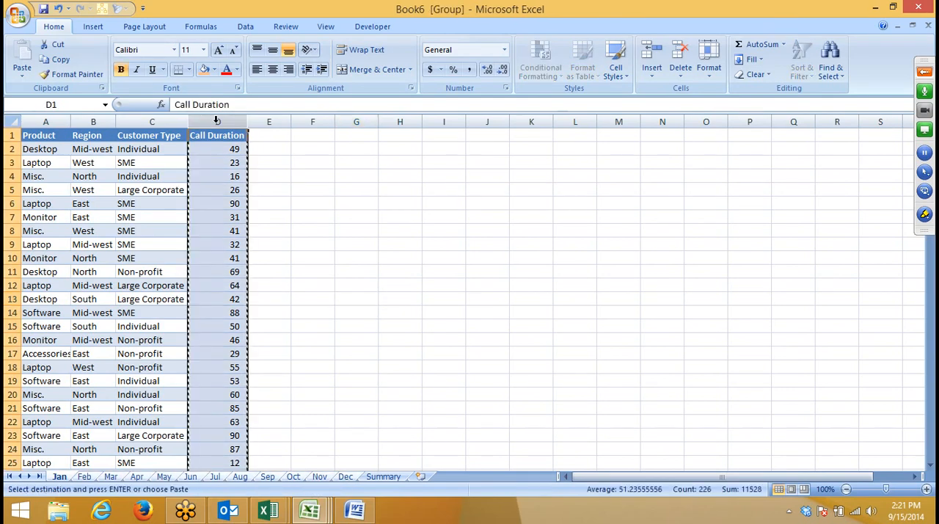
{"action": "left_click", "coordinate": [22, 76]}
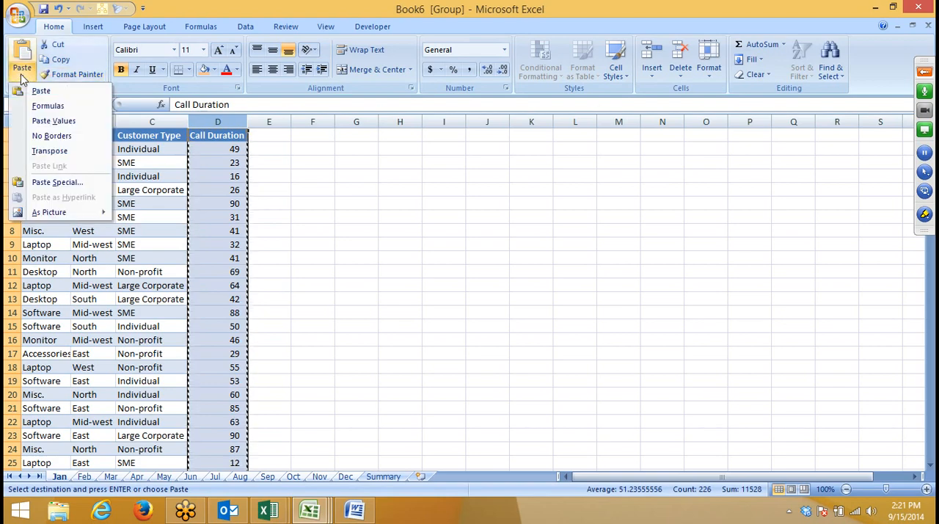
{"action": "left_click", "coordinate": [54, 120]}
{"action": "left_click", "coordinate": [267, 193]}
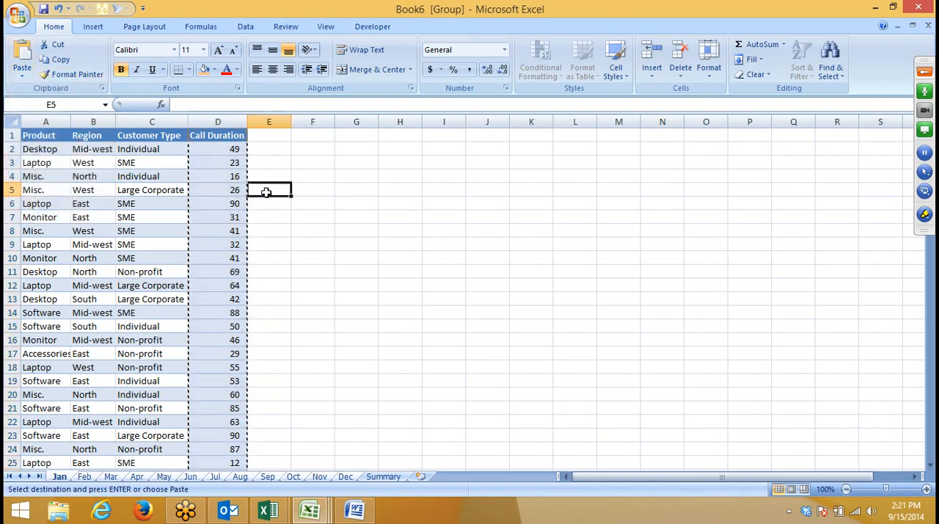
{"action": "left_click", "coordinate": [283, 229]}
Step: Check the Call Duration values across the Feb, Mar, May, Sep and Aug sheets, and ungroup by opening the Summary sheet
{"action": "left_click", "coordinate": [86, 478]}
{"action": "left_click", "coordinate": [111, 478]}
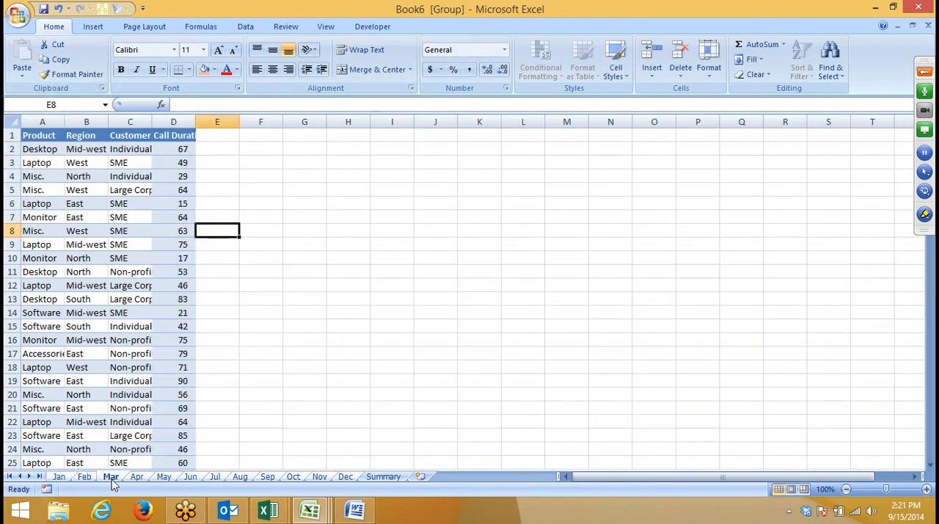
{"action": "left_click", "coordinate": [163, 477]}
{"action": "left_click", "coordinate": [183, 367]}
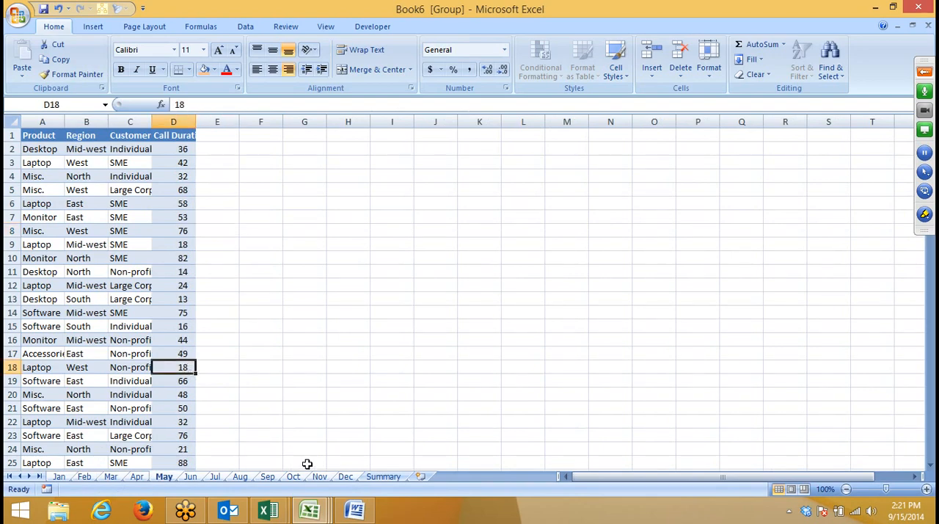
{"action": "left_click", "coordinate": [267, 477]}
{"action": "left_click", "coordinate": [240, 477]}
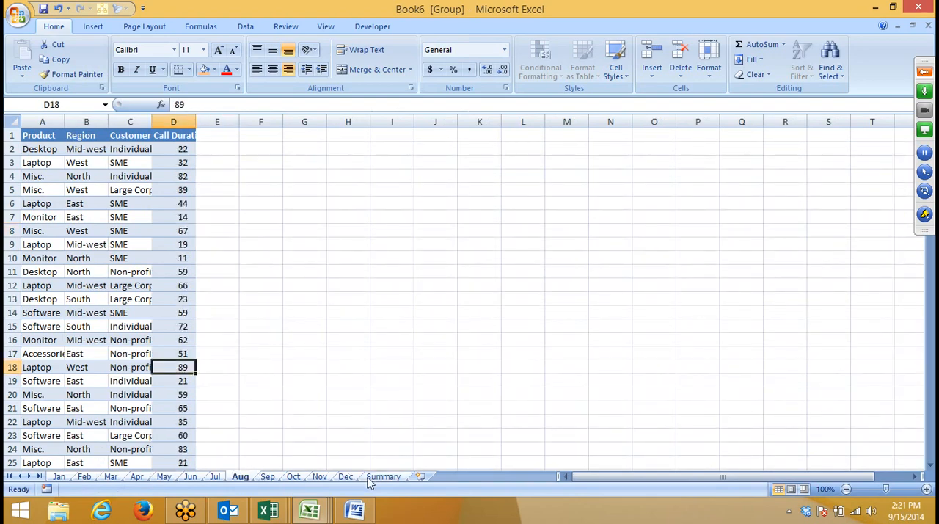
{"action": "left_click", "coordinate": [374, 477]}
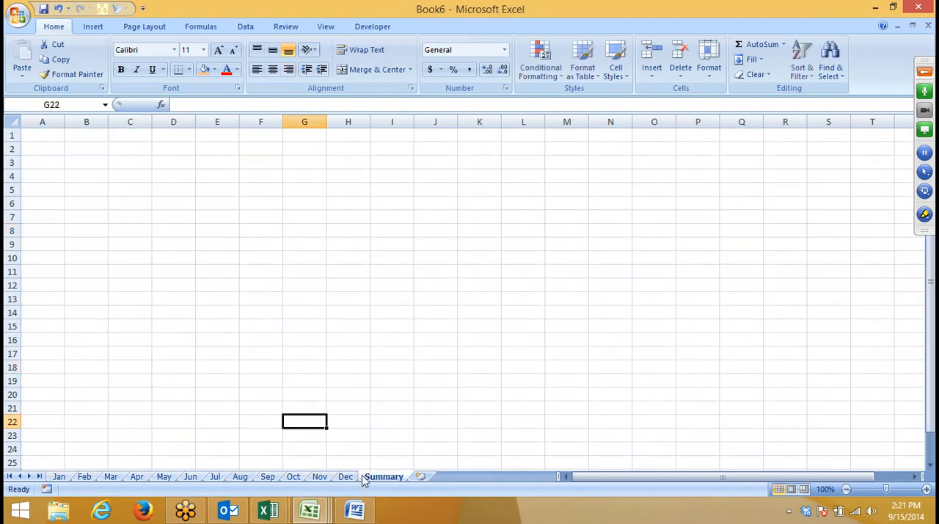
Step: Copy the Product column from the Feb sheet into column A of the Summary sheet
{"action": "left_click", "coordinate": [84, 476]}
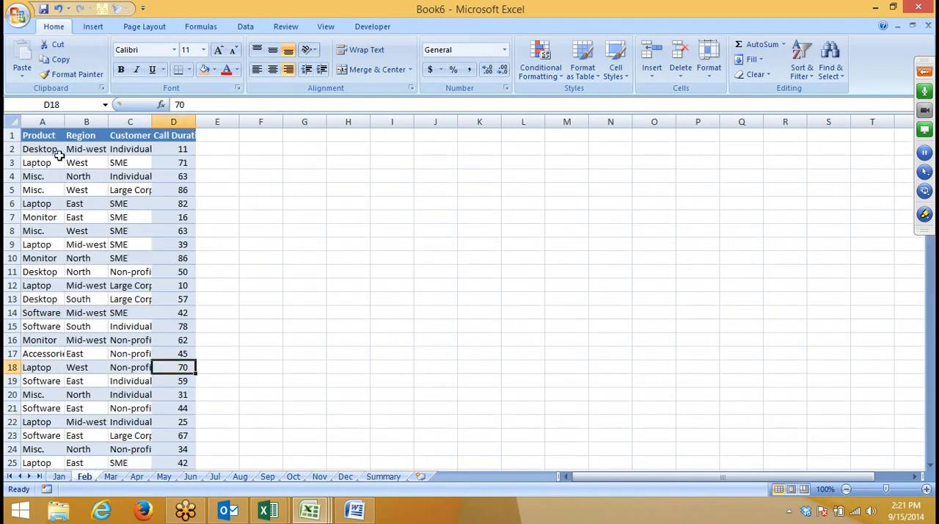
{"action": "left_click_drag", "start_coordinate": [48, 150], "coordinate": [50, 239]}
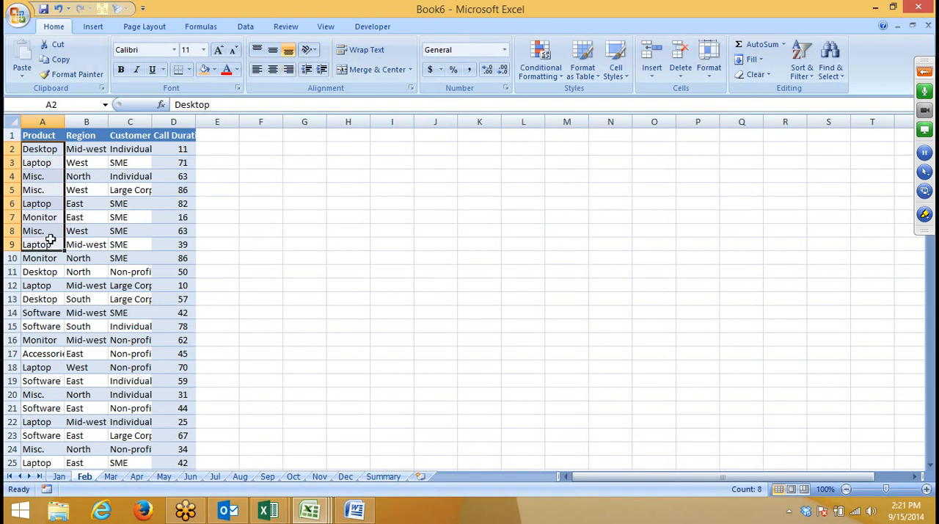
{"action": "left_click", "coordinate": [51, 122]}
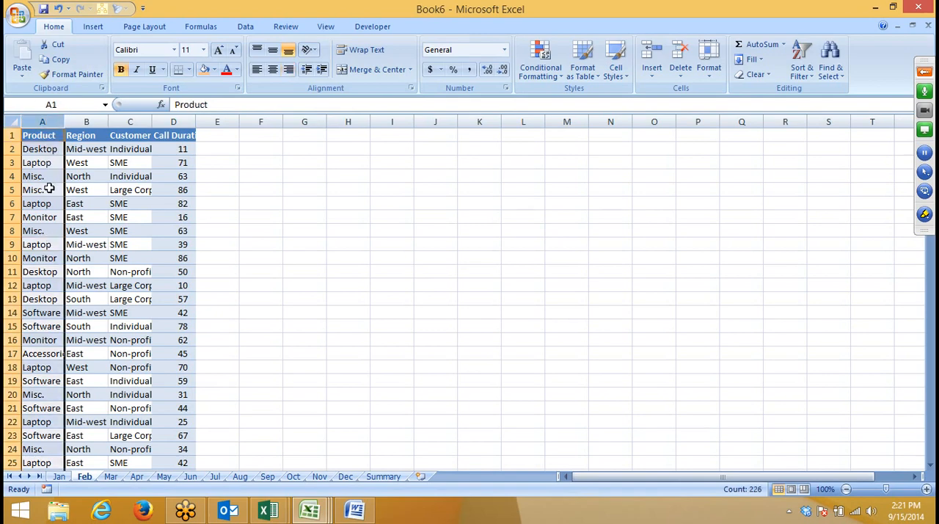
{"action": "key", "text": "ctrl+c"}
{"action": "left_click", "coordinate": [385, 476]}
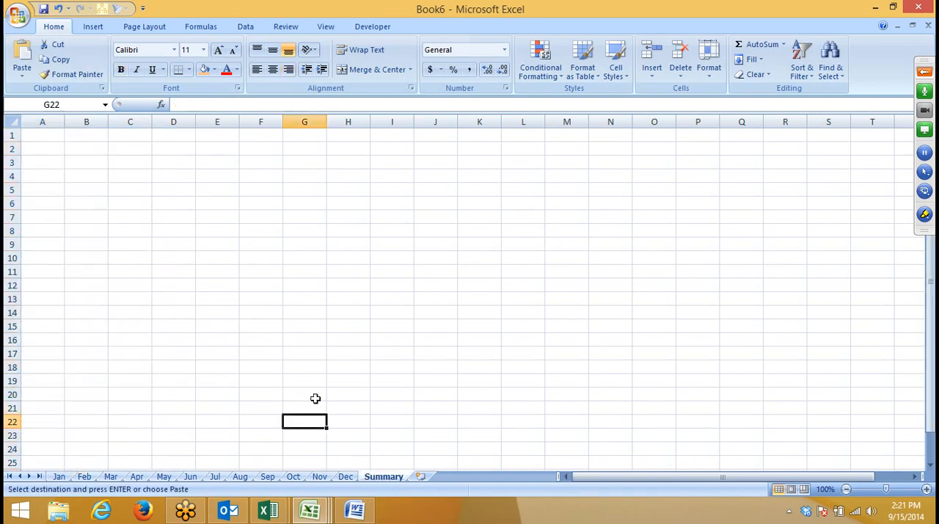
{"action": "left_click", "coordinate": [31, 138]}
{"action": "key", "text": "ctrl+v"}
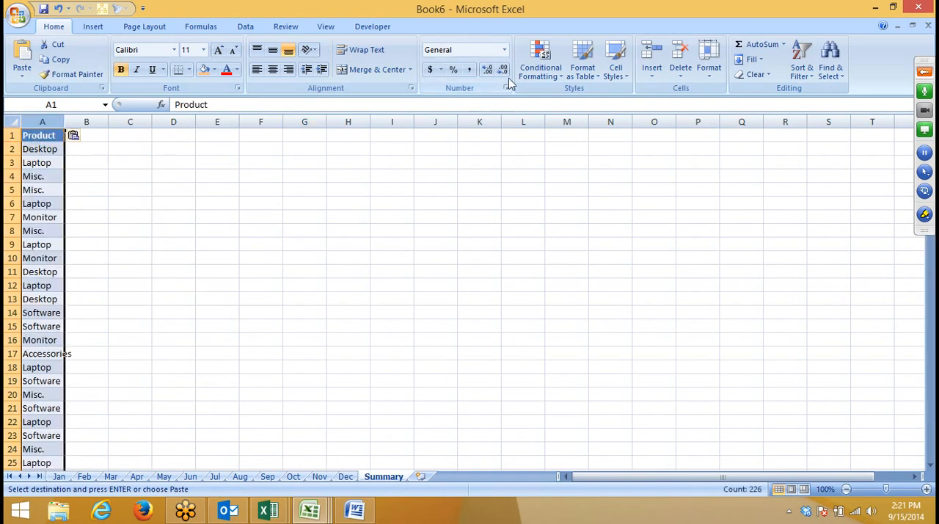
Step: Remove the duplicates from the Product column on the Summary sheet, treating the first row as a header
{"action": "left_click", "coordinate": [244, 28]}
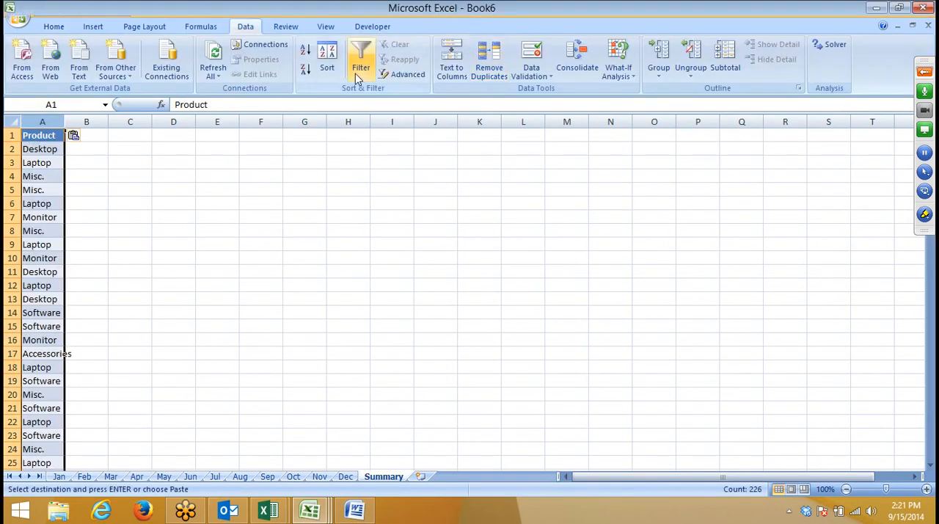
{"action": "left_click", "coordinate": [491, 67]}
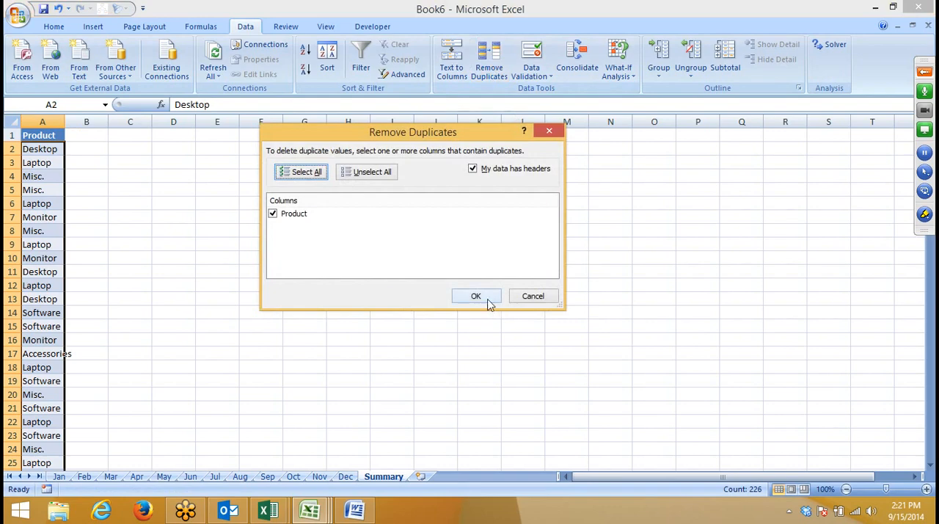
{"action": "left_click", "coordinate": [488, 299]}
{"action": "left_click", "coordinate": [490, 296]}
Step: Enter Jan in B1 of the Summary sheet and fill the month headers across row 1 through Dec
{"action": "left_click", "coordinate": [95, 135]}
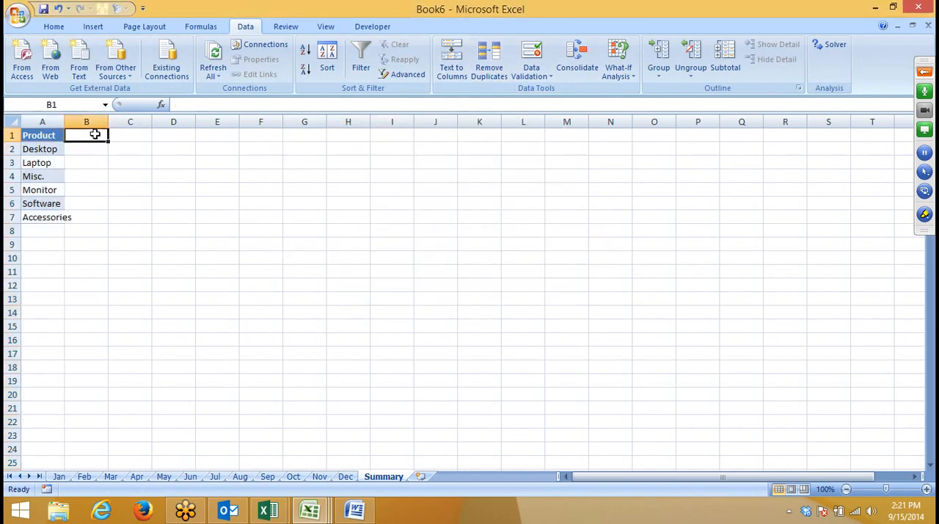
{"action": "type", "text": "Jan"}
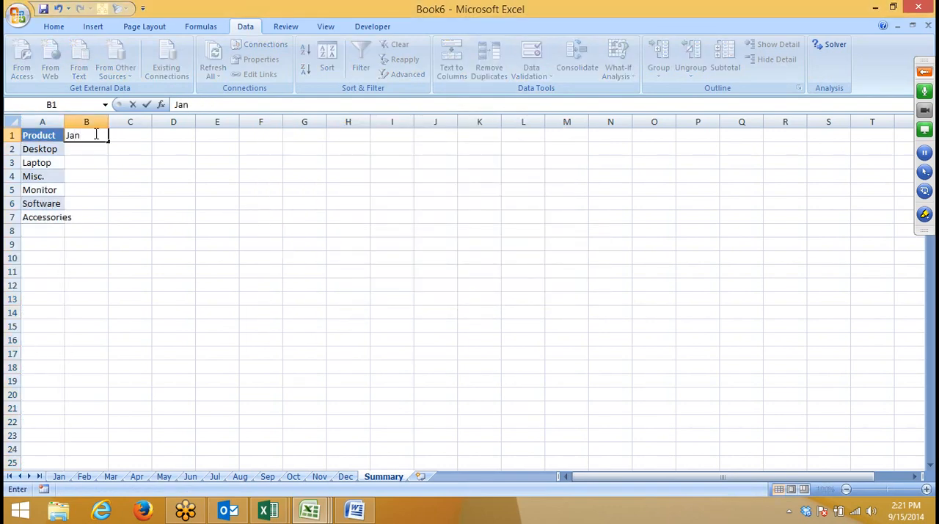
{"action": "left_click", "coordinate": [103, 150]}
{"action": "left_click", "coordinate": [98, 132]}
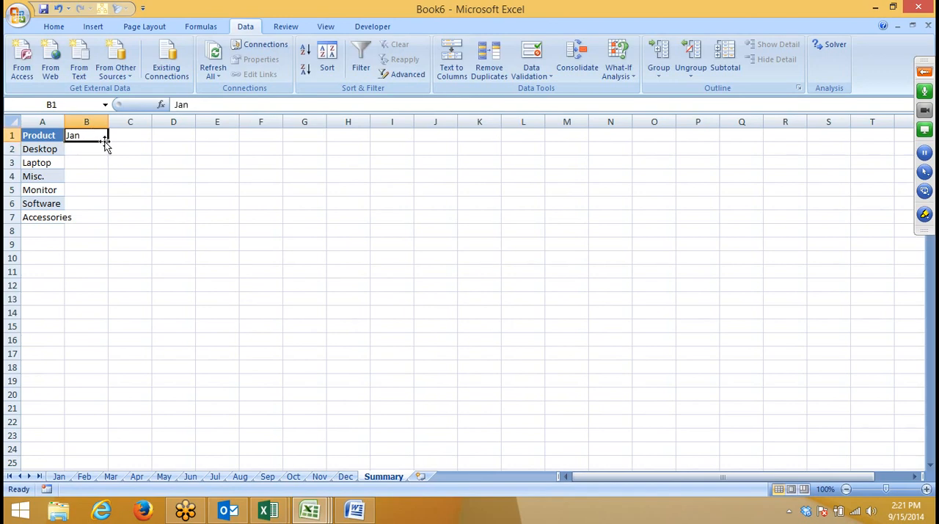
{"action": "left_click_drag", "start_coordinate": [106, 140], "coordinate": [594, 137]}
{"action": "left_click", "coordinate": [488, 187]}
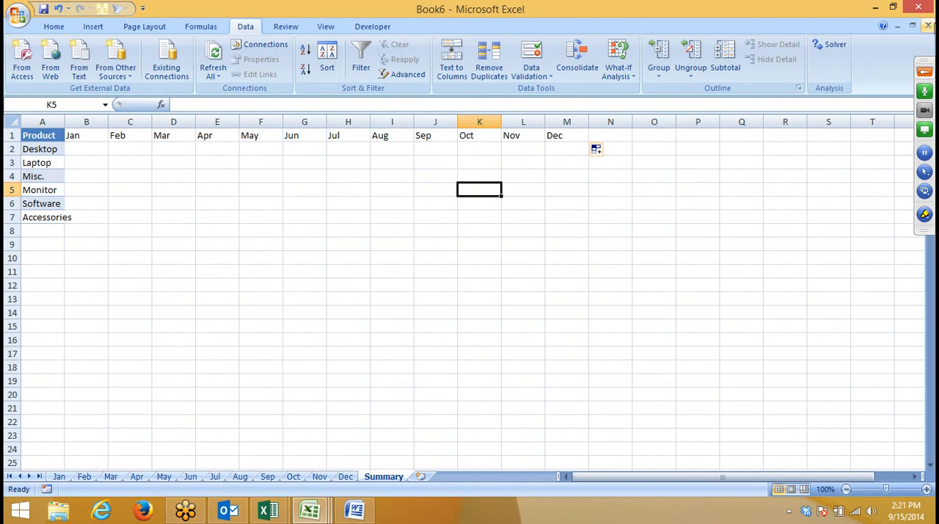
Step: Expand the meeting control panel and begin a formula in Summary cell B1 that references C6
{"action": "left_click", "coordinate": [929, 78]}
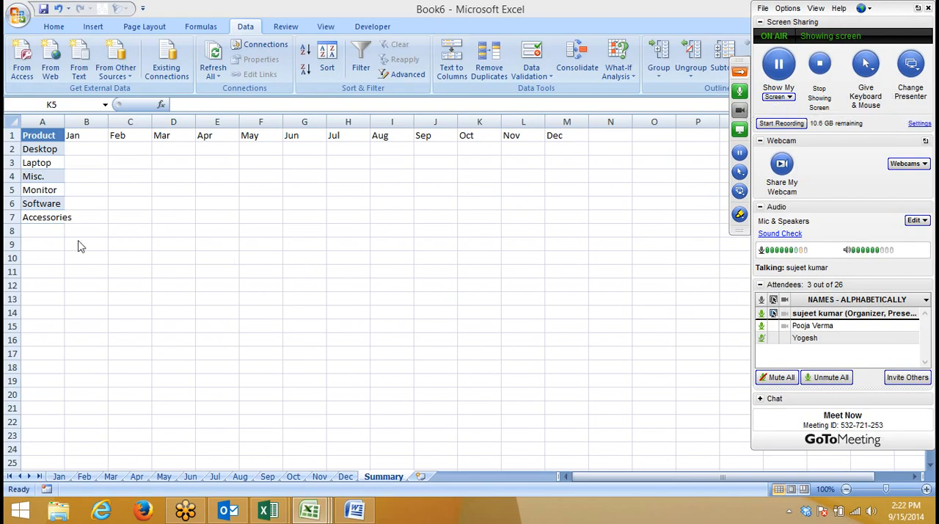
{"action": "left_click", "coordinate": [87, 130]}
{"action": "left_click", "coordinate": [86, 139]}
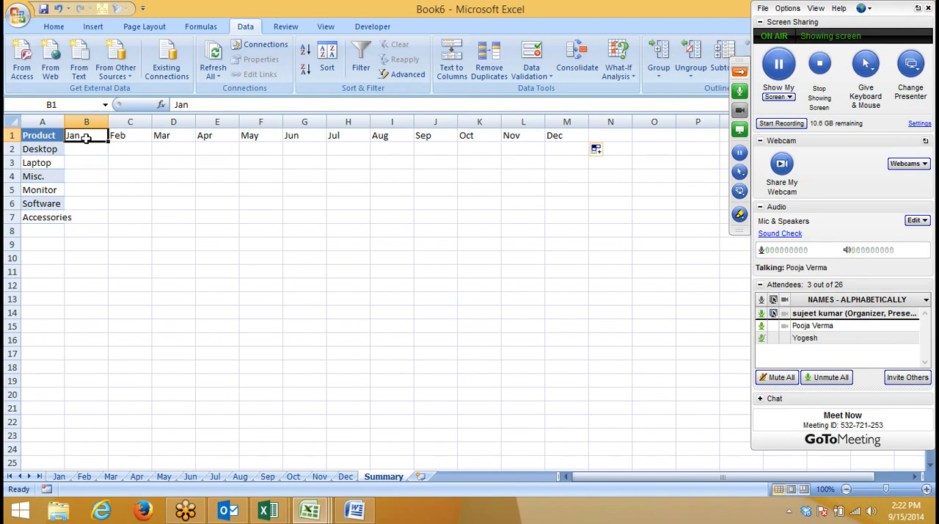
{"action": "type", "text": "="}
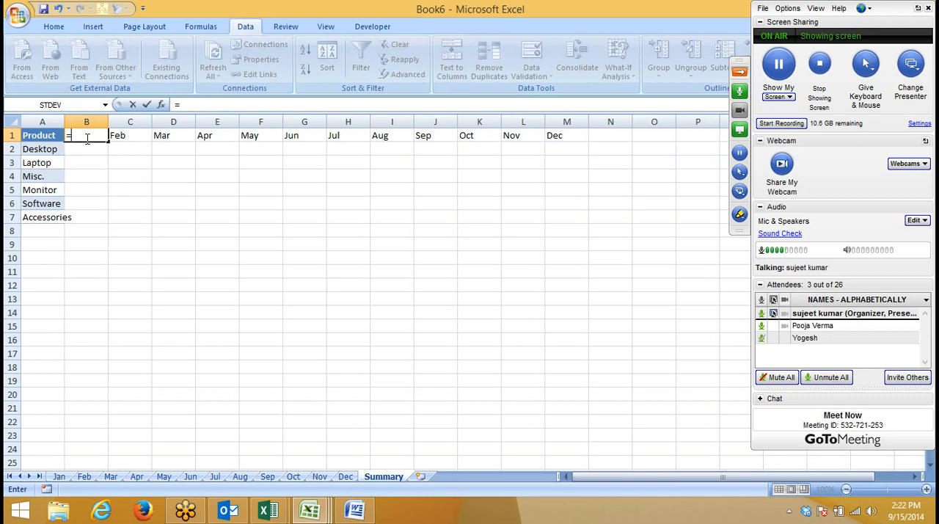
{"action": "left_click", "coordinate": [129, 203]}
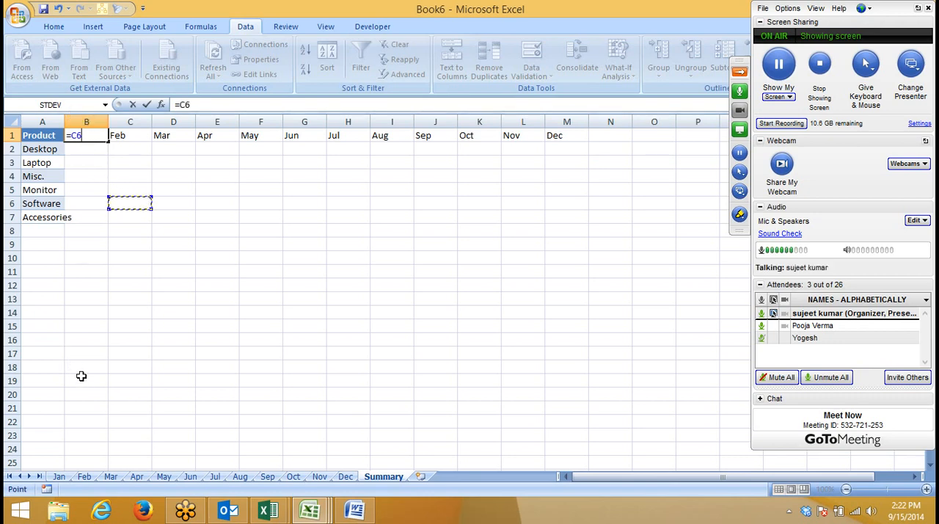
Step: Open the On-Screen Keyboard, use it to cancel the unfinished formula in B1, and minimise the keyboard
{"action": "key", "text": "super"}
{"action": "type", "text": "on-Screen Keyboard"}
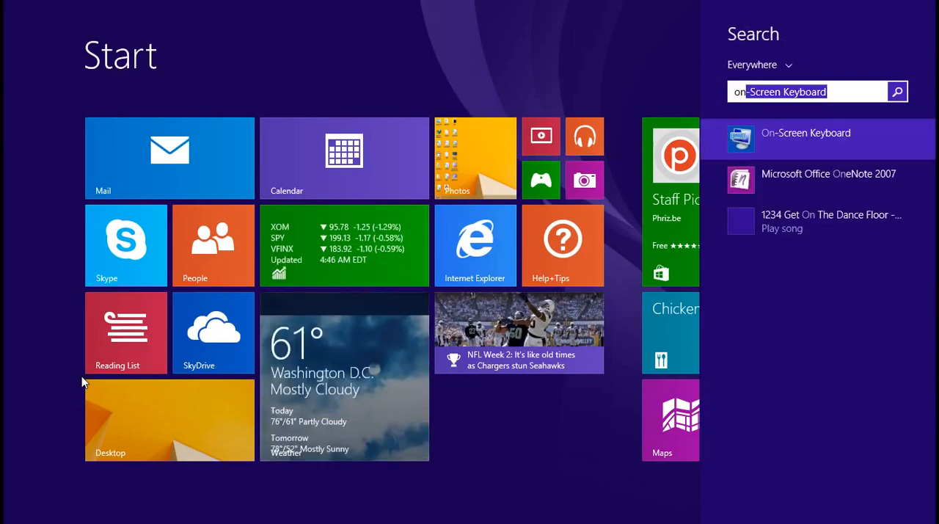
{"action": "left_click", "coordinate": [847, 135]}
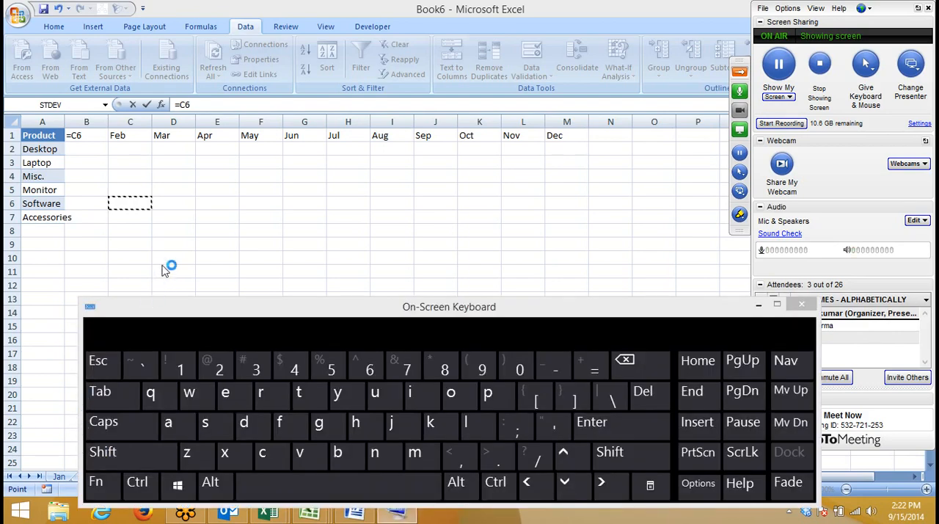
{"action": "left_click", "coordinate": [104, 360]}
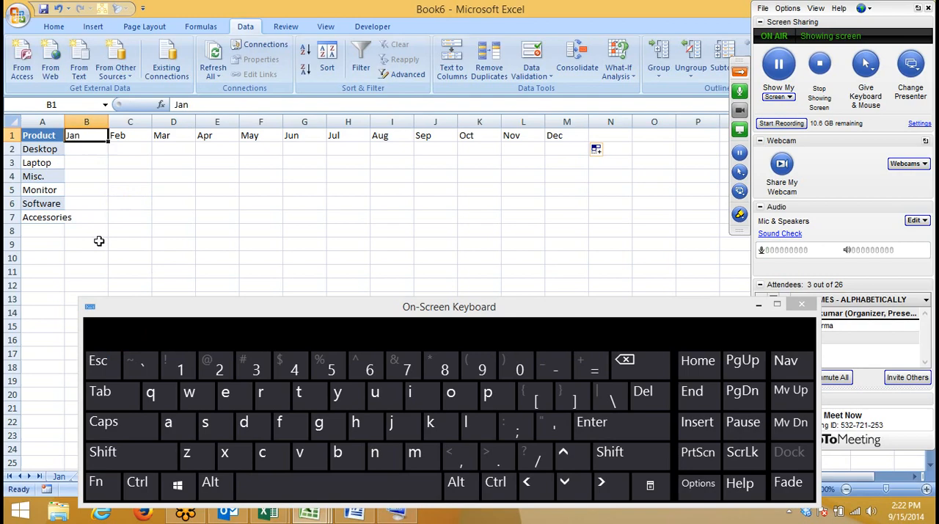
{"action": "left_click", "coordinate": [90, 148]}
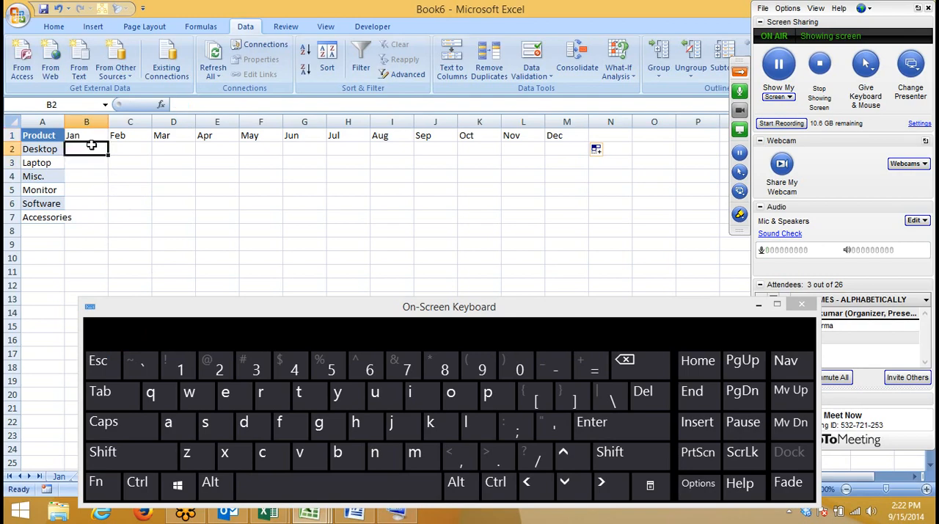
{"action": "left_click", "coordinate": [759, 304]}
Step: Enter =VLOOKUP(A2,Jan!A:D,4,0) in B2 of the Summary sheet, taking the table range from the Jan sheet
{"action": "type", "text": "=vl"}
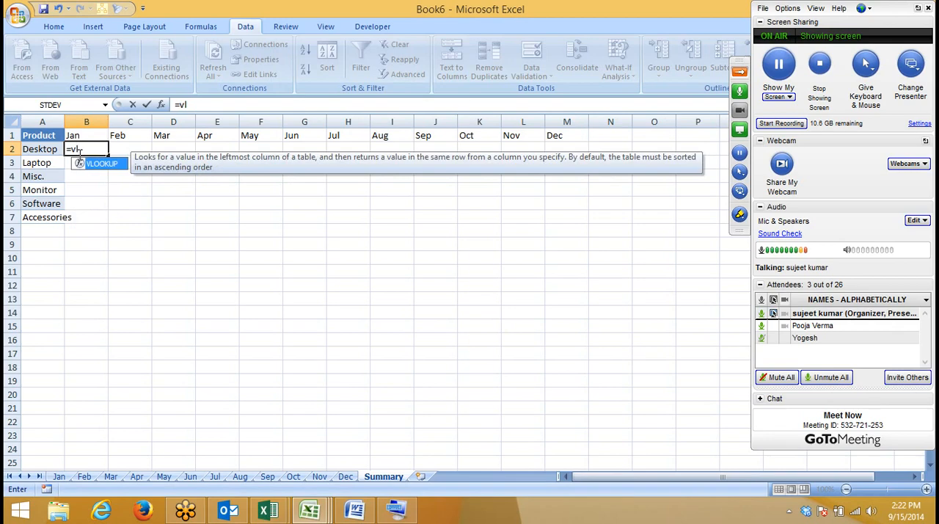
{"action": "key", "text": "Tab"}
{"action": "type", "text": "A2"}
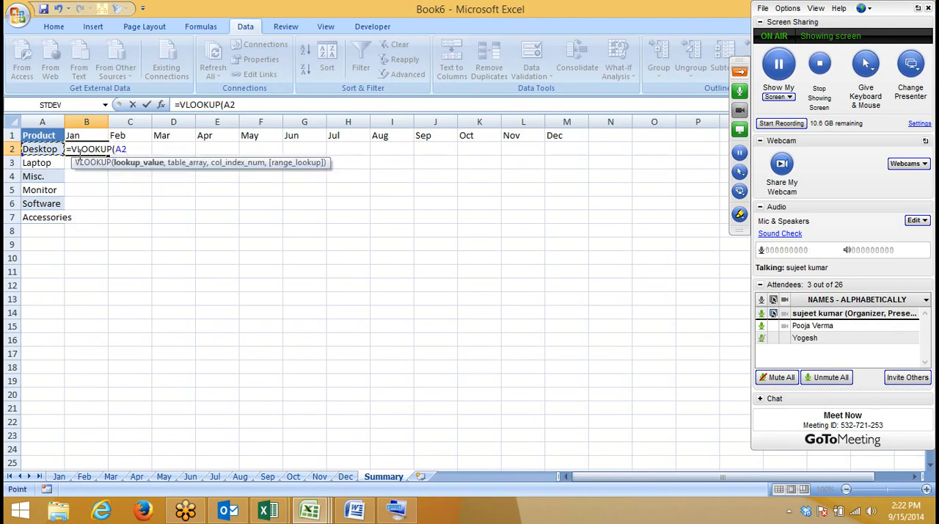
{"action": "type", "text": ","}
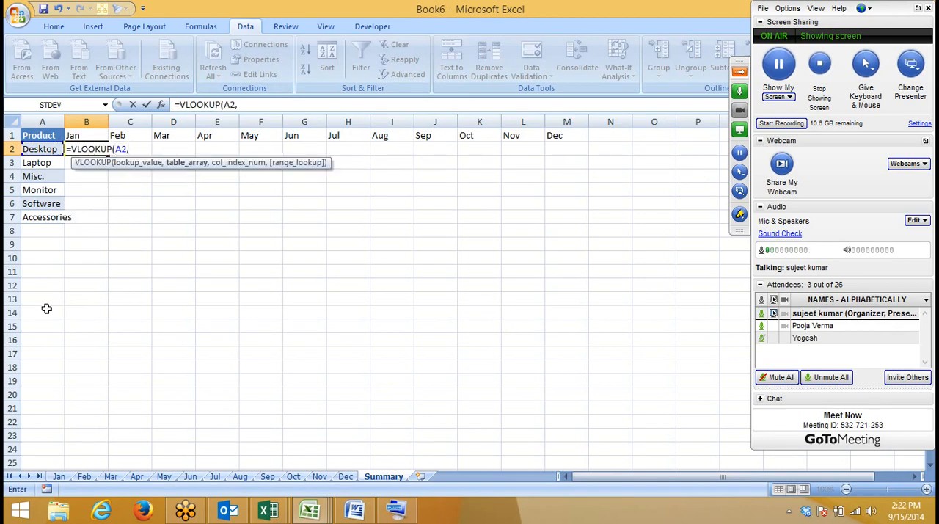
{"action": "left_click", "coordinate": [60, 476]}
{"action": "left_click_drag", "start_coordinate": [40, 121], "coordinate": [212, 121]}
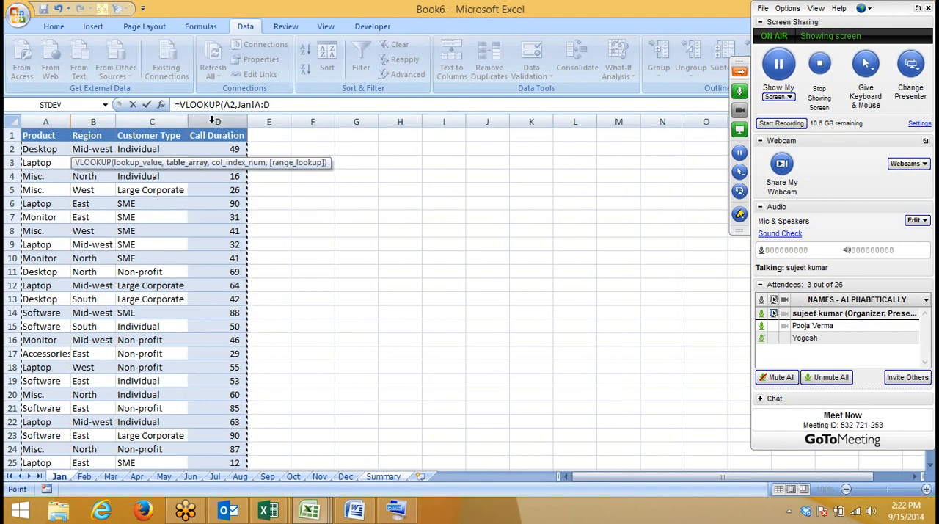
{"action": "type", "text": ",4,0"}
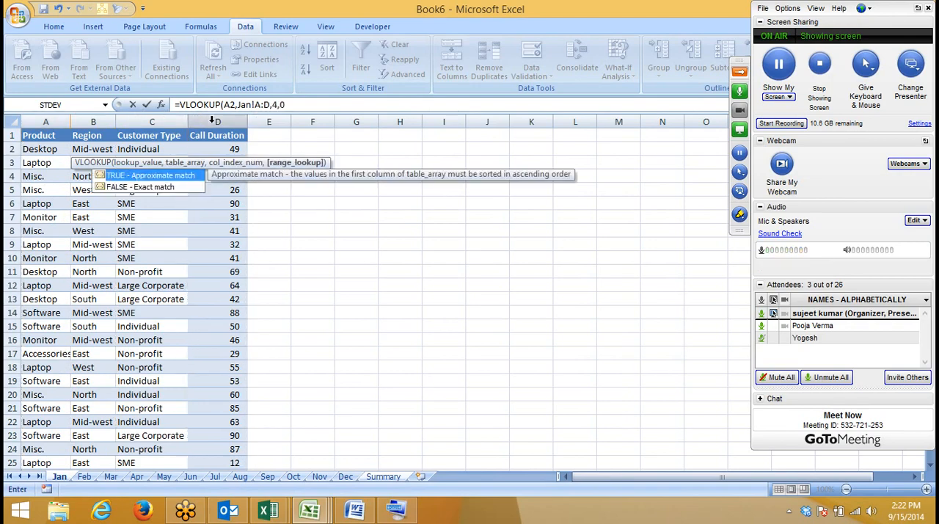
{"action": "key", "text": "Return"}
{"action": "key", "text": "Up"}
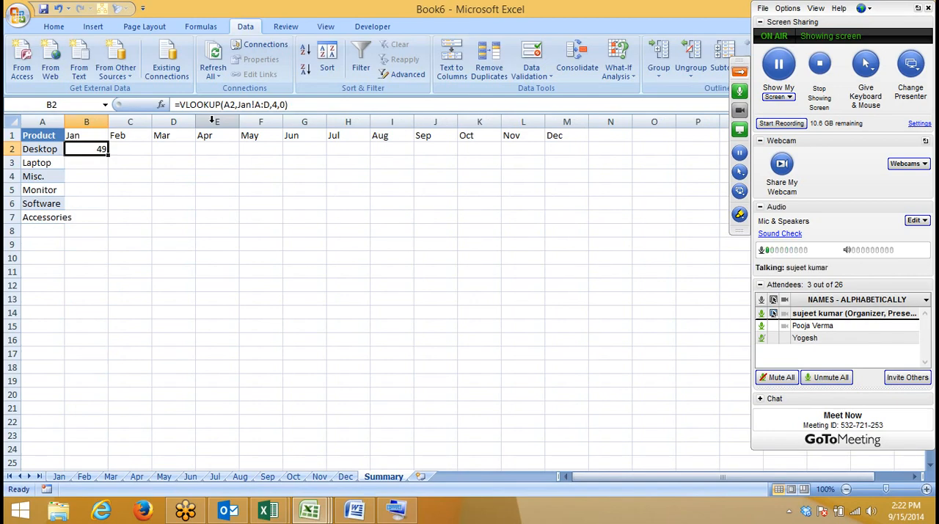
Step: Replace the Jan!A:D table array in the B2 formula with the concatenated reference B1&"!A:D"
{"action": "left_click", "coordinate": [244, 105]}
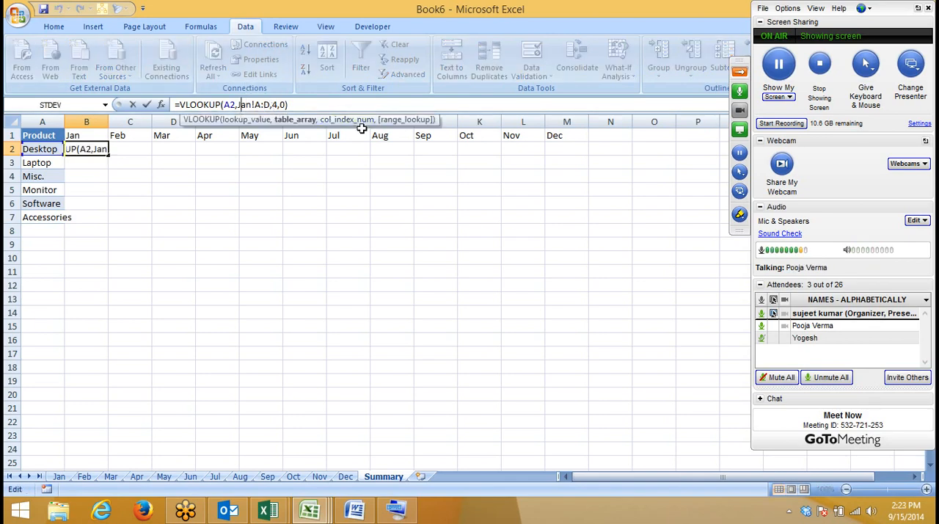
{"action": "key", "text": "Delete"}
{"action": "key", "text": "Delete"}
{"action": "key", "text": "Delete"}
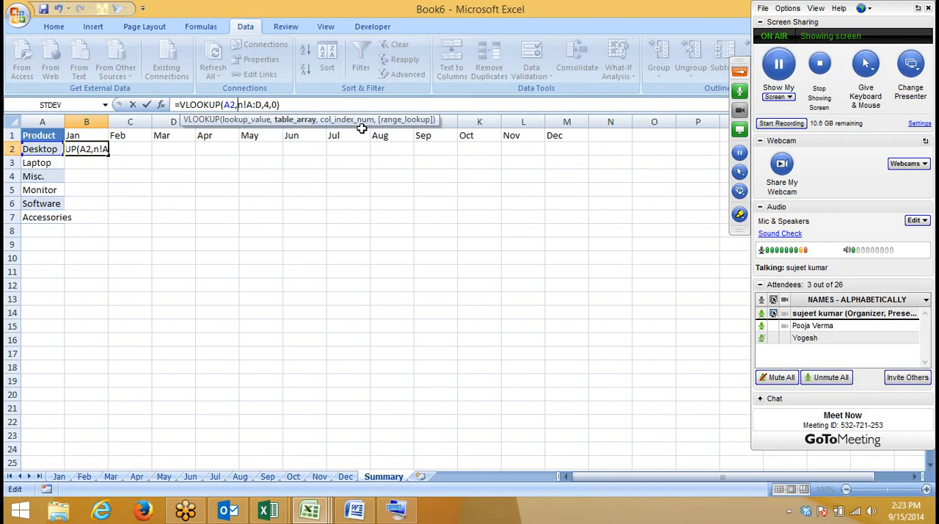
{"action": "left_click", "coordinate": [89, 135]}
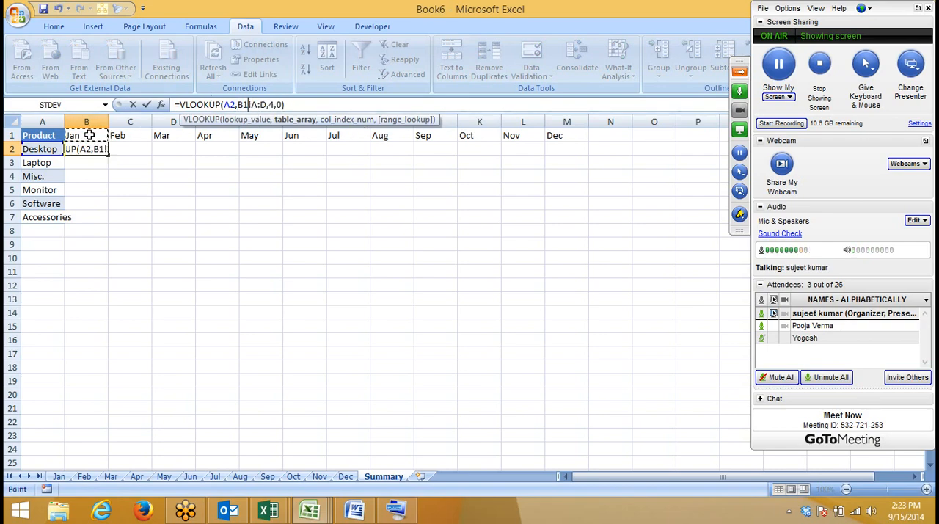
{"action": "type", "text": "&"}
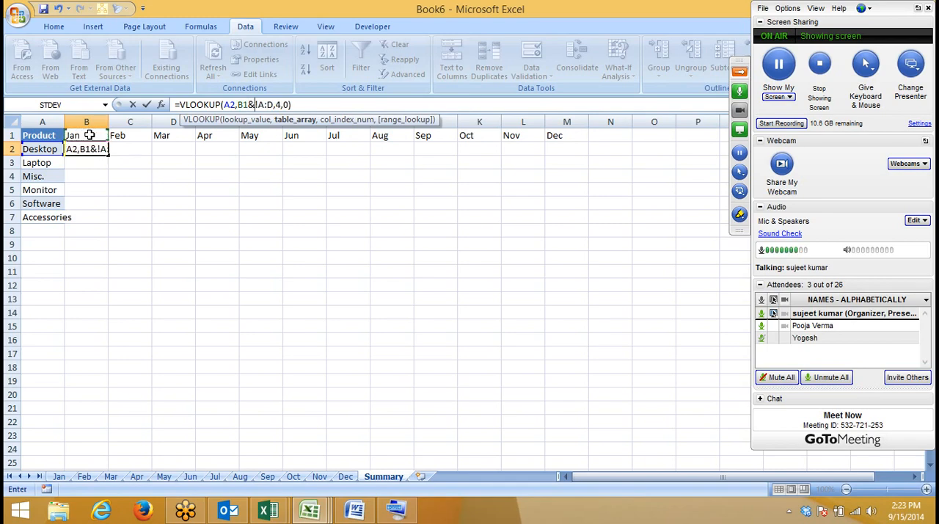
{"action": "type", "text": "\""}
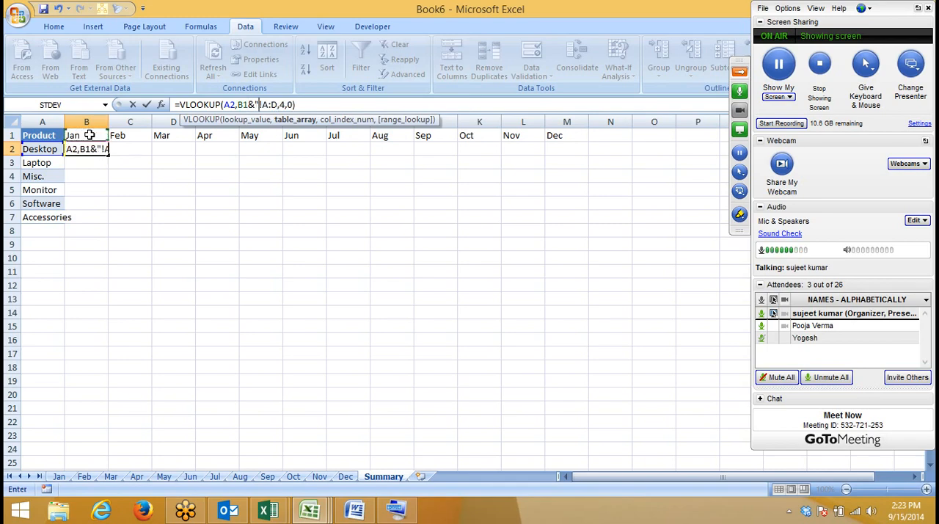
{"action": "left_click", "coordinate": [278, 105]}
{"action": "type", "text": "\""}
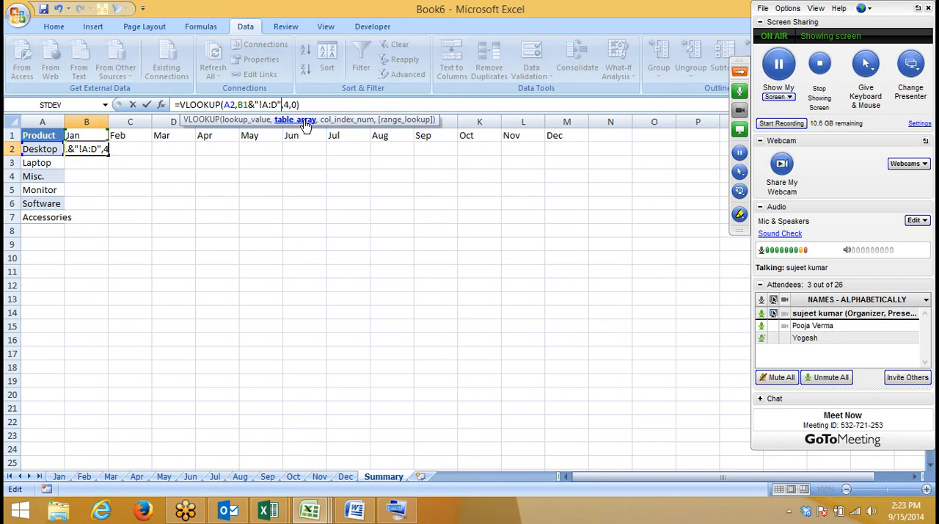
{"action": "key", "text": "Return"}
{"action": "key", "text": "Up"}
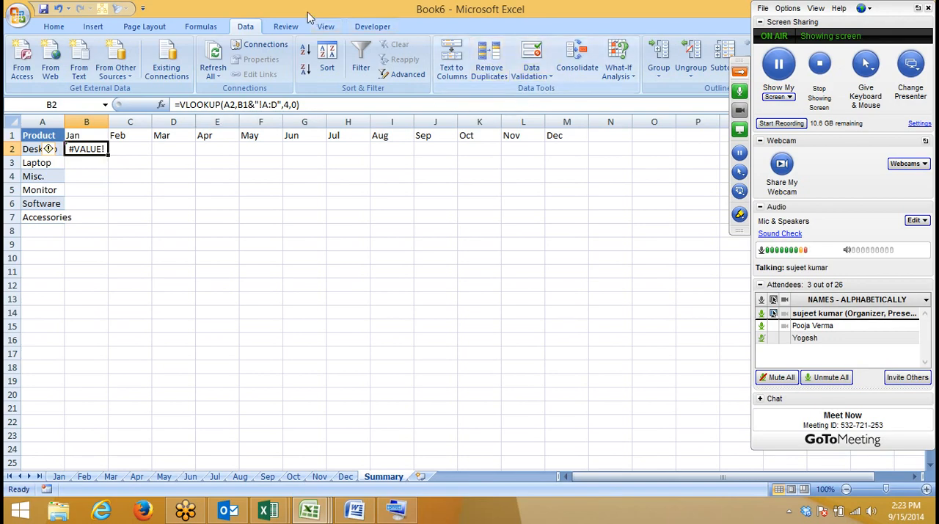
Step: Evaluate the B2 formula step by step to examine how its table array argument resolves
{"action": "left_click", "coordinate": [289, 27]}
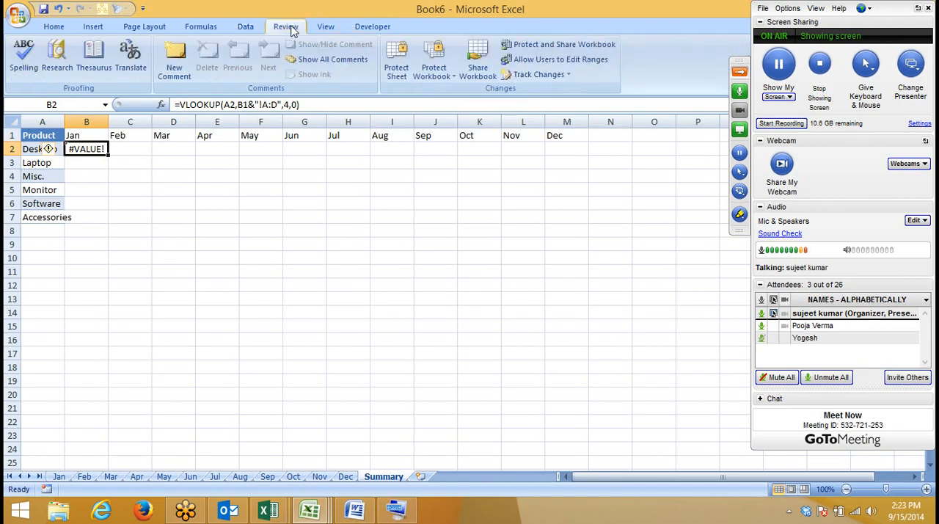
{"action": "left_click", "coordinate": [210, 28]}
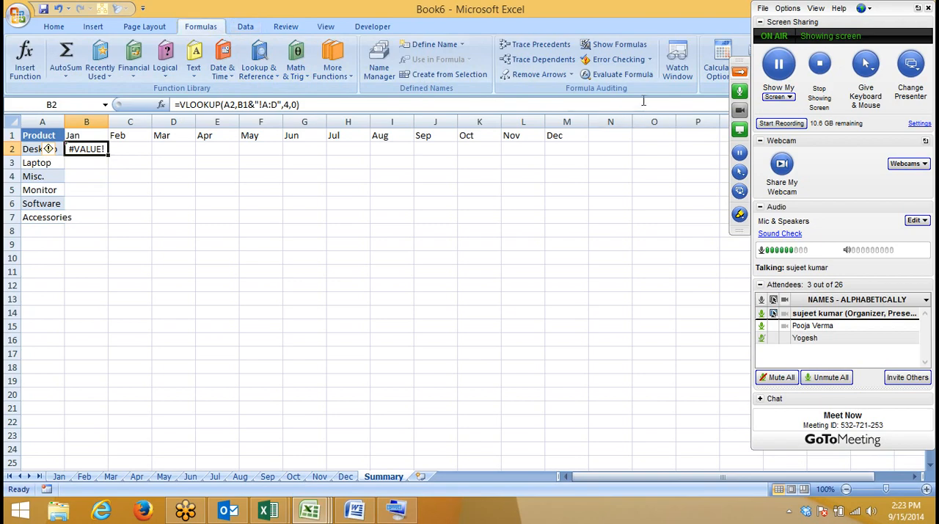
{"action": "left_click", "coordinate": [628, 77]}
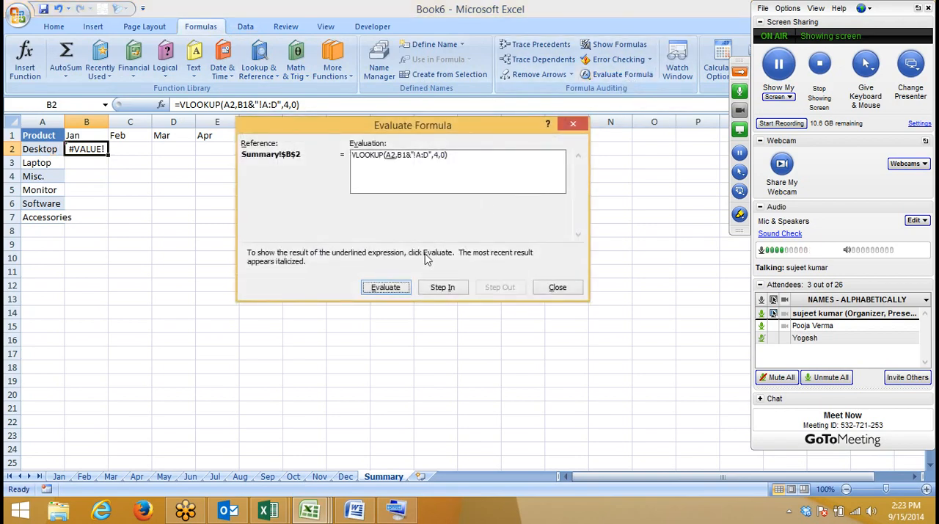
{"action": "left_click", "coordinate": [401, 292]}
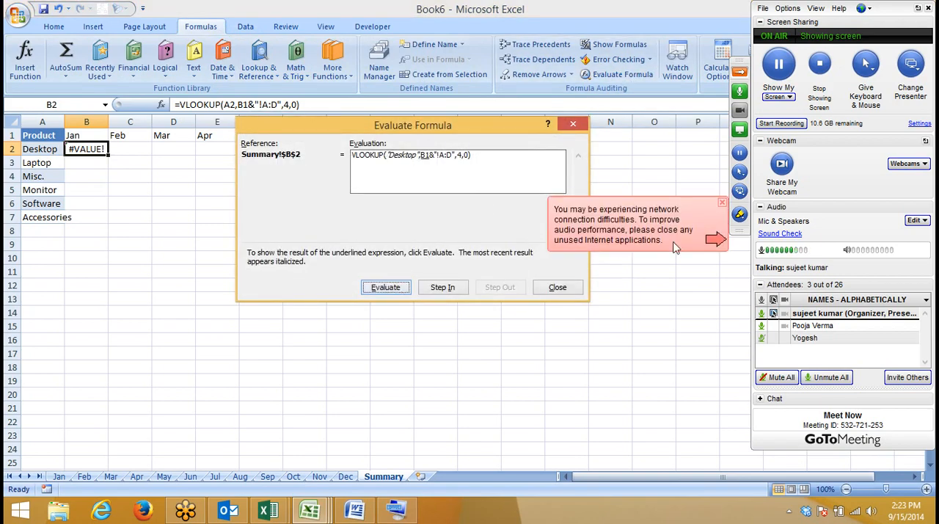
{"action": "left_click", "coordinate": [721, 206]}
{"action": "left_click", "coordinate": [390, 289]}
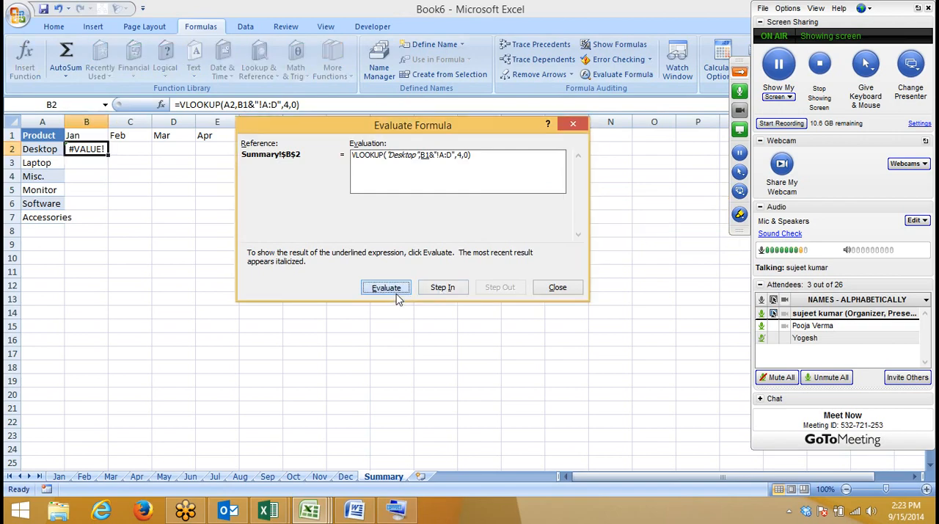
{"action": "left_click", "coordinate": [397, 292]}
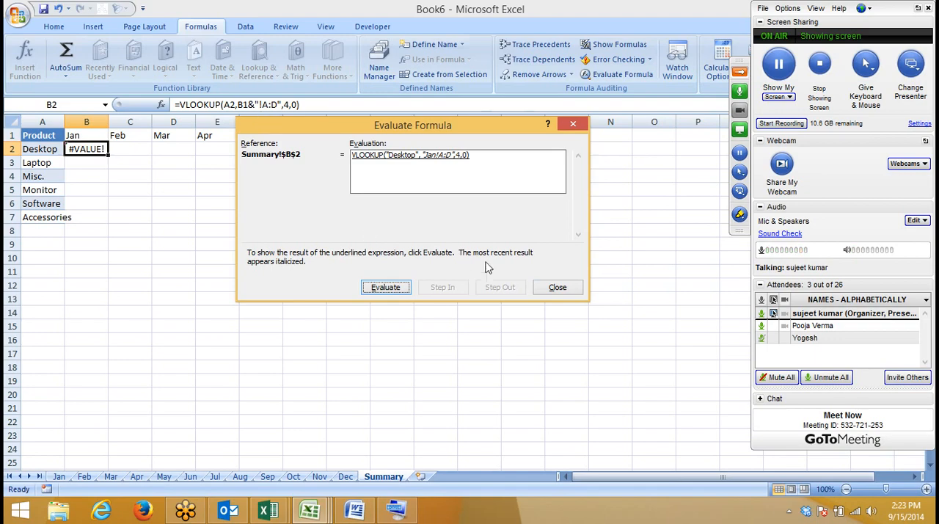
{"action": "left_click", "coordinate": [566, 291]}
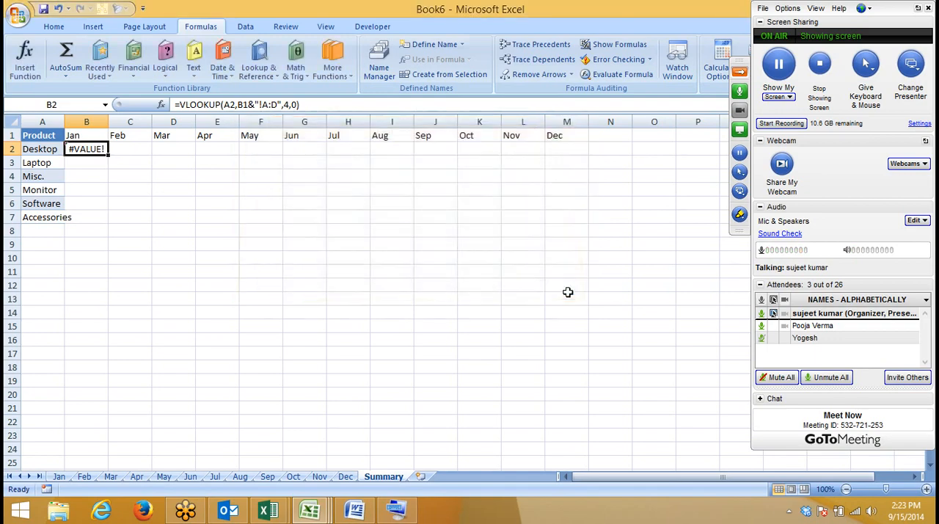
Step: Wrap the table array in the B2 formula in INDIRECT so it reads =VLOOKUP(A2,INDIRECT(B1&"!A:D"),4,0)
{"action": "left_click", "coordinate": [238, 105]}
{"action": "type", "text": "ind"}
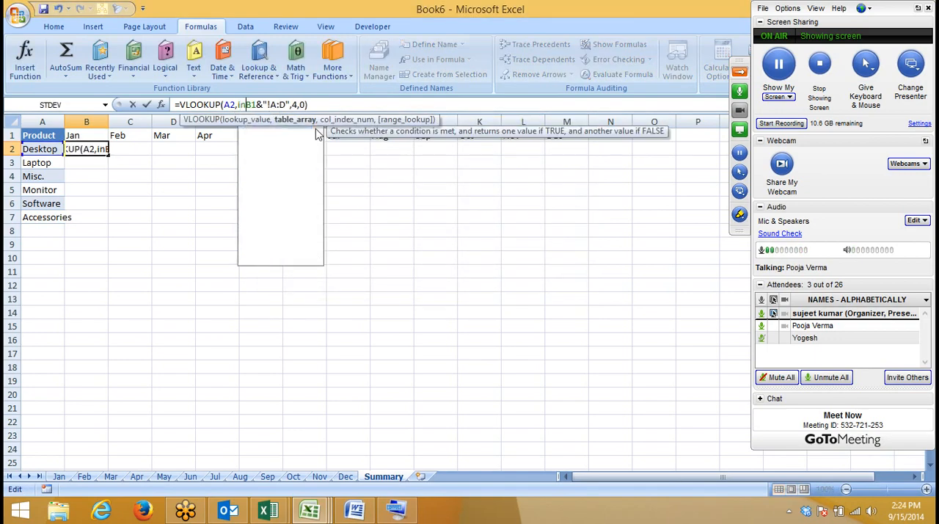
{"action": "key", "text": "Tab"}
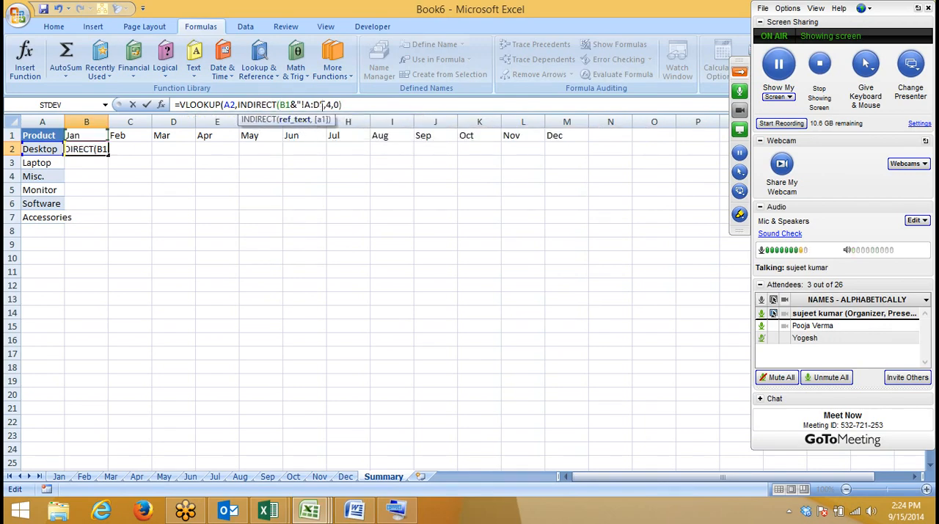
{"action": "type", "text": "B1&\"!A:D\")"}
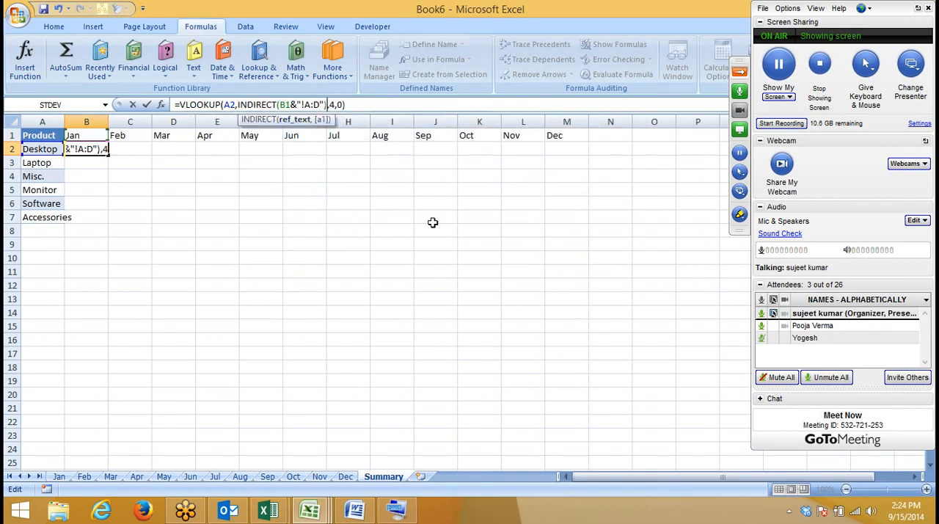
{"action": "key", "text": "ctrl+Return"}
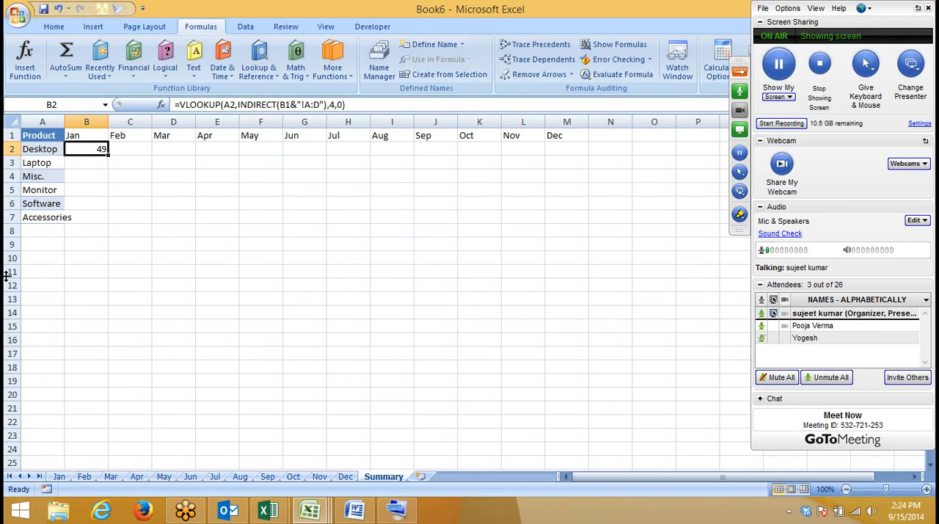
Step: Enter the text A1 in cell C10 of the Summary sheet as a temporary example and clear it
{"action": "left_click", "coordinate": [115, 261]}
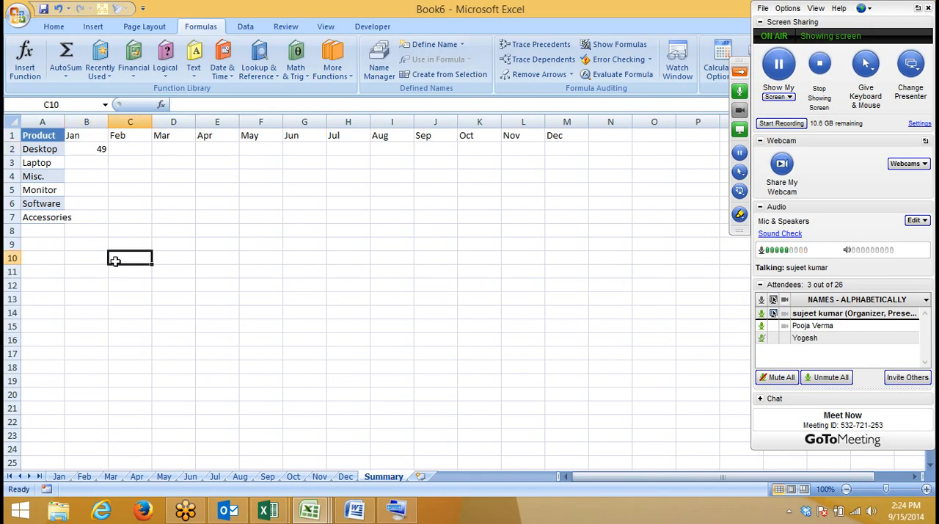
{"action": "type", "text": "A1"}
{"action": "key", "text": "Return"}
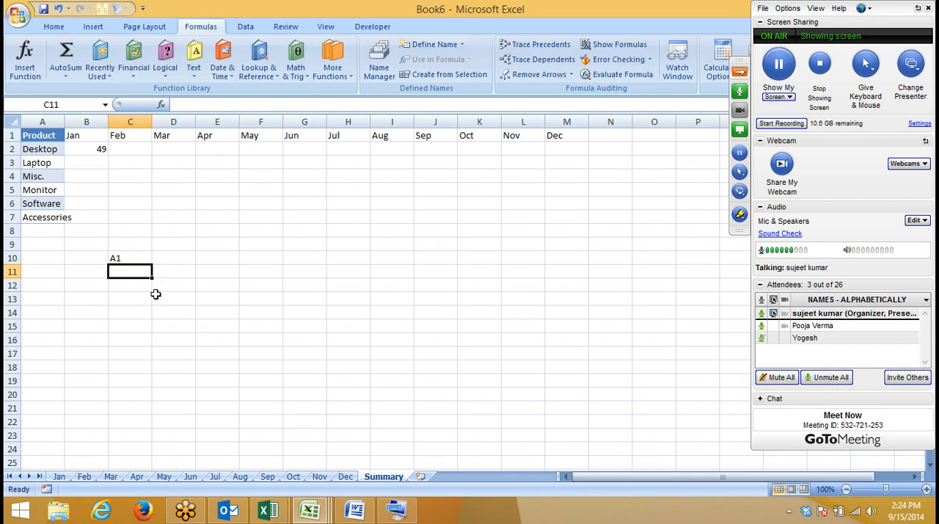
{"action": "left_click", "coordinate": [41, 137]}
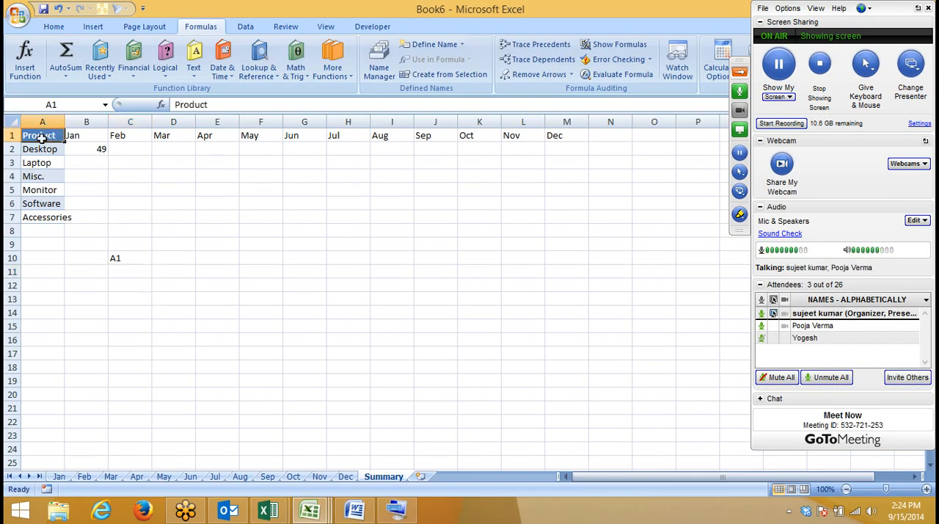
{"action": "left_click", "coordinate": [125, 260]}
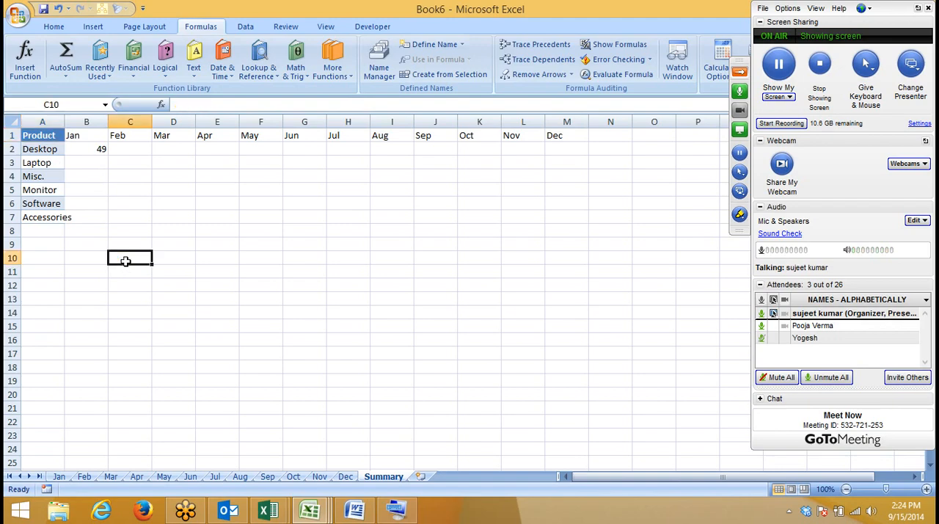
Step: Lock the B2 formula's references as $A2 and B$1, and fill it across the Summary table through M7
{"action": "left_click", "coordinate": [97, 150]}
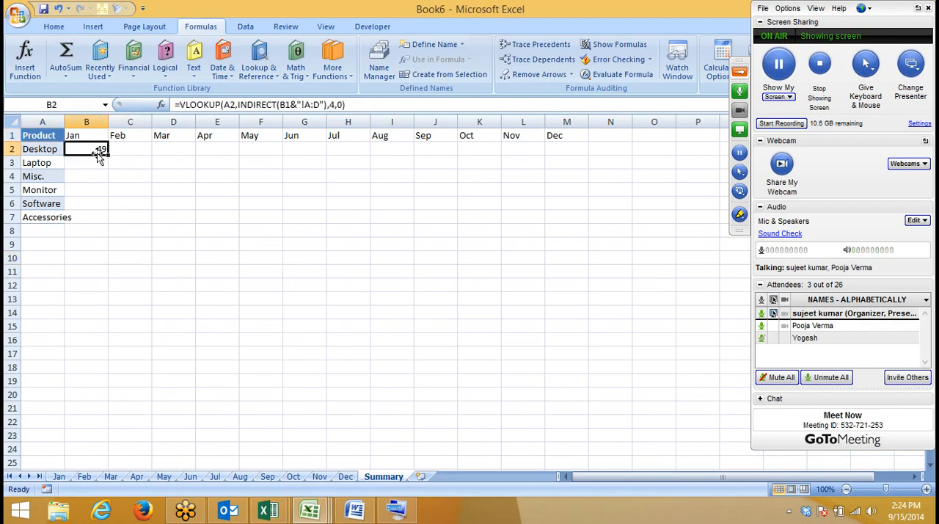
{"action": "left_click", "coordinate": [223, 105]}
{"action": "type", "text": "$"}
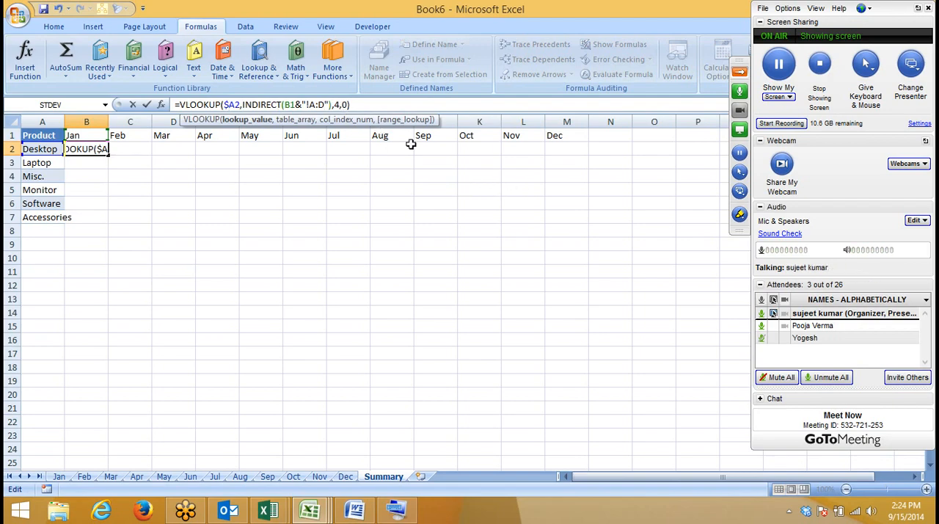
{"action": "left_click", "coordinate": [292, 105]}
{"action": "type", "text": "$"}
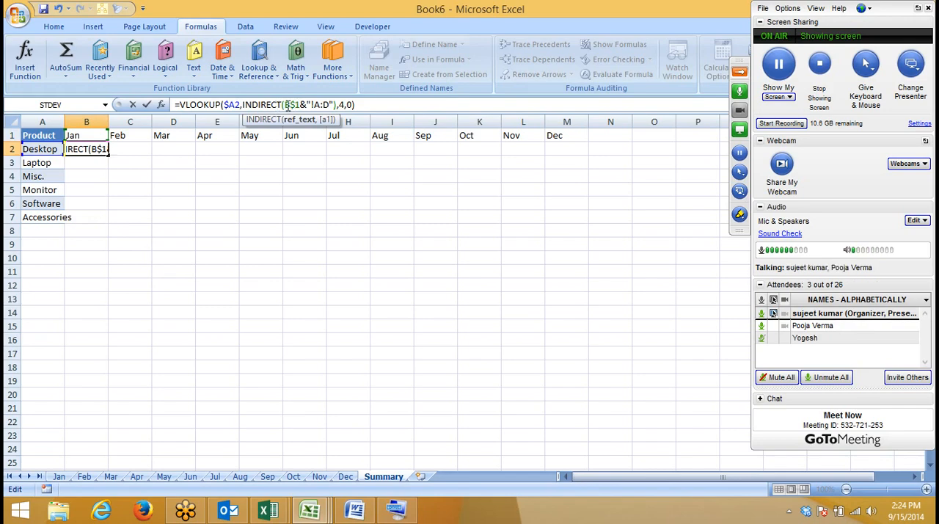
{"action": "key", "text": "ctrl+Return"}
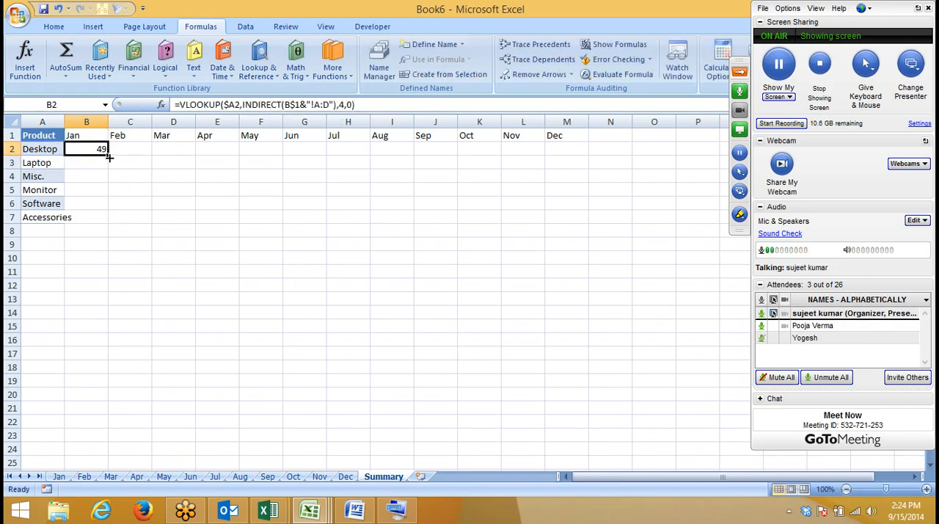
{"action": "left_click_drag", "start_coordinate": [108, 155], "coordinate": [593, 221]}
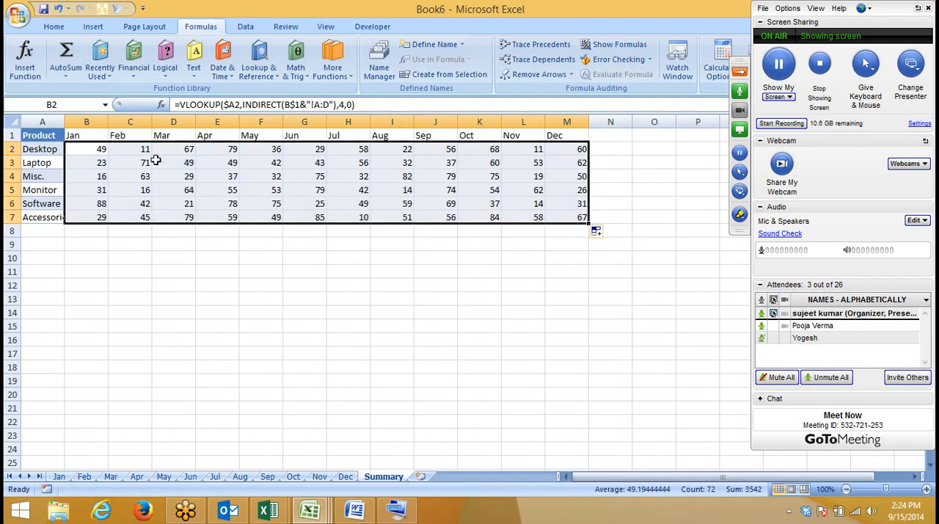
Step: Evaluate the B2 formula step by step up to the joined "Jan!A:D" text inside INDIRECT
{"action": "left_click", "coordinate": [91, 151]}
{"action": "left_click", "coordinate": [616, 74]}
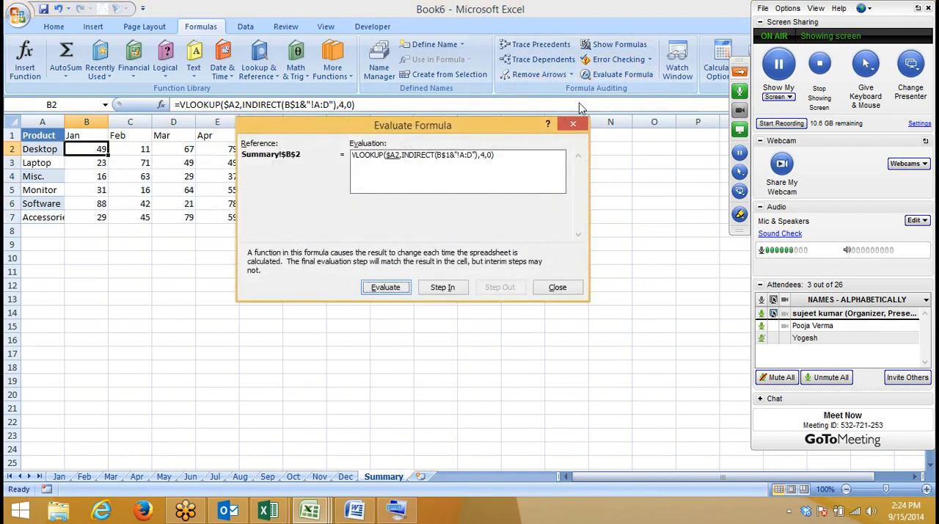
{"action": "left_click", "coordinate": [389, 290]}
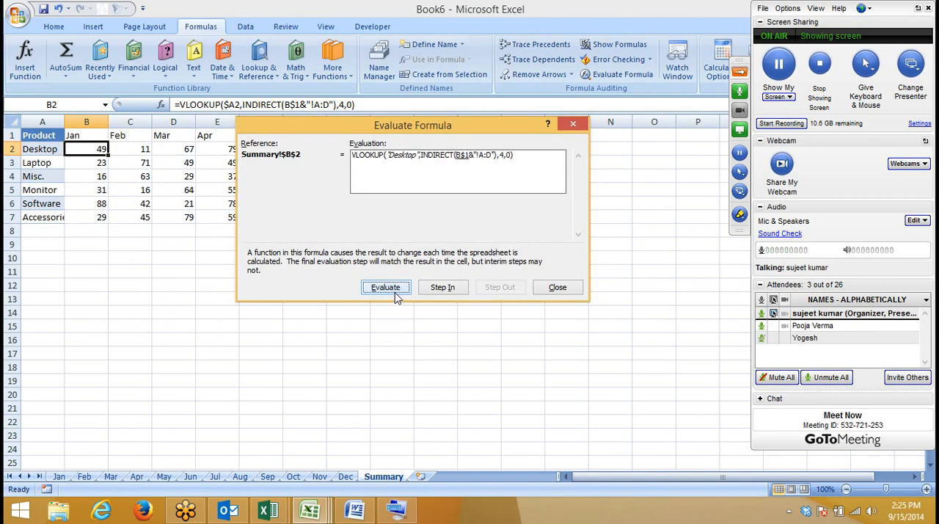
{"action": "left_click", "coordinate": [396, 295]}
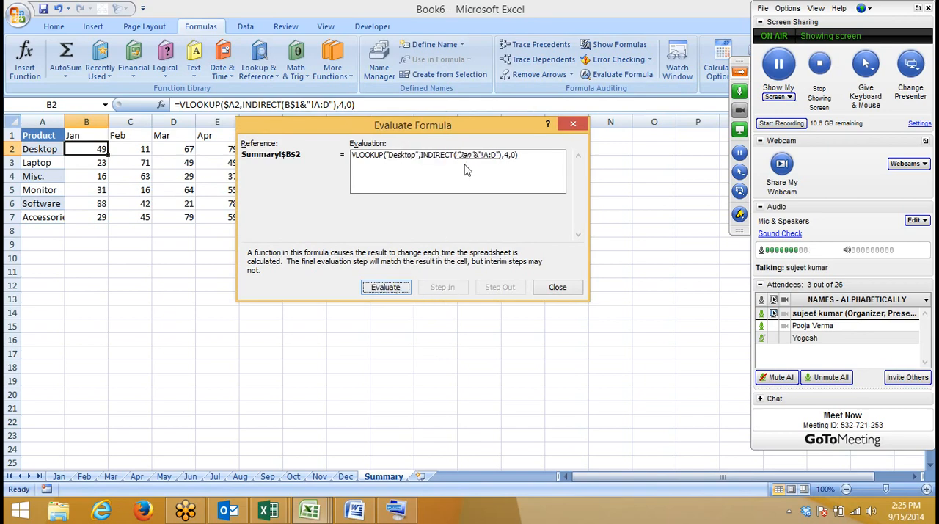
{"action": "left_click", "coordinate": [389, 289]}
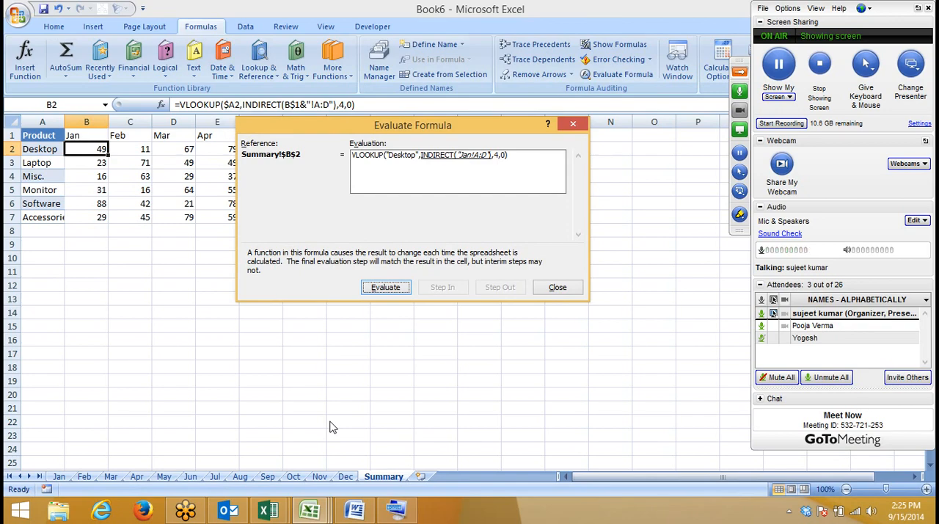
{"action": "left_click", "coordinate": [740, 190]}
{"action": "left_click", "coordinate": [741, 222]}
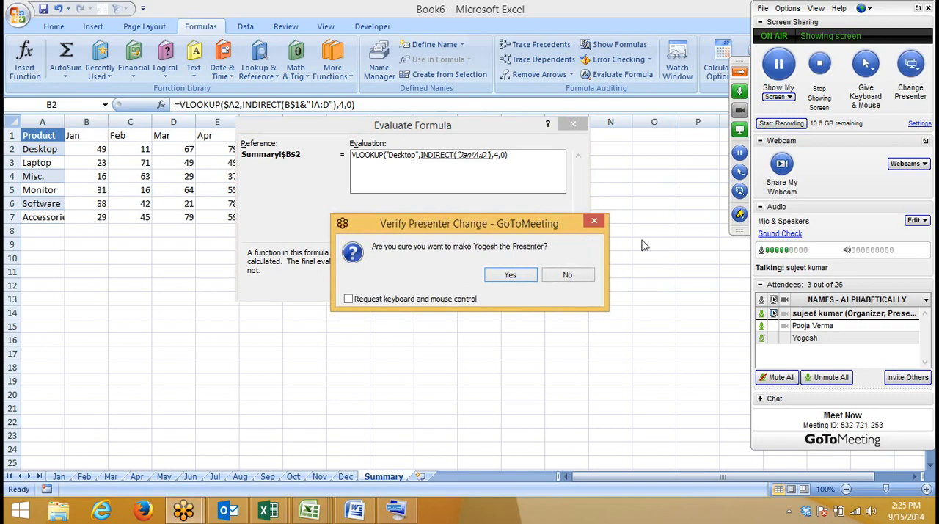
{"action": "left_click", "coordinate": [600, 221]}
Step: Mark the "Jan!A:D" text in the evaluation with the GoToMeeting pen and erase the drawing
{"action": "left_click", "coordinate": [740, 217]}
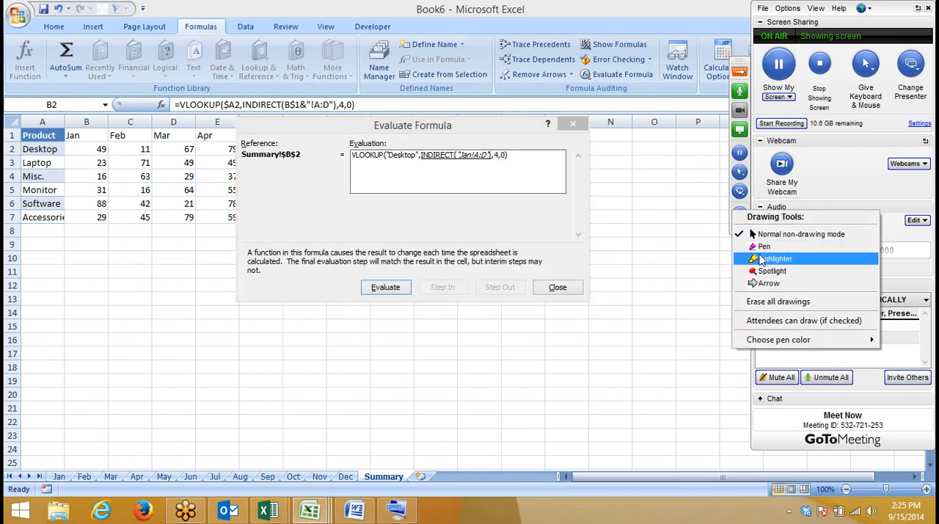
{"action": "left_click", "coordinate": [781, 199]}
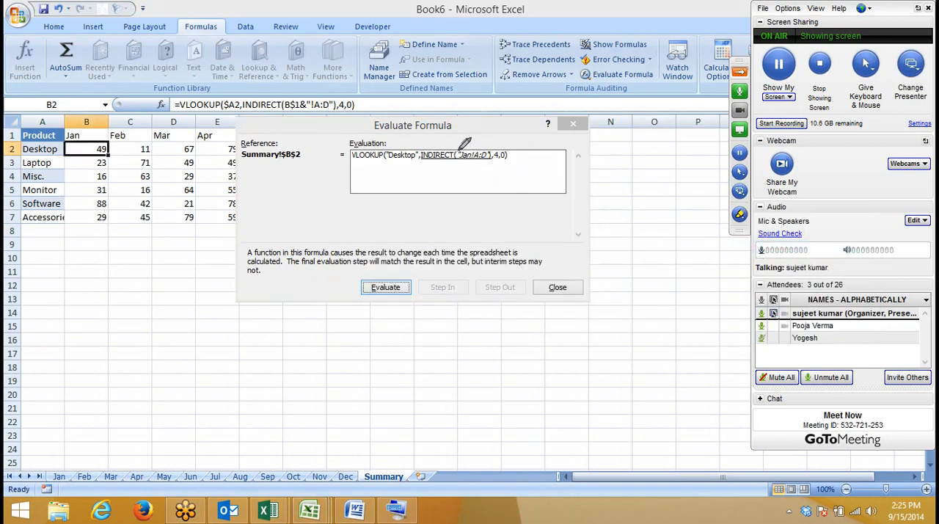
{"action": "left_click_drag", "start_coordinate": [462, 148], "coordinate": [490, 148]}
{"action": "right_click", "coordinate": [497, 209]}
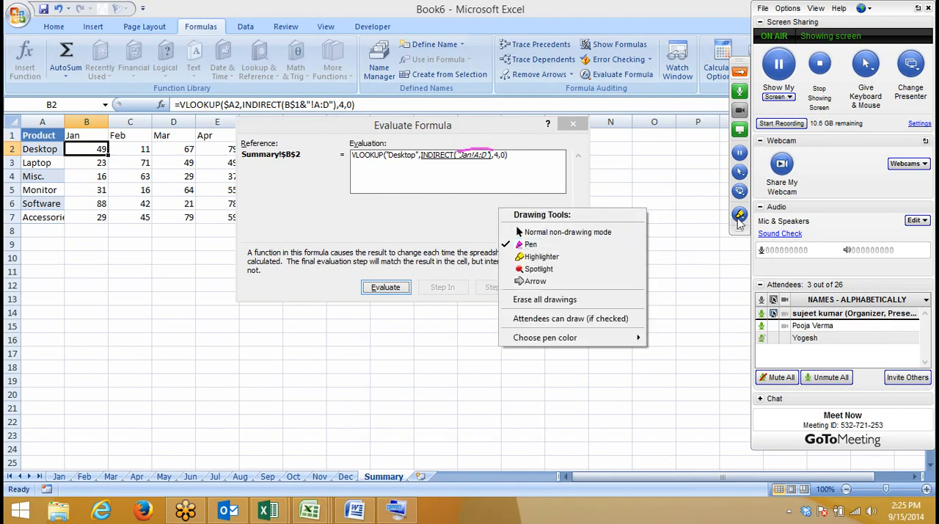
{"action": "left_click", "coordinate": [604, 302]}
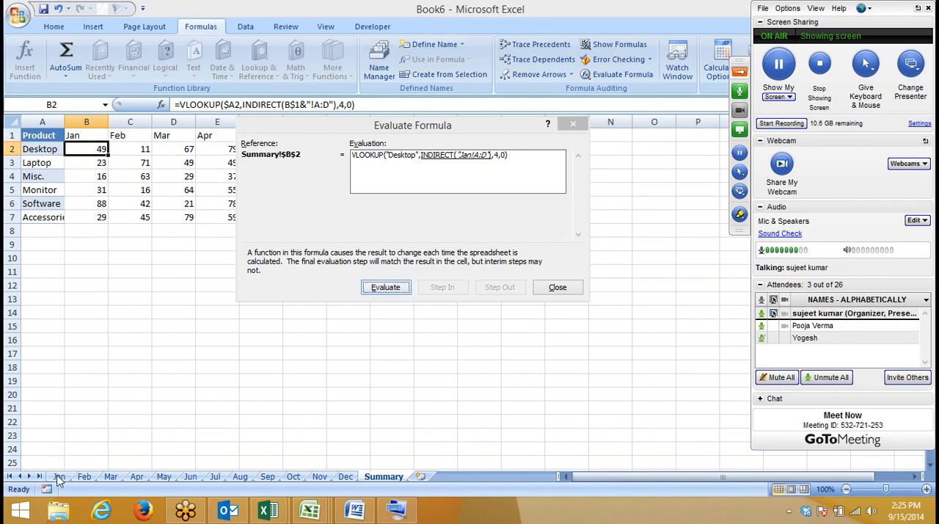
Step: Evaluate the remaining INDIRECT and VLOOKUP stages of the B2 formula and close the evaluation
{"action": "left_click", "coordinate": [385, 287]}
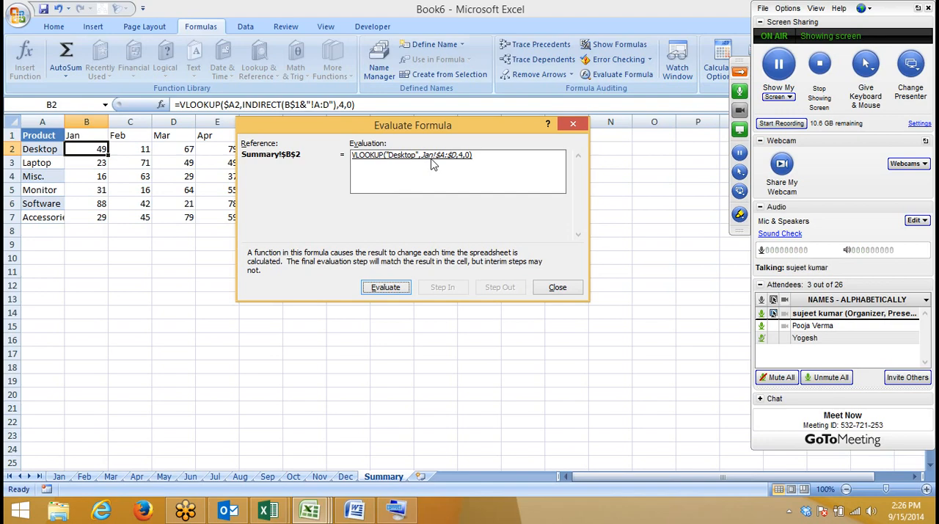
{"action": "left_click", "coordinate": [389, 288]}
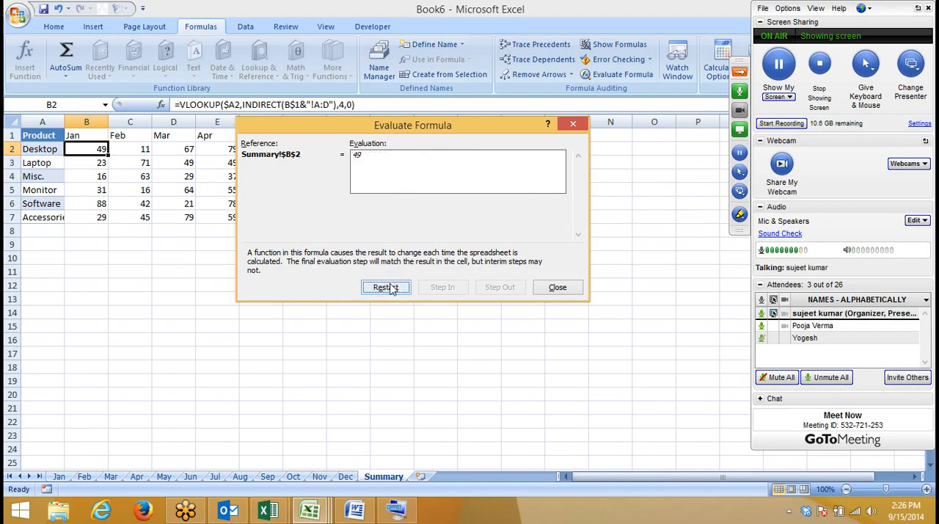
{"action": "left_click", "coordinate": [560, 289]}
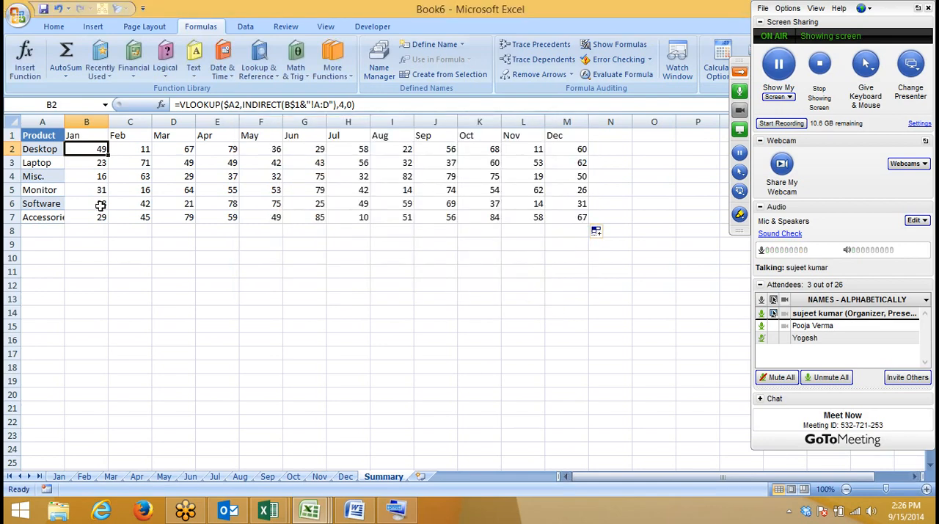
Step: Evaluate the Feb formula in C2 step by step and inspect the filled formulas in I4 and L5
{"action": "left_click", "coordinate": [131, 151]}
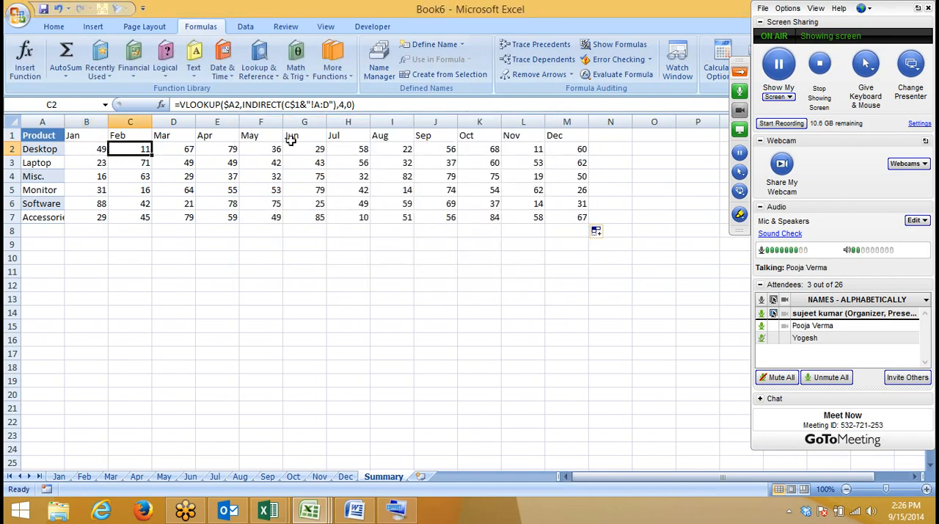
{"action": "left_click", "coordinate": [587, 76]}
{"action": "left_click", "coordinate": [383, 289]}
{"action": "left_click", "coordinate": [382, 291]}
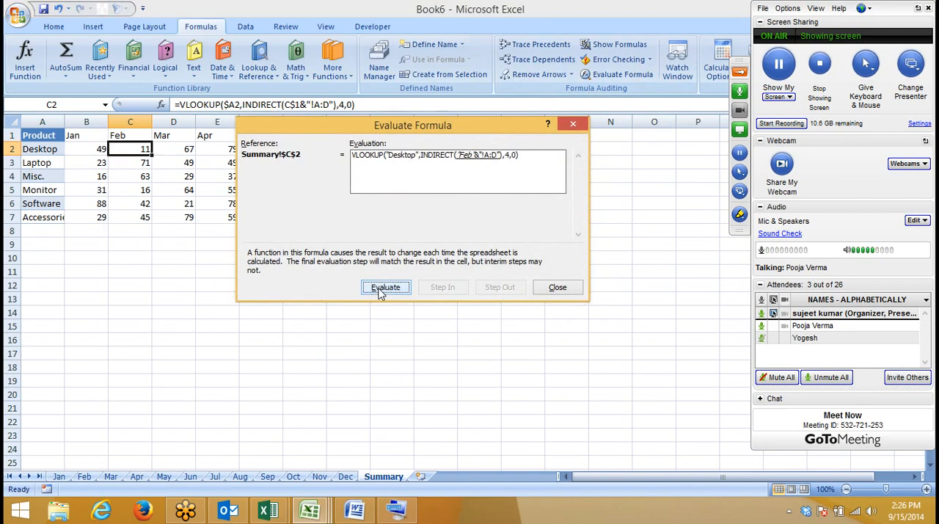
{"action": "left_click", "coordinate": [380, 290]}
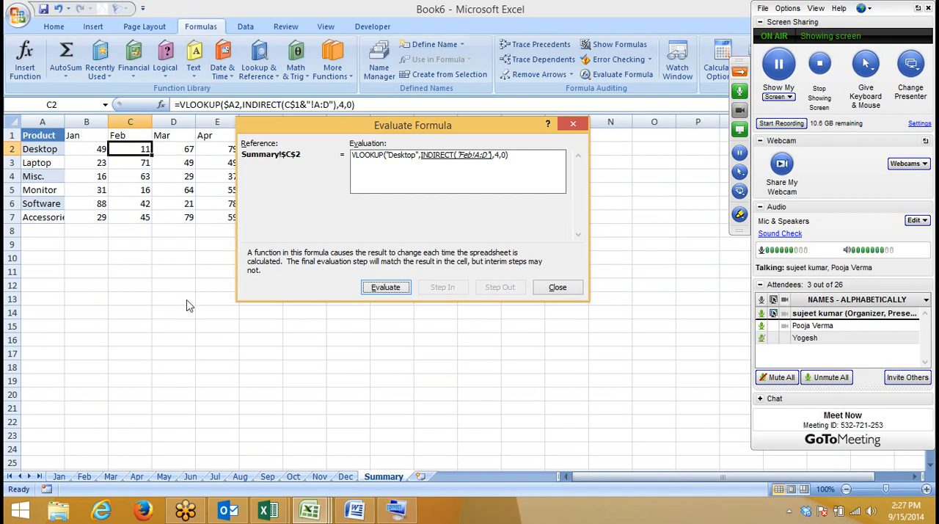
{"action": "left_click", "coordinate": [398, 288]}
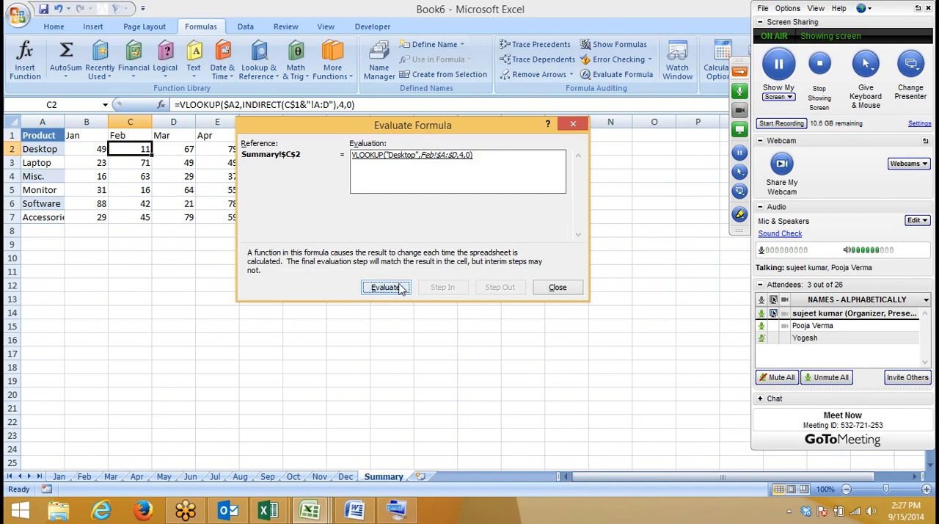
{"action": "left_click", "coordinate": [557, 287]}
{"action": "left_click", "coordinate": [381, 176]}
{"action": "left_click", "coordinate": [517, 187]}
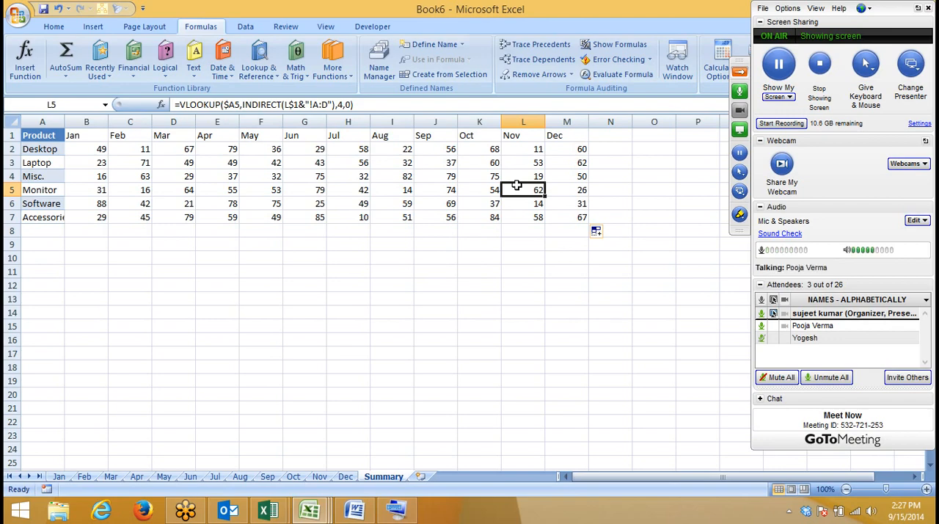
Step: Narrow the Call Duration column in Book4 and copy columns C:J, Product to Agent ID, into a new workbook at A1
{"action": "left_click", "coordinate": [311, 512]}
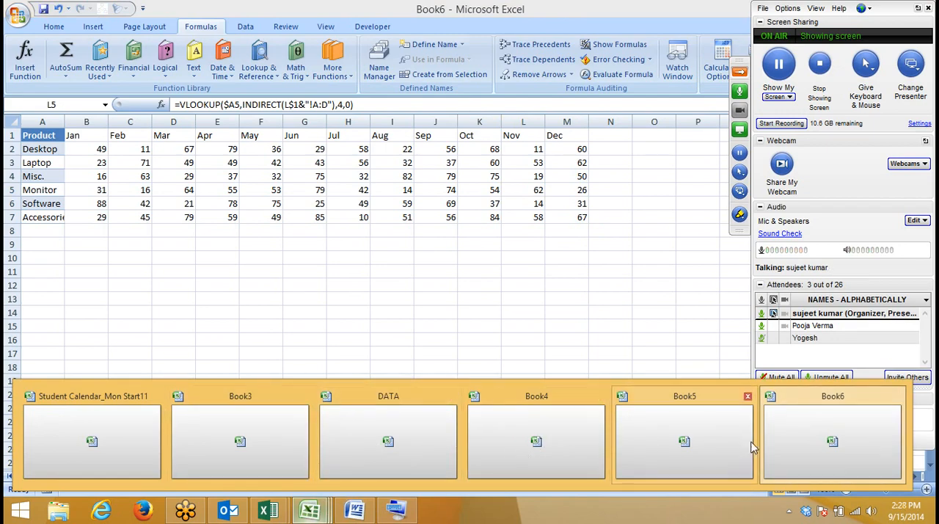
{"action": "left_click", "coordinate": [555, 441]}
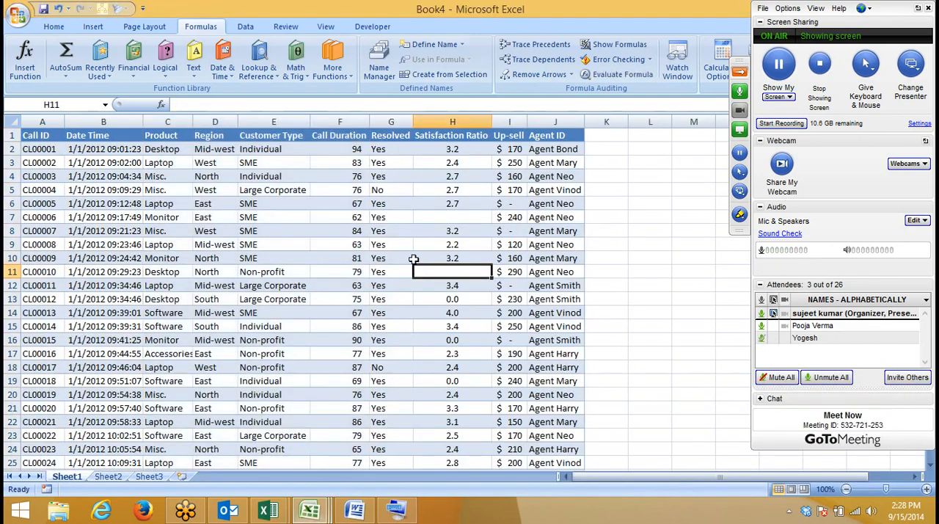
{"action": "left_click_drag", "start_coordinate": [371, 122], "coordinate": [346, 122]}
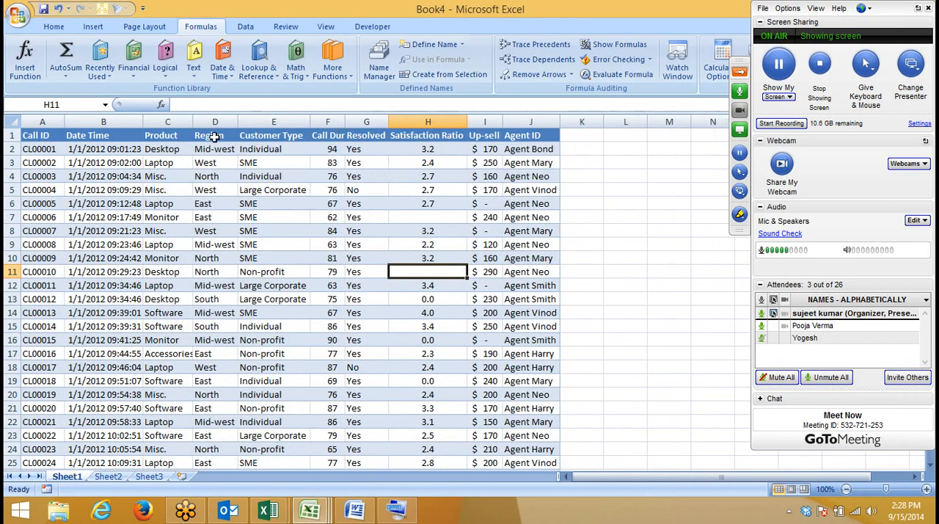
{"action": "left_click_drag", "start_coordinate": [160, 122], "coordinate": [517, 125]}
{"action": "key", "text": "ctrl+c"}
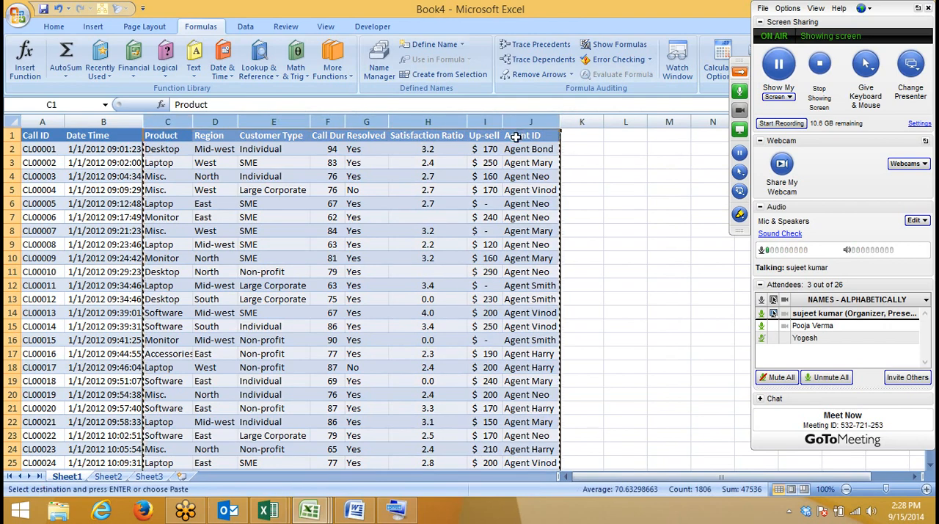
{"action": "key", "text": "ctrl+Tab"}
{"action": "key", "text": "ctrl+v"}
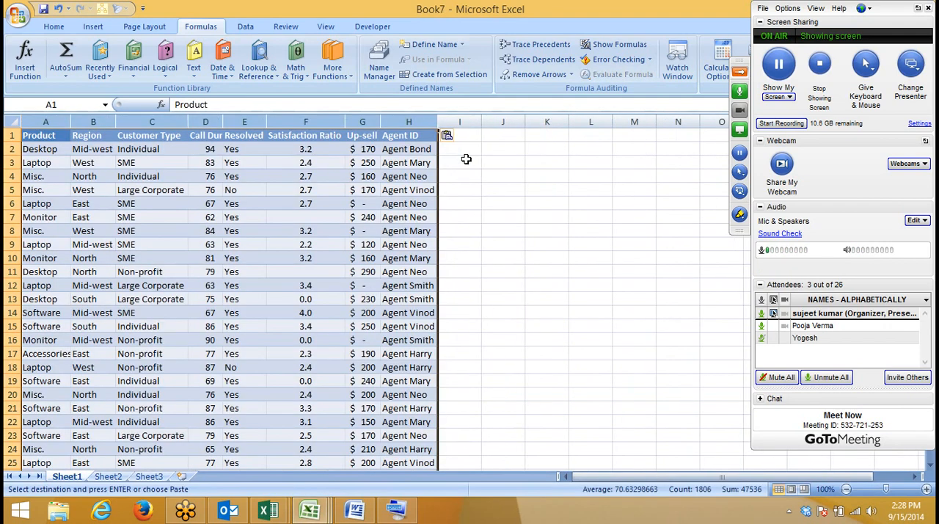
{"action": "left_click", "coordinate": [526, 184]}
Step: Copy the product Desktop from A2 into cell K2 as the lookup value
{"action": "left_click_drag", "start_coordinate": [51, 150], "coordinate": [22, 394]}
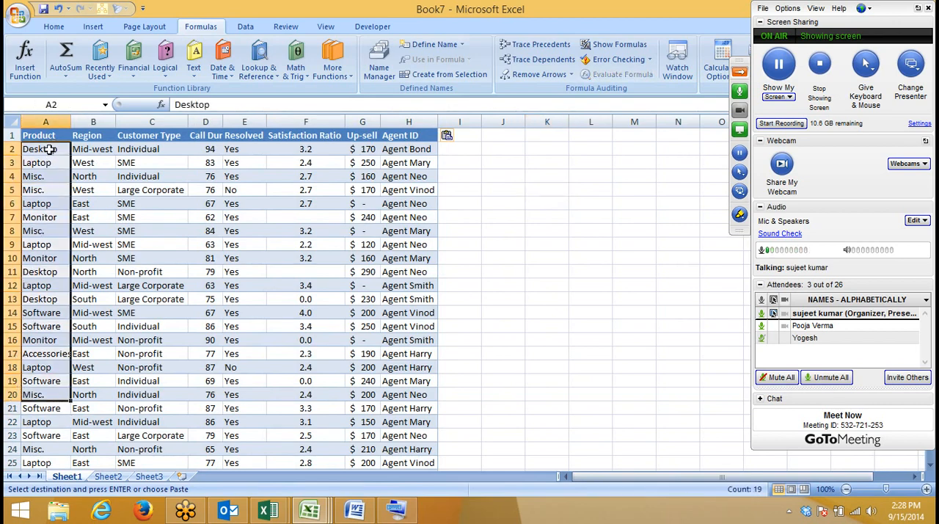
{"action": "left_click", "coordinate": [47, 120]}
{"action": "left_click", "coordinate": [46, 152]}
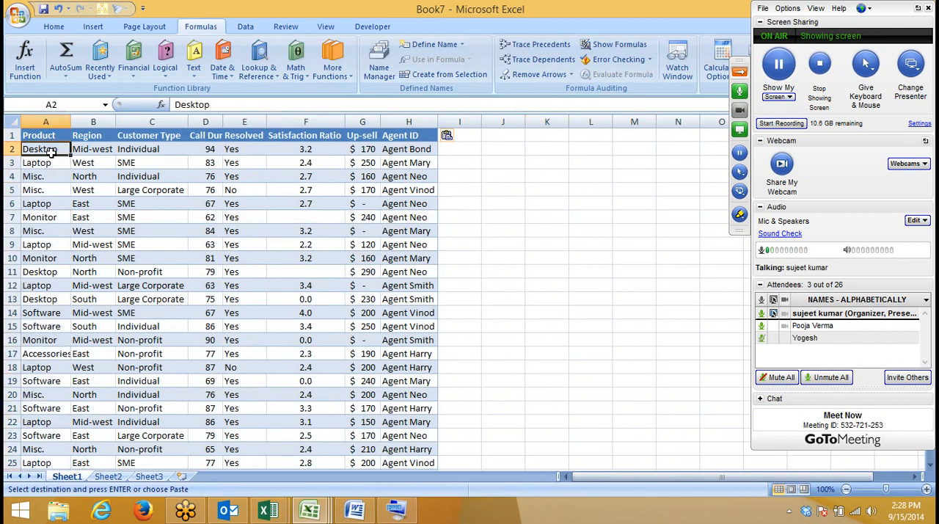
{"action": "key", "text": "ctrl+c"}
{"action": "left_click", "coordinate": [547, 149]}
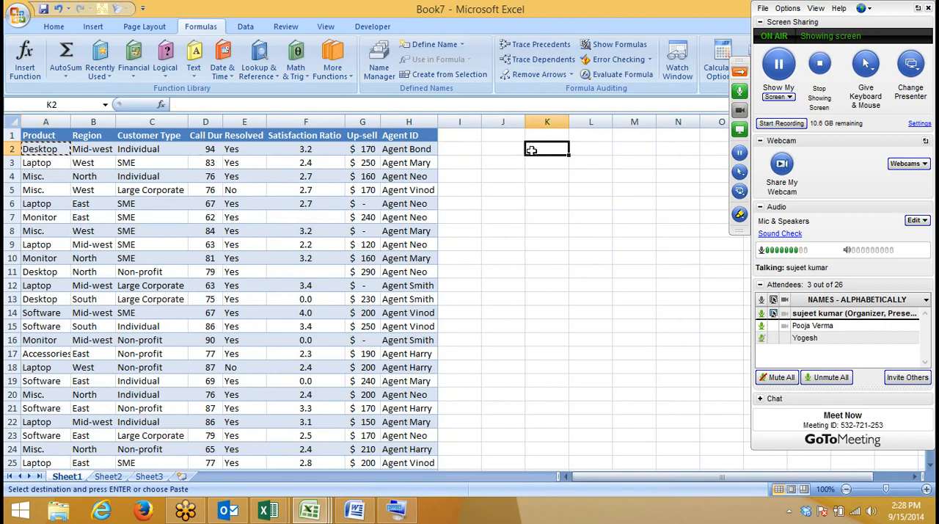
{"action": "key", "text": "ctrl+v"}
{"action": "left_click", "coordinate": [547, 204]}
{"action": "left_click_drag", "start_coordinate": [81, 136], "coordinate": [392, 135]}
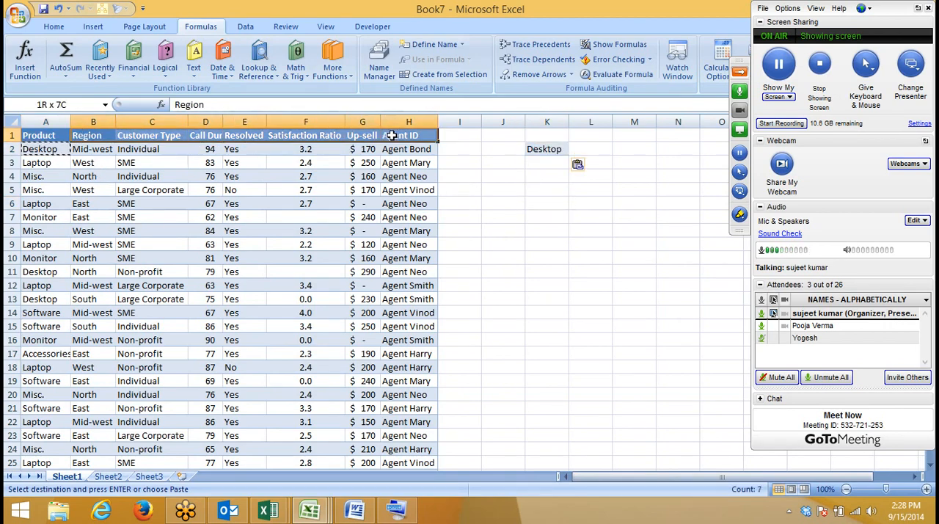
{"action": "left_click", "coordinate": [565, 206]}
{"action": "key", "text": "Escape"}
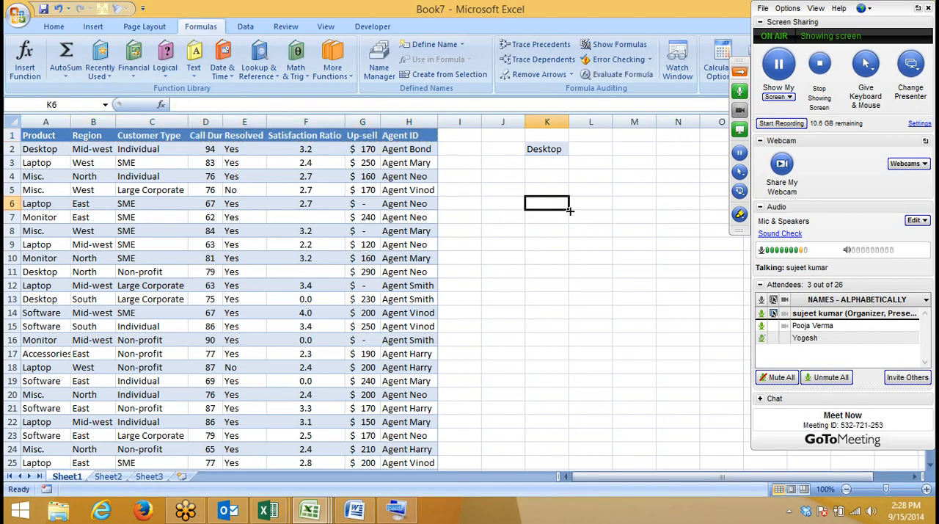
Step: Copy the headers Region to Agent ID from B1:H1 into row 6 starting at K6
{"action": "left_click_drag", "start_coordinate": [100, 141], "coordinate": [382, 141]}
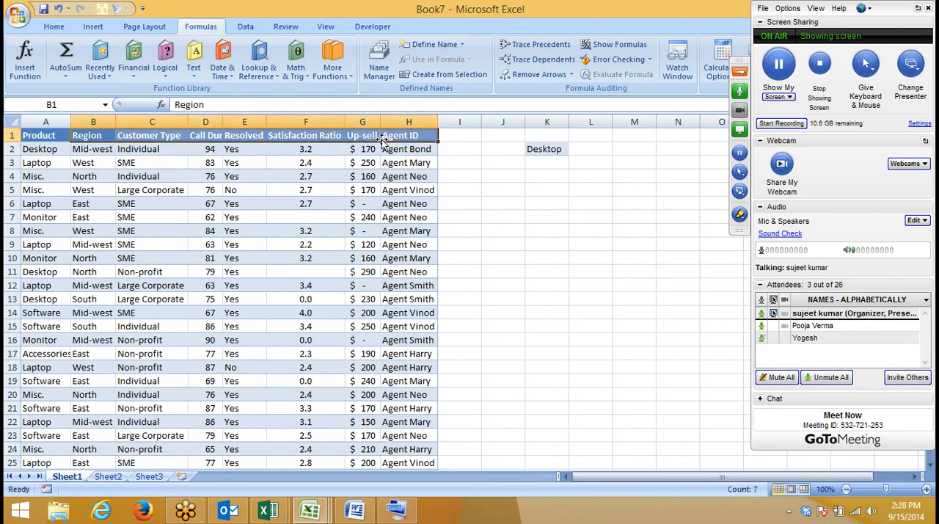
{"action": "key", "text": "ctrl+c"}
{"action": "left_click", "coordinate": [550, 202]}
{"action": "key", "text": "ctrl+v"}
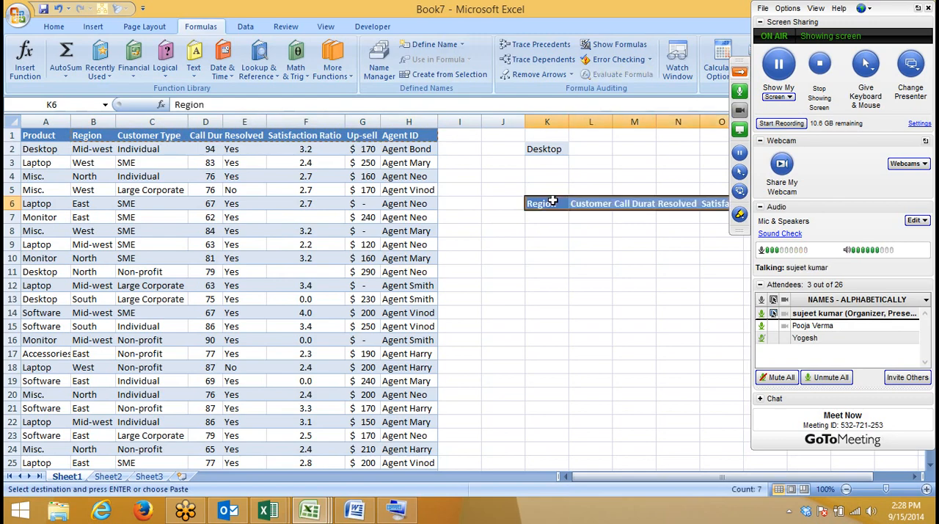
Step: Enter the header Sr. in J6, beside the Region header
{"action": "left_click", "coordinate": [508, 203]}
{"action": "type", "text": "Sr"}
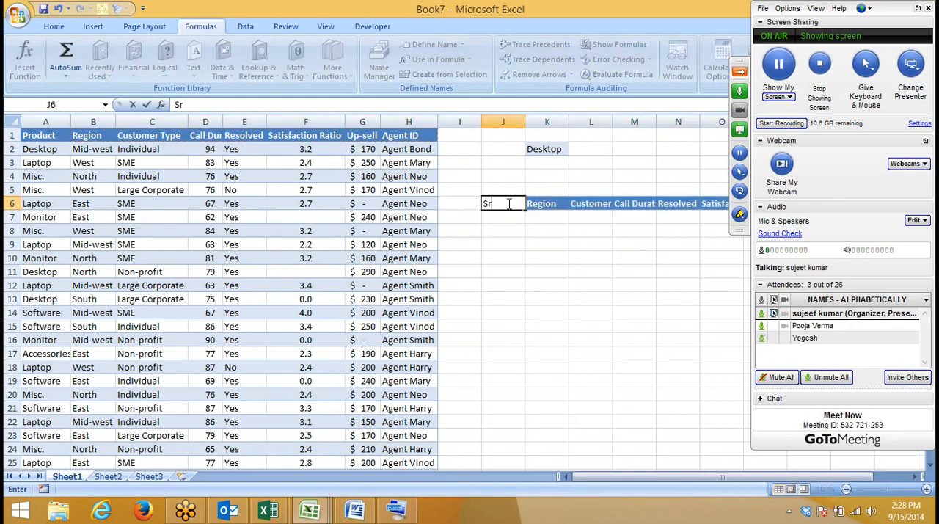
{"action": "type", "text": "."}
{"action": "left_click", "coordinate": [460, 244]}
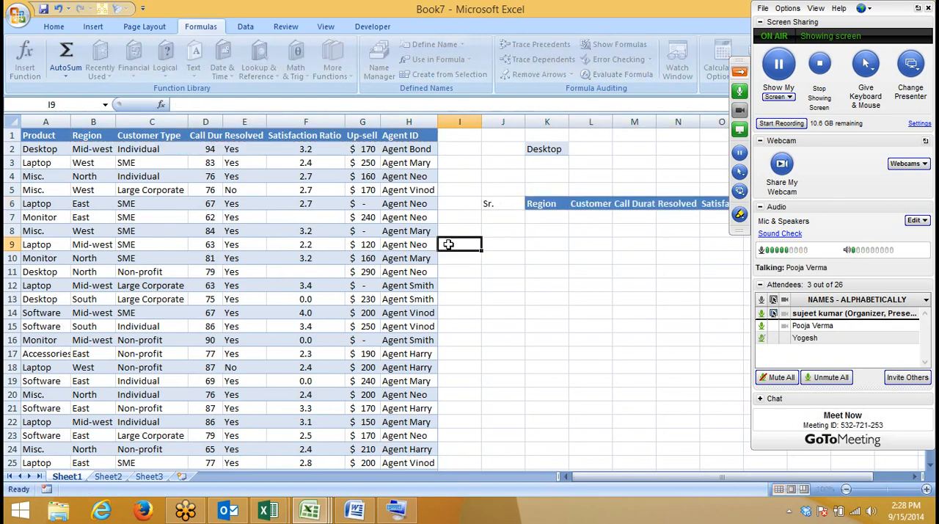
Step: Filter the table to the product Desktop, review the matching rows, and remove the filter
{"action": "left_click", "coordinate": [30, 135]}
{"action": "key", "text": "ctrl+shift+l"}
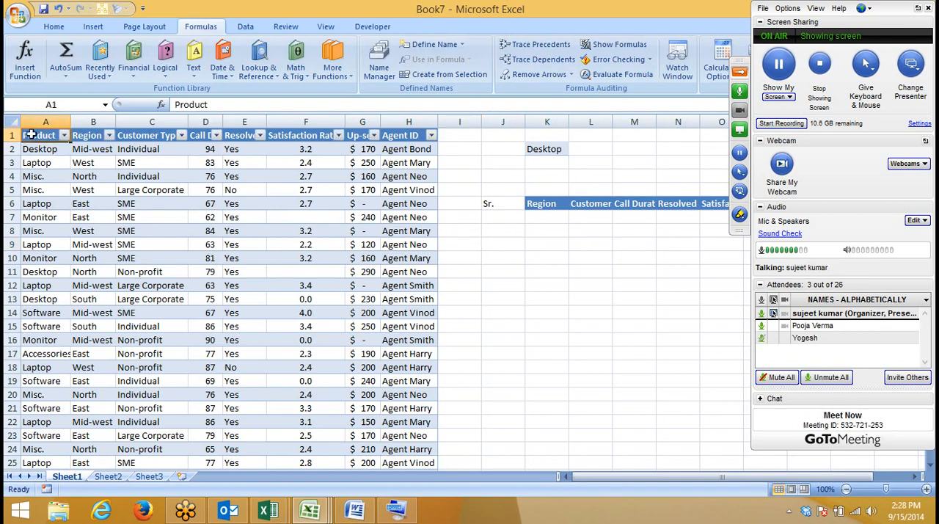
{"action": "left_click", "coordinate": [63, 136]}
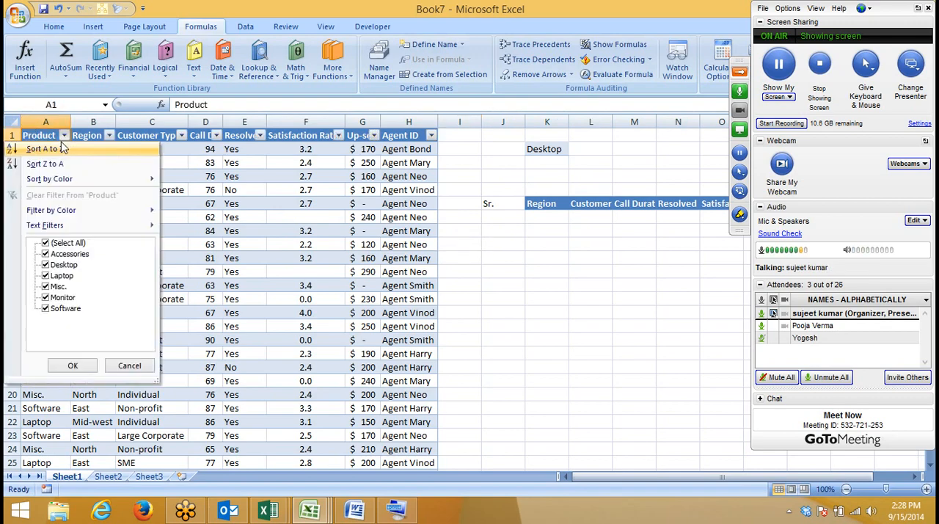
{"action": "left_click", "coordinate": [44, 243]}
{"action": "left_click", "coordinate": [46, 265]}
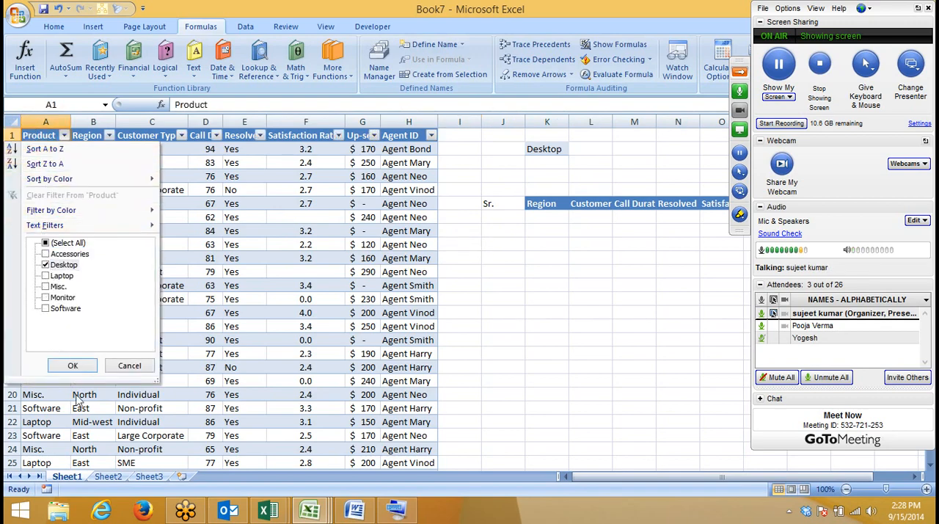
{"action": "left_click", "coordinate": [73, 365]}
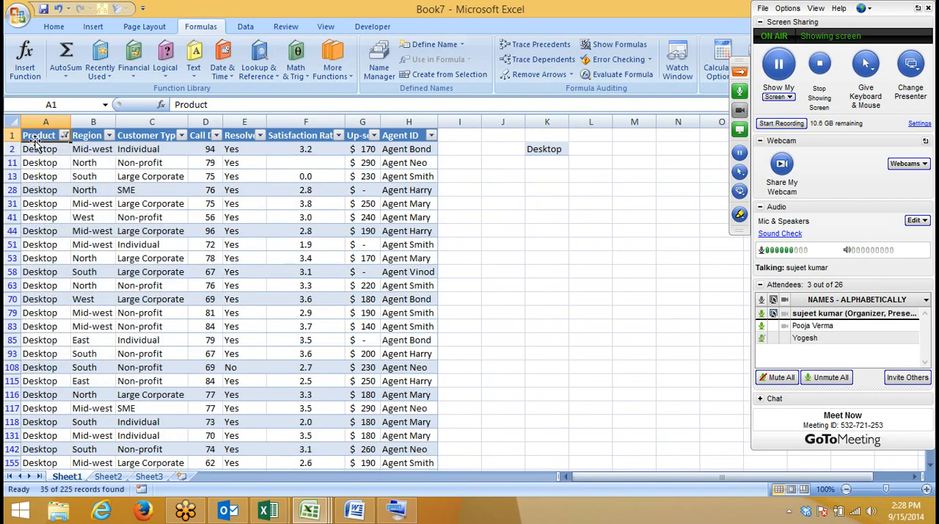
{"action": "left_click_drag", "start_coordinate": [36, 149], "coordinate": [115, 251]}
{"action": "scroll", "coordinate": [172, 229], "scroll_direction": "down", "scroll_amount": 1}
{"action": "scroll", "coordinate": [172, 229], "scroll_direction": "up", "scroll_amount": 2}
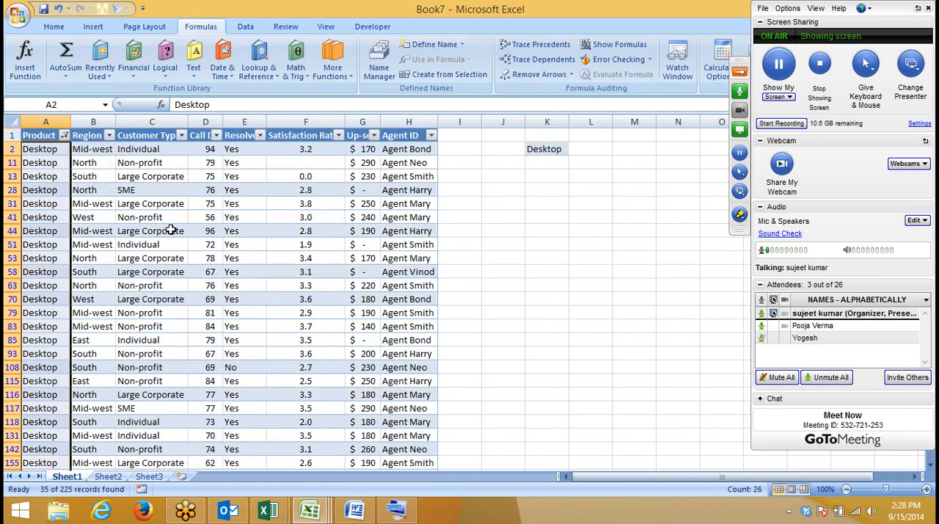
{"action": "key", "text": "ctrl+shift+l"}
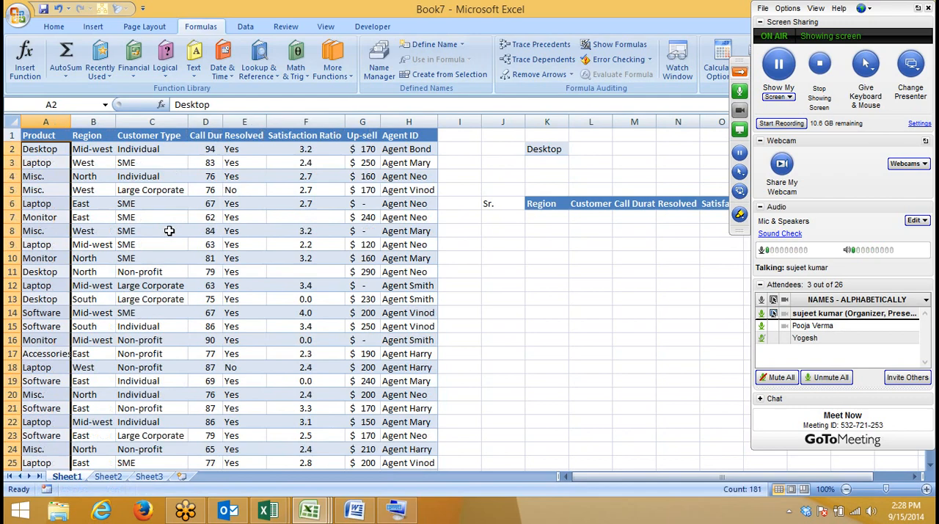
Step: Collapse the meeting control panel to uncover the lookup area of the worksheet
{"action": "left_click", "coordinate": [557, 149]}
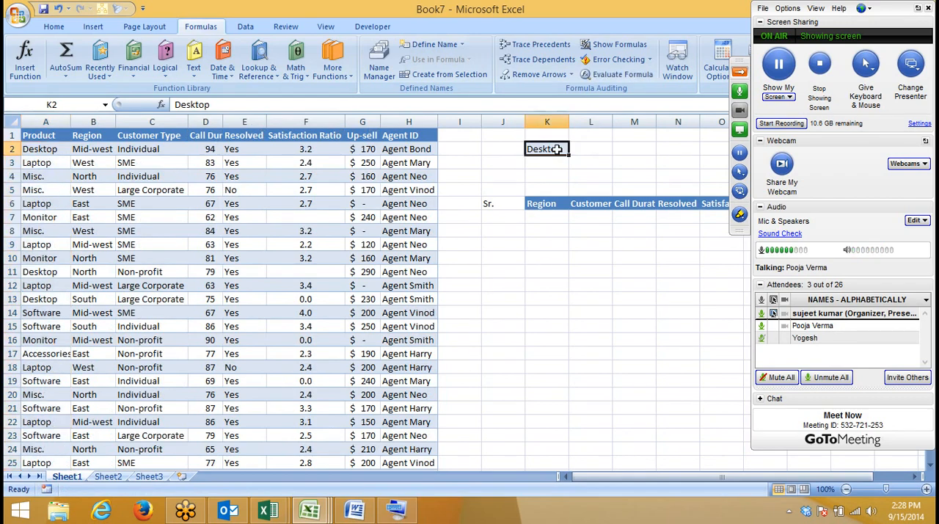
{"action": "left_click", "coordinate": [750, 80]}
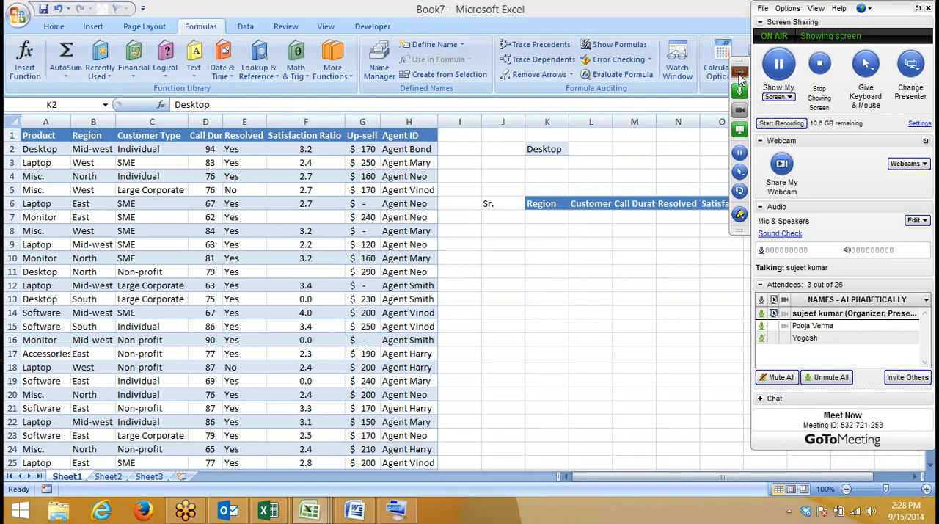
{"action": "left_click", "coordinate": [739, 73]}
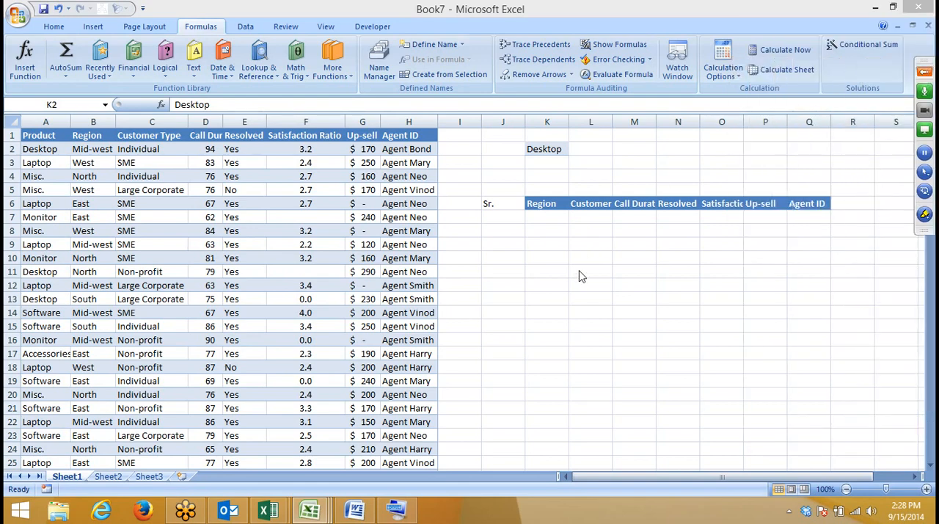
{"action": "left_click", "coordinate": [566, 165]}
{"action": "left_click", "coordinate": [547, 214]}
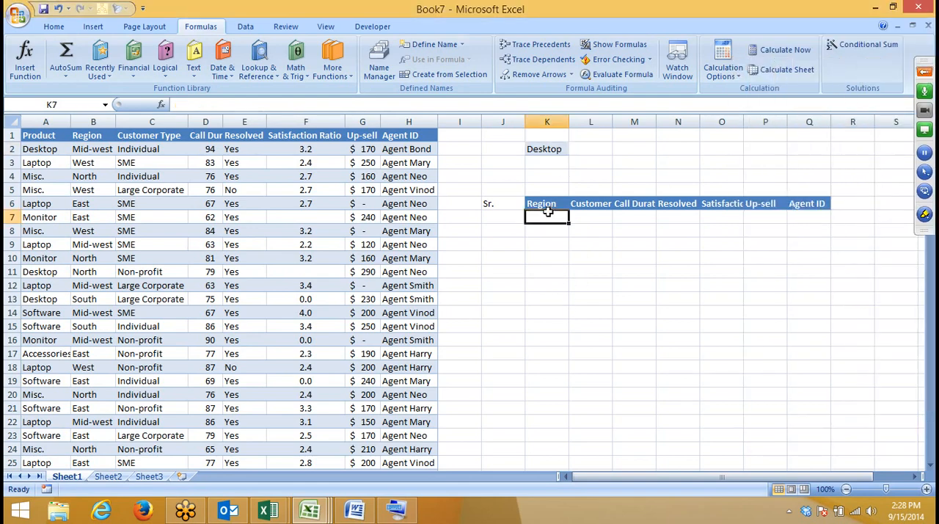
{"action": "left_click", "coordinate": [486, 229]}
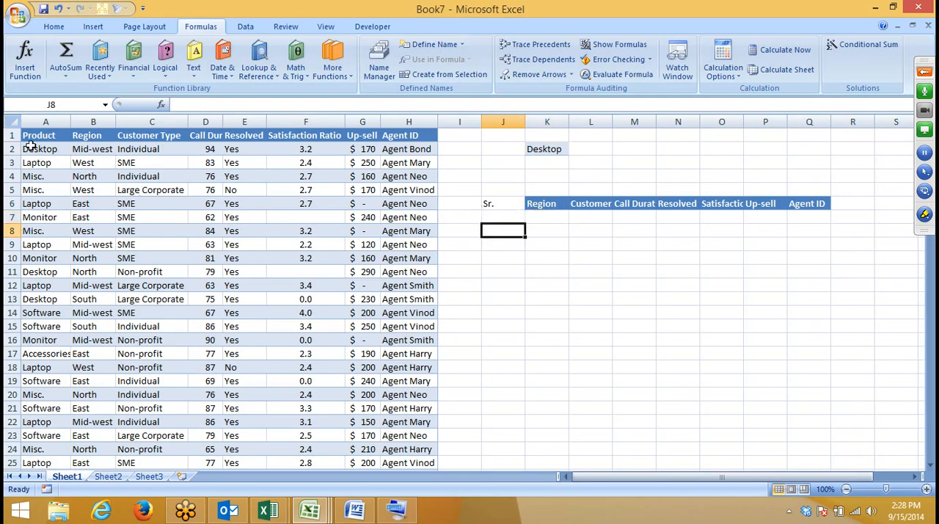
Step: Insert a blank helper column before the Product column
{"action": "left_click_drag", "start_coordinate": [29, 147], "coordinate": [41, 272]}
{"action": "left_click", "coordinate": [50, 122]}
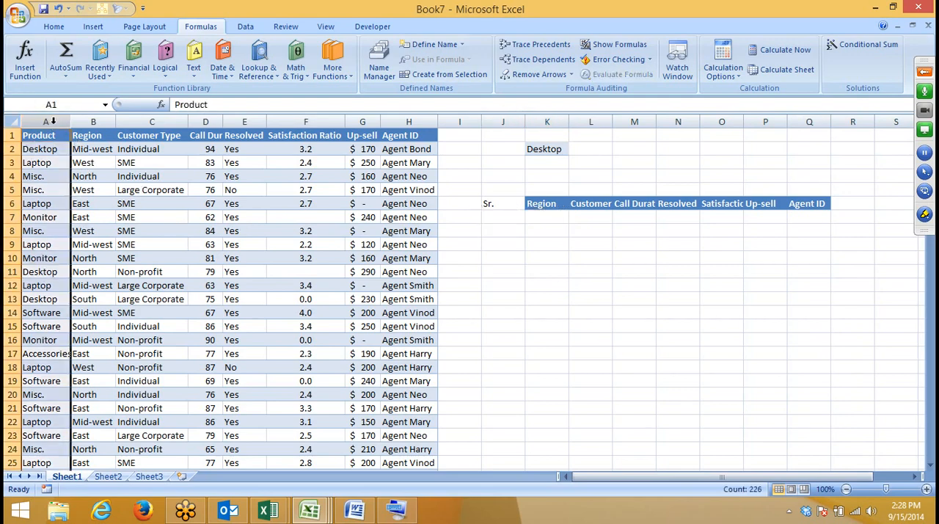
{"action": "right_click", "coordinate": [53, 122]}
{"action": "left_click", "coordinate": [88, 194]}
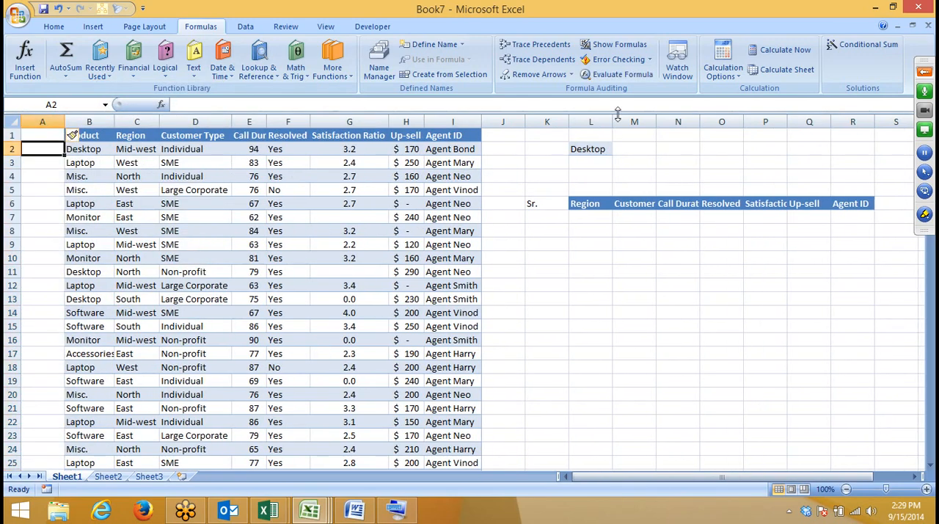
Step: Enter =COUNTIF(B:B,B2) in A2 to count the product's occurrences in column B
{"action": "type", "text": "=cou"}
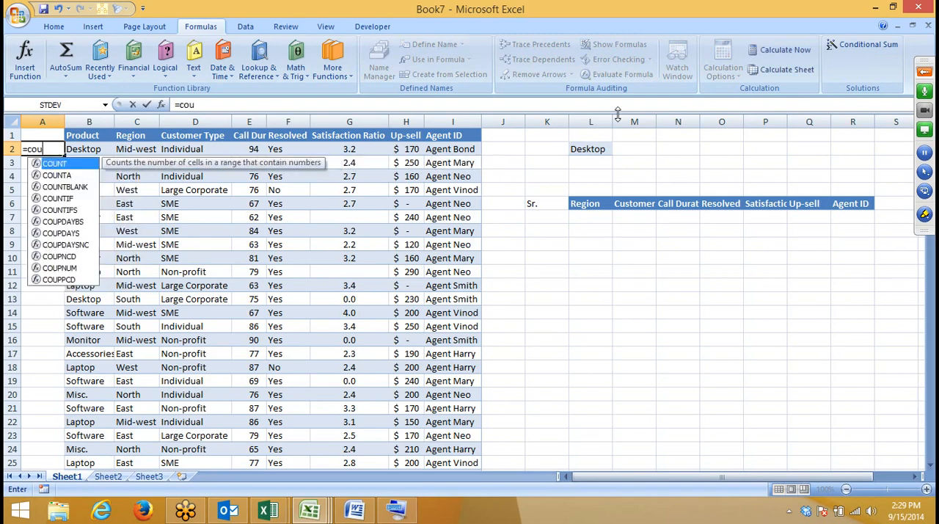
{"action": "key", "text": "Down"}
{"action": "key", "text": "Down"}
{"action": "key", "text": "Tab"}
{"action": "key", "text": "Right"}
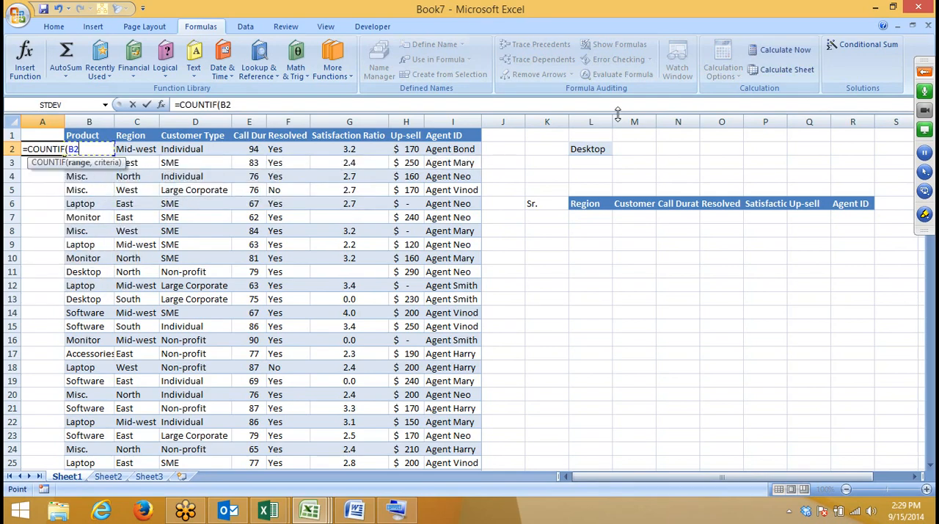
{"action": "key", "text": "ctrl+space"}
{"action": "type", "text": ","}
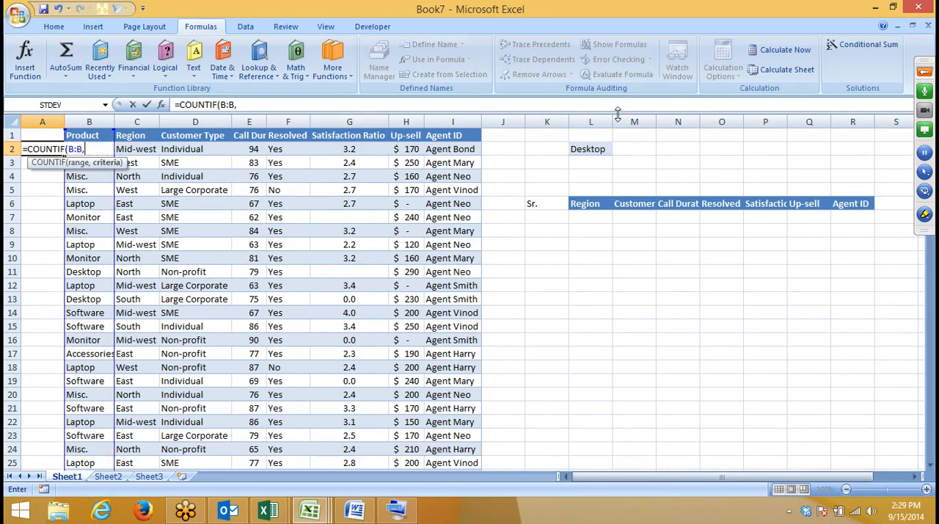
{"action": "key", "text": "Right"}
{"action": "key", "text": "Return"}
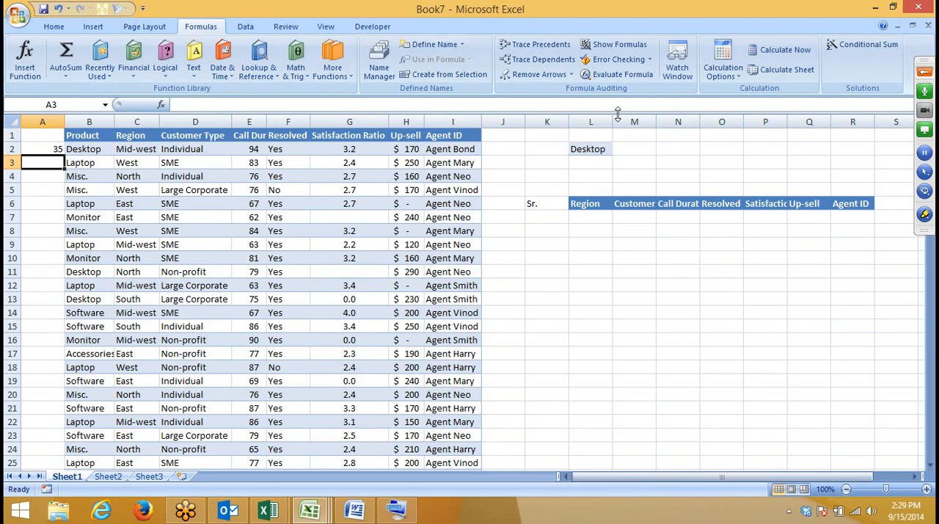
Step: Fill the COUNTIF formula from A2 down to A15, inspect the counts, and clear column A
{"action": "left_click", "coordinate": [53, 149]}
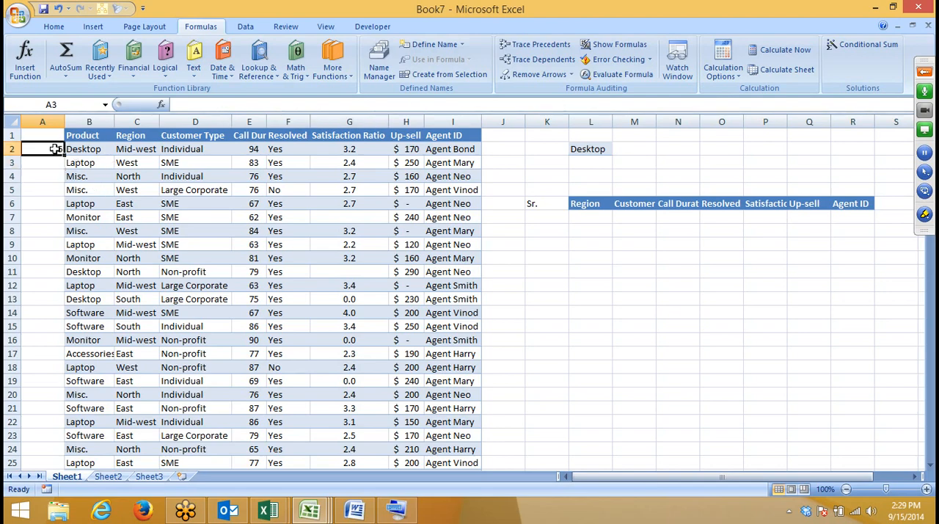
{"action": "left_click_drag", "start_coordinate": [63, 156], "coordinate": [73, 329]}
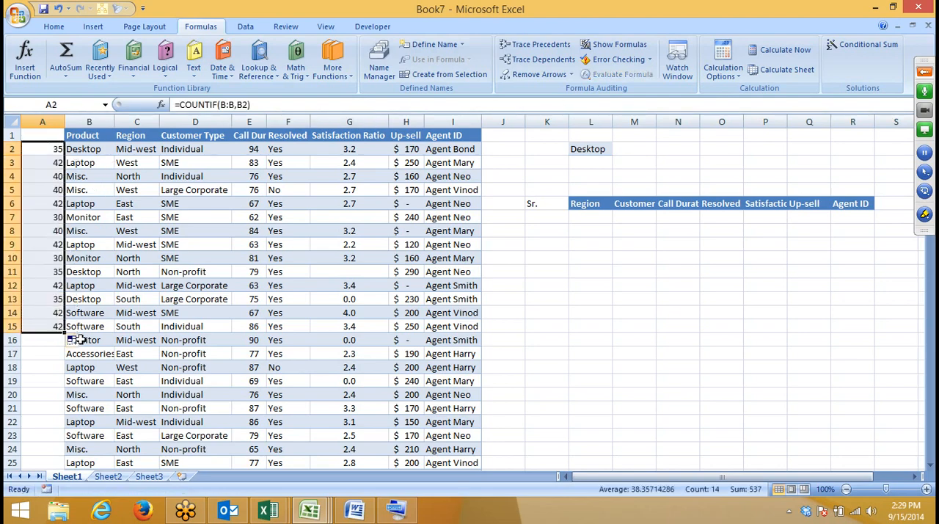
{"action": "left_click_drag", "start_coordinate": [50, 270], "coordinate": [123, 294]}
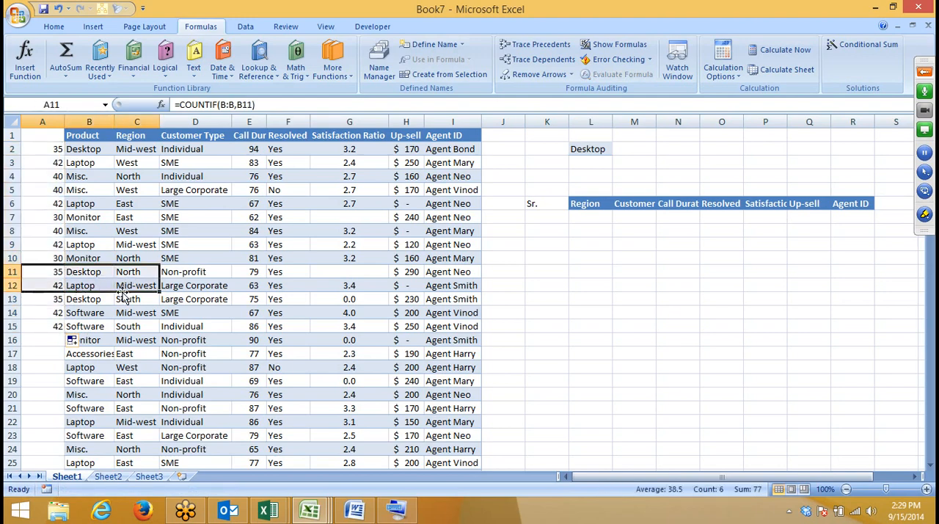
{"action": "left_click", "coordinate": [37, 121]}
{"action": "key", "text": "Delete"}
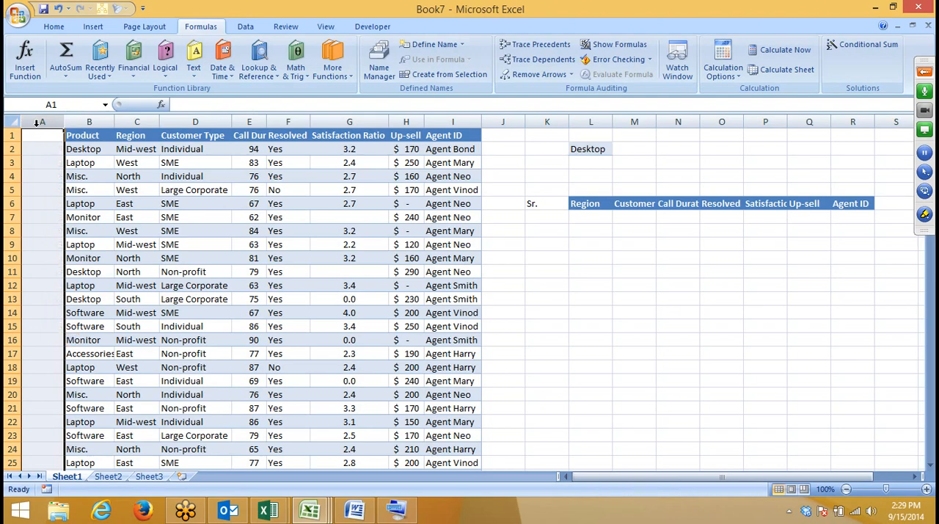
Step: Number the first two Desktop rows manually with 1 in A2 and 2 in A11
{"action": "left_click", "coordinate": [51, 146]}
{"action": "type", "text": "1"}
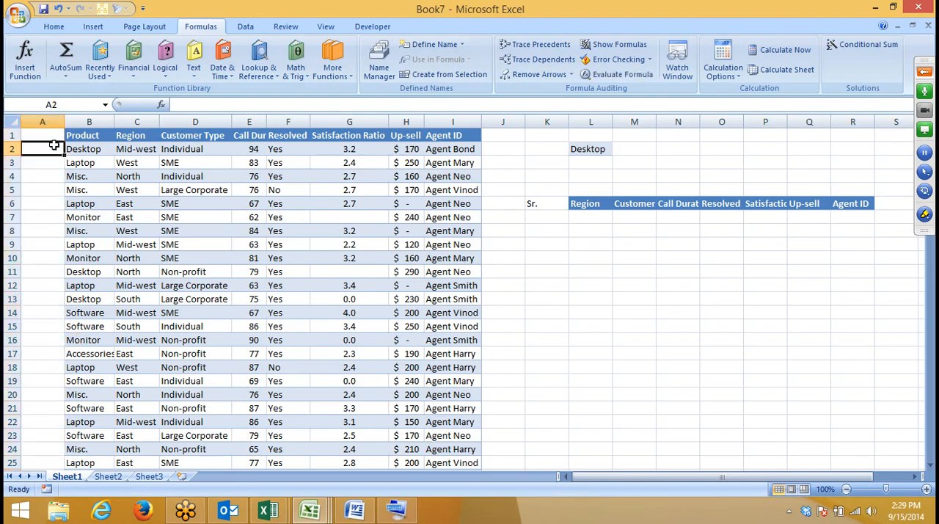
{"action": "left_click", "coordinate": [58, 188]}
{"action": "left_click", "coordinate": [47, 269]}
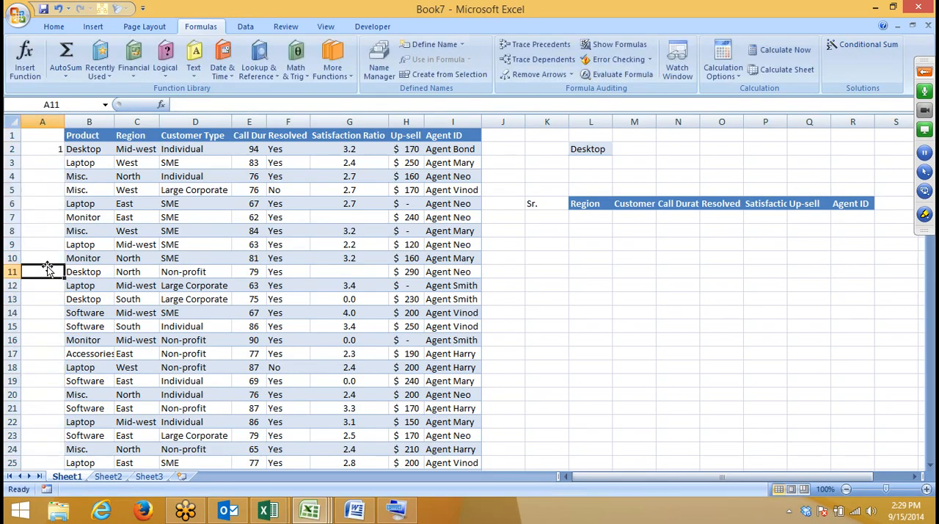
{"action": "type", "text": "2"}
{"action": "key", "text": "Return"}
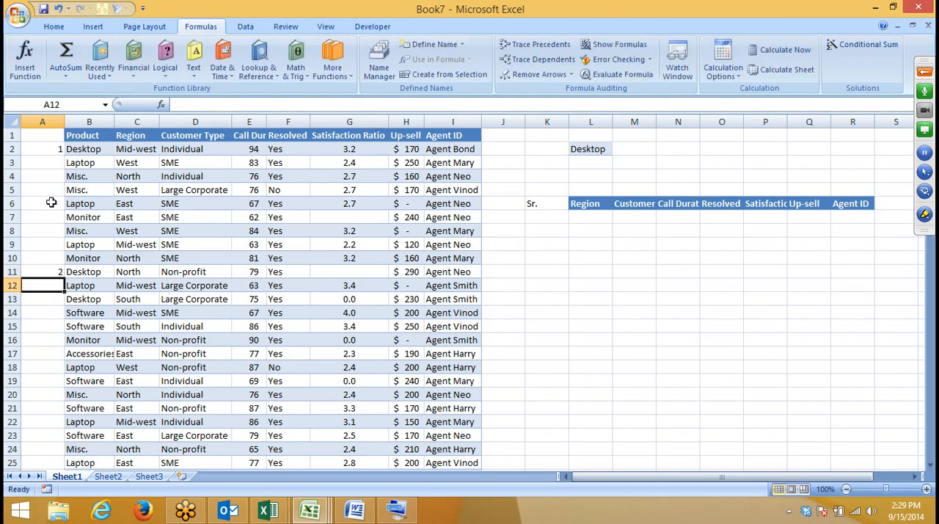
Step: Number the first three Laptop rows manually with 1 in A3, 2 in A6 and 3 in A9
{"action": "left_click", "coordinate": [57, 163]}
{"action": "type", "text": "1"}
{"action": "left_click", "coordinate": [52, 203]}
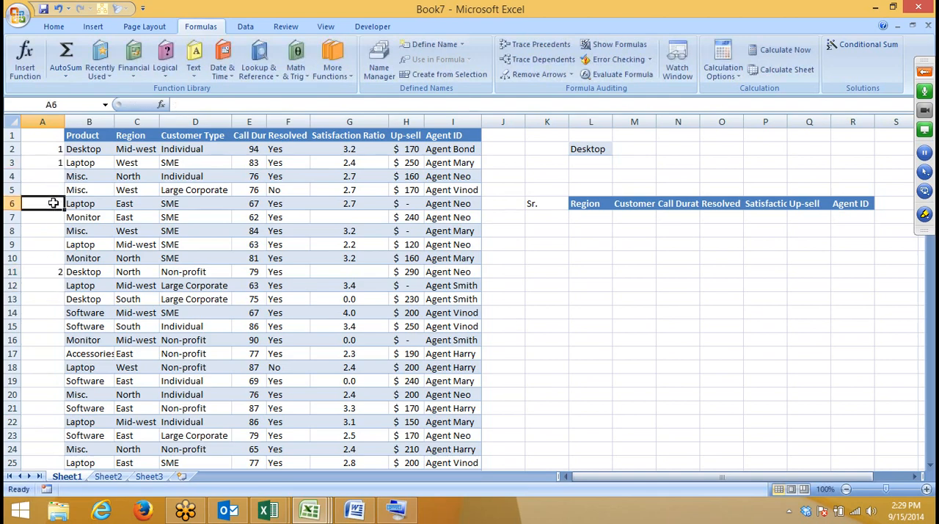
{"action": "type", "text": "2"}
{"action": "left_click", "coordinate": [49, 249]}
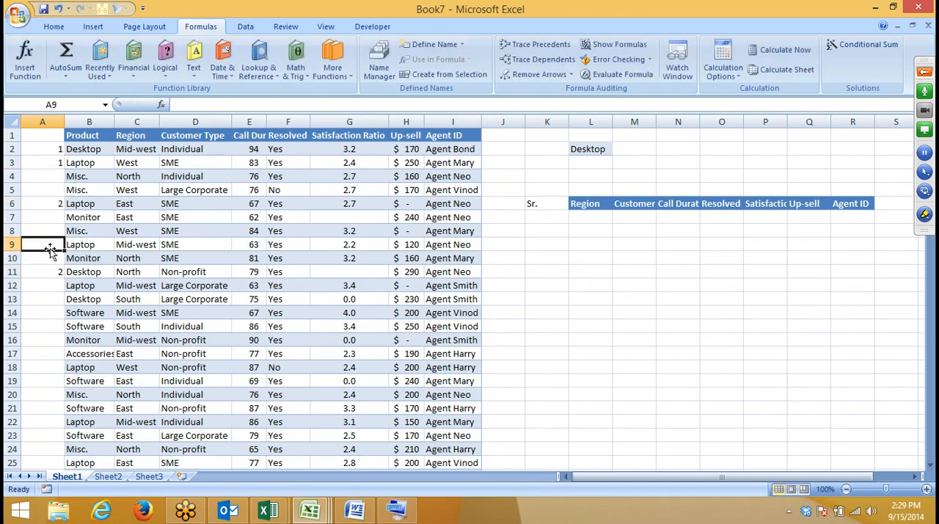
{"action": "type", "text": "3"}
{"action": "key", "text": "Return"}
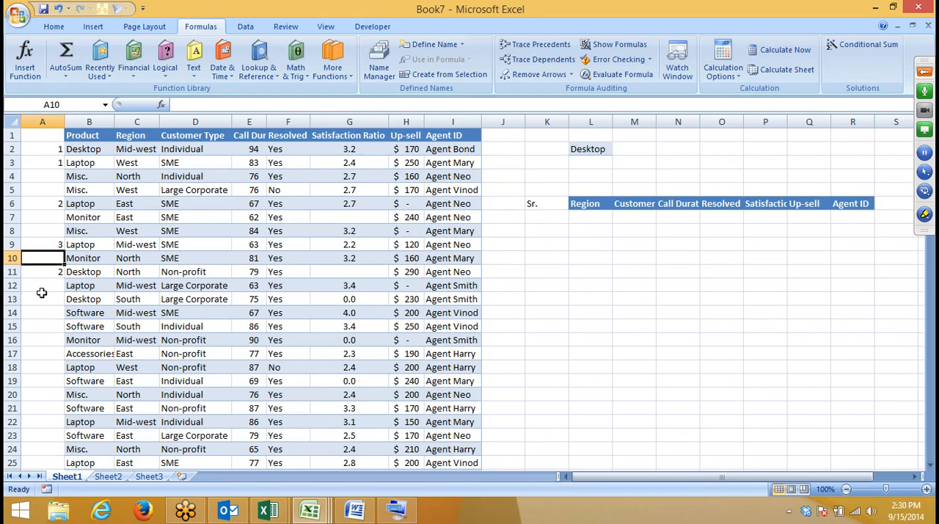
Step: Clear the manually entered occurrence numbers from A2:A11
{"action": "key", "text": "Down"}
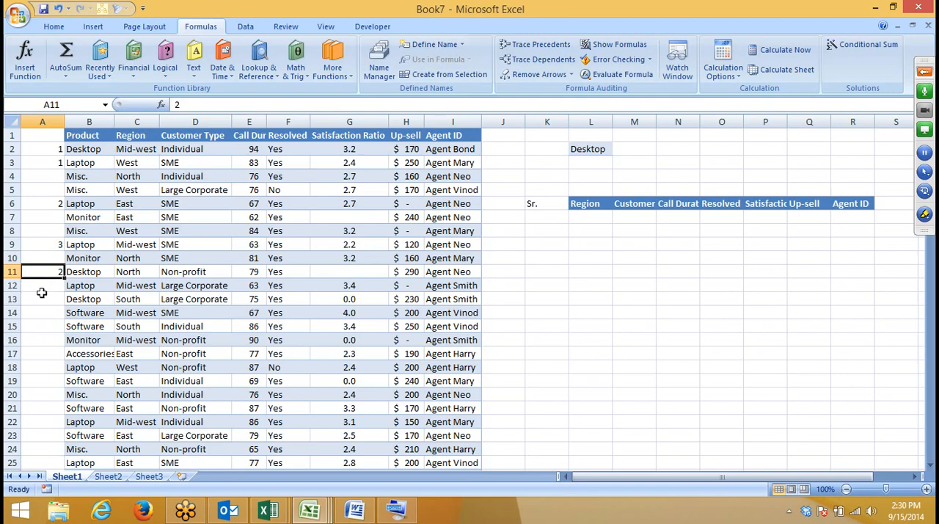
{"action": "key", "text": "shift+Up"}
{"action": "key", "text": "shift+Up"}
{"action": "key", "text": "shift+Up"}
{"action": "key", "text": "shift+Up"}
{"action": "key", "text": "shift+Up"}
{"action": "key", "text": "shift+Up"}
{"action": "key", "text": "shift+Up"}
{"action": "key", "text": "shift+Up"}
{"action": "key", "text": "shift+Up"}
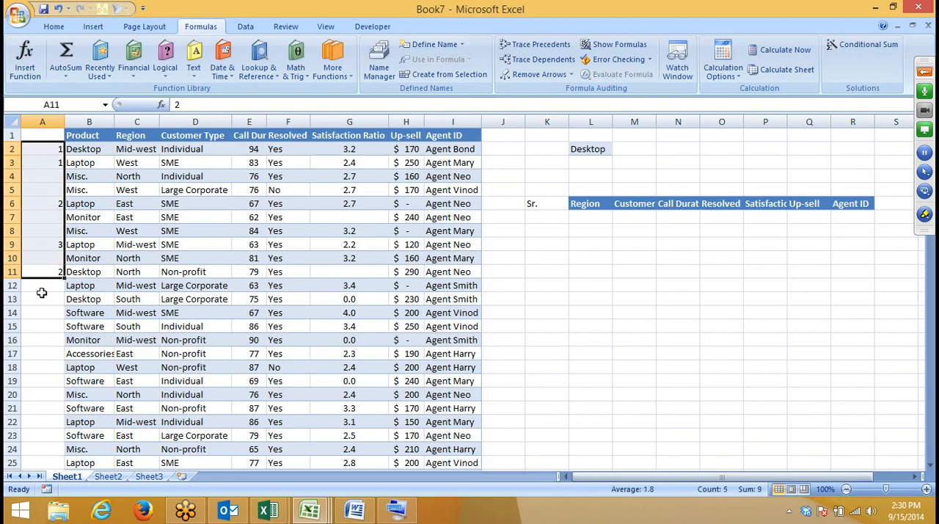
{"action": "key", "text": "Delete"}
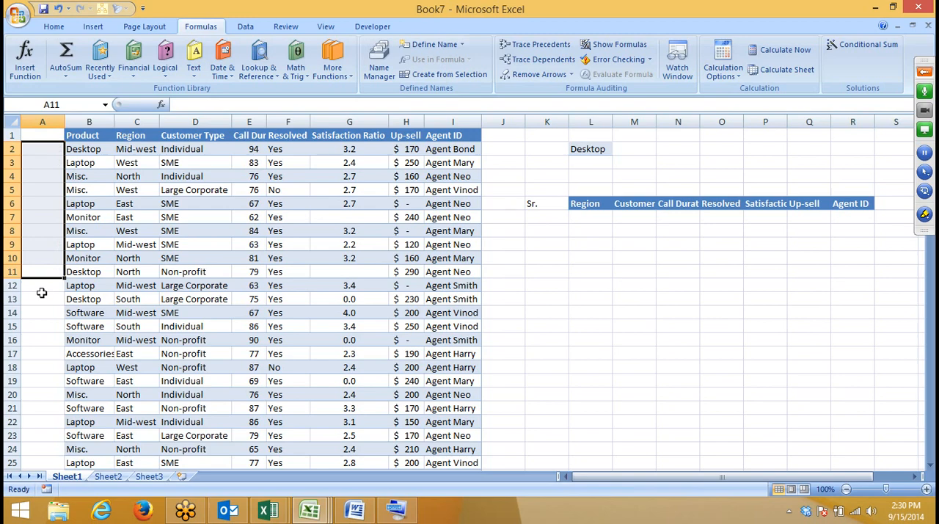
Step: Enter =COUNTIF(B2:B2,B2) in cell A2 to count the Desktop product in its own row
{"action": "key", "text": "Up"}
{"action": "key", "text": "Up"}
{"action": "key", "text": "Up"}
{"action": "key", "text": "Up"}
{"action": "key", "text": "Up"}
{"action": "key", "text": "Up"}
{"action": "key", "text": "Up"}
{"action": "key", "text": "Up"}
{"action": "key", "text": "Up"}
{"action": "key", "text": "Up"}
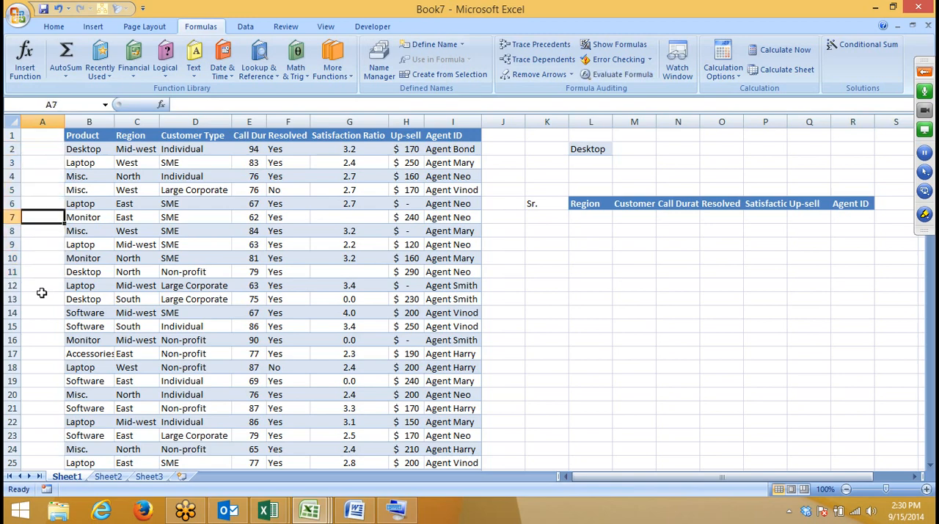
{"action": "key", "text": "Down"}
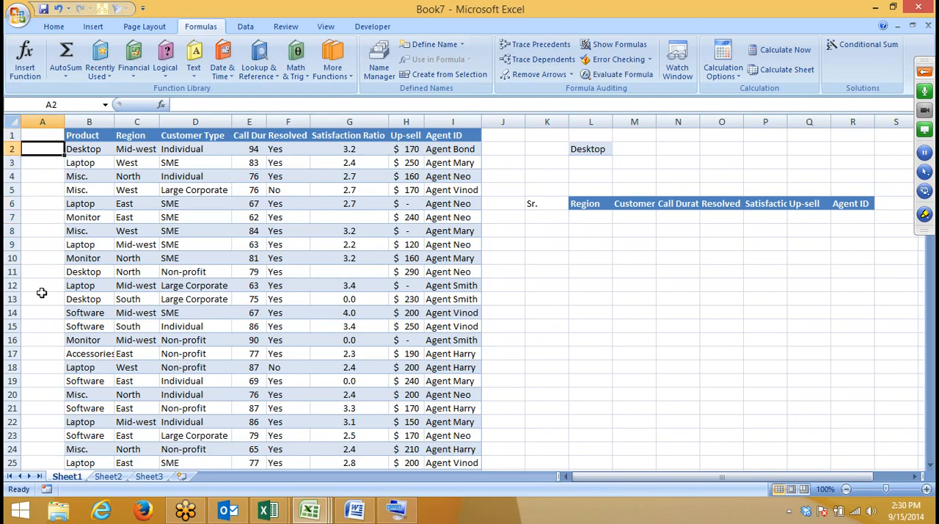
{"action": "type", "text": "=c"}
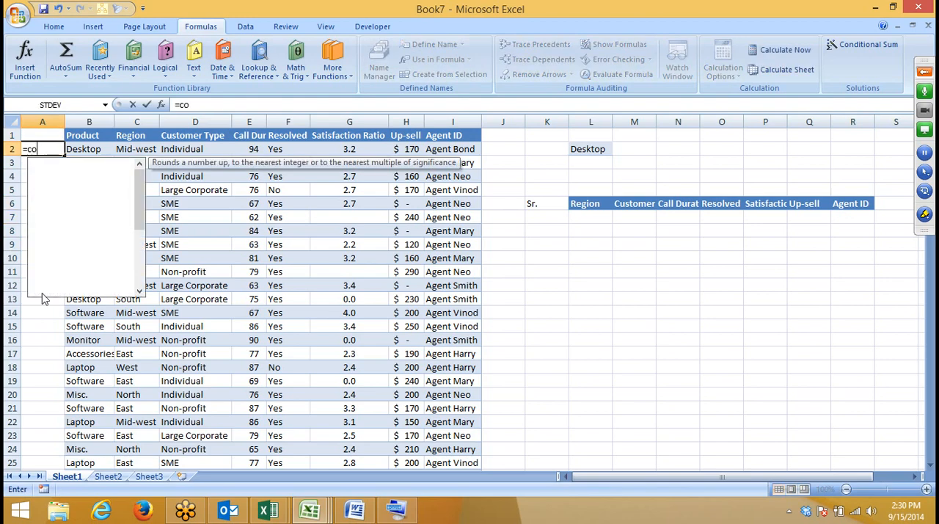
{"action": "type", "text": "ou"}
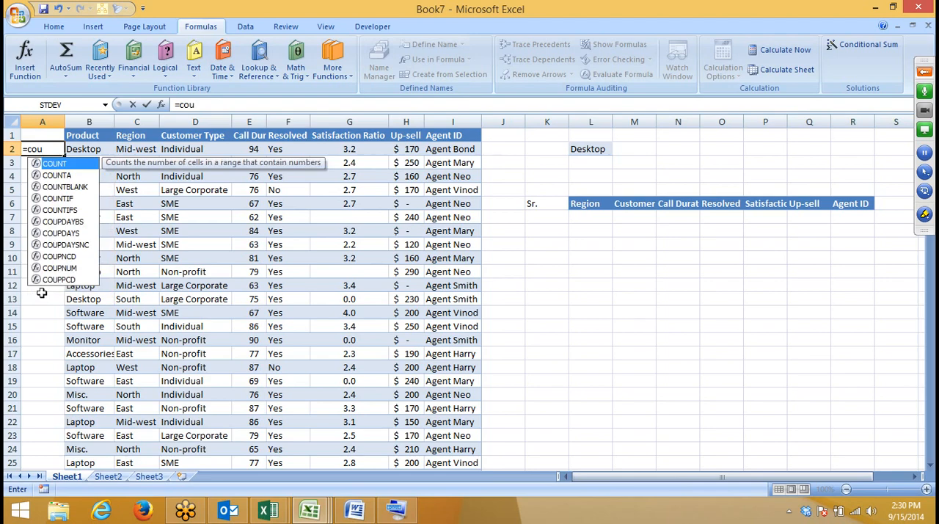
{"action": "key", "text": "Down"}
{"action": "key", "text": "Down"}
{"action": "key", "text": "Down"}
{"action": "key", "text": "Tab"}
{"action": "key", "text": "Right"}
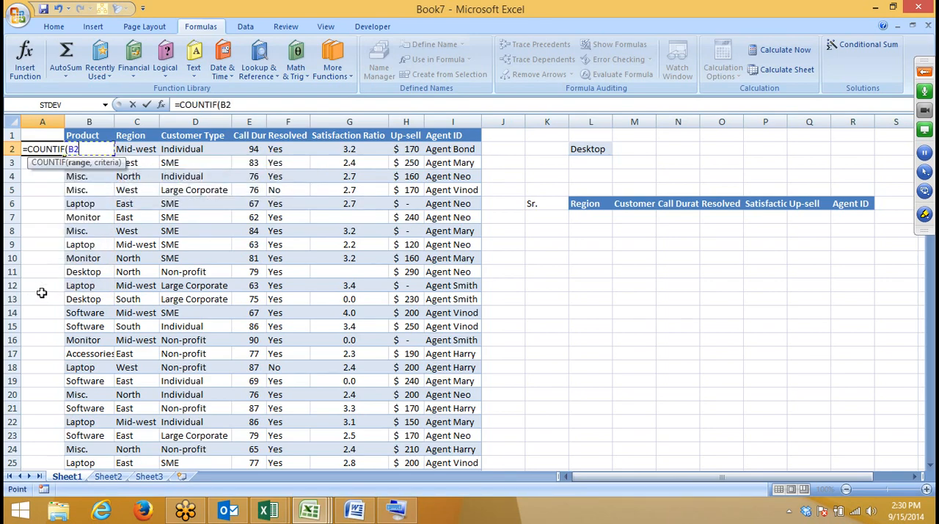
{"action": "key", "text": "F8"}
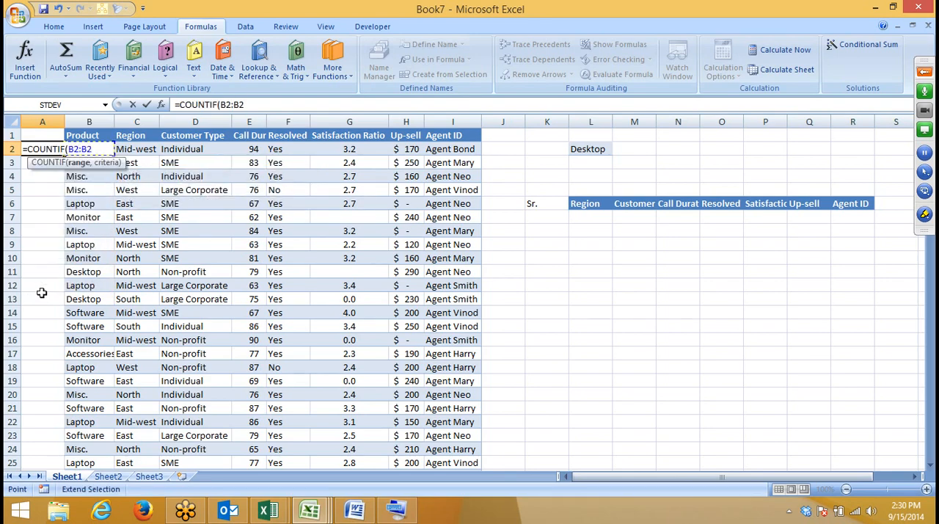
{"action": "type", "text": ","}
{"action": "key", "text": "Right"}
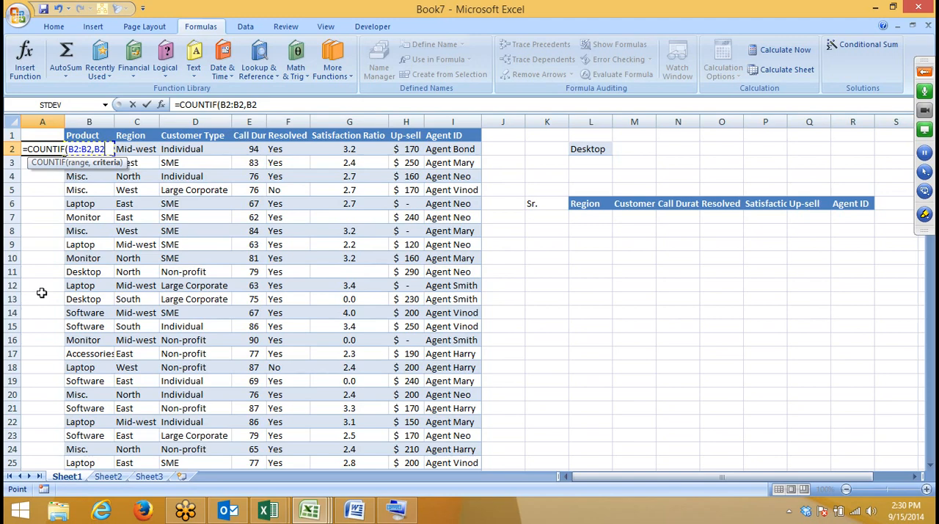
{"action": "key", "text": "Return"}
{"action": "key", "text": "Up"}
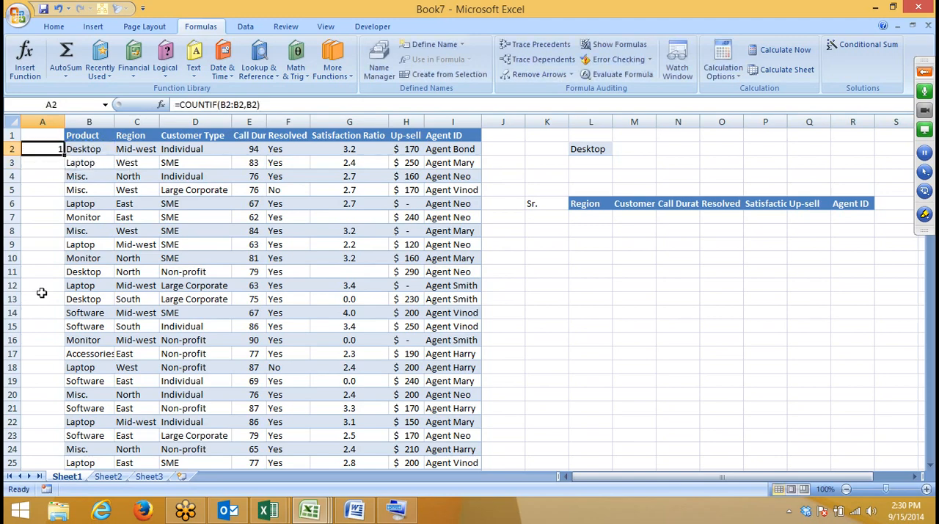
Step: Make the start of the range in A2's formula absolute, giving =COUNTIF($B$2:B2,B2)
{"action": "left_click", "coordinate": [228, 105]}
{"action": "key", "text": "F4"}
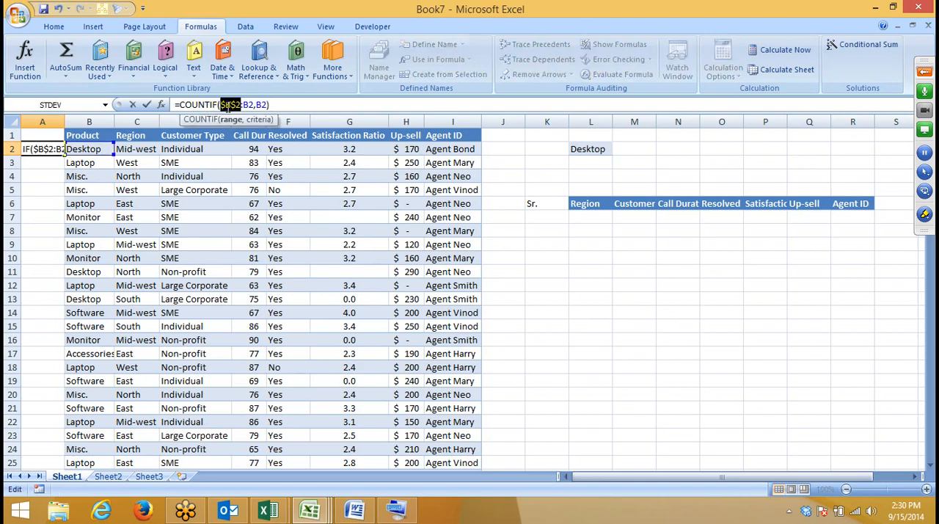
{"action": "key", "text": "Return"}
{"action": "key", "text": "Up"}
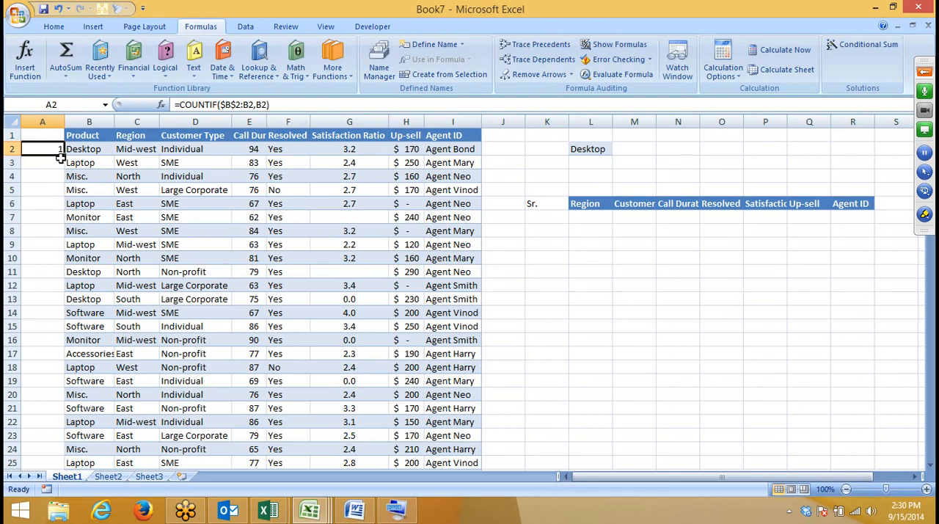
Step: Fill the COUNTIF formula from A2 down to A226 and check the end of the column
{"action": "left_click_drag", "start_coordinate": [64, 154], "coordinate": [66, 291]}
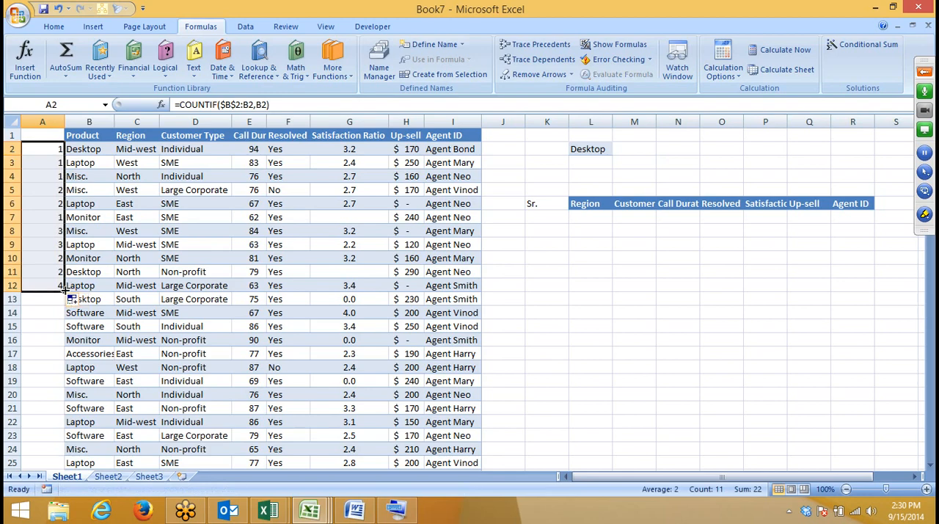
{"action": "double_click", "coordinate": [65, 291]}
{"action": "scroll", "coordinate": [64, 309], "scroll_direction": "down", "scroll_amount": 13}
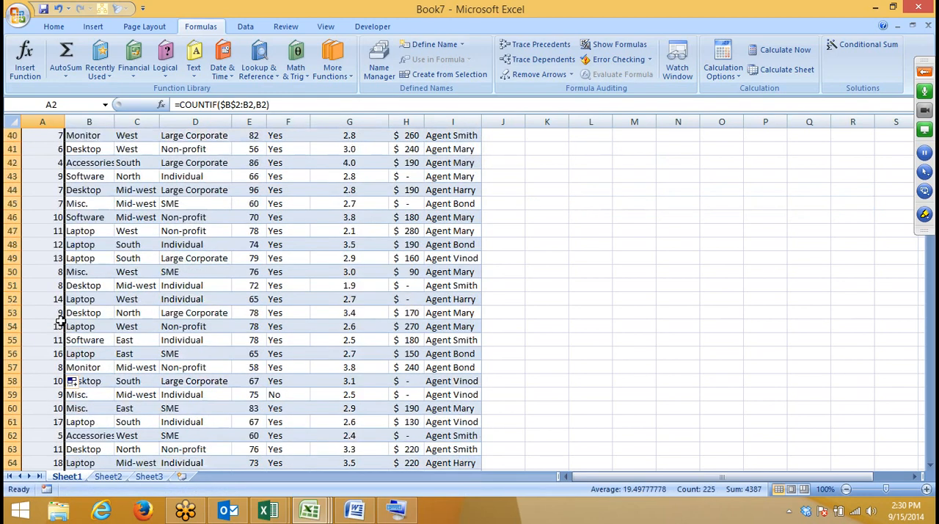
{"action": "scroll", "coordinate": [63, 330], "scroll_direction": "up", "scroll_amount": 5}
{"action": "scroll", "coordinate": [62, 330], "scroll_direction": "up", "scroll_amount": 8}
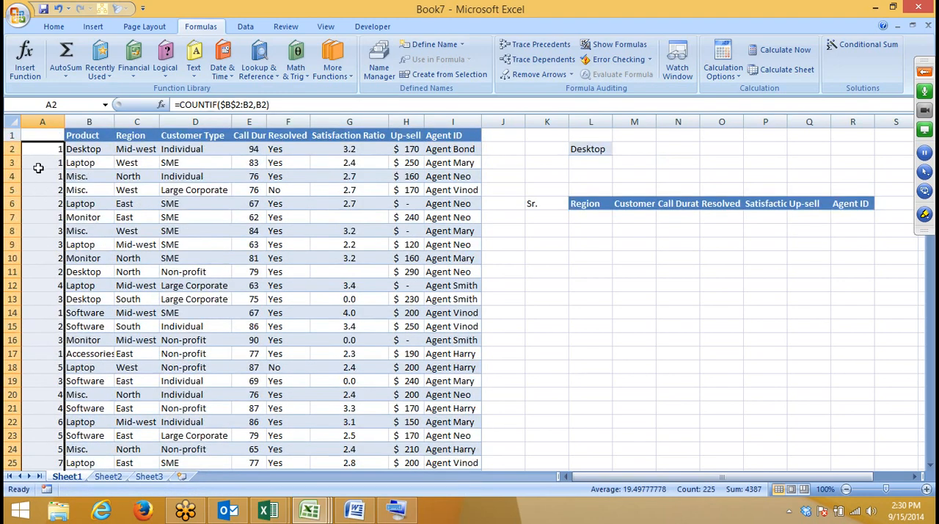
{"action": "key", "text": "ctrl+Down"}
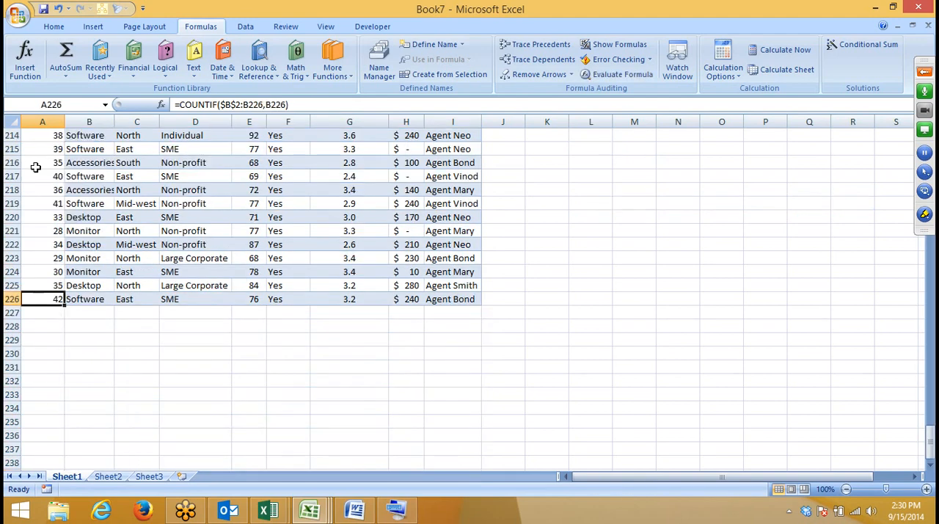
{"action": "key", "text": "ctrl+Home"}
Step: Examine how the counted range expands in the COUNTIF formulas between A4 and A13
{"action": "key", "text": "Down"}
{"action": "key", "text": "Down"}
{"action": "key", "text": "Down"}
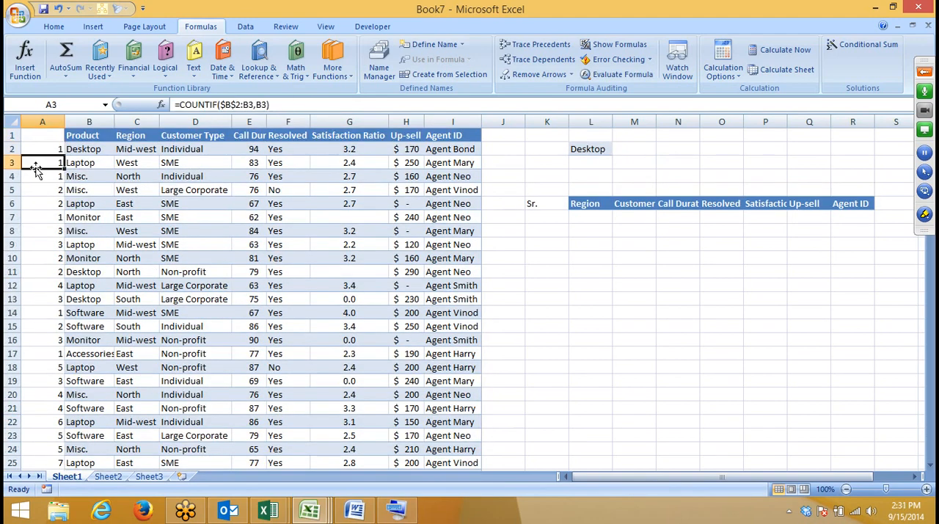
{"action": "key", "text": "F2"}
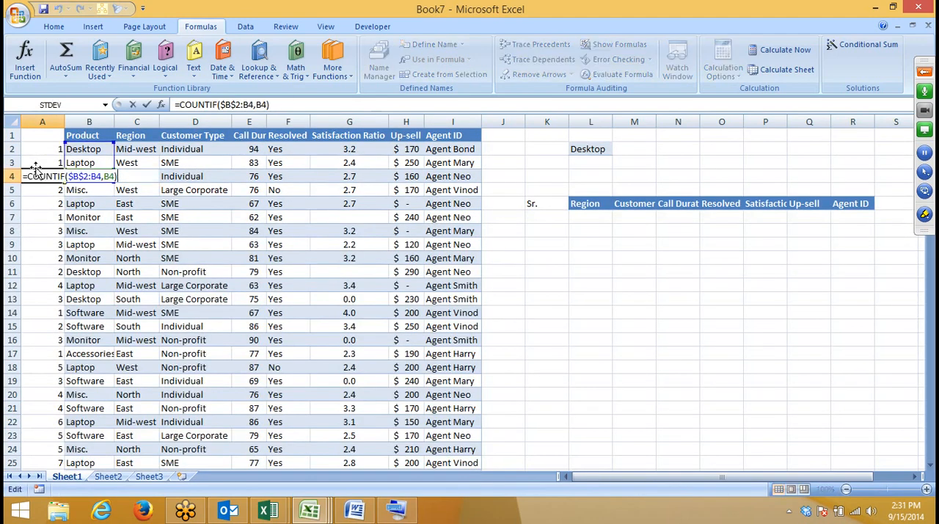
{"action": "key", "text": "Return"}
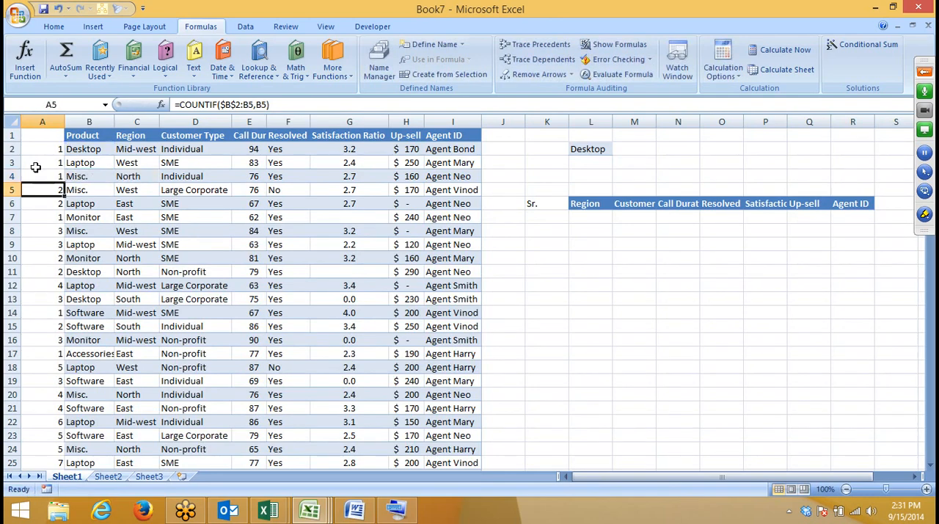
{"action": "key", "text": "Down"}
{"action": "key", "text": "Down"}
{"action": "key", "text": "Down"}
{"action": "key", "text": "F2"}
{"action": "key", "text": "Return"}
{"action": "key", "text": "Down"}
{"action": "key", "text": "Down"}
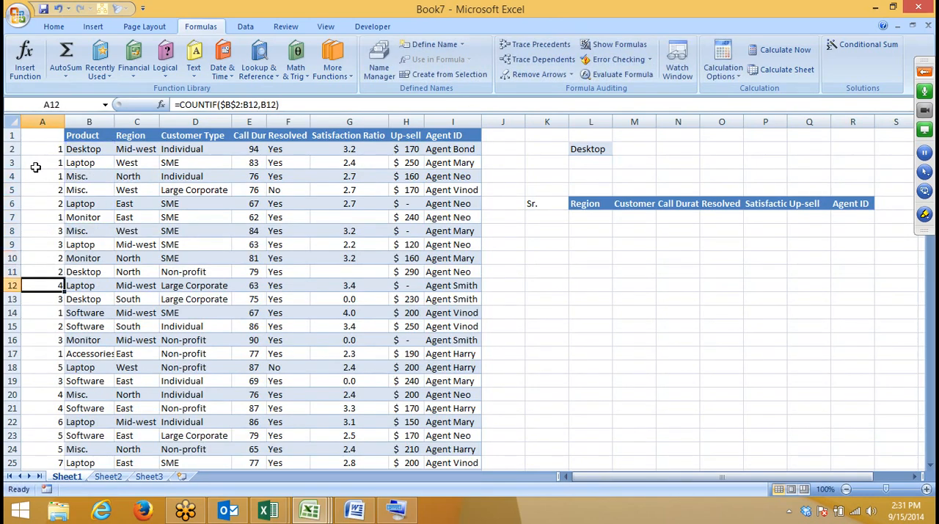
Step: Examine the expanding range in the COUNTIF formulas further down, from A17 to A31
{"action": "key", "text": "Down"}
{"action": "key", "text": "F2"}
{"action": "key", "text": "Return"}
{"action": "key", "text": "Down"}
{"action": "key", "text": "Down"}
{"action": "key", "text": "Down"}
{"action": "key", "text": "Down"}
{"action": "key", "text": "F2"}
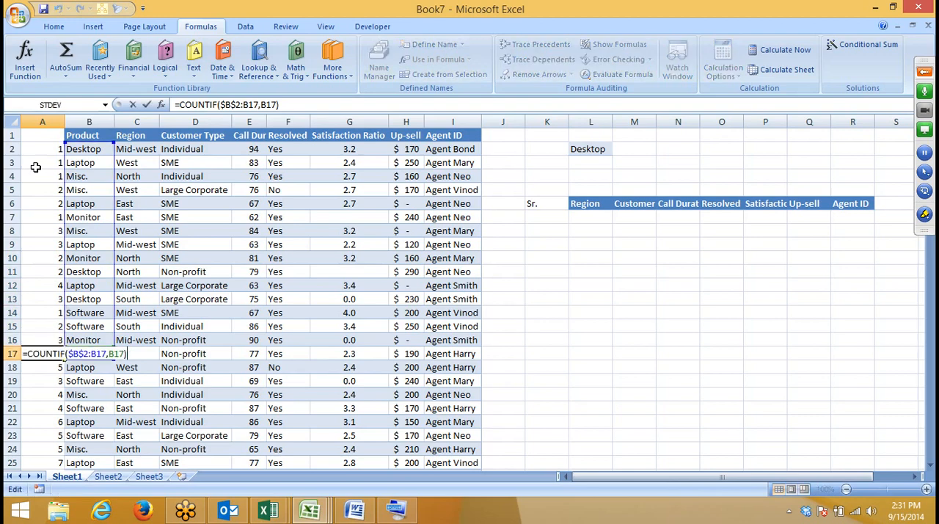
{"action": "key", "text": "Return"}
{"action": "key", "text": "Down"}
{"action": "key", "text": "Down"}
{"action": "key", "text": "Down"}
{"action": "key", "text": "F2"}
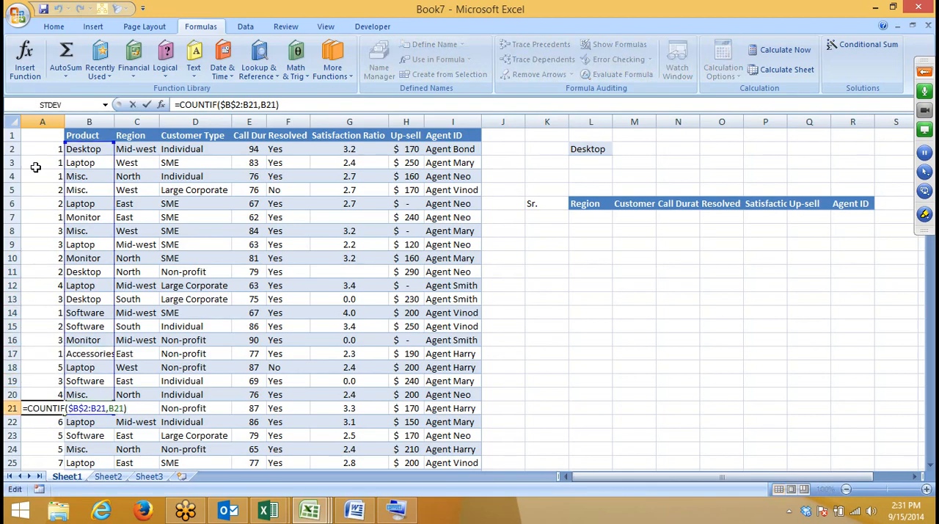
{"action": "key", "text": "Return"}
{"action": "key", "text": "Down"}
{"action": "key", "text": "Down"}
{"action": "key", "text": "Down"}
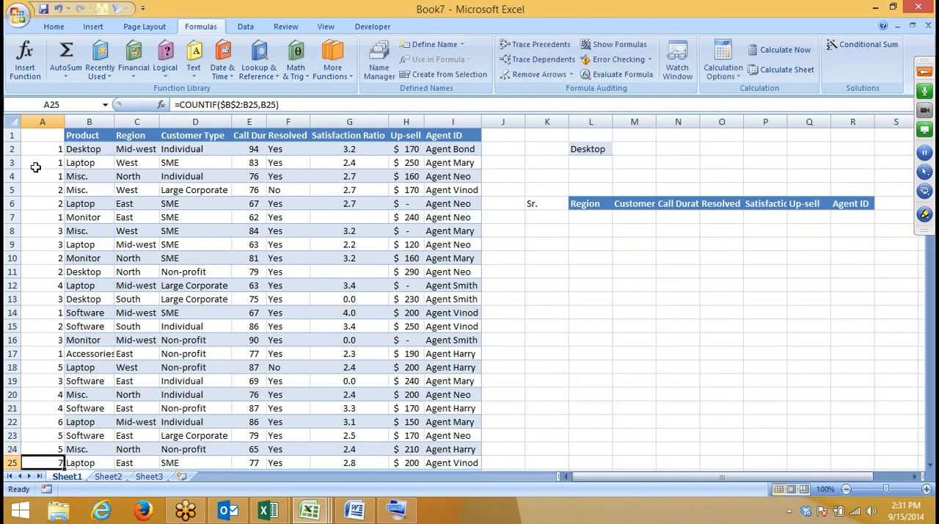
{"action": "key", "text": "Down"}
{"action": "key", "text": "F2"}
{"action": "key", "text": "Down"}
{"action": "key", "text": "Down"}
{"action": "key", "text": "Down"}
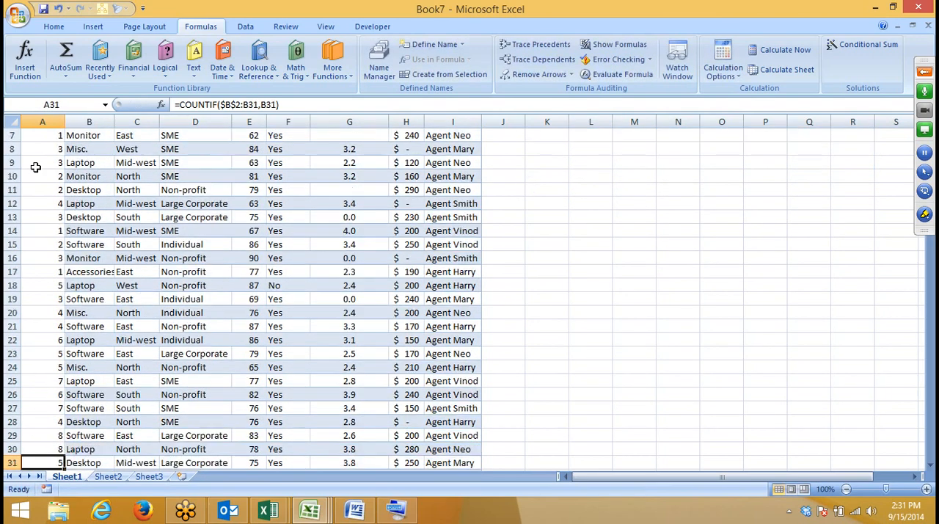
{"action": "key", "text": "F2"}
{"action": "key", "text": "Return"}
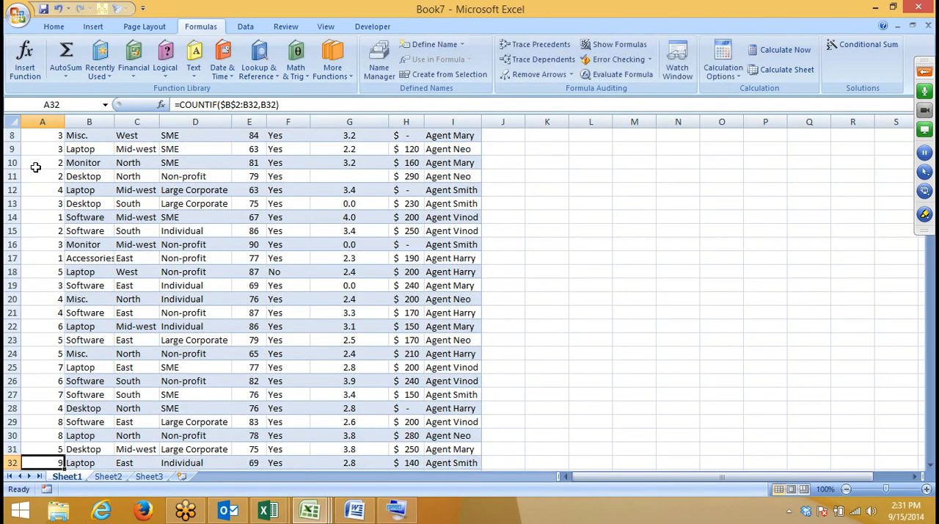
Step: Go back to A2 and review the COUNTIF formula row by row through A5
{"action": "key", "text": "ctrl+Up"}
{"action": "key", "text": "Down"}
{"action": "key", "text": "Down"}
{"action": "key", "text": "Up"}
{"action": "key", "text": "Up"}
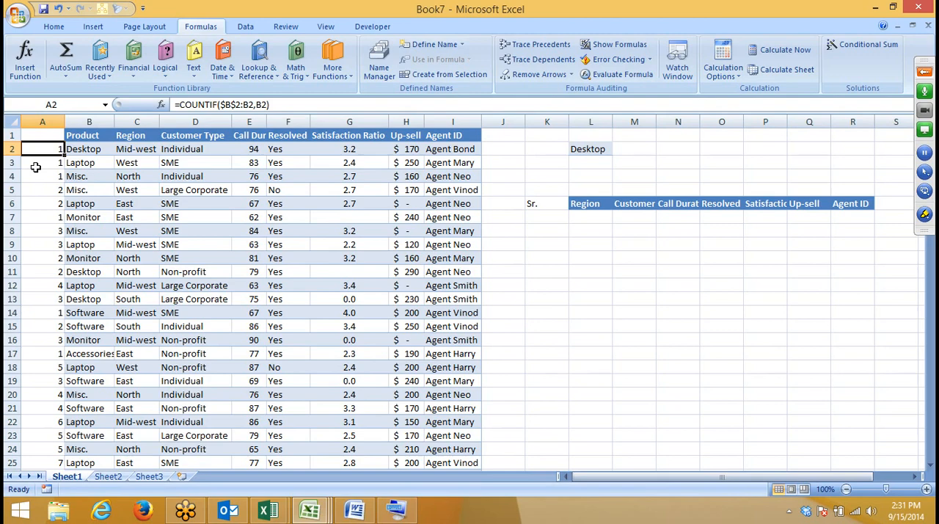
{"action": "key", "text": "F2"}
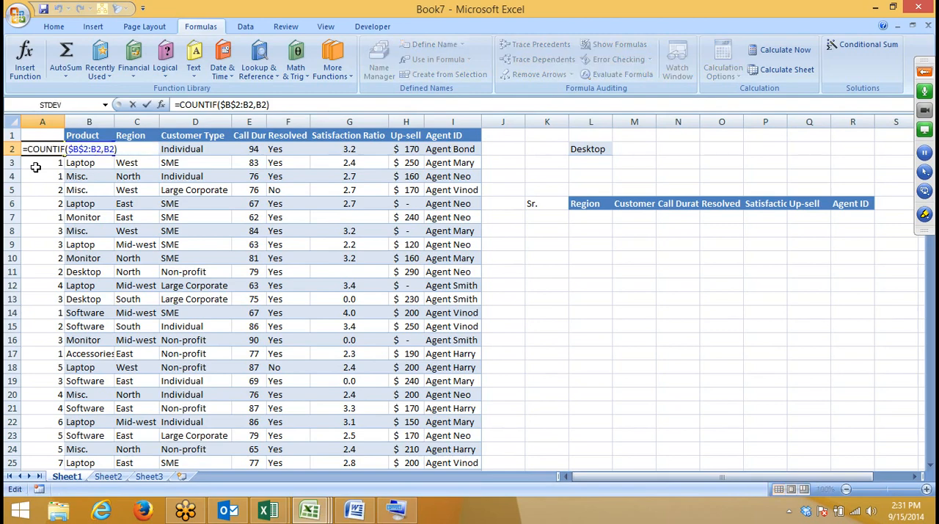
{"action": "key", "text": "Return"}
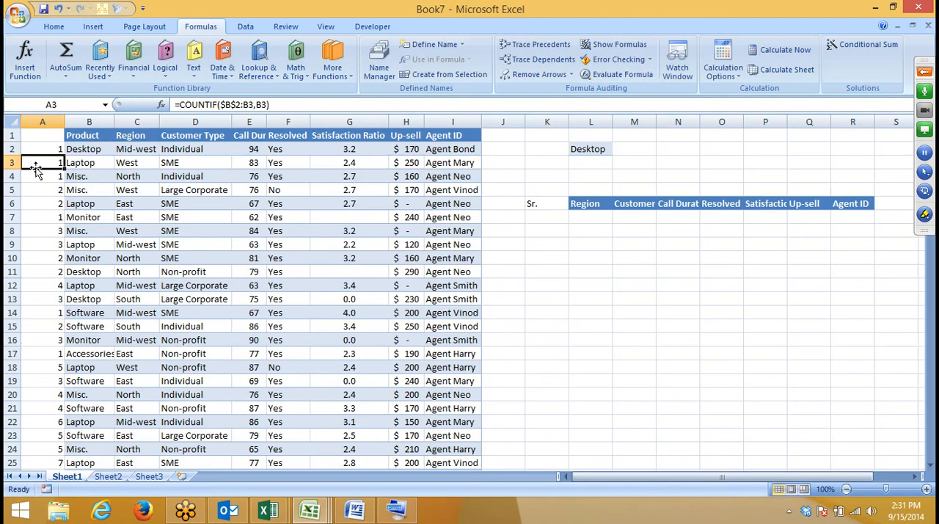
{"action": "key", "text": "F2"}
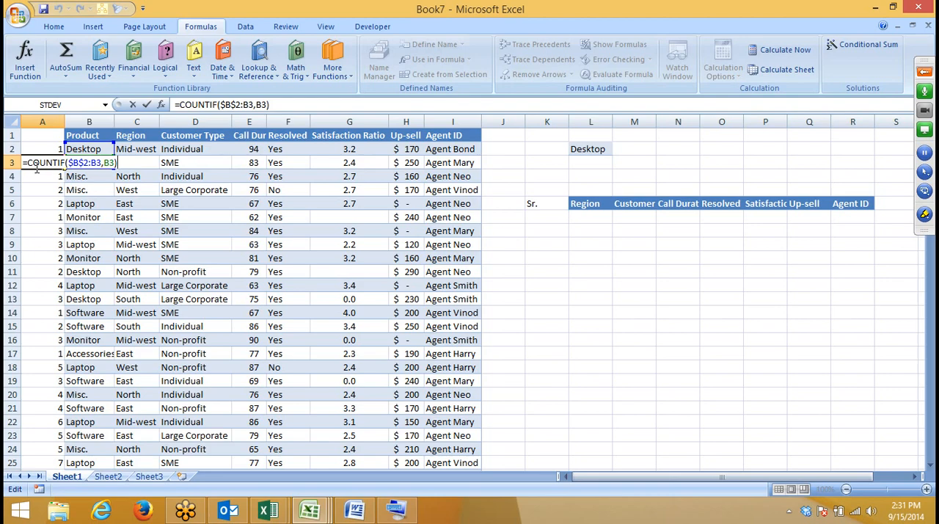
{"action": "key", "text": "Return"}
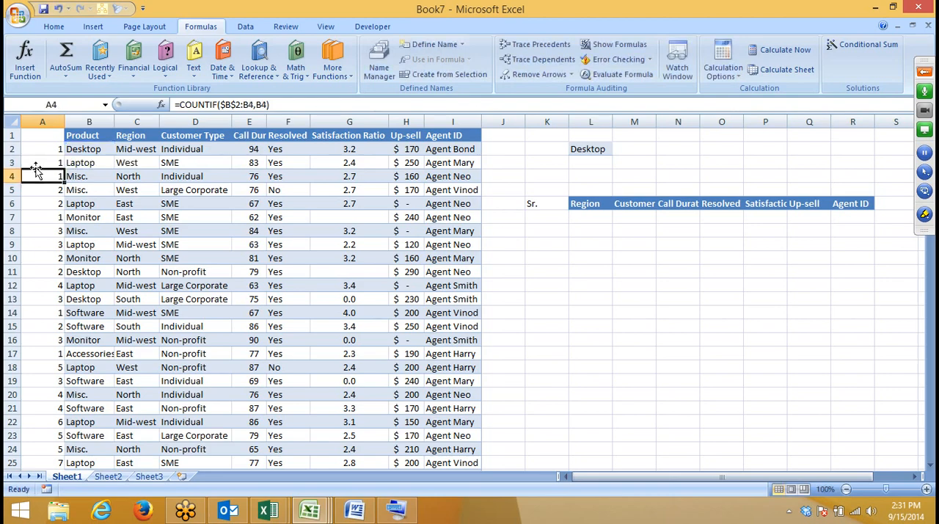
{"action": "key", "text": "F2"}
{"action": "key", "text": "Return"}
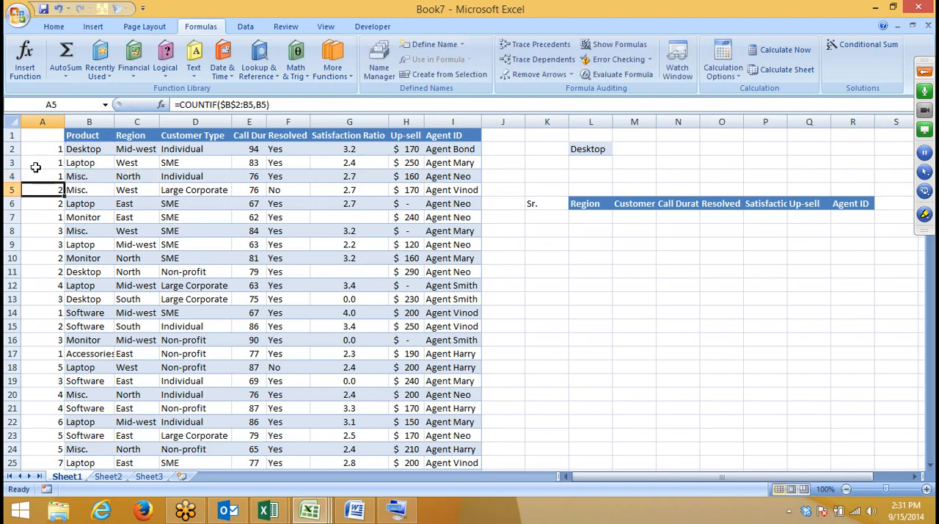
{"action": "key", "text": "F2"}
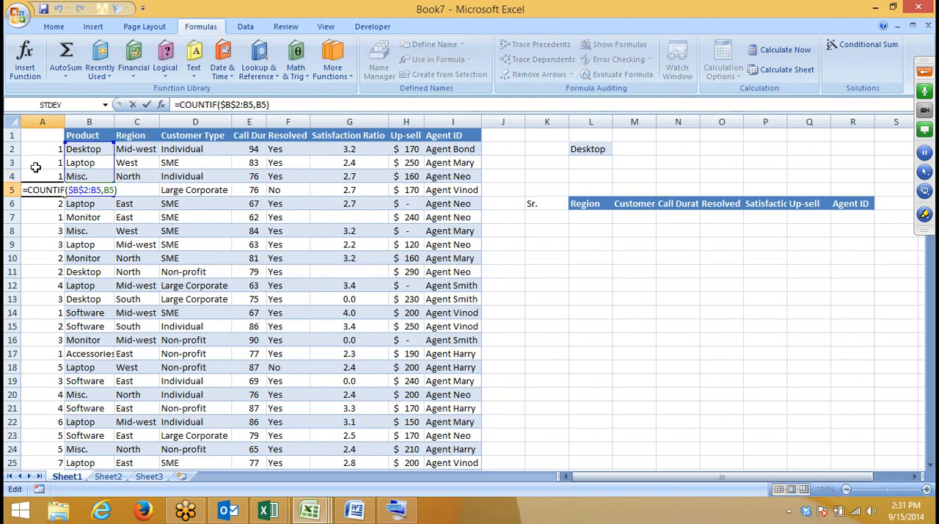
{"action": "key", "text": "Return"}
{"action": "type", "text": "2"}
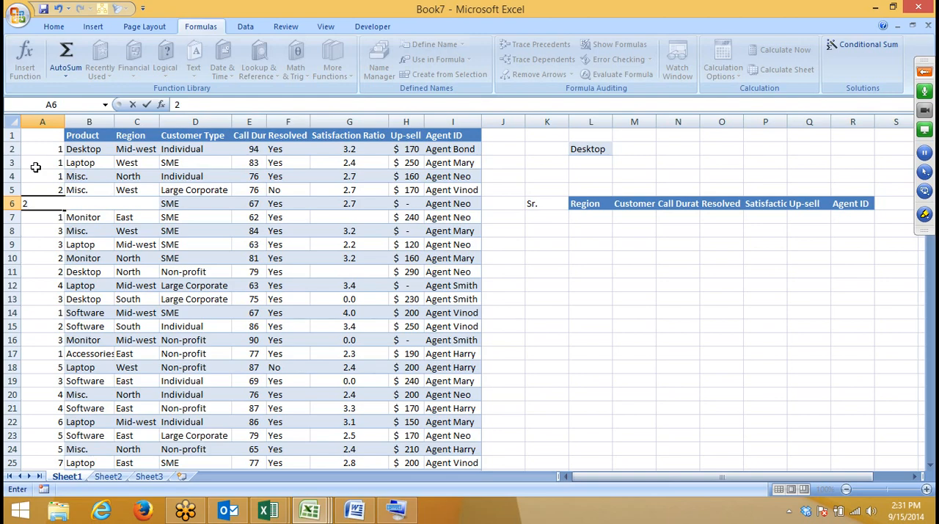
{"action": "key", "text": "BackSpace"}
{"action": "key", "text": "Return"}
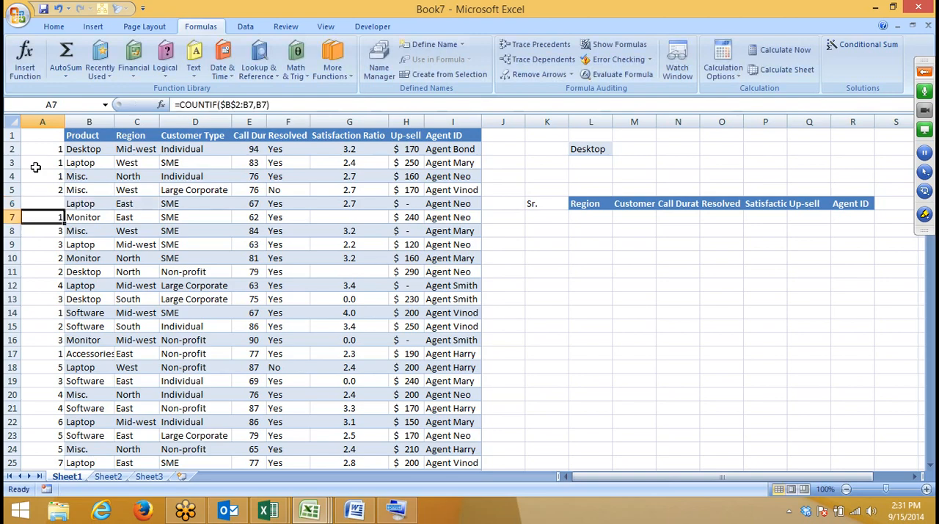
{"action": "key", "text": "Up"}
{"action": "key", "text": "ctrl+z"}
Step: Review the occurrence numbers from A2 downward and open the formula for the second Desktop row in A11
{"action": "key", "text": "Down"}
{"action": "key", "text": "Down"}
{"action": "key", "text": "Up"}
{"action": "key", "text": "Up"}
{"action": "key", "text": "Up"}
{"action": "key", "text": "Up"}
{"action": "key", "text": "Up"}
{"action": "key", "text": "Up"}
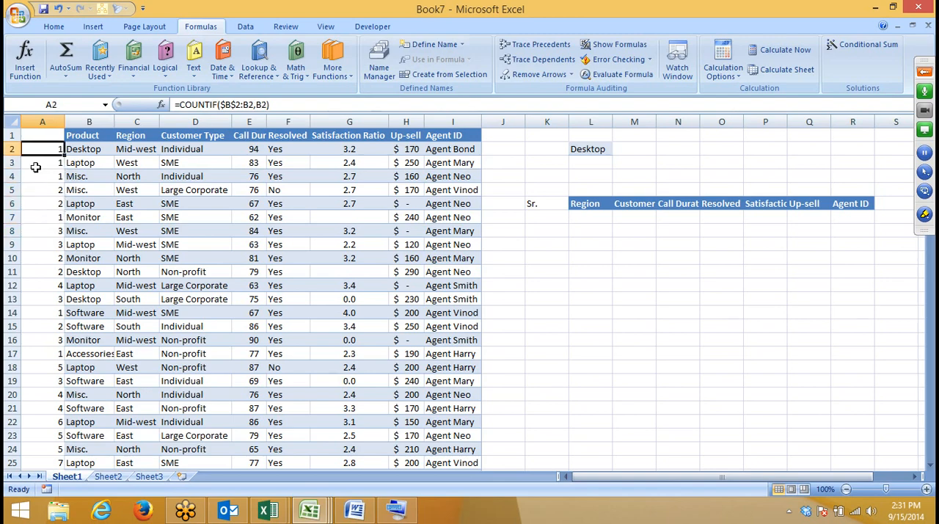
{"action": "key", "text": "Down"}
{"action": "key", "text": "Down"}
{"action": "key", "text": "Down"}
{"action": "key", "text": "Down"}
{"action": "key", "text": "Down"}
{"action": "key", "text": "Down"}
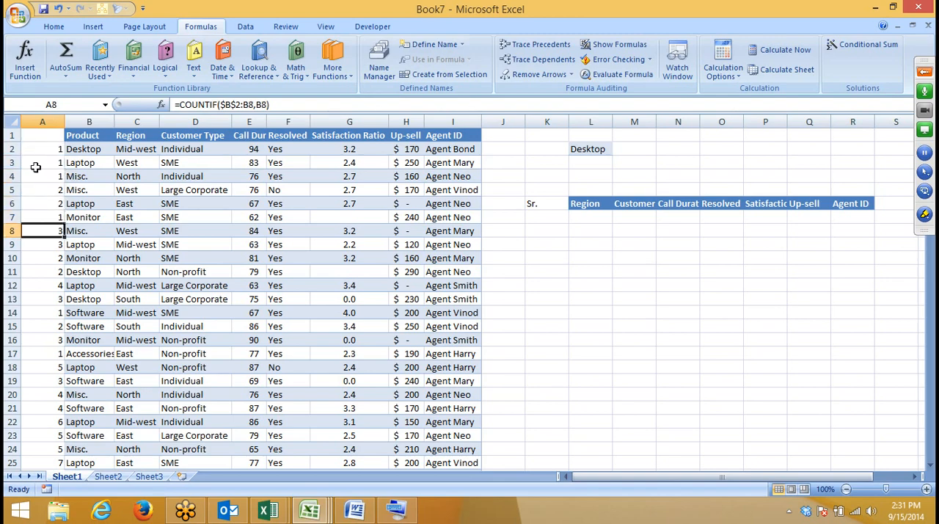
{"action": "key", "text": "Down"}
{"action": "key", "text": "Down"}
{"action": "key", "text": "Down"}
{"action": "key", "text": "F2"}
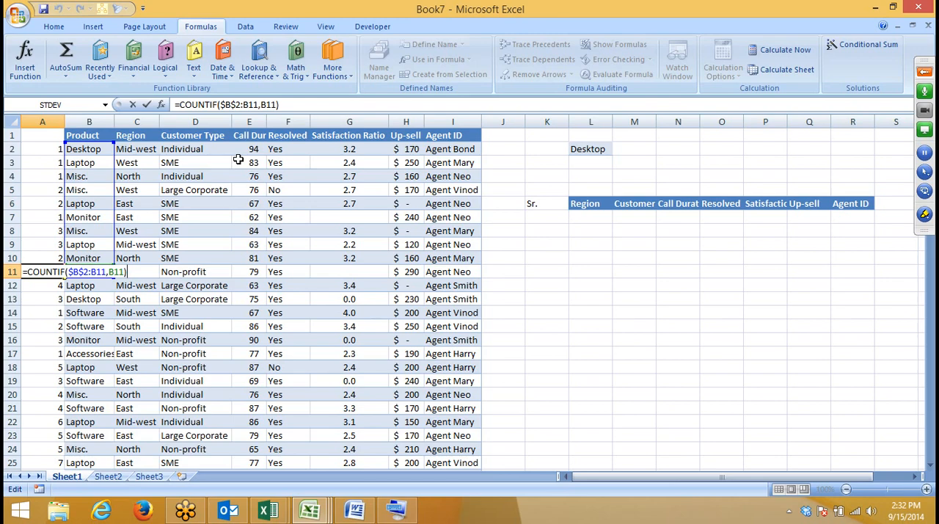
Step: Extend the COUNTIF formula in A2 with &"-"&B2 to join the occurrence number and the product name
{"action": "key", "text": "Return"}
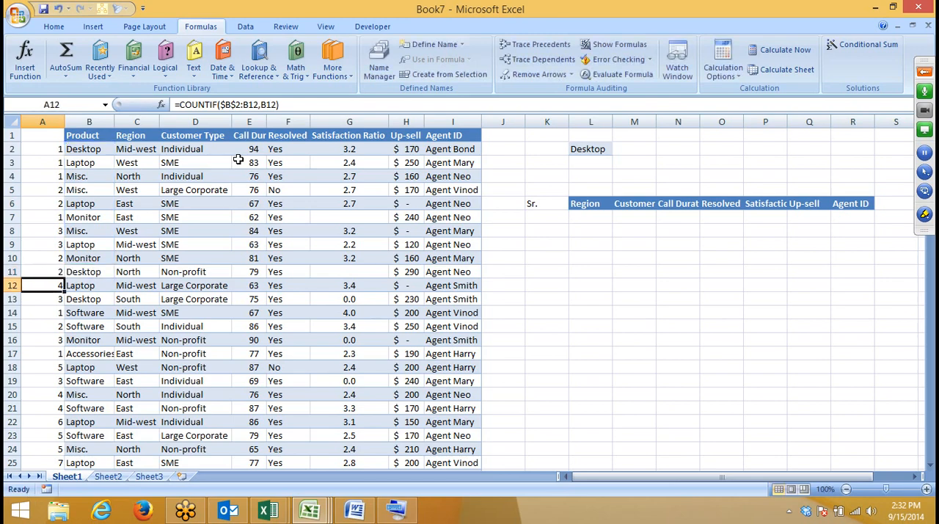
{"action": "key", "text": "Up"}
{"action": "key", "text": "Up"}
{"action": "key", "text": "Up"}
{"action": "key", "text": "Up"}
{"action": "key", "text": "Up"}
{"action": "key", "text": "Up"}
{"action": "key", "text": "Up"}
{"action": "key", "text": "Up"}
{"action": "key", "text": "Up"}
{"action": "key", "text": "Up"}
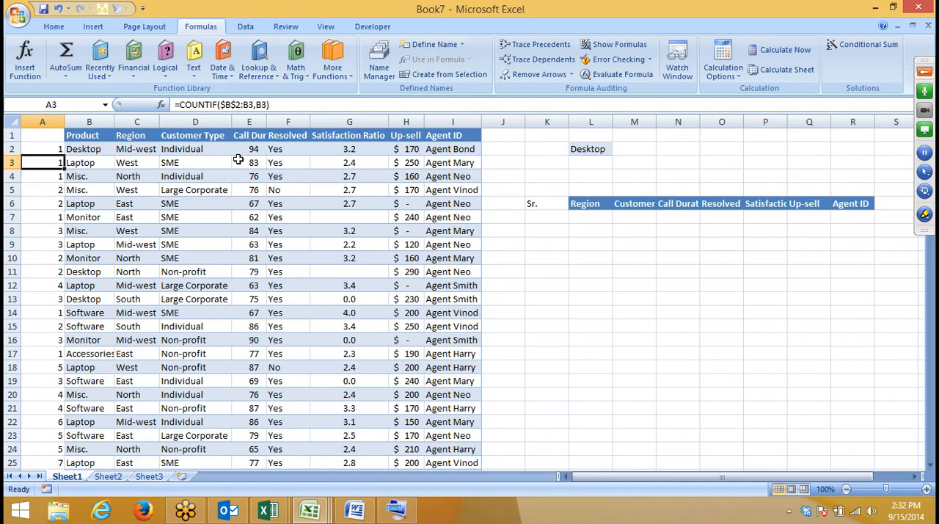
{"action": "left_click", "coordinate": [286, 105]}
{"action": "type", "text": "&"}
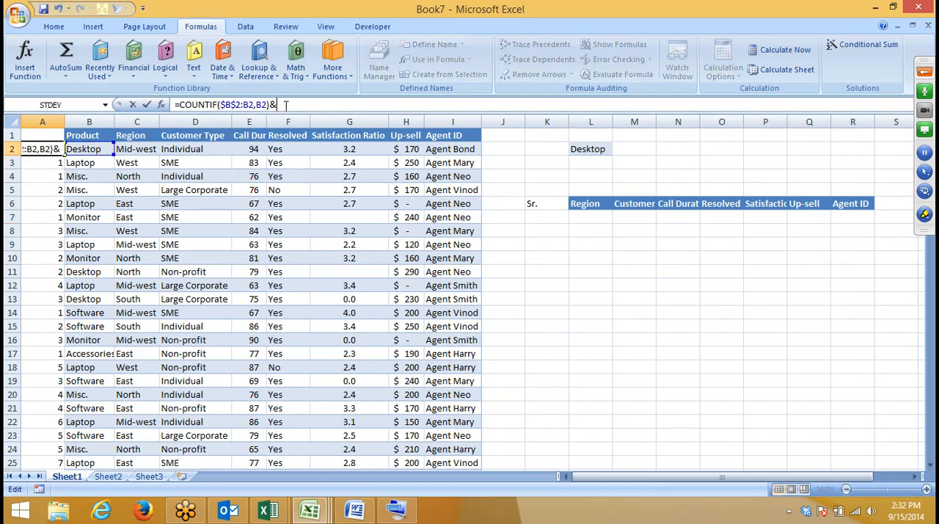
{"action": "type", "text": "\"-\"&"}
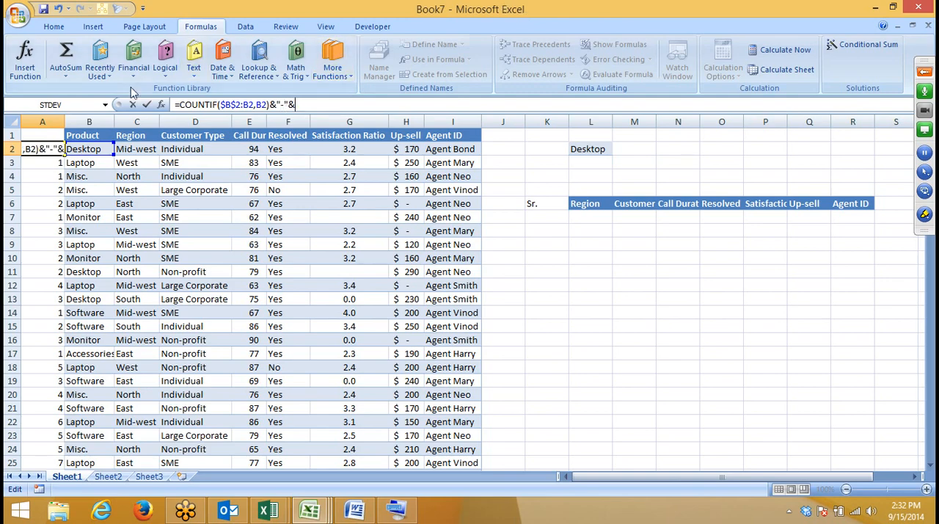
{"action": "left_click", "coordinate": [75, 150]}
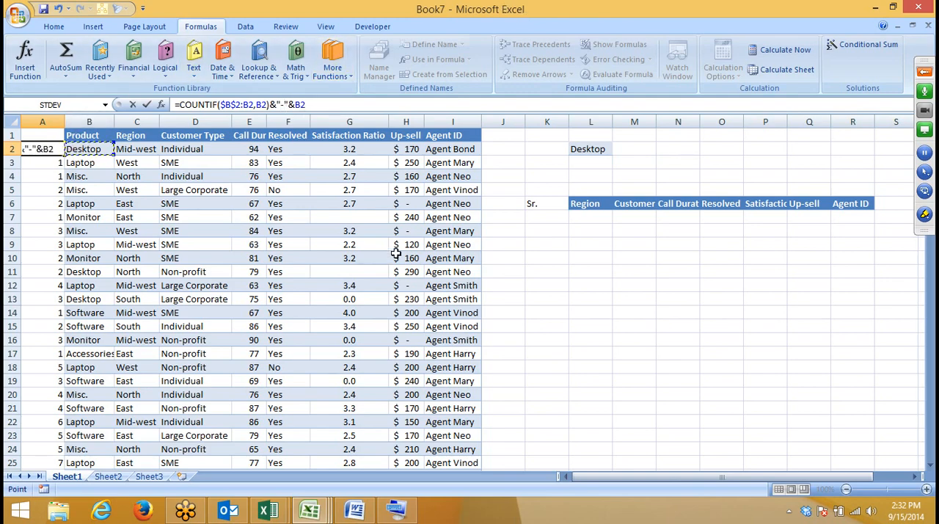
{"action": "key", "text": "Return"}
Step: Fill the combined key formula from A2 down the whole helper column and widen column A to fit its contents
{"action": "key", "text": "Up"}
{"action": "key", "text": "ctrl+shift+Down"}
{"action": "key", "text": "ctrl+d"}
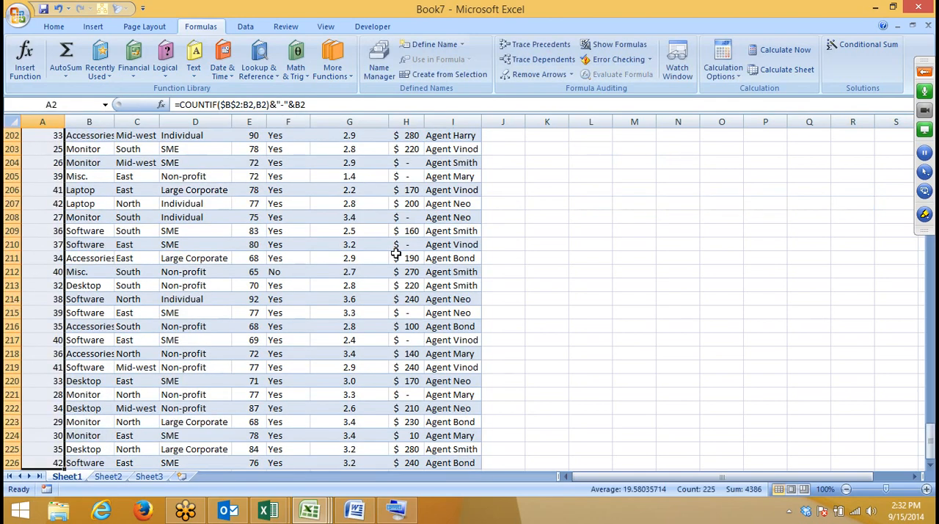
{"action": "key", "text": "ctrl+Home"}
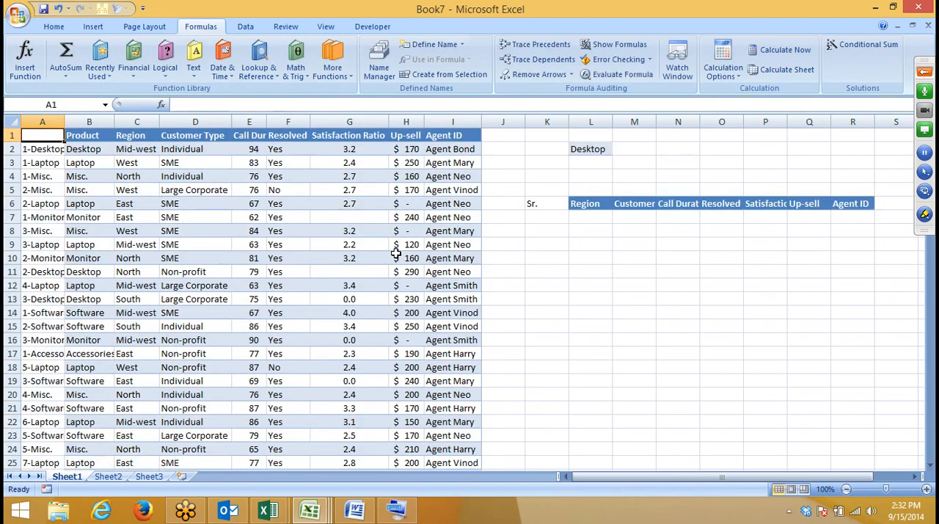
{"action": "double_click", "coordinate": [70, 123]}
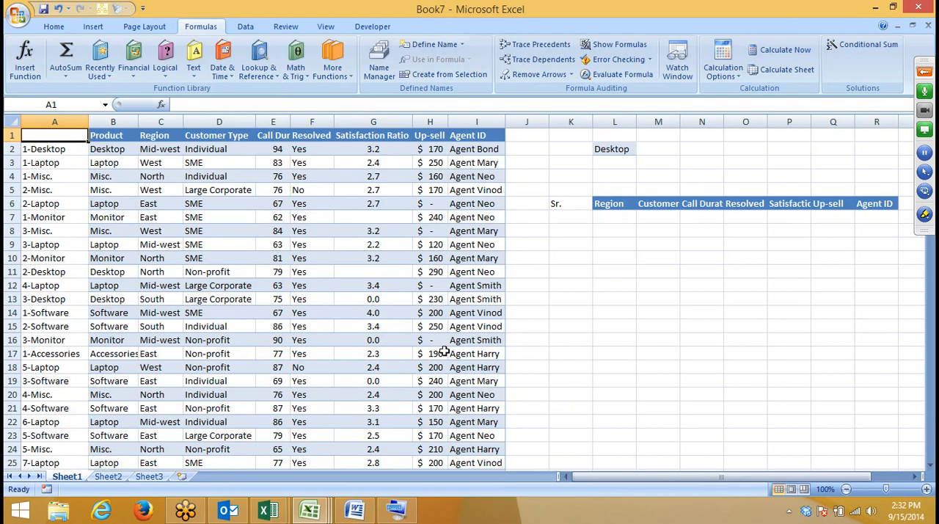
Step: Enter 1 as the first serial number in K7 under the Sr. heading
{"action": "left_click", "coordinate": [587, 229]}
{"action": "left_click", "coordinate": [585, 219]}
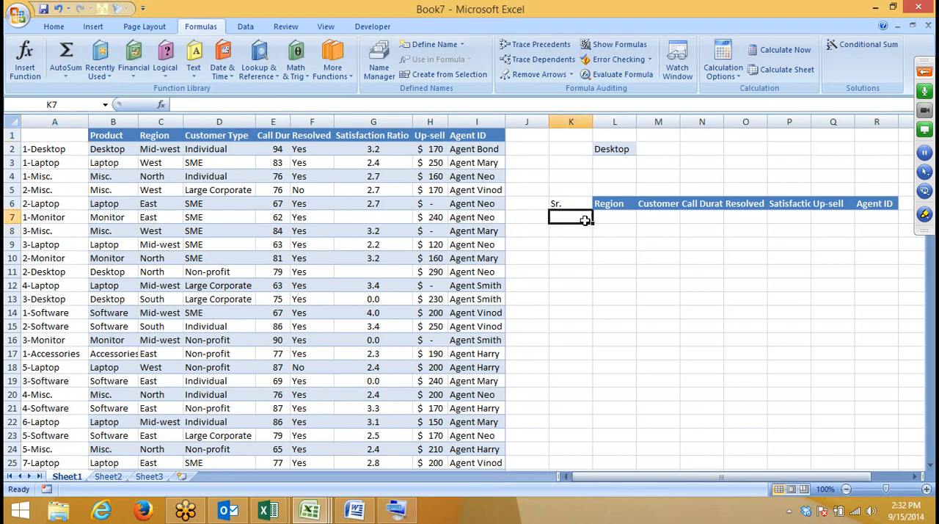
{"action": "key", "text": "Right"}
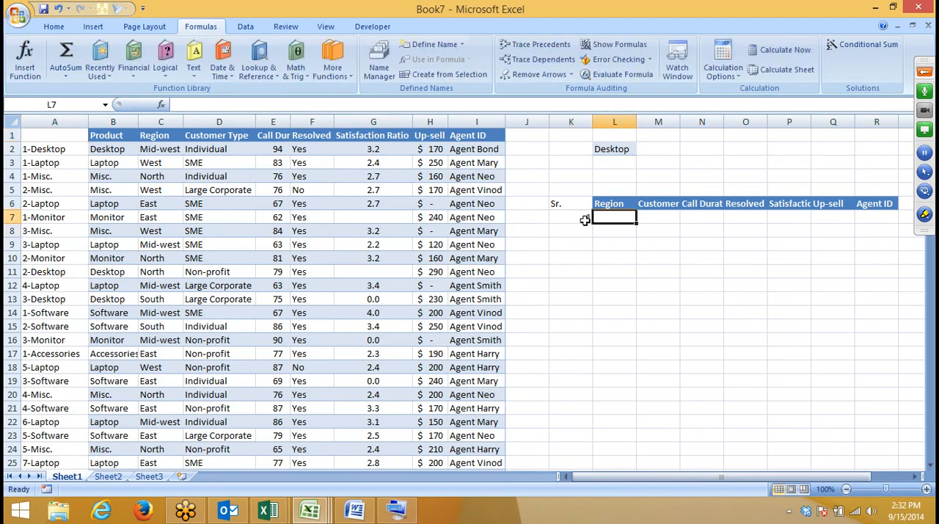
Step: Start a VLOOKUP in L7 with K7&"-"&L2 as the lookup value and columns A:I as the table array
{"action": "type", "text": "=vl"}
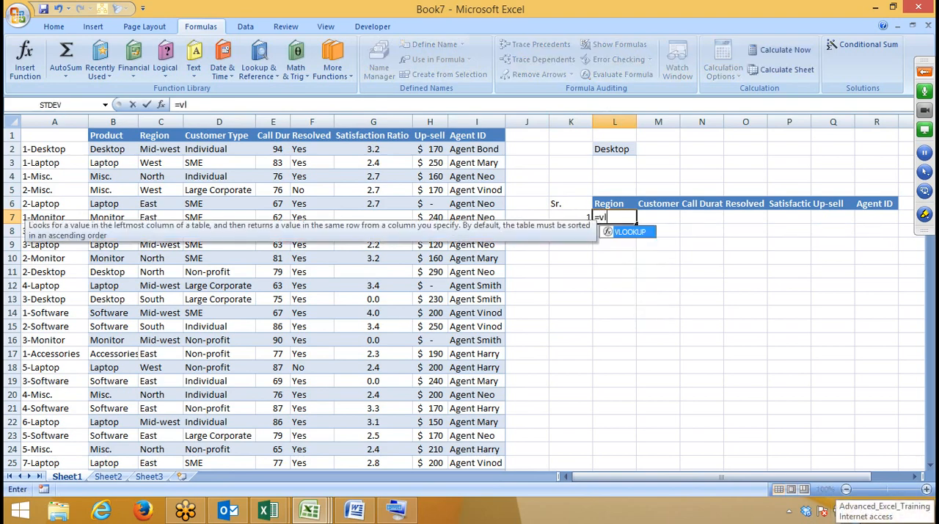
{"action": "key", "text": "Tab"}
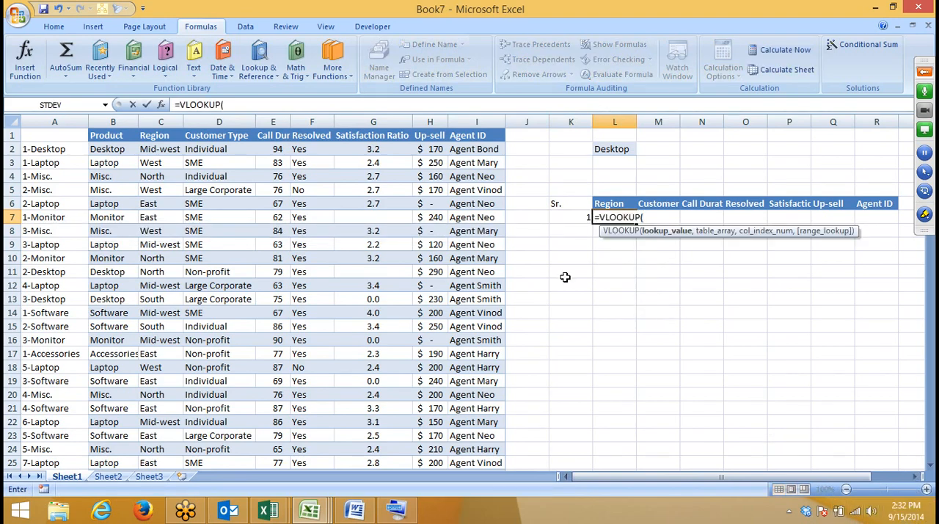
{"action": "left_click", "coordinate": [566, 218]}
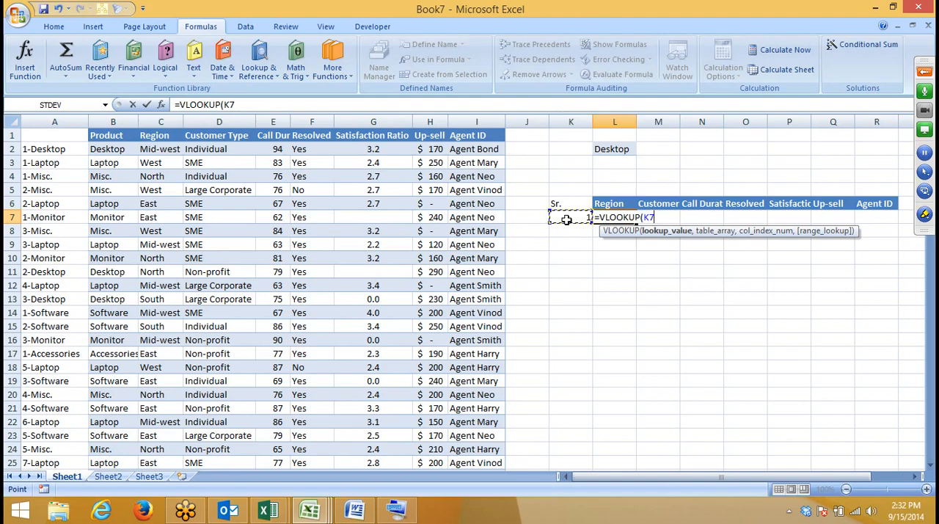
{"action": "type", "text": "&\"-\"&"}
{"action": "left_click", "coordinate": [628, 149]}
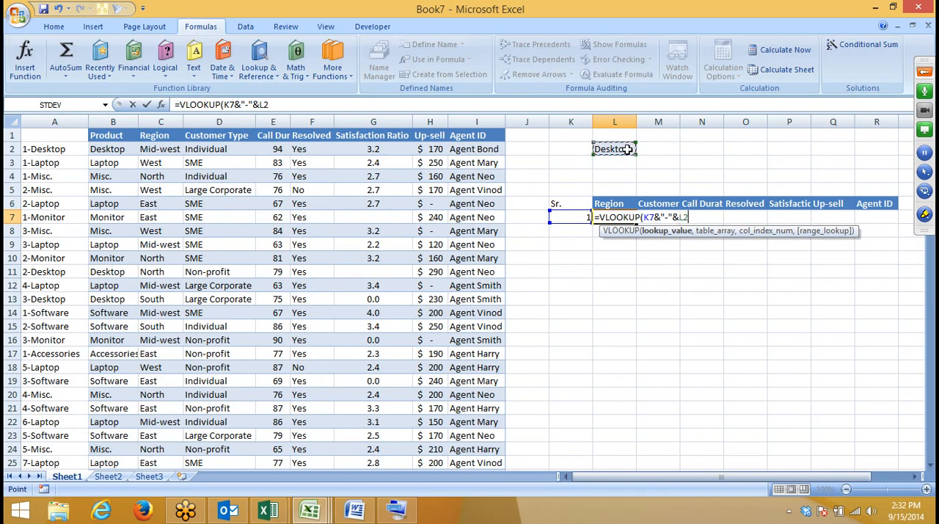
{"action": "type", "text": ","}
{"action": "left_click", "coordinate": [47, 121]}
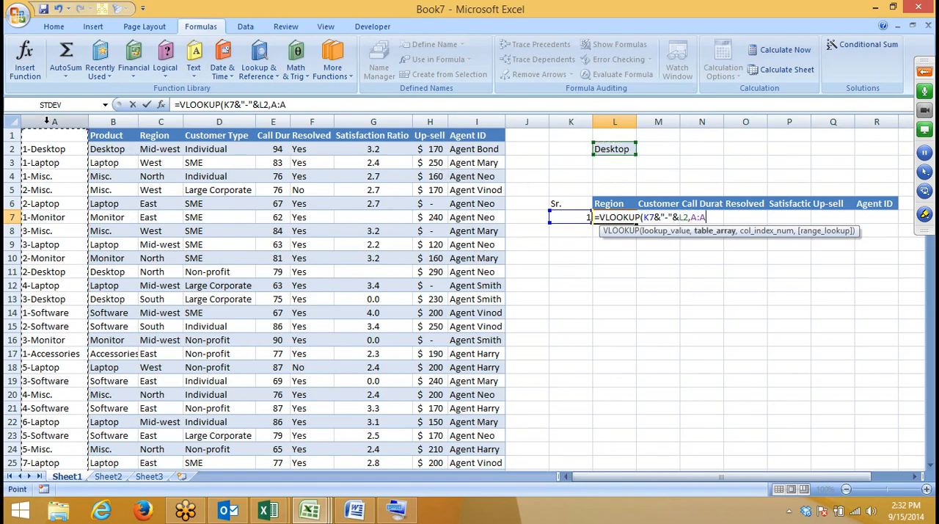
{"action": "left_click_drag", "start_coordinate": [46, 121], "coordinate": [465, 106]}
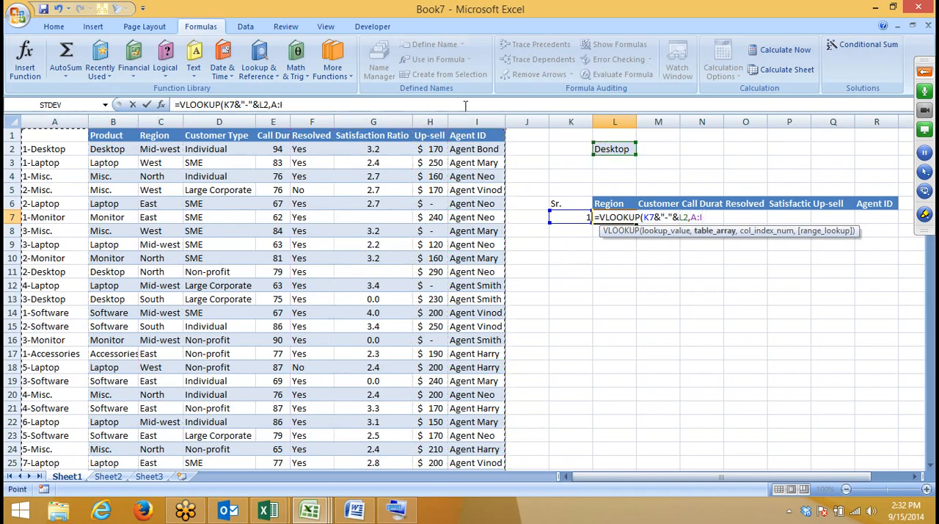
{"action": "type", "text": ","}
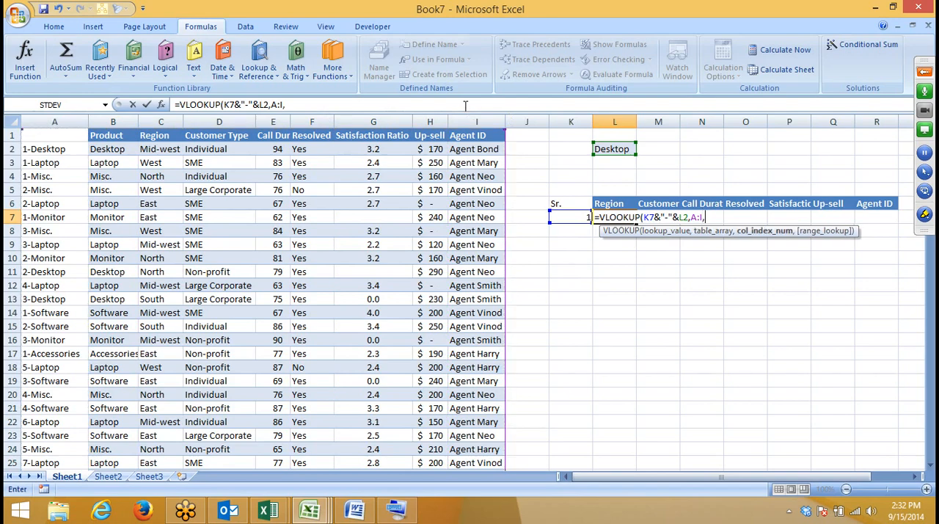
{"action": "type", "text": "2"}
Step: Add a MATCH on header L6 across A1:I1 with match type 0 as the column index, and 0 for the VLOOKUP's range lookup
{"action": "key", "text": "BackSpace"}
{"action": "type", "text": "ma"}
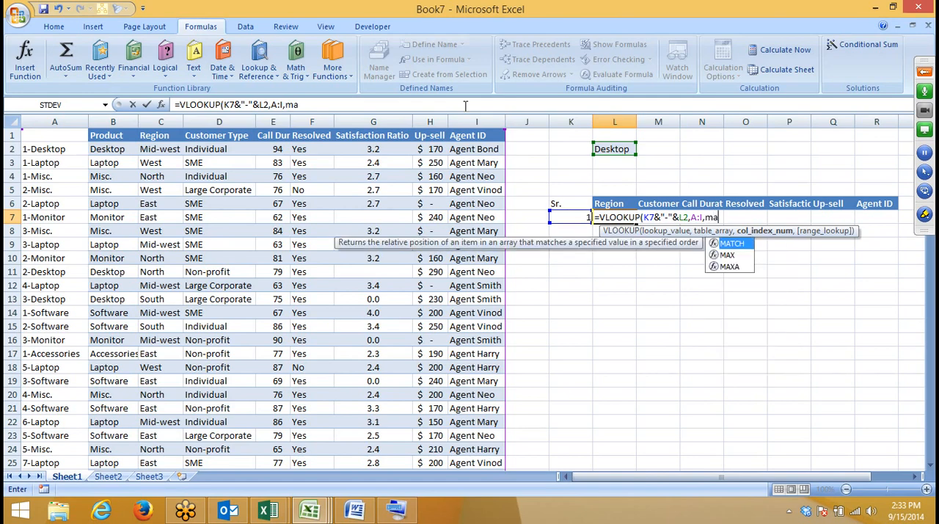
{"action": "key", "text": "Tab"}
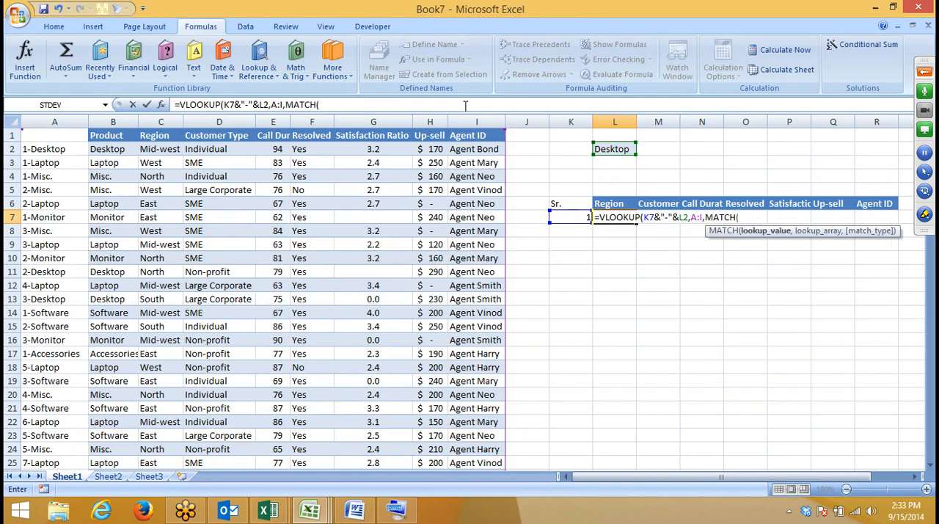
{"action": "type", "text": ","}
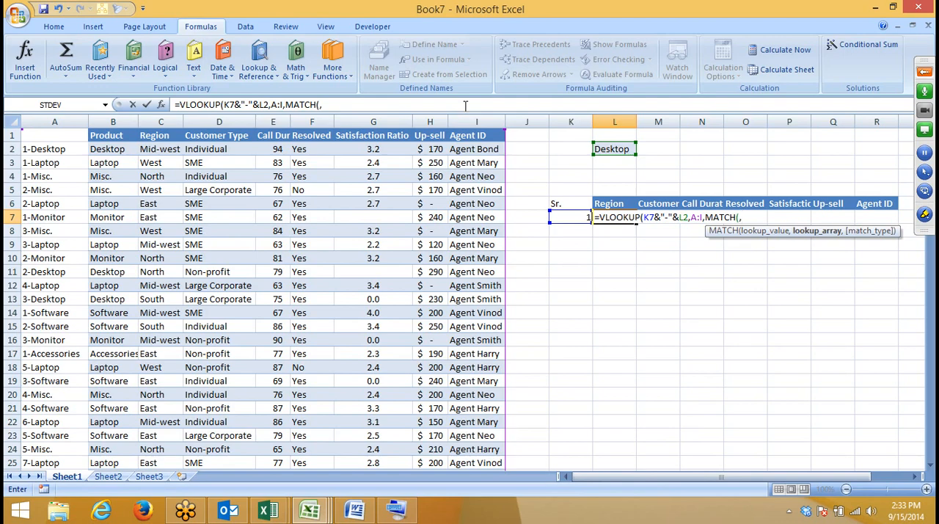
{"action": "left_click", "coordinate": [612, 206]}
{"action": "type", "text": ","}
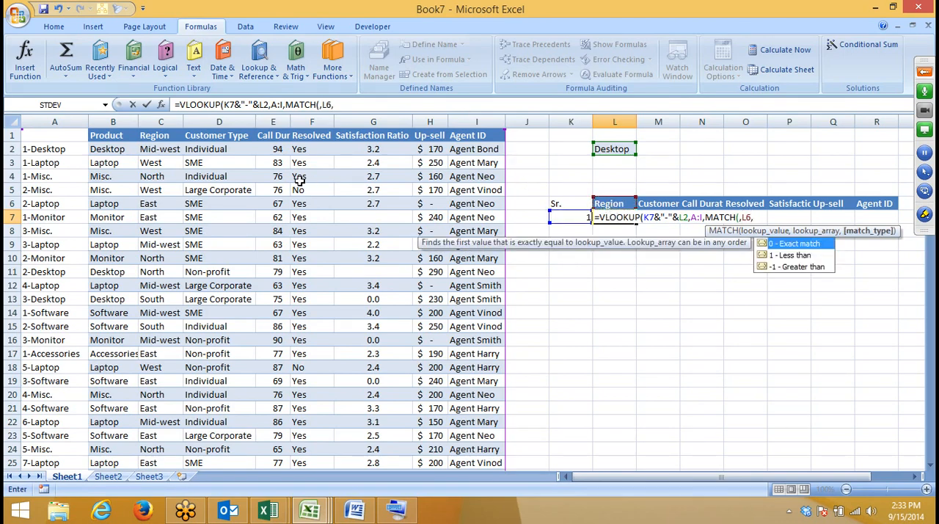
{"action": "left_click_drag", "start_coordinate": [30, 135], "coordinate": [477, 132]}
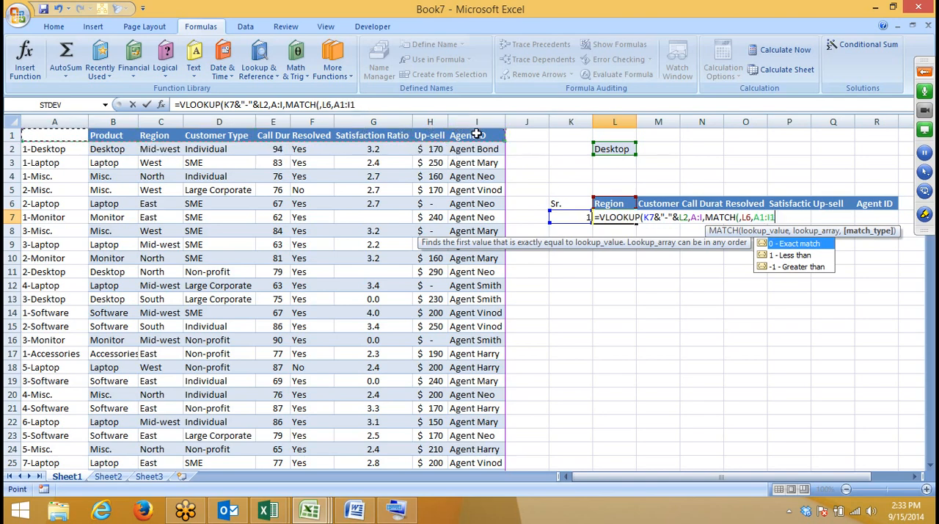
{"action": "type", "text": ",0)"}
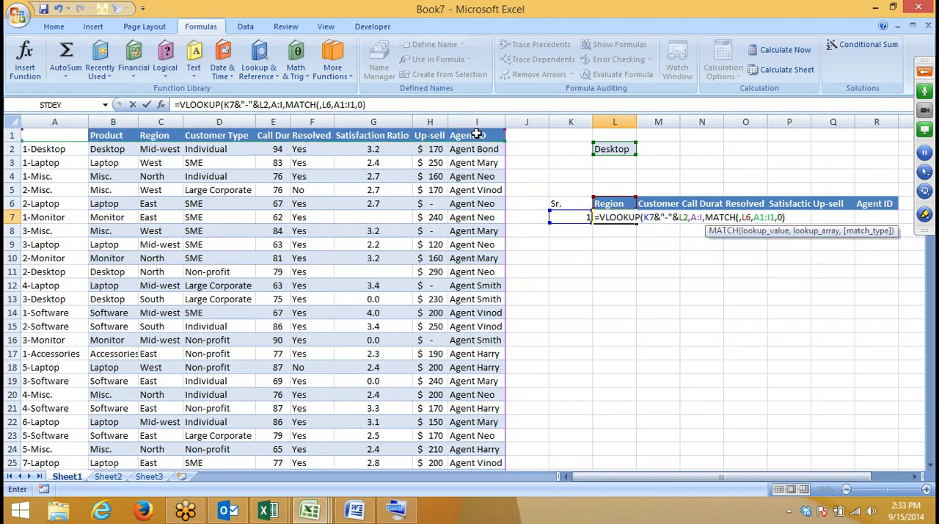
{"action": "type", "text": ",0"}
Step: Remove the extra comma before L6 in the MATCH function and commit the VLOOKUP formula in L7
{"action": "key", "text": "Return"}
{"action": "key", "text": "Return"}
{"action": "key", "text": "Left"}
{"action": "key", "text": "Left"}
{"action": "key", "text": "Left"}
{"action": "key", "text": "Left"}
{"action": "key", "text": "Left"}
{"action": "key", "text": "Left"}
{"action": "key", "text": "Left"}
{"action": "key", "text": "Left"}
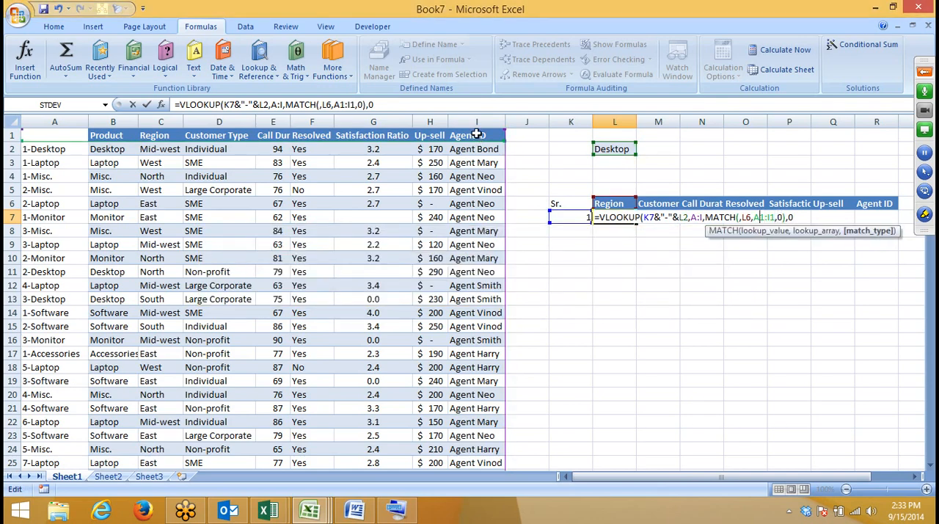
{"action": "key", "text": "BackSpace"}
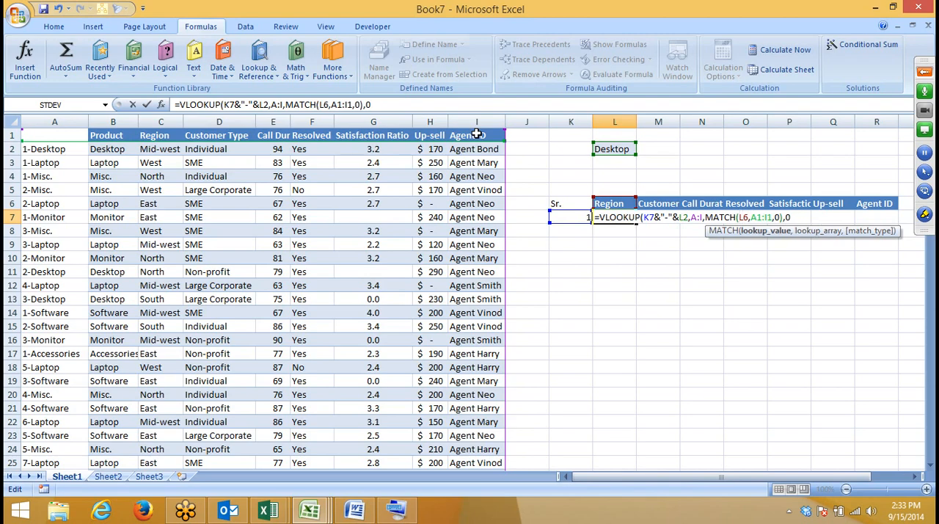
{"action": "key", "text": "Return"}
{"action": "key", "text": "Return"}
{"action": "key", "text": "Up"}
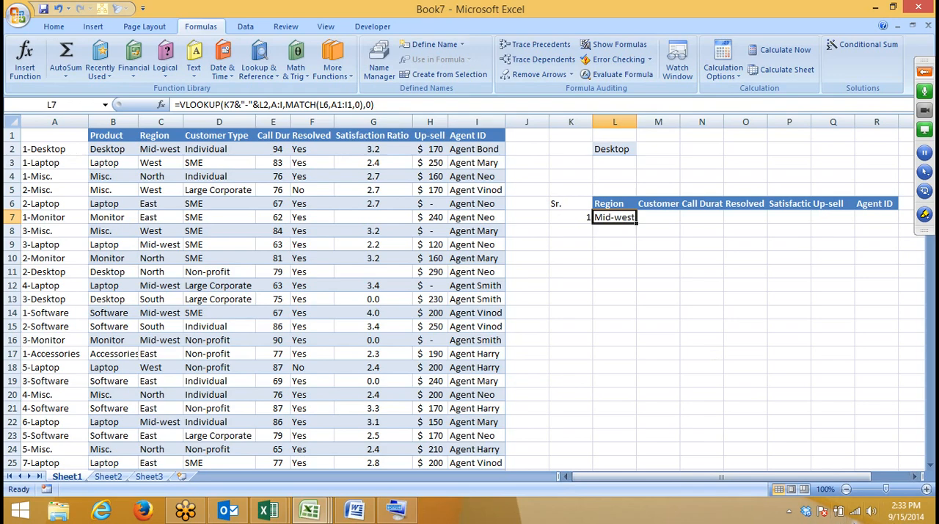
Step: In L7's VLOOKUP lookup value, lock the serial number's column as $K7 and the product cell as $L$2
{"action": "left_click", "coordinate": [230, 108]}
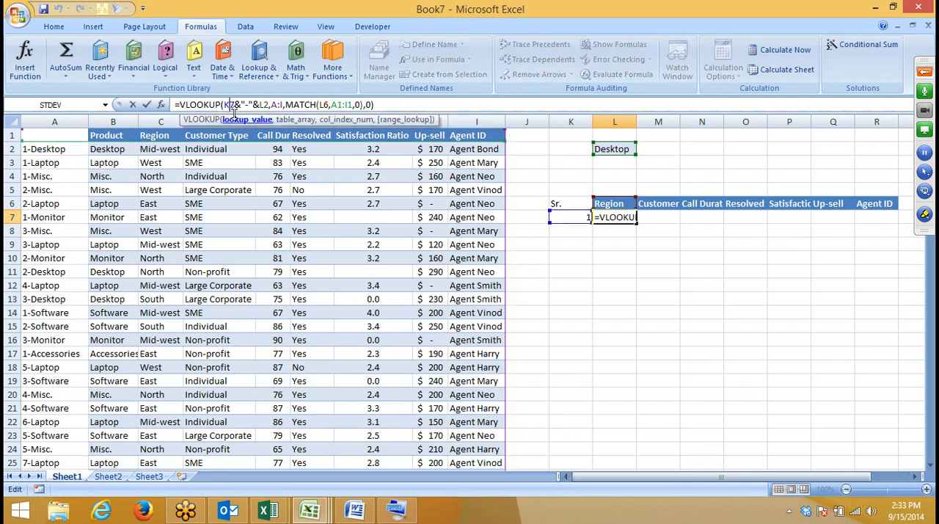
{"action": "key", "text": "Left"}
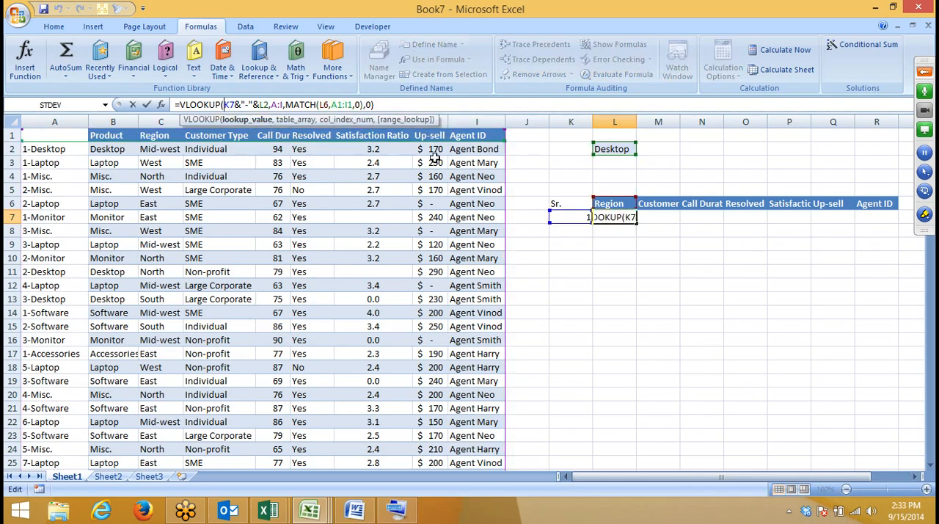
{"action": "type", "text": "$"}
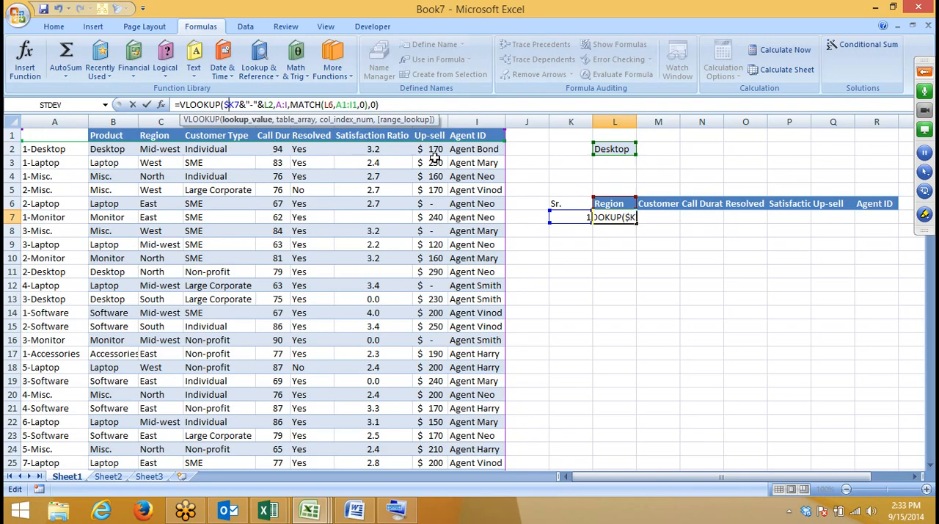
{"action": "key", "text": "Right"}
{"action": "key", "text": "Right"}
{"action": "key", "text": "Right"}
{"action": "key", "text": "Right"}
{"action": "key", "text": "Right"}
{"action": "key", "text": "Right"}
{"action": "key", "text": "Right"}
{"action": "key", "text": "Right"}
{"action": "key", "text": "F4"}
Step: Make the VLOOKUP's table array absolute as $A:$I
{"action": "key", "text": "Right"}
{"action": "key", "text": "Right"}
{"action": "key", "text": "Right"}
{"action": "key", "text": "Right"}
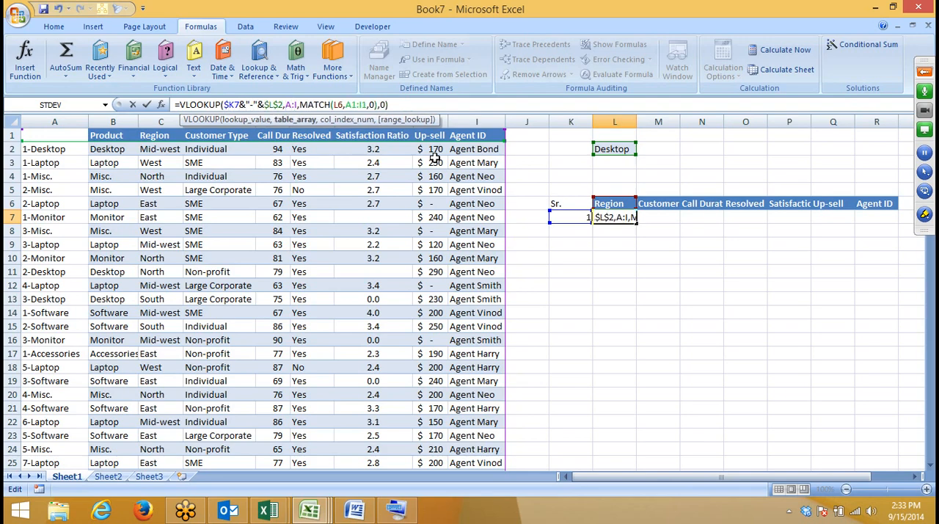
{"action": "key", "text": "F4"}
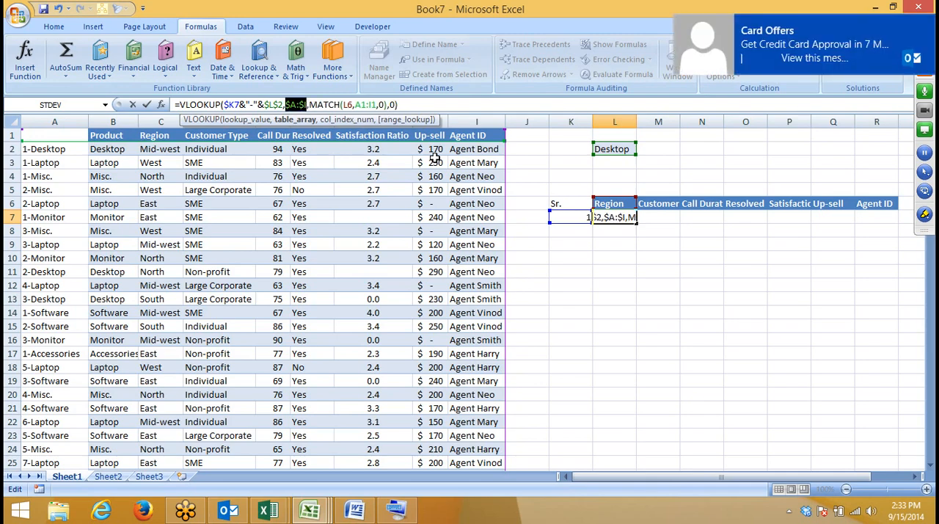
Step: Lock the MATCH arguments as L$6 and $A$1:$I$1, and commit the VLOOKUP formula in L7
{"action": "key", "text": "Right"}
{"action": "key", "text": "Right"}
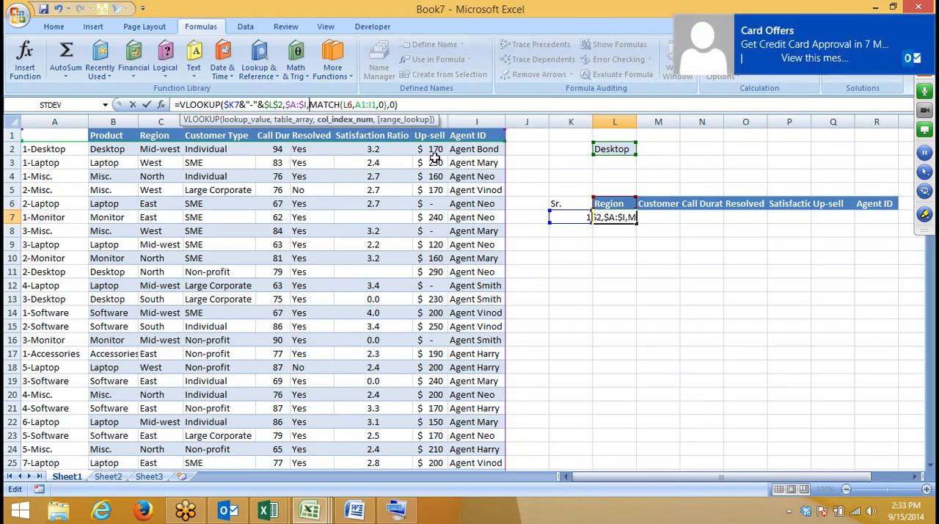
{"action": "key", "text": "Right"}
{"action": "key", "text": "Right"}
{"action": "key", "text": "Right"}
{"action": "key", "text": "Right"}
{"action": "key", "text": "Right"}
{"action": "key", "text": "Right"}
{"action": "key", "text": "Right"}
{"action": "key", "text": "Right"}
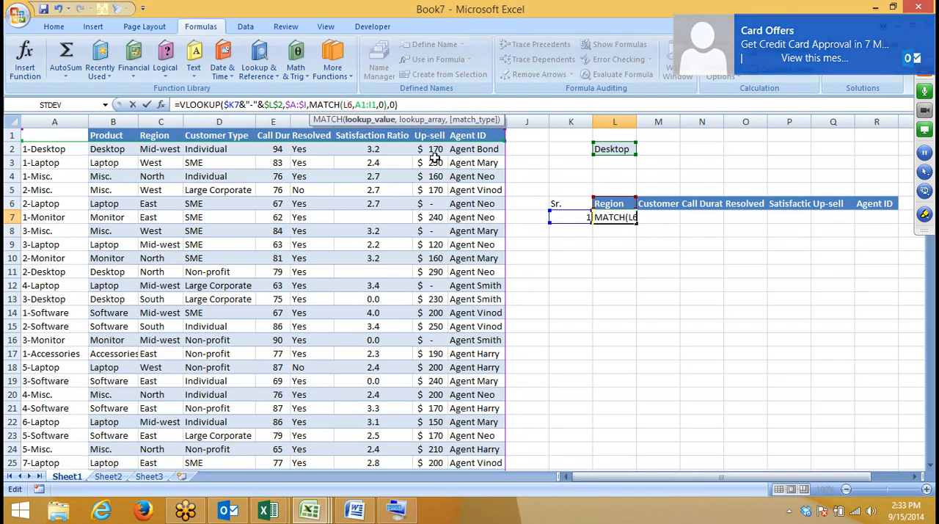
{"action": "key", "text": "F4"}
{"action": "key", "text": "F4"}
{"action": "key", "text": "Right"}
{"action": "key", "text": "Right"}
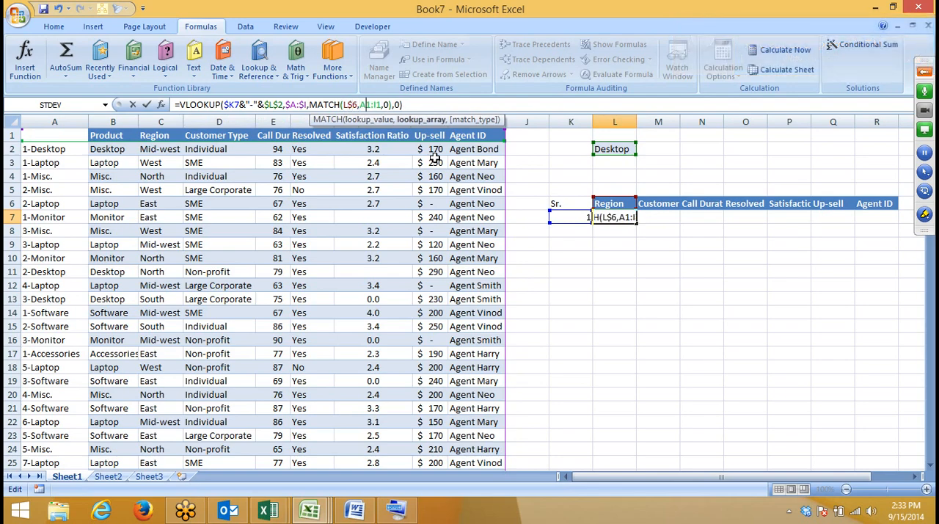
{"action": "key", "text": "F4"}
{"action": "key", "text": "F4"}
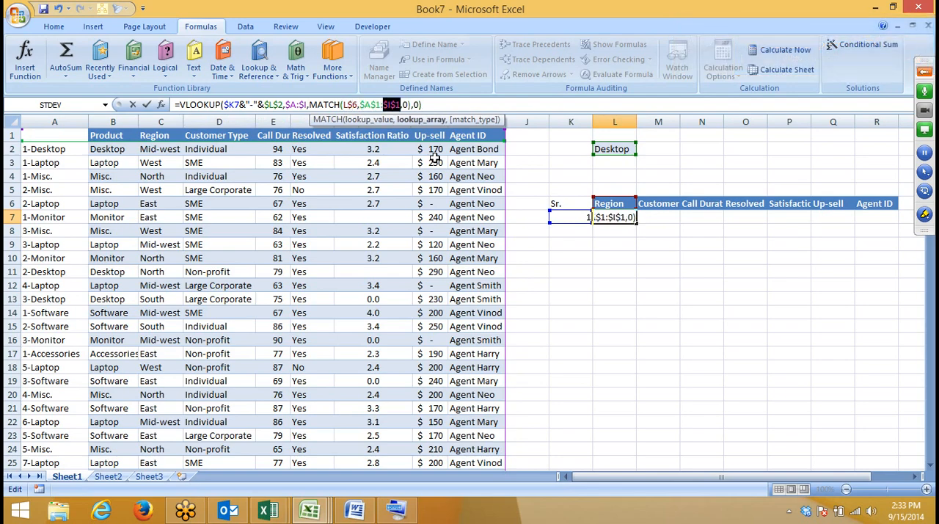
{"action": "key", "text": "Return"}
Step: Fill the VLOOKUP formula from L7 across to R7, under all the result headers
{"action": "key", "text": "Up"}
{"action": "key", "text": "shift+Right"}
{"action": "key", "text": "shift+Right"}
{"action": "key", "text": "shift+Right"}
{"action": "key", "text": "shift+Right"}
{"action": "key", "text": "shift+Right"}
{"action": "key", "text": "shift+Right"}
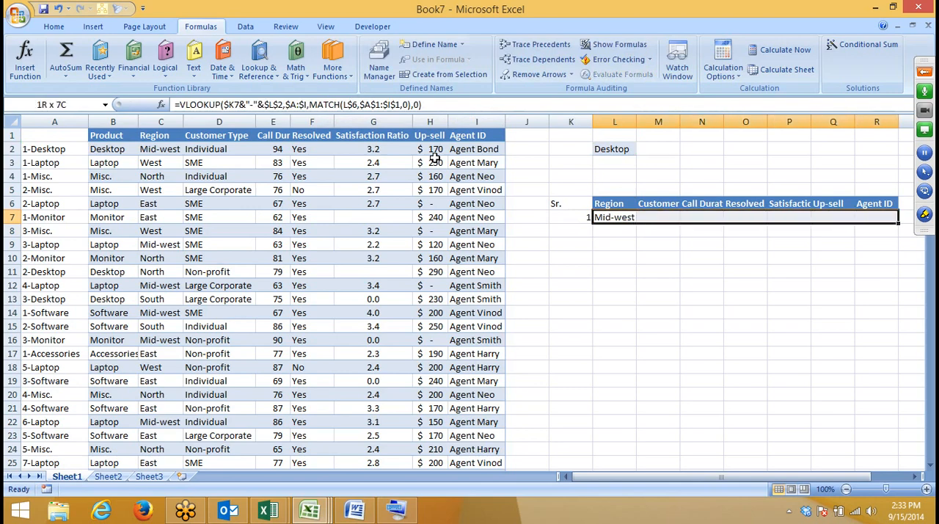
{"action": "key", "text": "ctrl+r"}
{"action": "key", "text": "shift+Left"}
{"action": "key", "text": "shift+Left"}
{"action": "key", "text": "shift+Left"}
{"action": "key", "text": "shift+Left"}
{"action": "key", "text": "shift+Left"}
{"action": "key", "text": "shift+Left"}
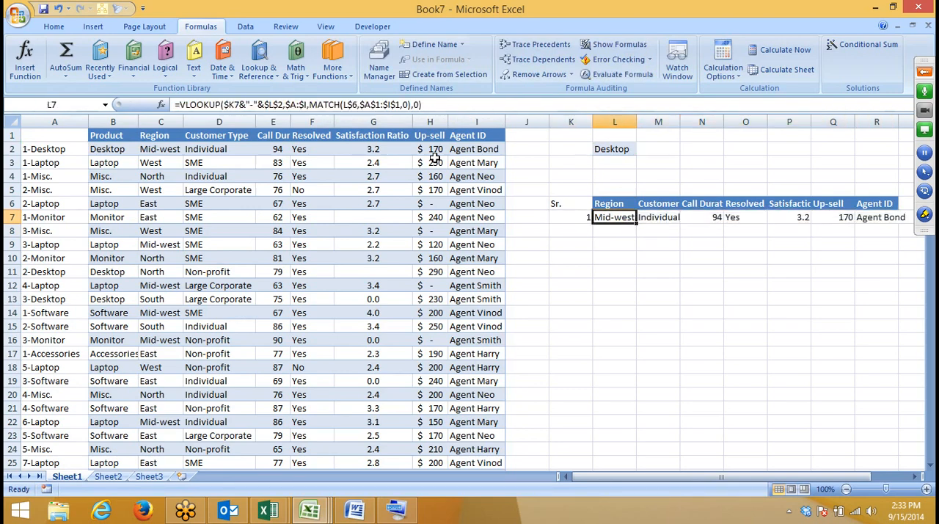
{"action": "key", "text": "Left"}
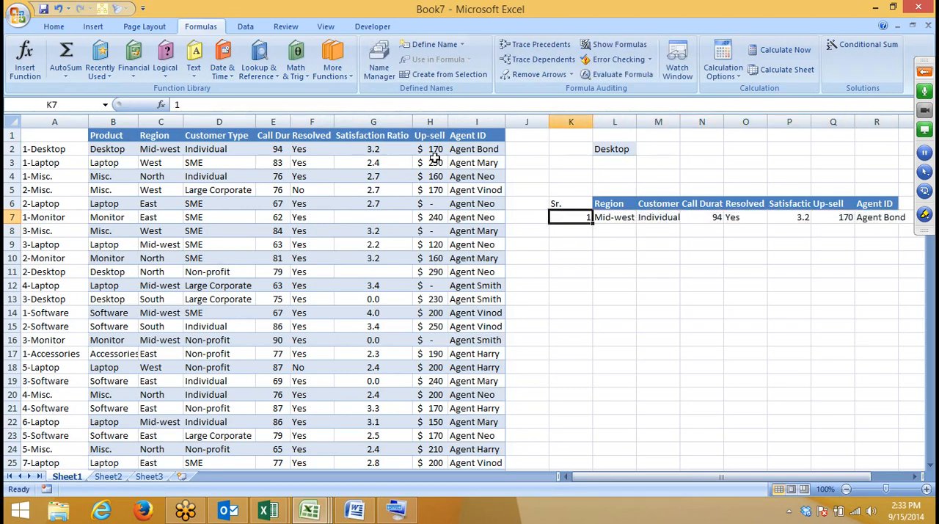
Step: Start a COUNTIF in M2 beside the selected product, with the whole Product column B:B as the range
{"action": "key", "text": "Right"}
{"action": "key", "text": "Up"}
{"action": "key", "text": "Up"}
{"action": "key", "text": "Up"}
{"action": "key", "text": "Up"}
{"action": "key", "text": "Up"}
{"action": "key", "text": "Right"}
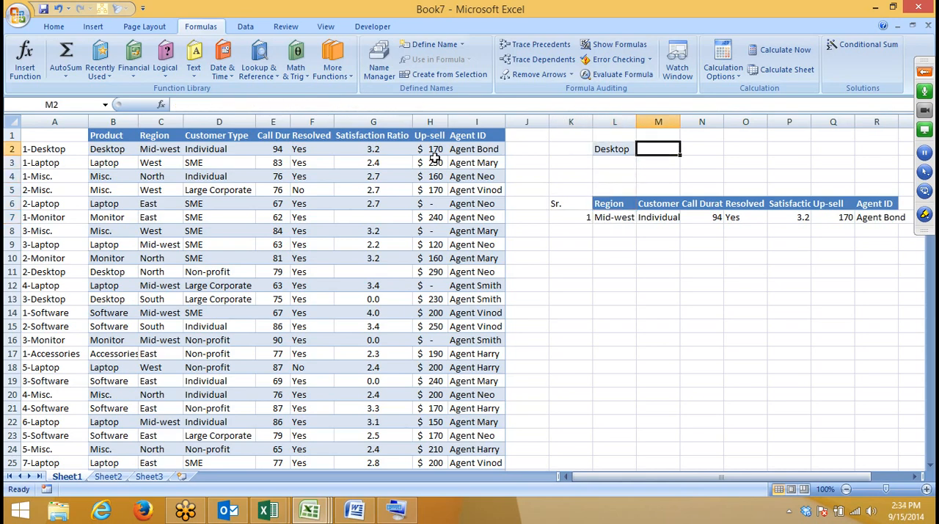
{"action": "type", "text": "=cou"}
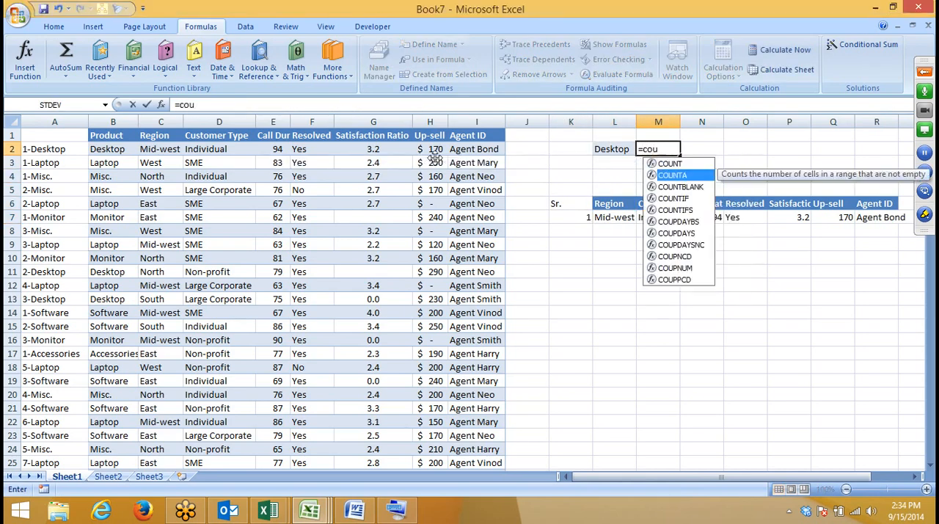
{"action": "key", "text": "Down"}
{"action": "key", "text": "Down"}
{"action": "key", "text": "Tab"}
{"action": "key", "text": "Left"}
{"action": "key", "text": "Left"}
{"action": "key", "text": "Left"}
{"action": "key", "text": "Left"}
{"action": "key", "text": "Left"}
{"action": "key", "text": "Left"}
{"action": "key", "text": "Left"}
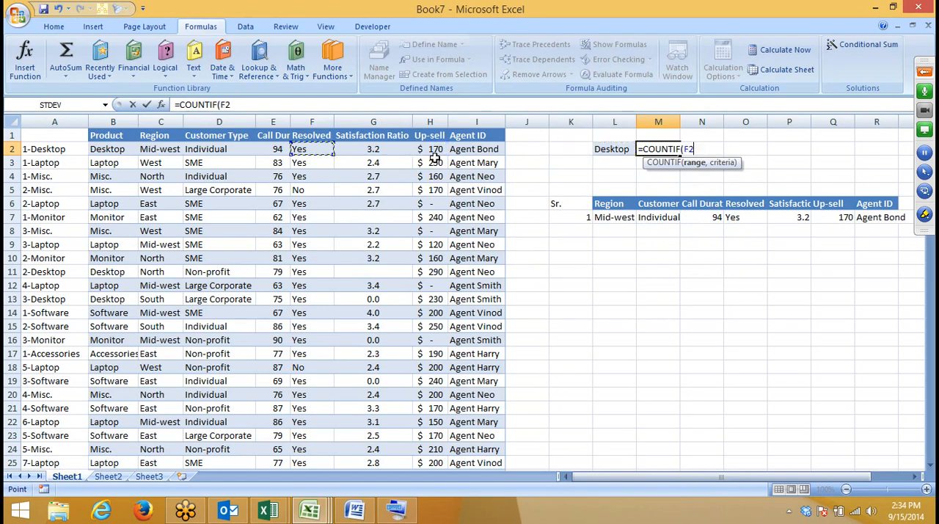
{"action": "key", "text": "Left"}
{"action": "key", "text": "Left"}
{"action": "key", "text": "Left"}
{"action": "key", "text": "Left"}
{"action": "key", "text": "Left"}
{"action": "key", "text": "Right"}
{"action": "key", "text": "ctrl+space"}
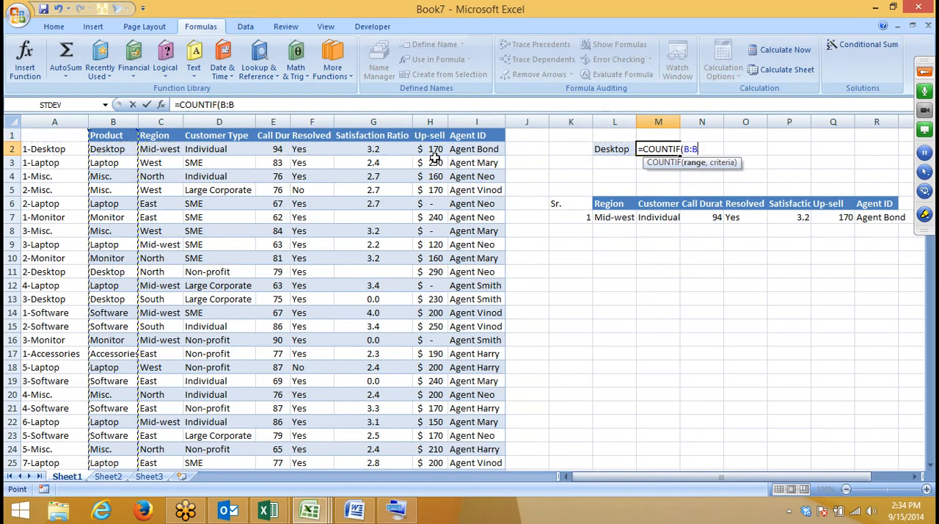
Step: Use product cell L2 as the COUNTIF criteria and commit the formula in M2
{"action": "type", "text": ","}
{"action": "key", "text": "Left"}
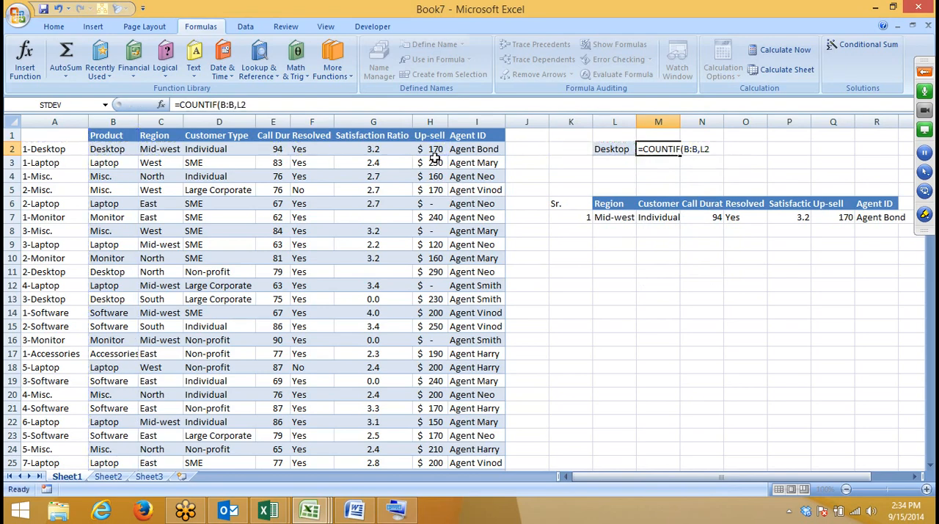
{"action": "key", "text": "Return"}
Step: Replace the first serial number in K7 with an IF formula whose logical test is M2>=1
{"action": "key", "text": "Down"}
{"action": "key", "text": "Down"}
{"action": "key", "text": "Down"}
{"action": "key", "text": "Down"}
{"action": "key", "text": "Left"}
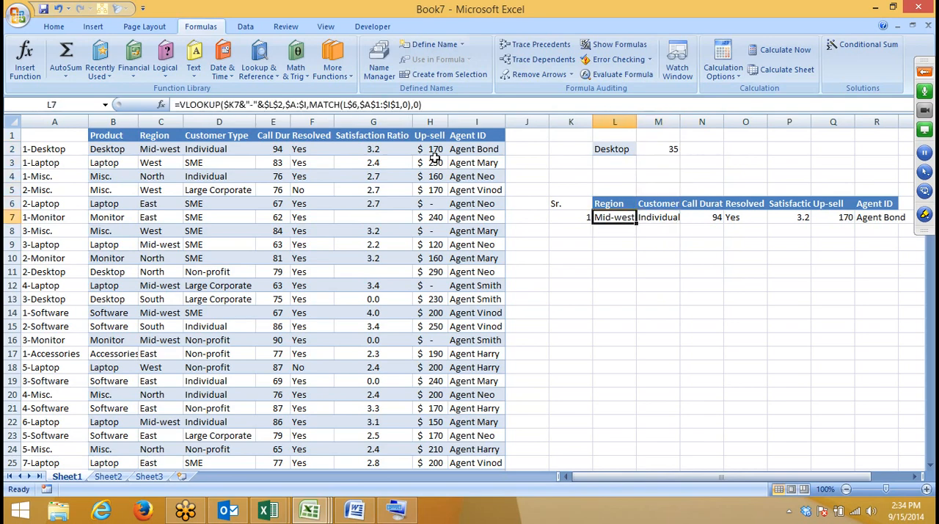
{"action": "key", "text": "Left"}
{"action": "type", "text": "=if"}
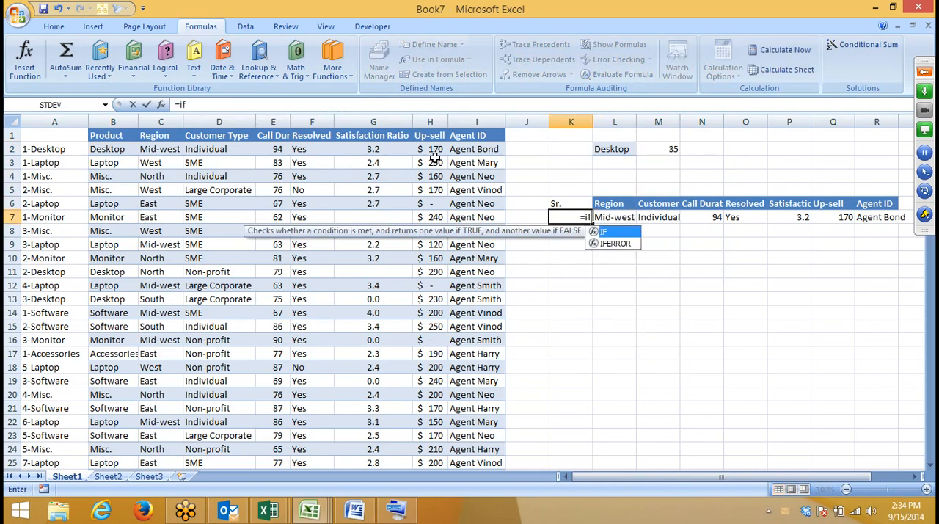
{"action": "type", "text": "("}
{"action": "key", "text": "Up"}
{"action": "key", "text": "Up"}
{"action": "key", "text": "Up"}
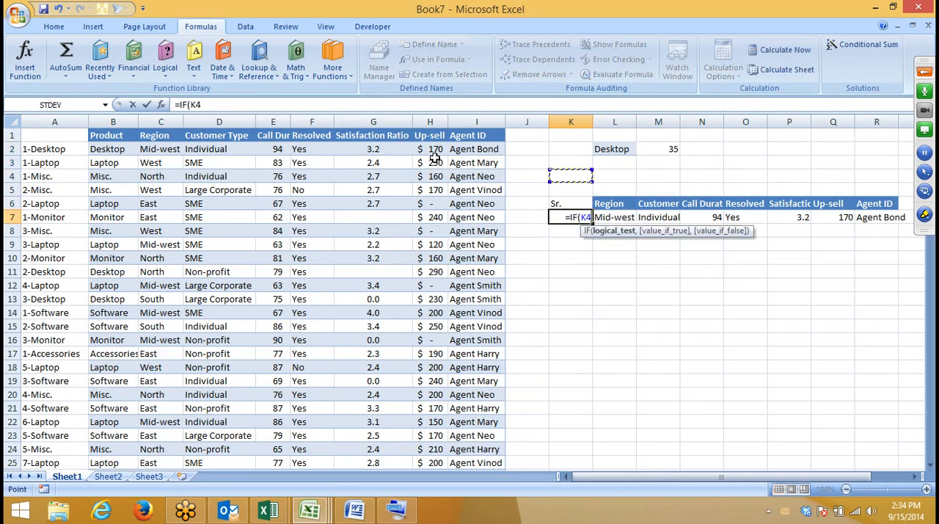
{"action": "key", "text": "Up"}
{"action": "key", "text": "Up"}
{"action": "key", "text": "Right"}
{"action": "key", "text": "Right"}
{"action": "key", "text": "Left"}
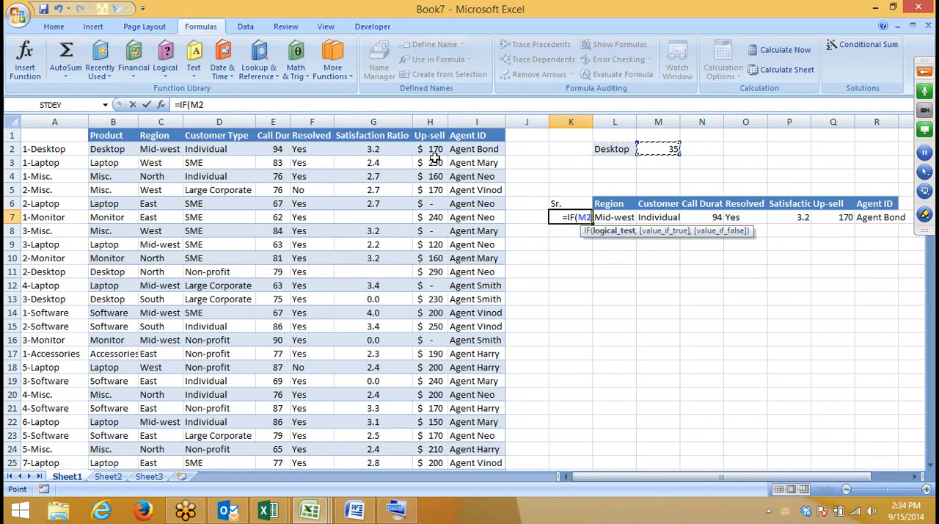
{"action": "type", "text": "="}
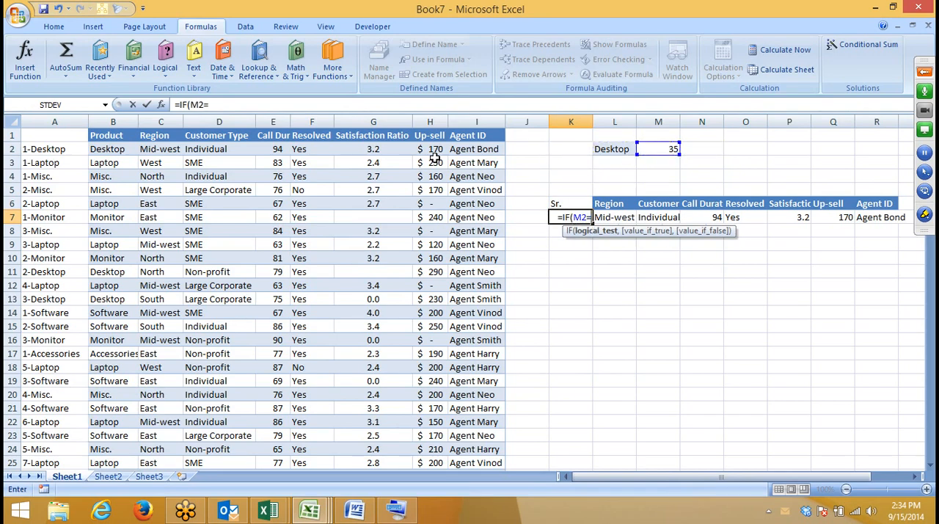
{"action": "key", "text": "BackSpace"}
{"action": "type", "text": ">="}
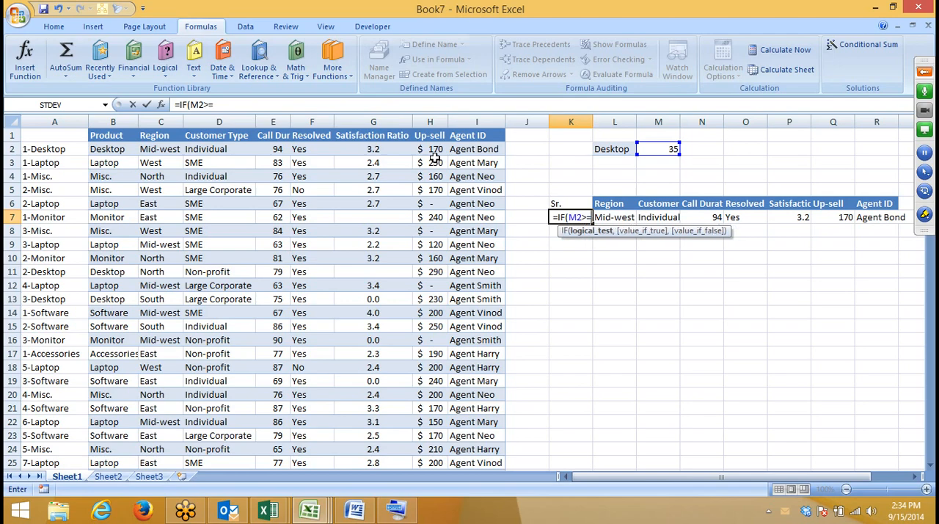
{"action": "type", "text": "1,1"}
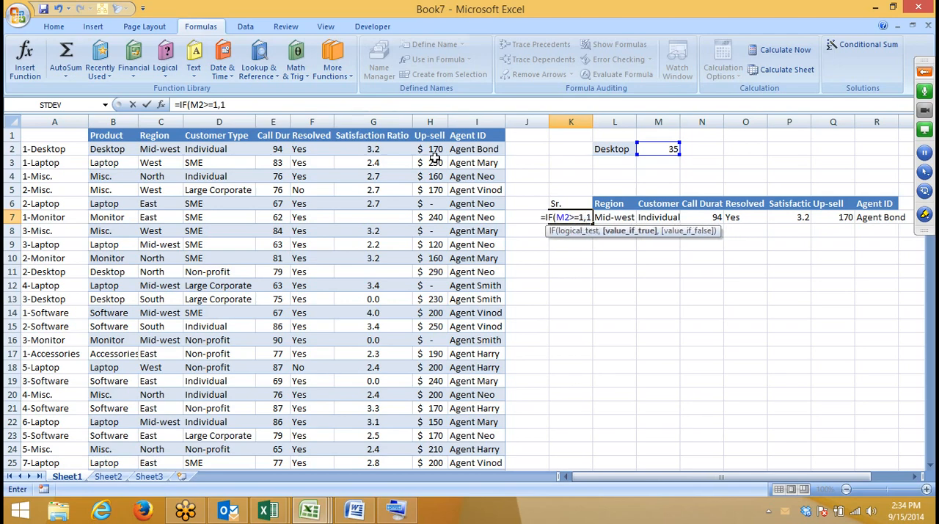
{"action": "type", "text": "\"\""}
Step: Have the IF in K7 return 1 when true and an empty string when false, and commit it
{"action": "key", "text": "BackSpace"}
{"action": "key", "text": "BackSpace"}
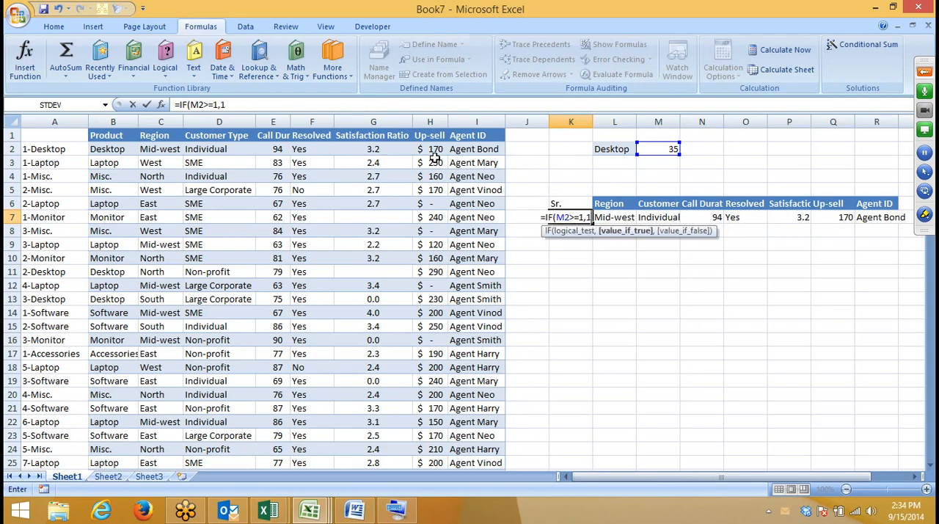
{"action": "type", "text": ",\"\")"}
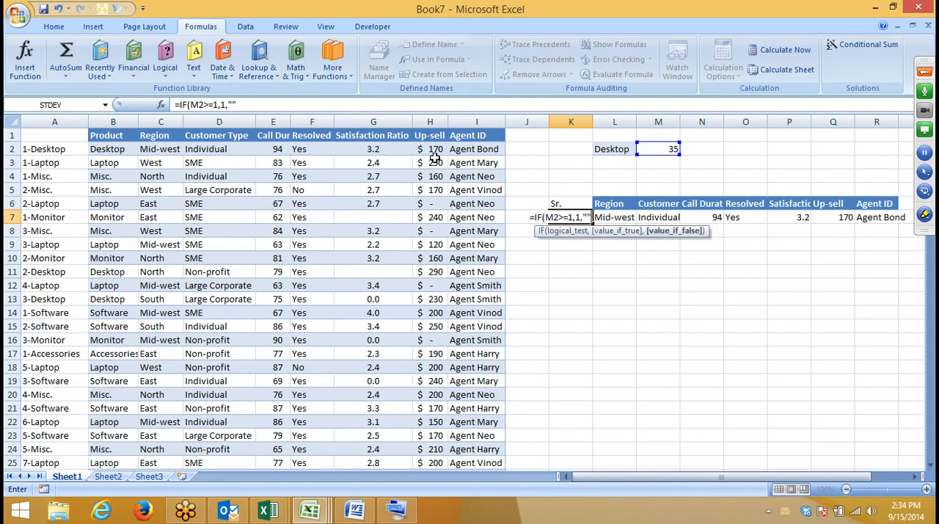
{"action": "key", "text": "Return"}
Step: Enter =IF(K7+1>M2,"",K7+1) in K8 for the second serial number
{"action": "type", "text": "=IF("}
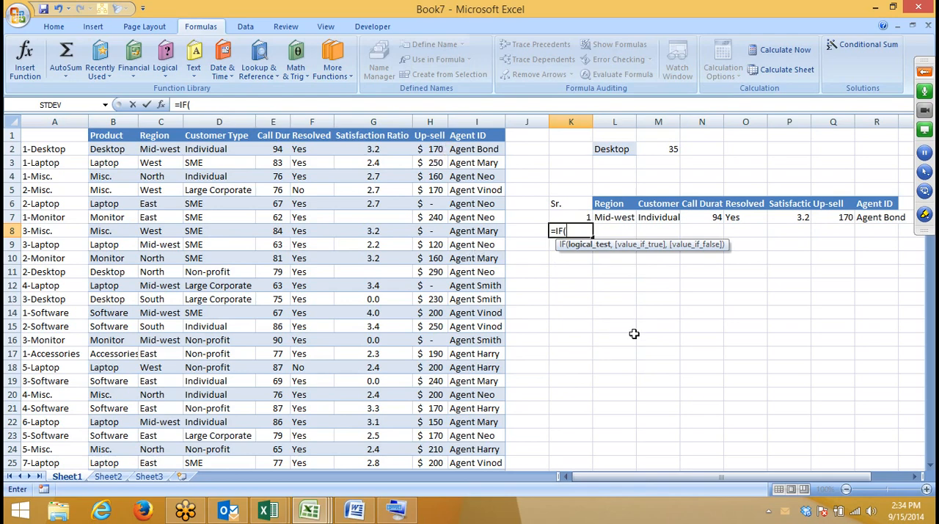
{"action": "left_click", "coordinate": [579, 218]}
{"action": "type", "text": "+1"}
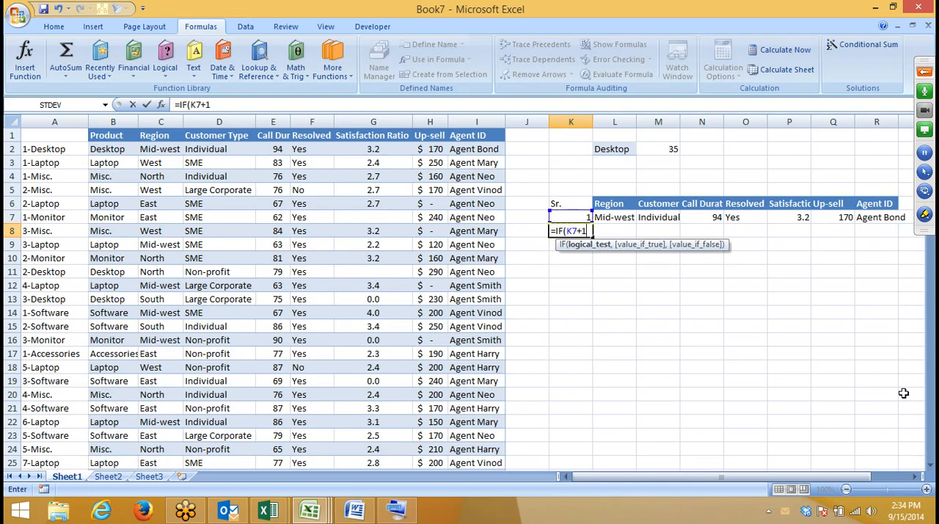
{"action": "type", "text": ">"}
{"action": "left_click", "coordinate": [664, 149]}
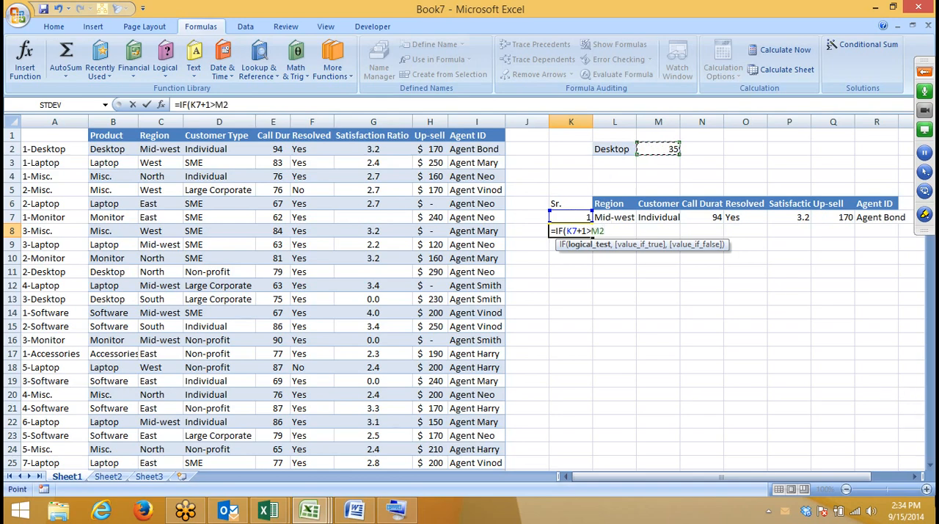
{"action": "type", "text": ",\"\","}
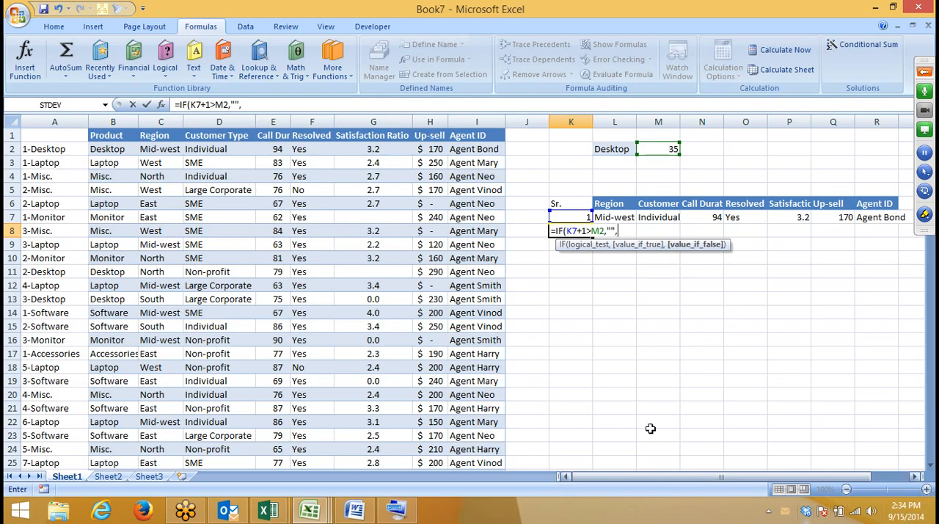
{"action": "left_click", "coordinate": [561, 214]}
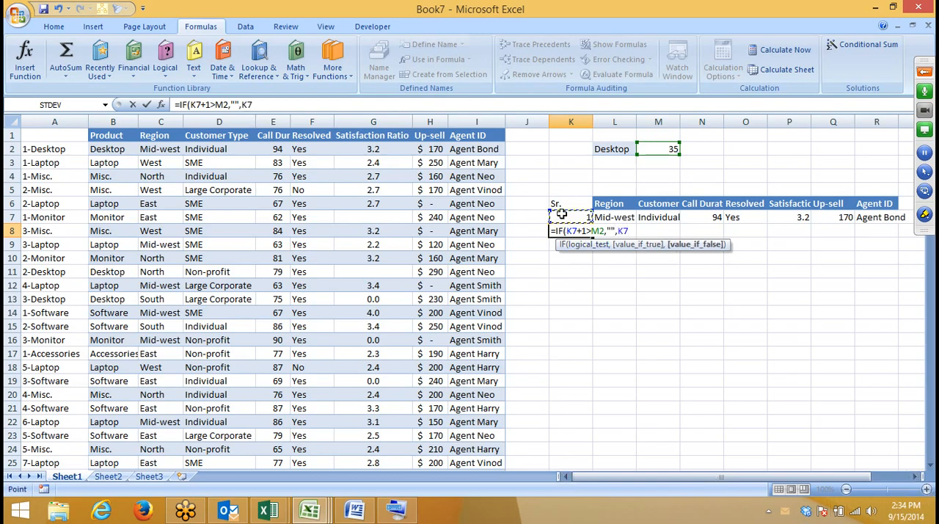
{"action": "type", "text": "+1"}
{"action": "key", "text": "Return"}
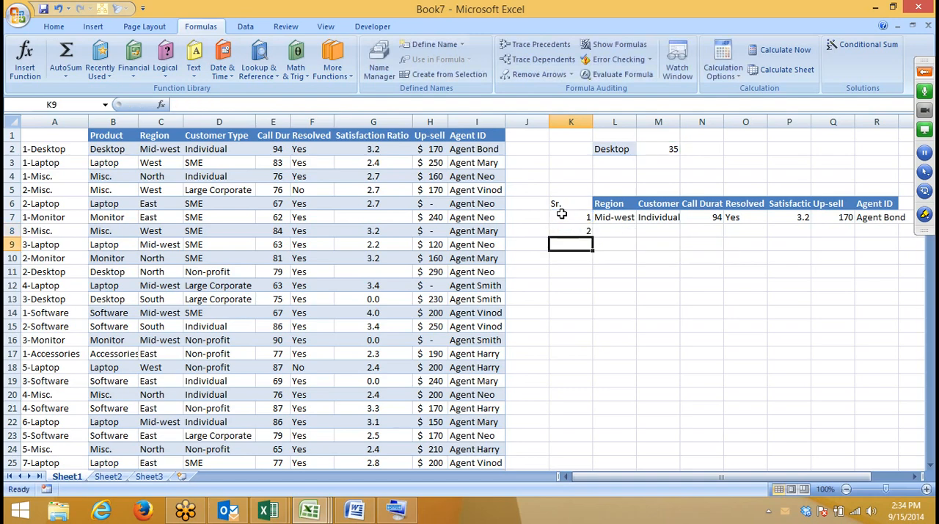
Step: Make the count reference absolute as $M$2 in K8's IF formula
{"action": "key", "text": "Up"}
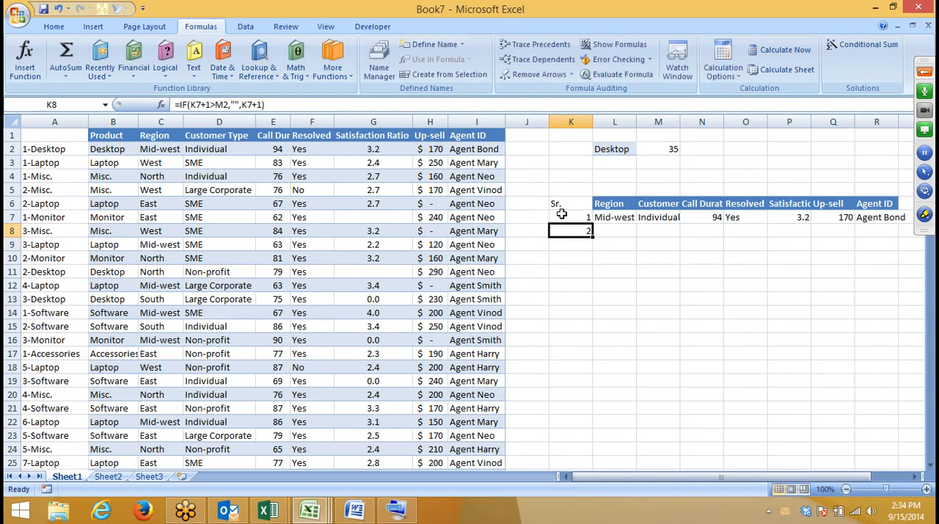
{"action": "left_click", "coordinate": [223, 105]}
{"action": "key", "text": "F4"}
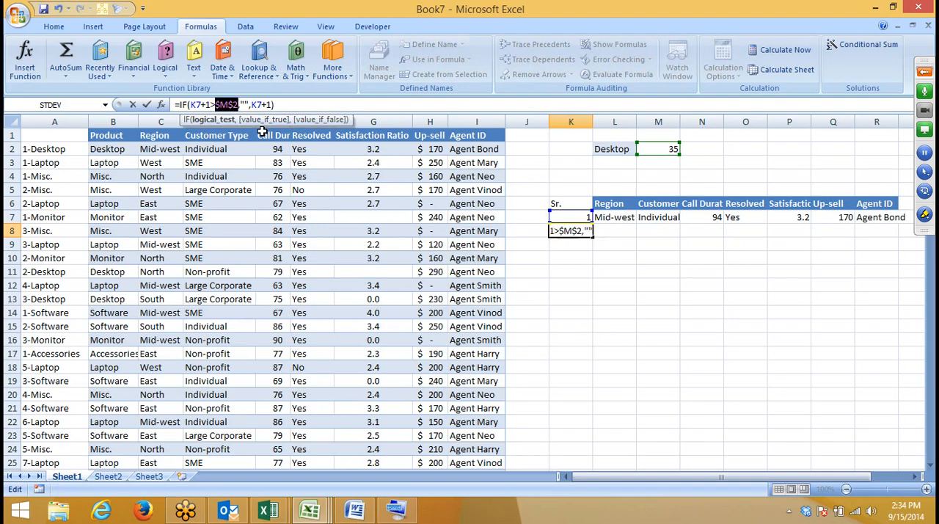
{"action": "key", "text": "ctrl+Return"}
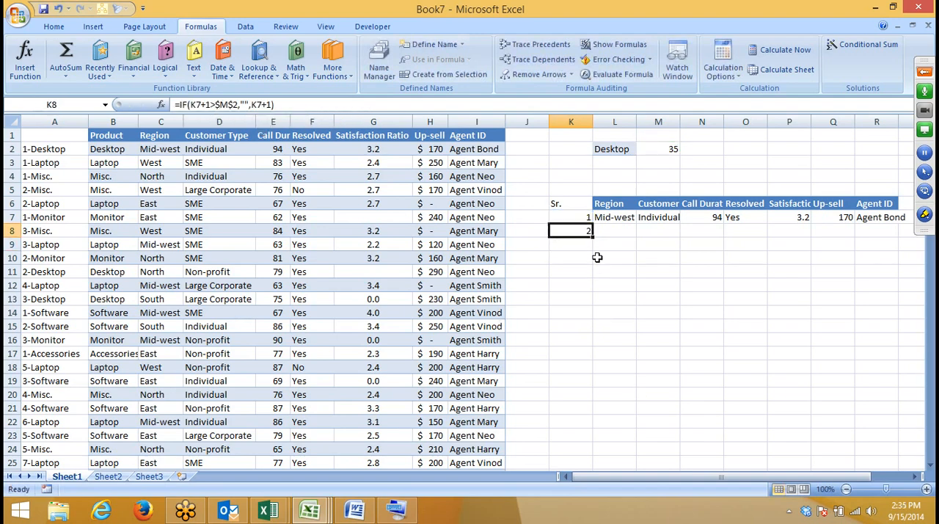
Step: Fill the serial number formula in K8 down the column to row 170
{"action": "left_click_drag", "start_coordinate": [592, 235], "coordinate": [585, 522]}
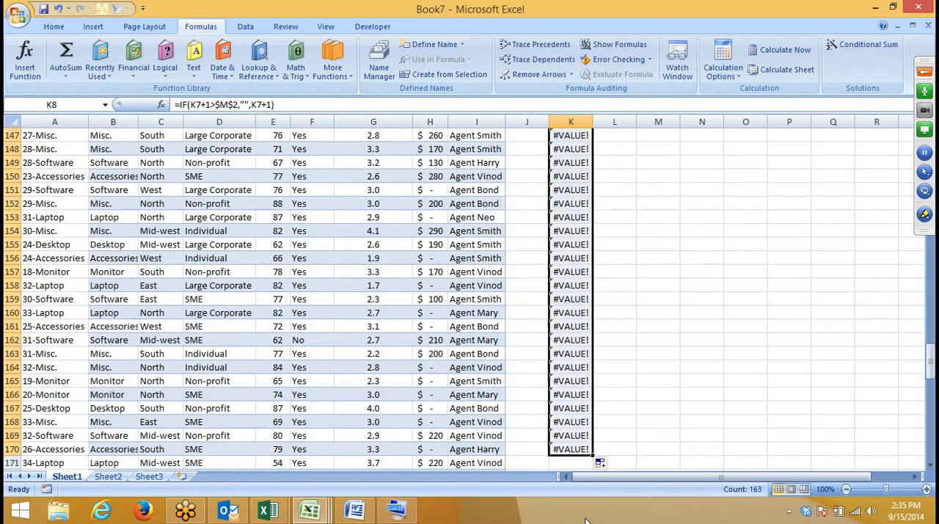
{"action": "scroll", "coordinate": [585, 521], "scroll_direction": "up", "scroll_amount": 20}
{"action": "scroll", "coordinate": [623, 271], "scroll_direction": "up", "scroll_amount": 5}
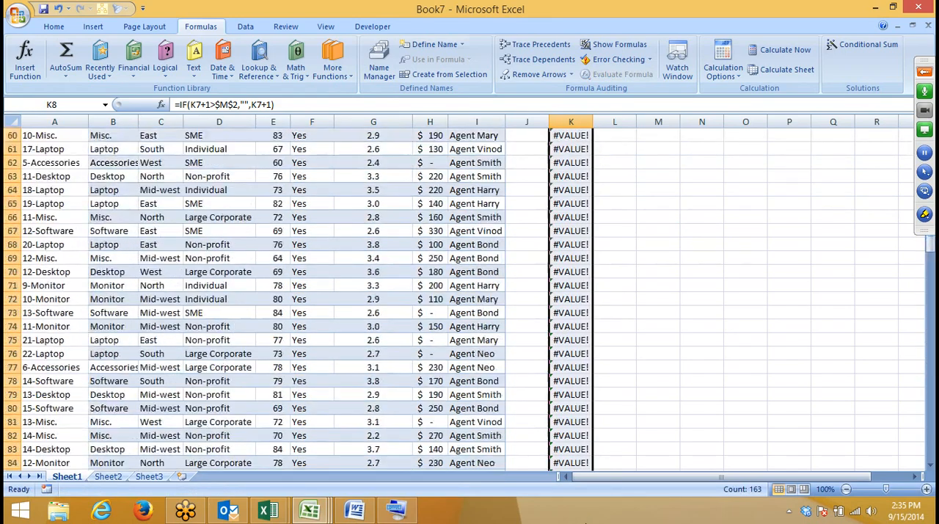
{"action": "left_click", "coordinate": [623, 269]}
{"action": "key", "text": "ctrl+Up"}
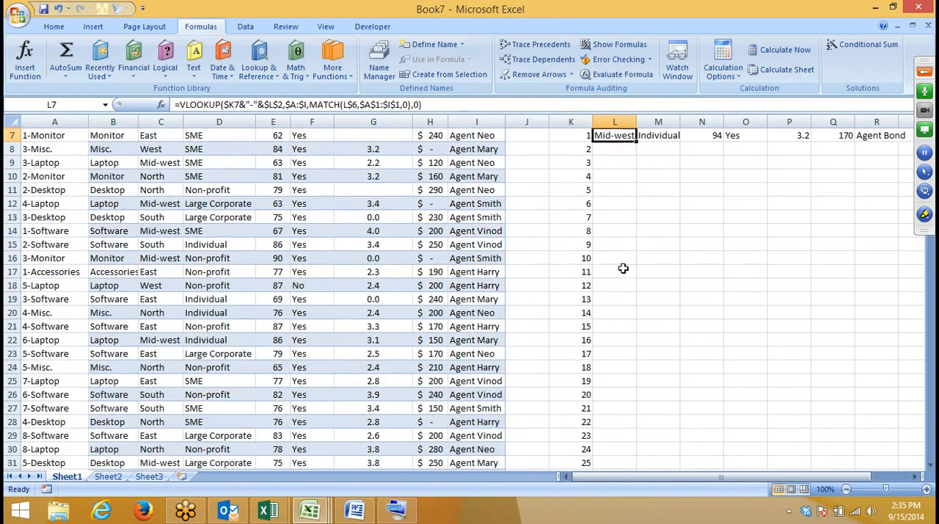
Step: Wrap the IF formula in K8 in IFERROR with an empty string as the error value
{"action": "key", "text": "Up"}
{"action": "key", "text": "Down"}
{"action": "key", "text": "Down"}
{"action": "key", "text": "Left"}
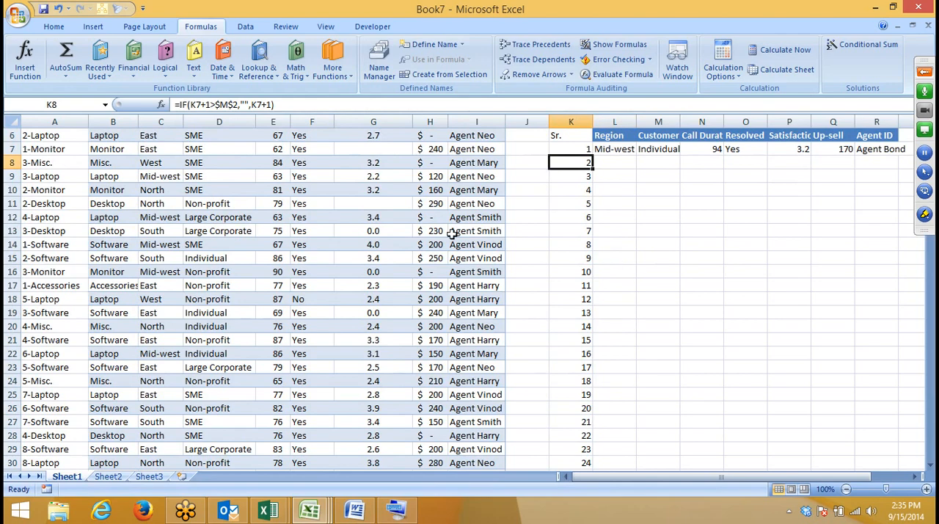
{"action": "left_click", "coordinate": [178, 105]}
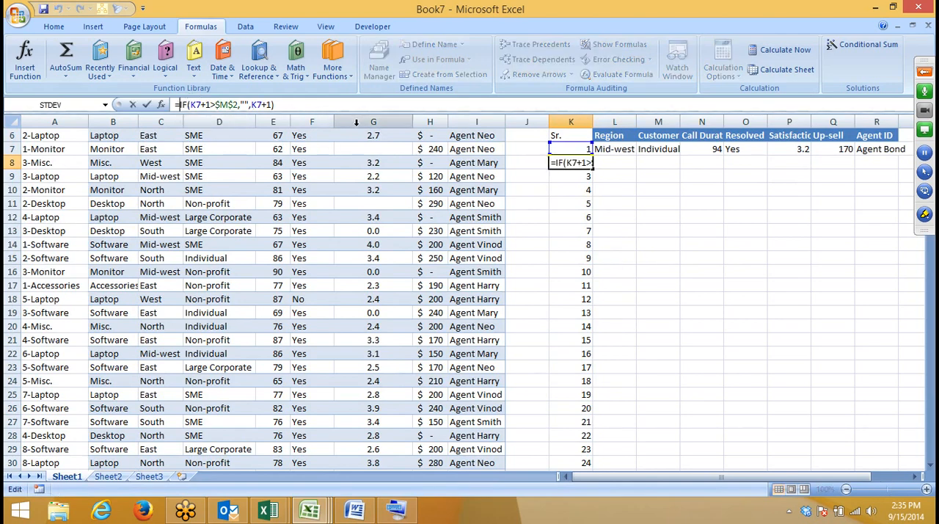
{"action": "type", "text": "if"}
{"action": "type", "text": "e"}
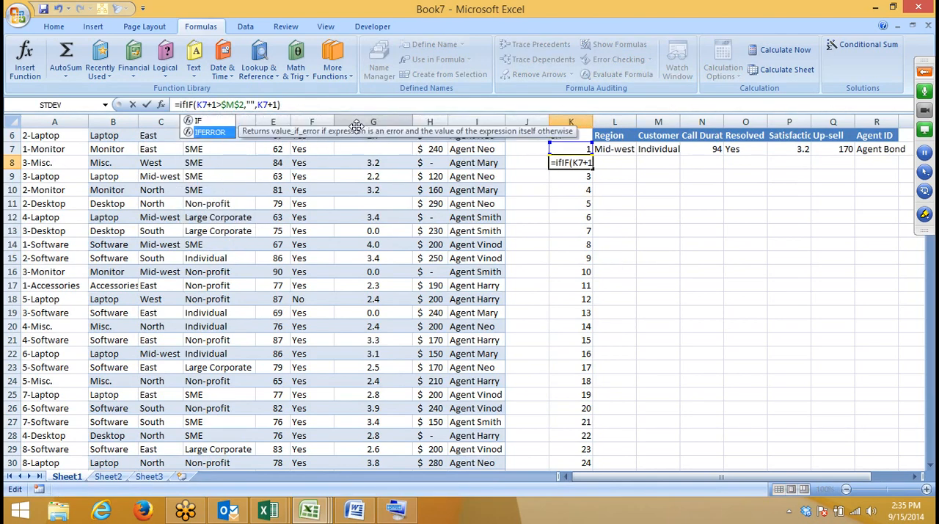
{"action": "key", "text": "Tab"}
{"action": "left_click", "coordinate": [391, 111]}
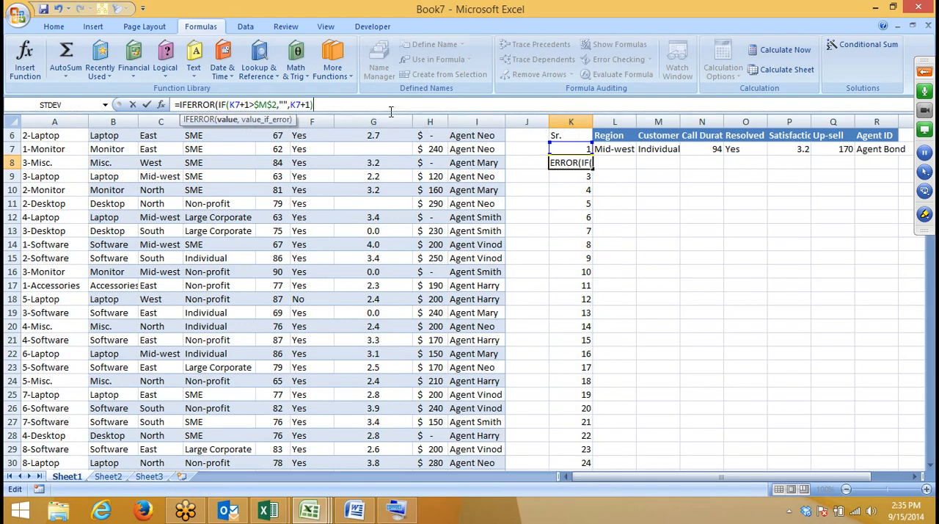
{"action": "type", "text": ",\"\""}
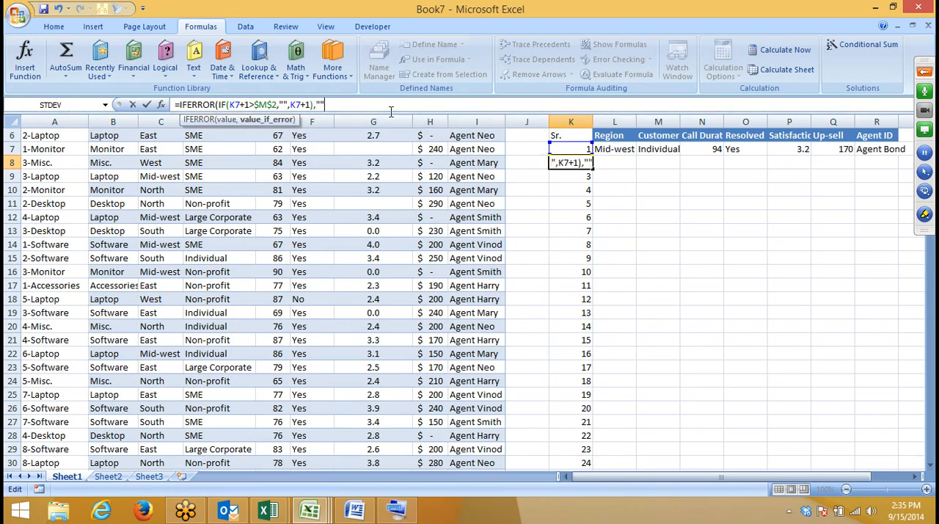
{"action": "key", "text": "Return"}
{"action": "key", "text": "Return"}
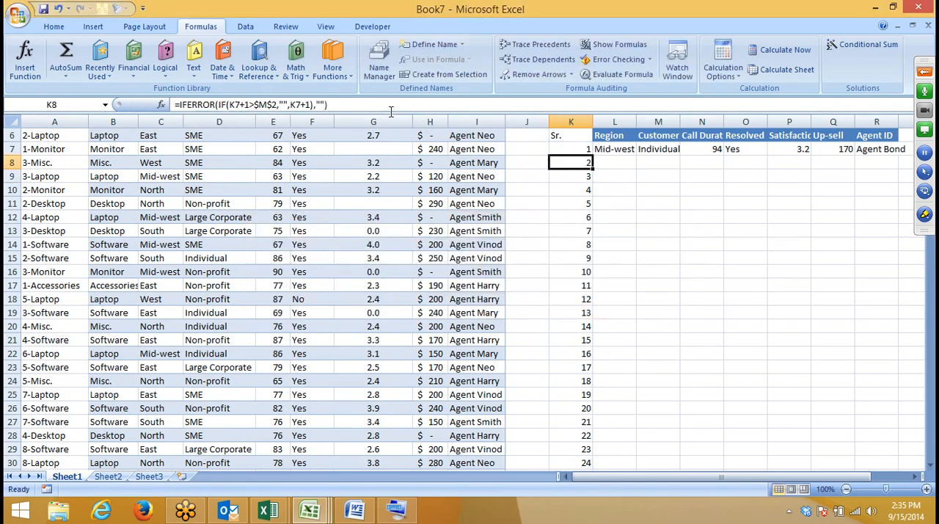
Step: Fill K8's IFERROR formula down over the existing serial numbers to row 170
{"action": "key", "text": "ctrl+shift+Down"}
{"action": "key", "text": "ctrl+d"}
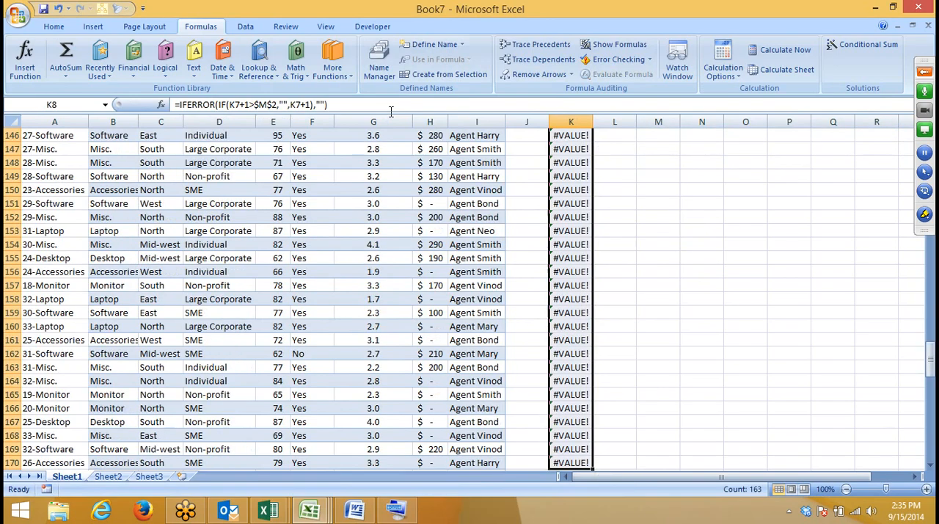
{"action": "key", "text": "ctrl+Up"}
{"action": "key", "text": "Up"}
{"action": "key", "text": "Down"}
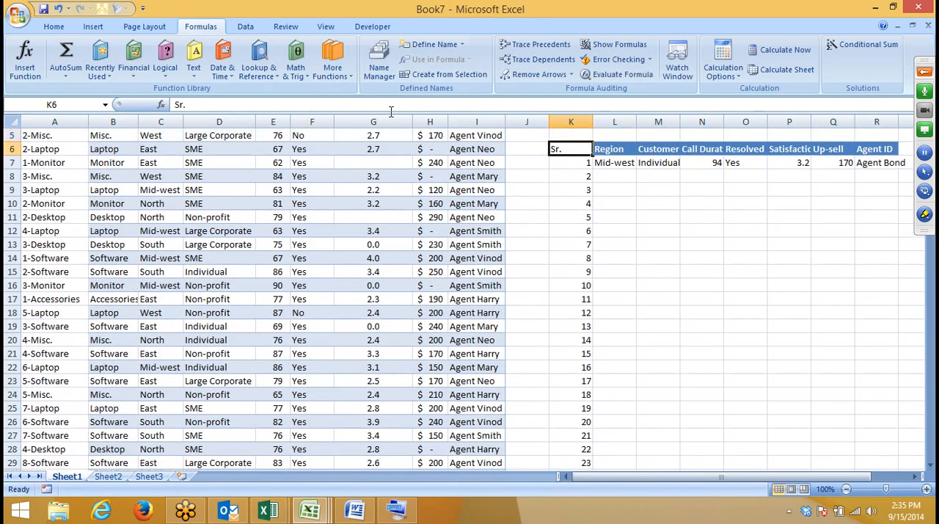
{"action": "scroll", "coordinate": [571, 229], "scroll_direction": "down", "scroll_amount": 10}
{"action": "scroll", "coordinate": [571, 229], "scroll_direction": "up", "scroll_amount": 11}
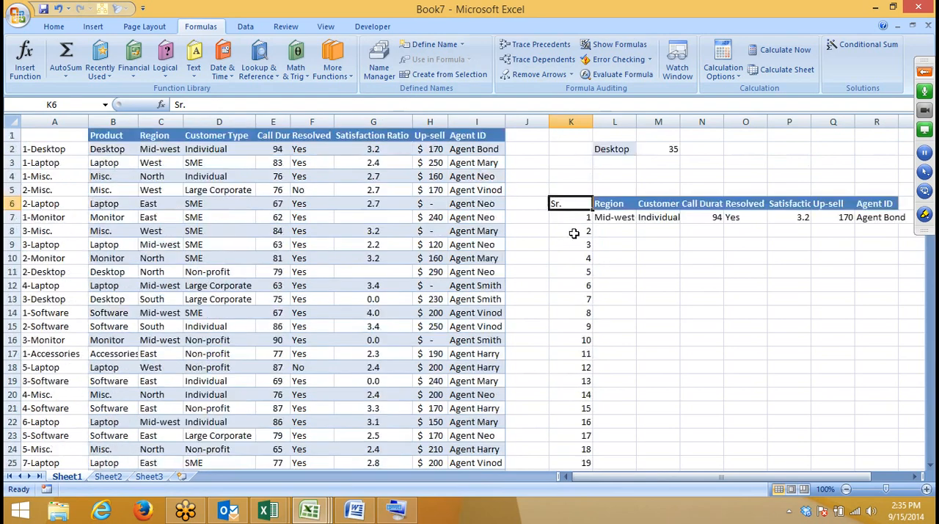
Step: Wrap the VLOOKUP in L7 in IFERROR with an empty string as the error value, and copy it across to R7
{"action": "left_click", "coordinate": [624, 217]}
{"action": "left_click", "coordinate": [179, 104]}
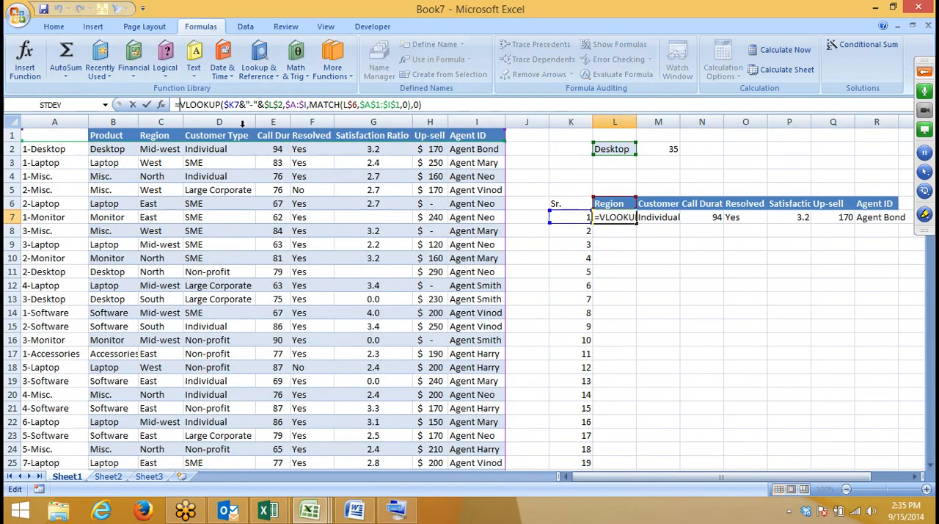
{"action": "type", "text": "IFERROR("}
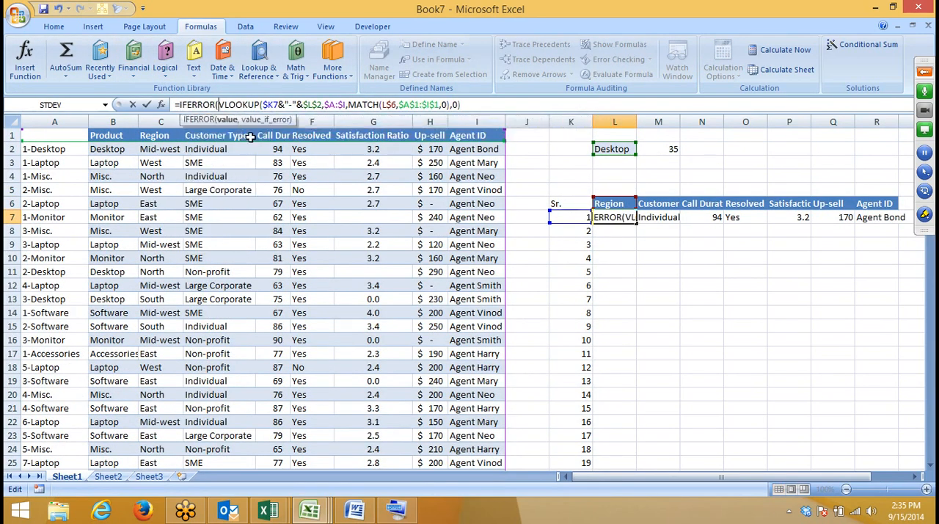
{"action": "left_click", "coordinate": [475, 103]}
{"action": "type", "text": ",\"\""}
{"action": "key", "text": "Return"}
{"action": "key", "text": "Return"}
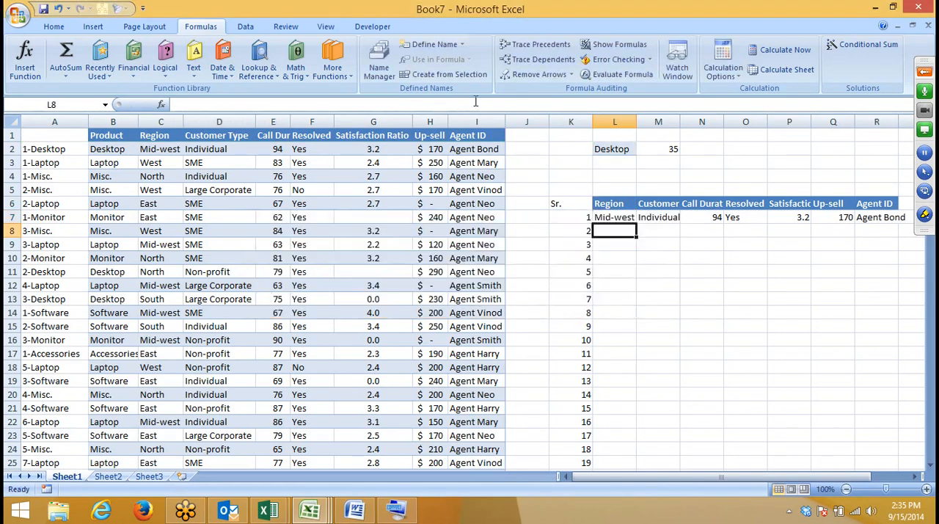
{"action": "key", "text": "Up"}
{"action": "key", "text": "ctrl+shift+Right"}
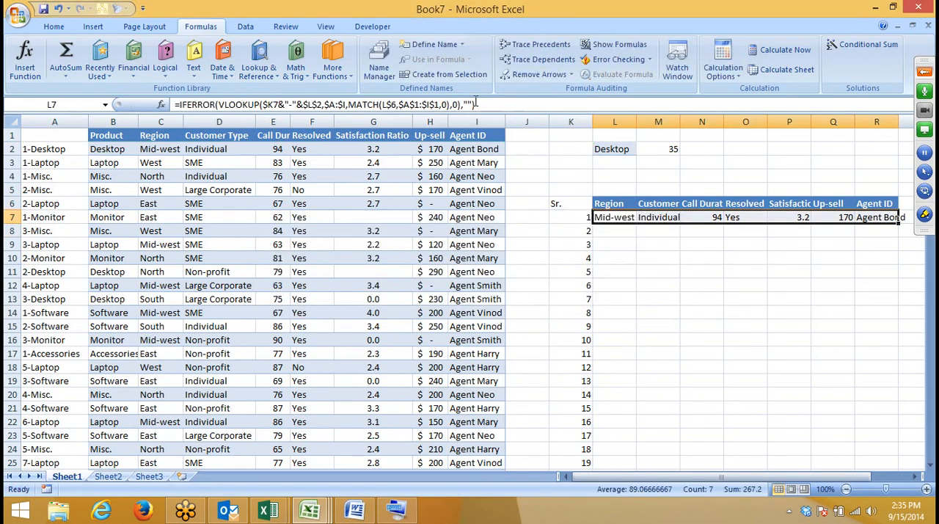
Step: Fill the lookup formulas in L7:R7 down to row 170
{"action": "key", "text": "Left"}
{"action": "key", "text": "ctrl+Down"}
{"action": "key", "text": "Right"}
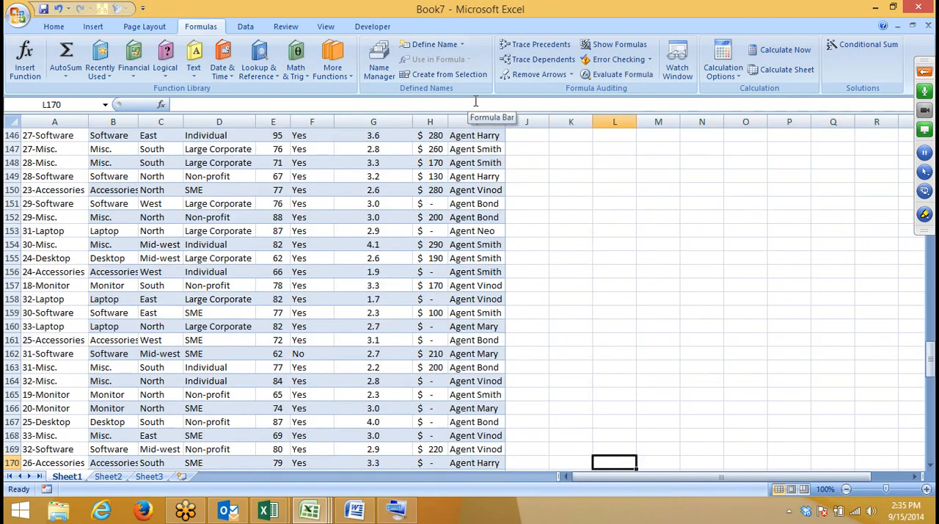
{"action": "key", "text": "ctrl+shift+Up"}
{"action": "key", "text": "shift+Right"}
{"action": "key", "text": "shift+Right"}
{"action": "key", "text": "shift+Right"}
{"action": "key", "text": "shift+Right"}
{"action": "key", "text": "shift+Right"}
{"action": "key", "text": "shift+Right"}
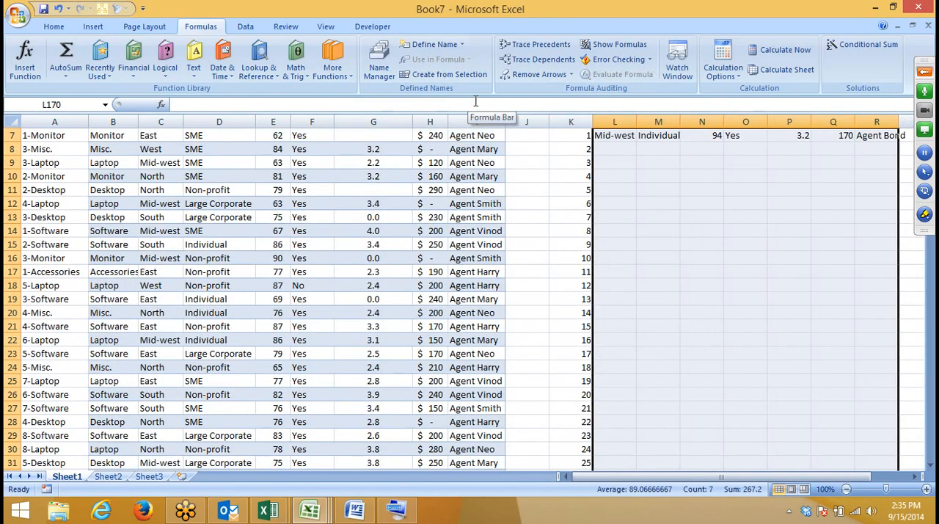
{"action": "key", "text": "ctrl+d"}
{"action": "key", "text": "Down"}
{"action": "key", "text": "Up"}
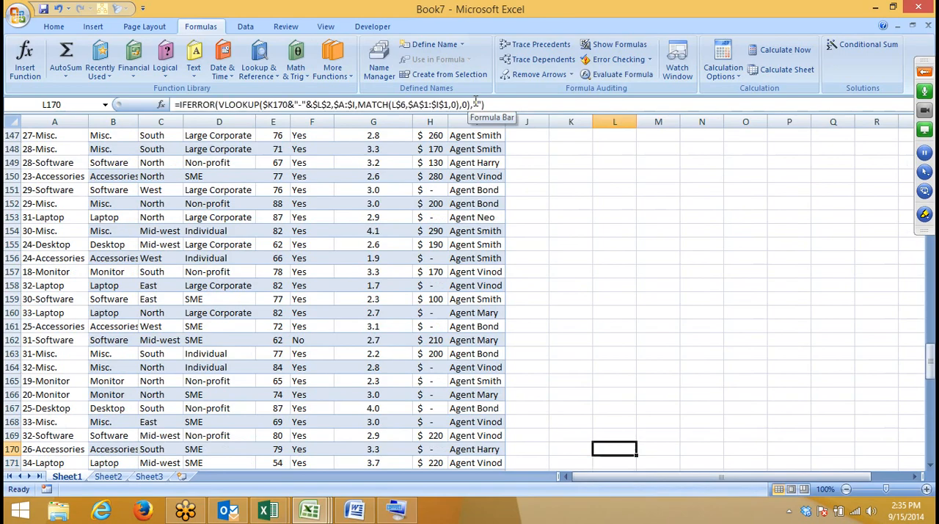
{"action": "scroll", "coordinate": [518, 180], "scroll_direction": "up", "scroll_amount": 18}
{"action": "scroll", "coordinate": [518, 183], "scroll_direction": "up", "scroll_amount": 20}
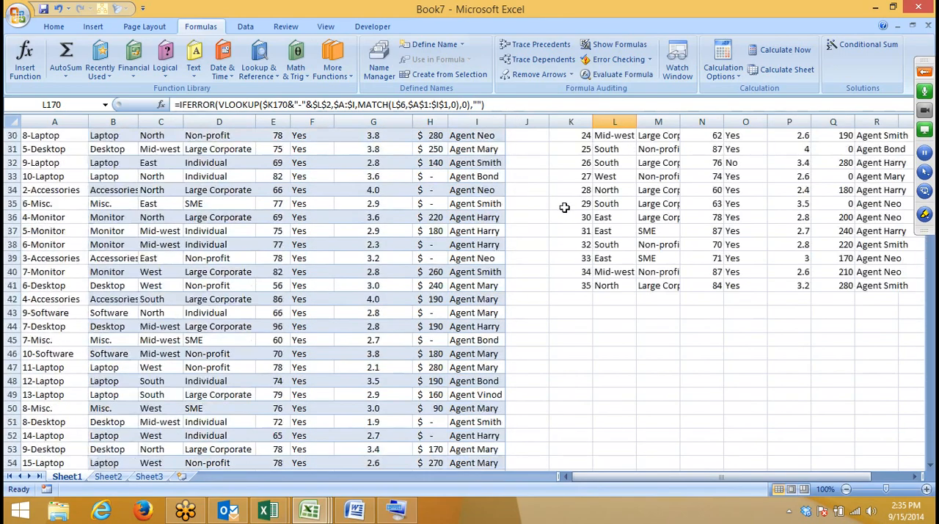
{"action": "scroll", "coordinate": [560, 204], "scroll_direction": "up", "scroll_amount": 10}
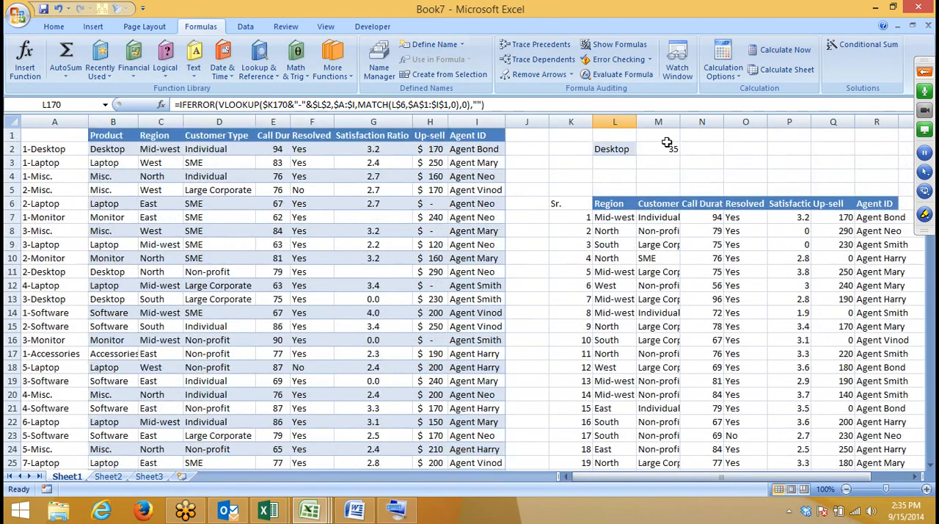
Step: Change the product in L2 to Laptop and look through the records returned for it
{"action": "left_click", "coordinate": [639, 139]}
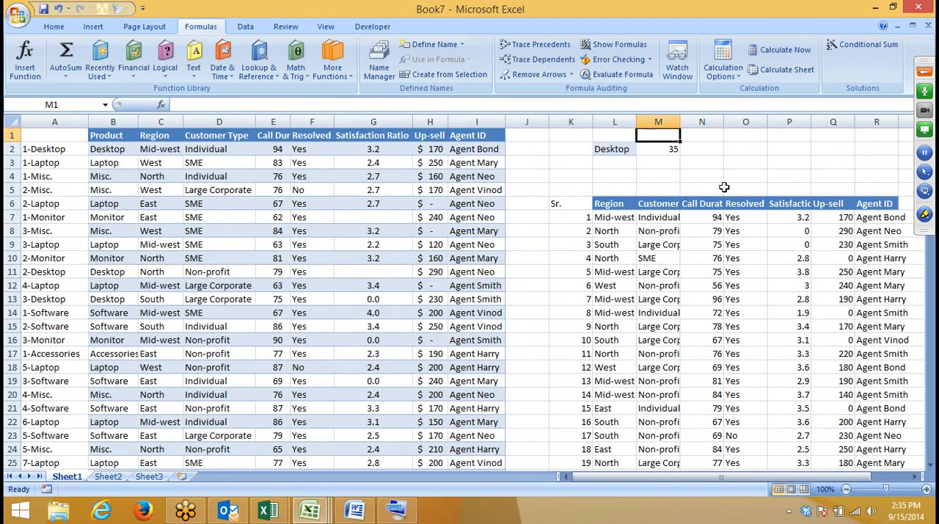
{"action": "left_click", "coordinate": [625, 150]}
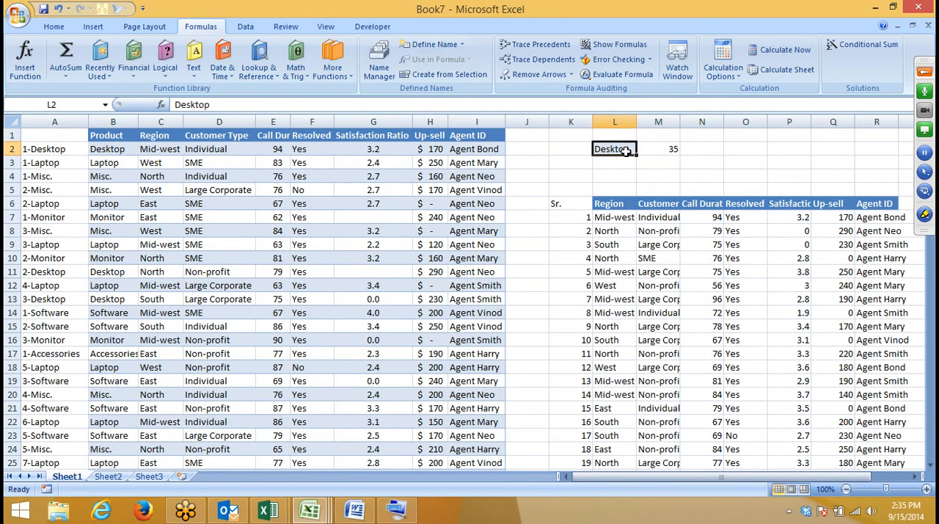
{"action": "type", "text": "La"}
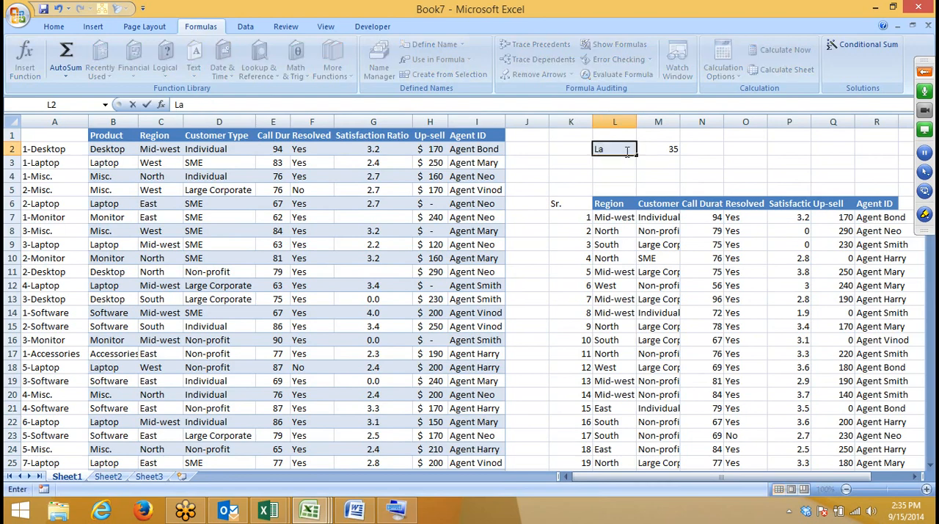
{"action": "type", "text": "ptop"}
{"action": "key", "text": "Return"}
{"action": "scroll", "coordinate": [620, 154], "scroll_direction": "down", "scroll_amount": 10}
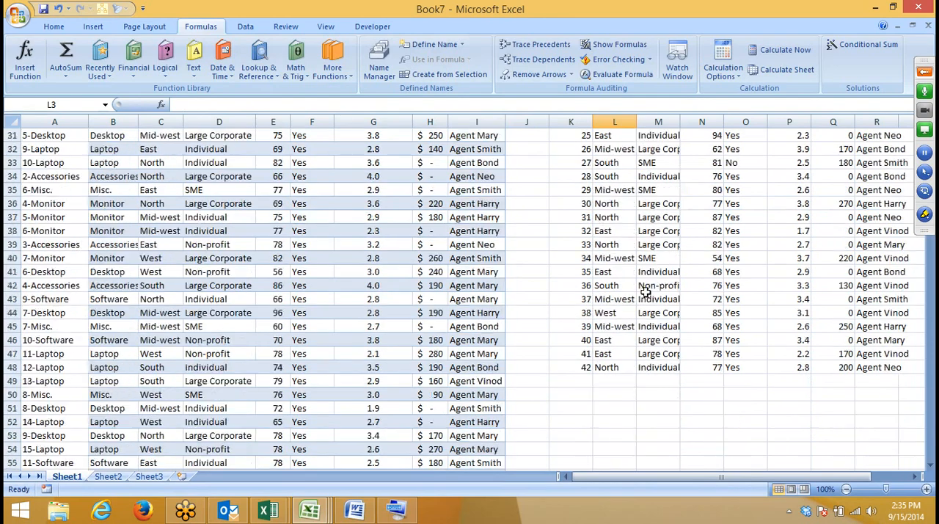
{"action": "scroll", "coordinate": [635, 375], "scroll_direction": "up", "scroll_amount": 10}
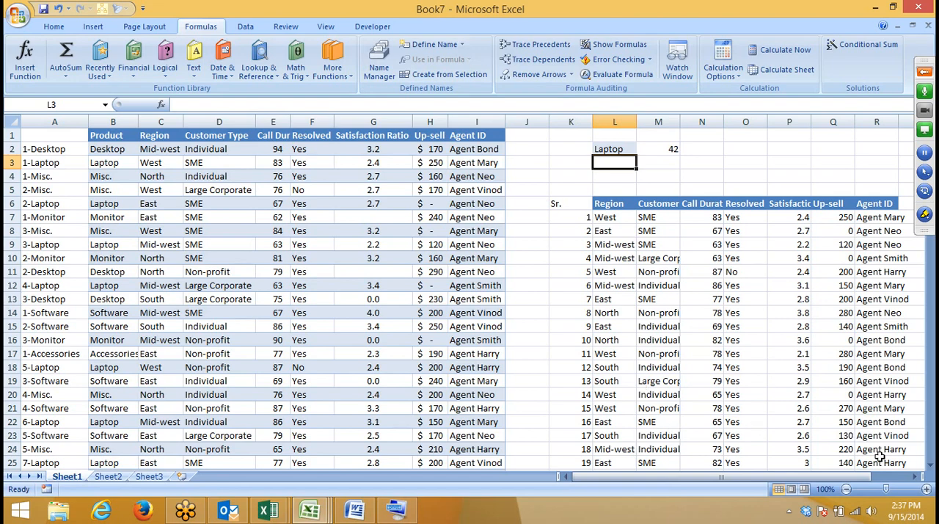
Step: Copy the full source table with its helper key column from Sheet1 to Sheet2, starting at A1
{"action": "left_click", "coordinate": [465, 133]}
{"action": "key", "text": "ctrl+shift+Down"}
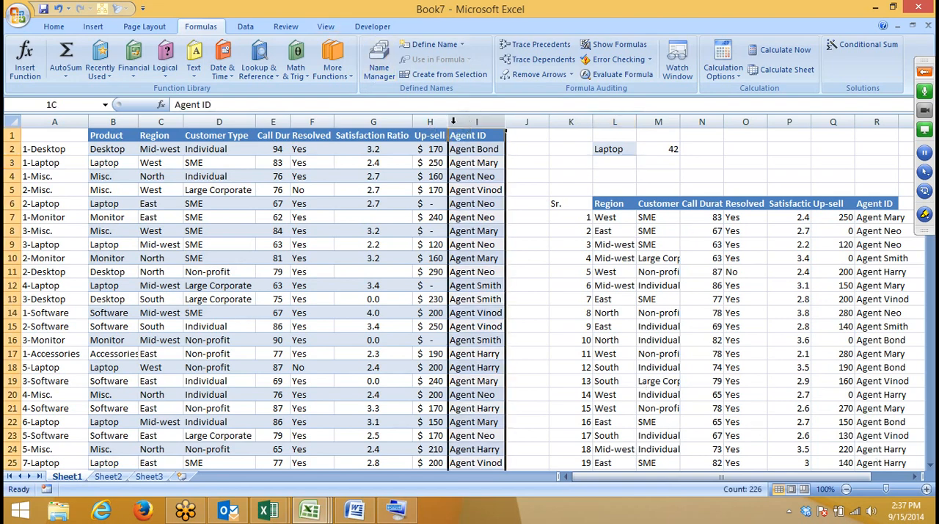
{"action": "key", "text": "ctrl+shift+Left"}
{"action": "key", "text": "ctrl+c"}
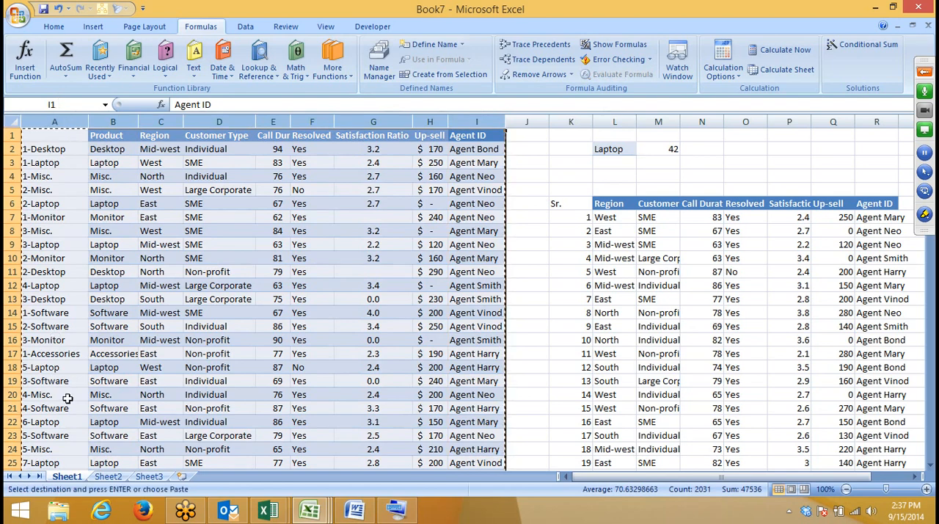
{"action": "left_click", "coordinate": [108, 476]}
{"action": "key", "text": "ctrl+v"}
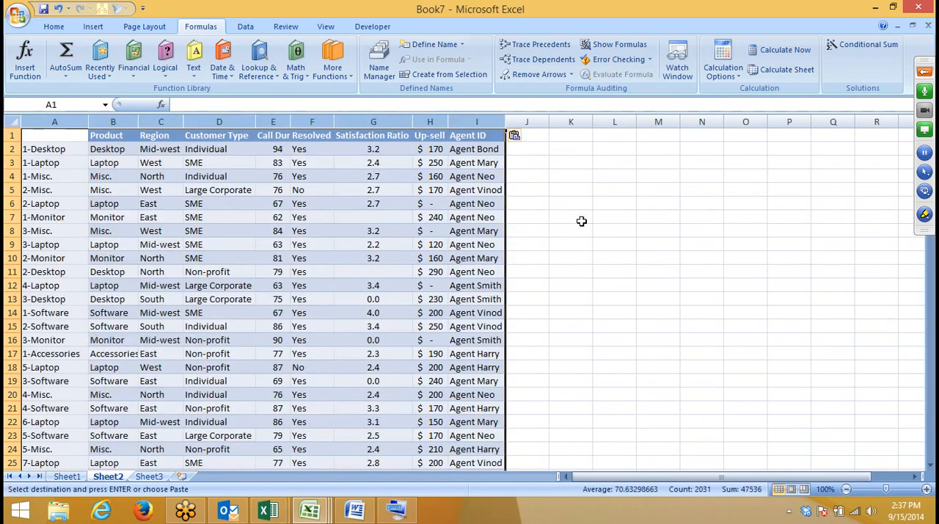
{"action": "left_click", "coordinate": [566, 162]}
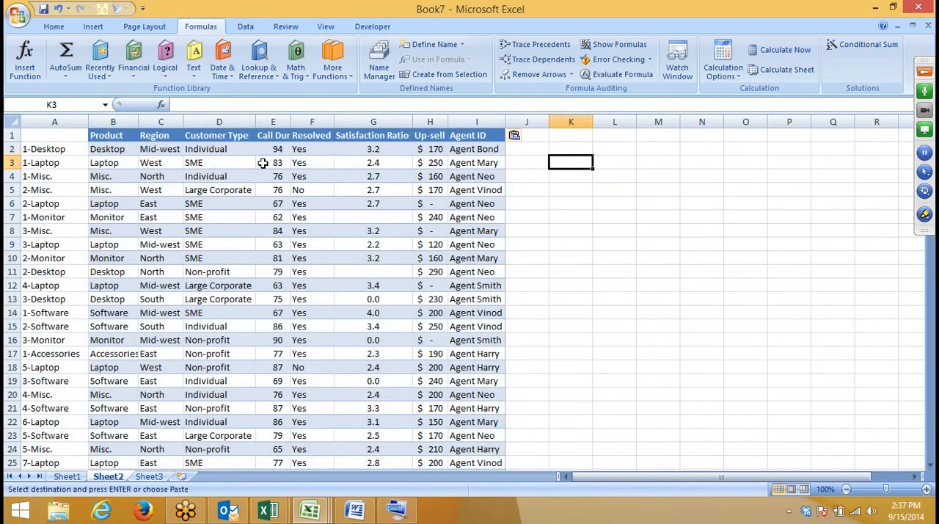
Step: Copy the product value Misc. from B5 to K4 on Sheet2 and clear the copy selection
{"action": "left_click", "coordinate": [103, 190]}
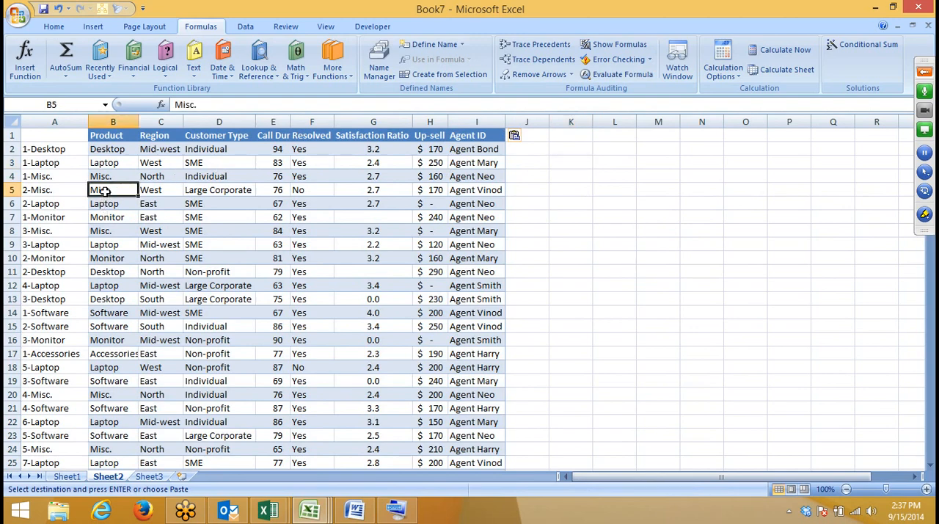
{"action": "key", "text": "ctrl+c"}
{"action": "left_click", "coordinate": [541, 177]}
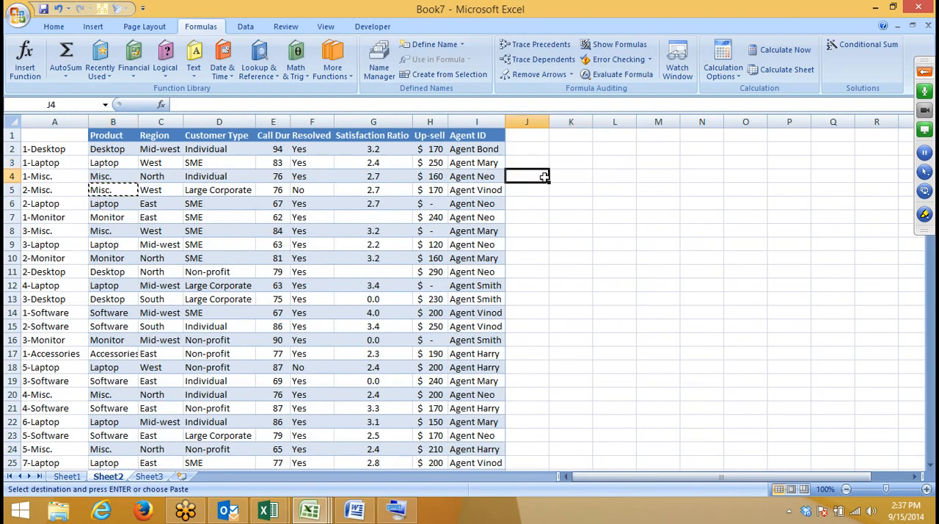
{"action": "left_click", "coordinate": [554, 177]}
{"action": "key", "text": "ctrl+v"}
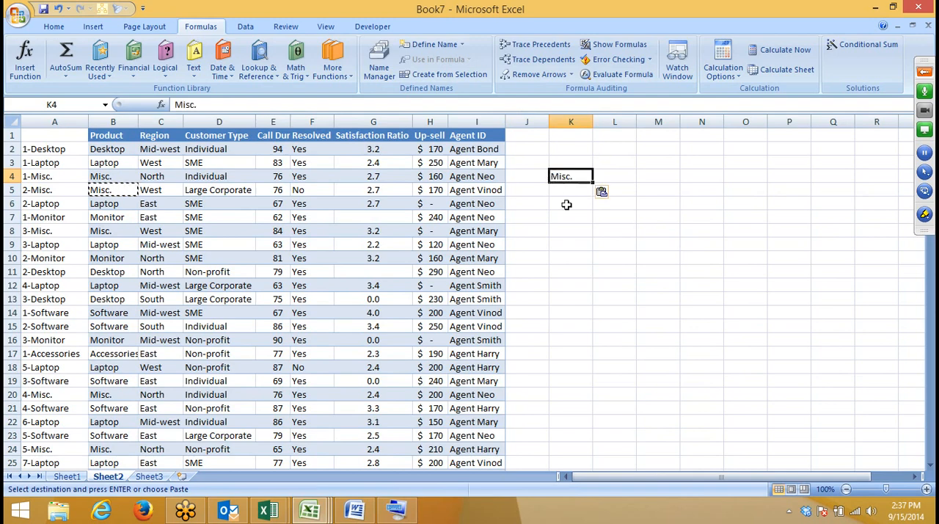
{"action": "left_click", "coordinate": [576, 218]}
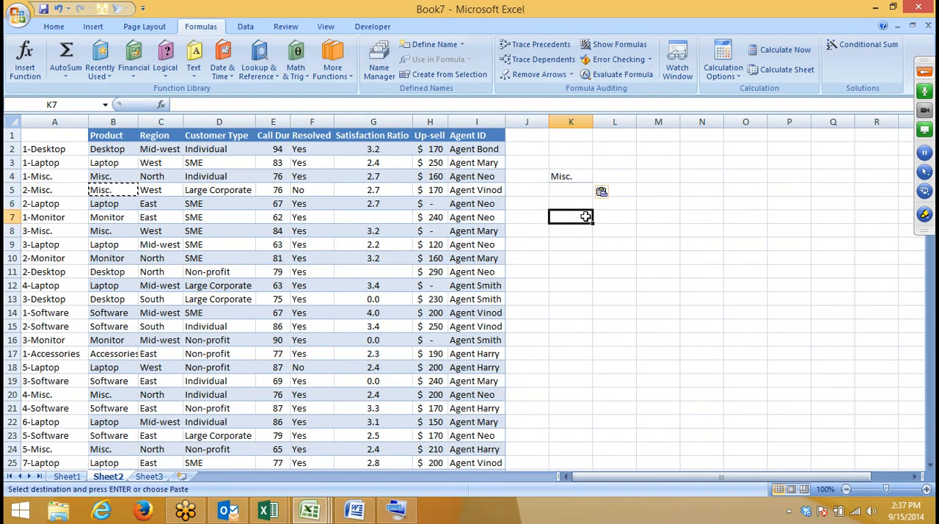
{"action": "left_click", "coordinate": [602, 151]}
{"action": "left_click", "coordinate": [563, 137]}
{"action": "left_click", "coordinate": [580, 217]}
{"action": "key", "text": "Escape"}
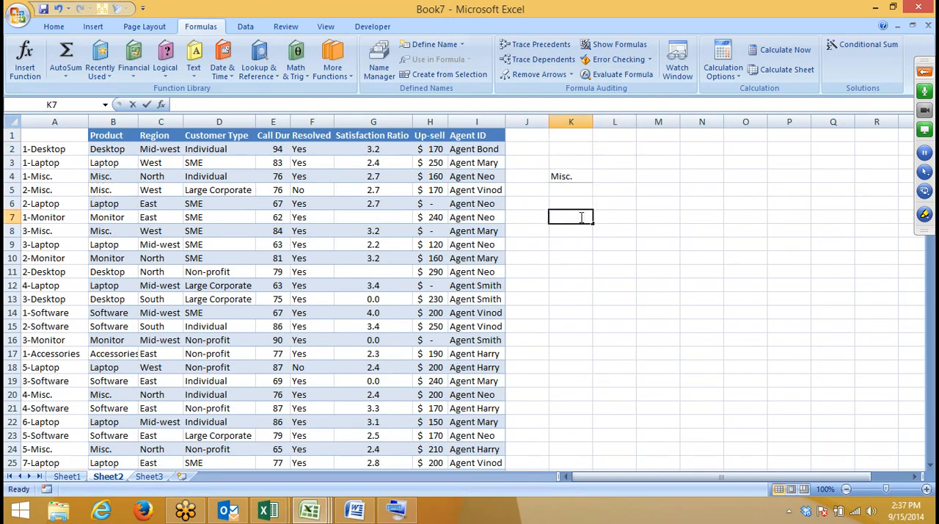
Step: Copy the Call Duration header from E1 to L3 and fit column L to the header's width
{"action": "left_click", "coordinate": [571, 204]}
{"action": "left_click", "coordinate": [572, 190]}
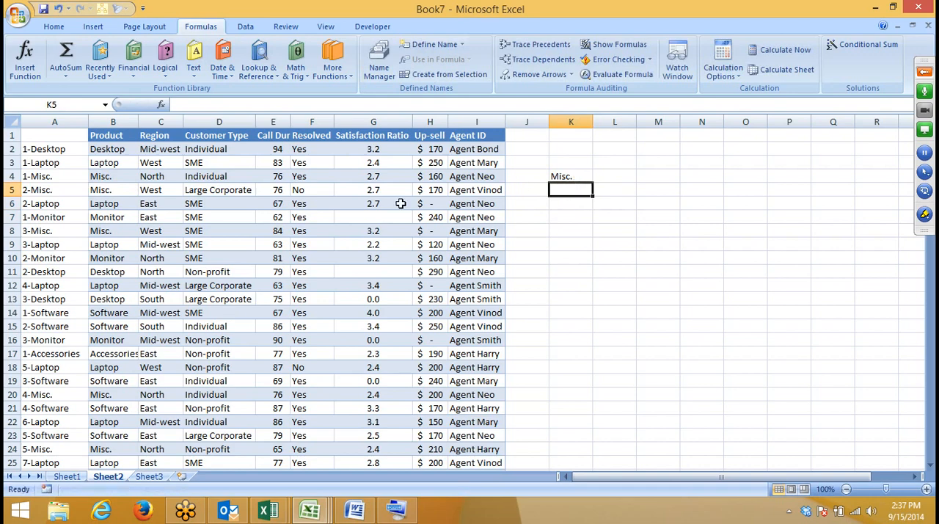
{"action": "left_click", "coordinate": [602, 179]}
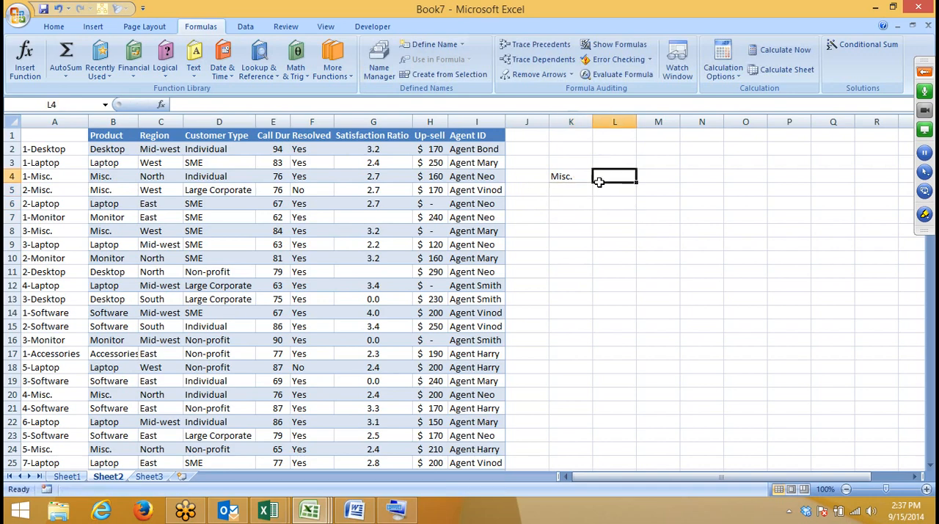
{"action": "left_click", "coordinate": [101, 176]}
{"action": "left_click", "coordinate": [276, 177]}
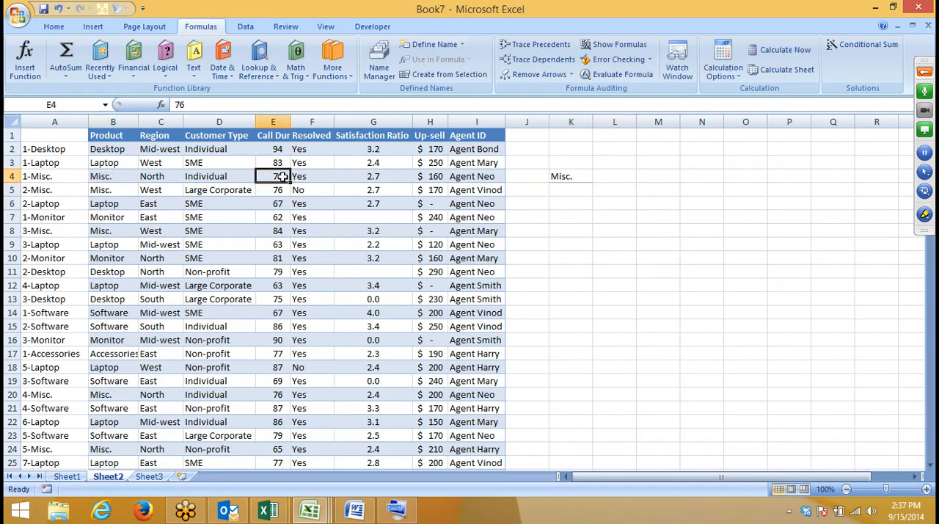
{"action": "left_click", "coordinate": [279, 134]}
{"action": "key", "text": "ctrl+c"}
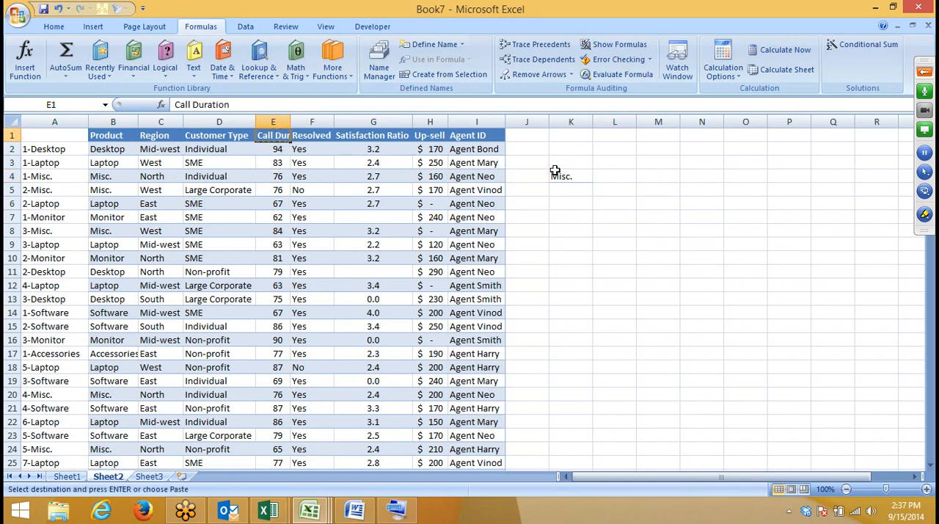
{"action": "left_click", "coordinate": [602, 166]}
{"action": "key", "text": "ctrl+v"}
{"action": "left_click", "coordinate": [618, 204]}
{"action": "double_click", "coordinate": [637, 122]}
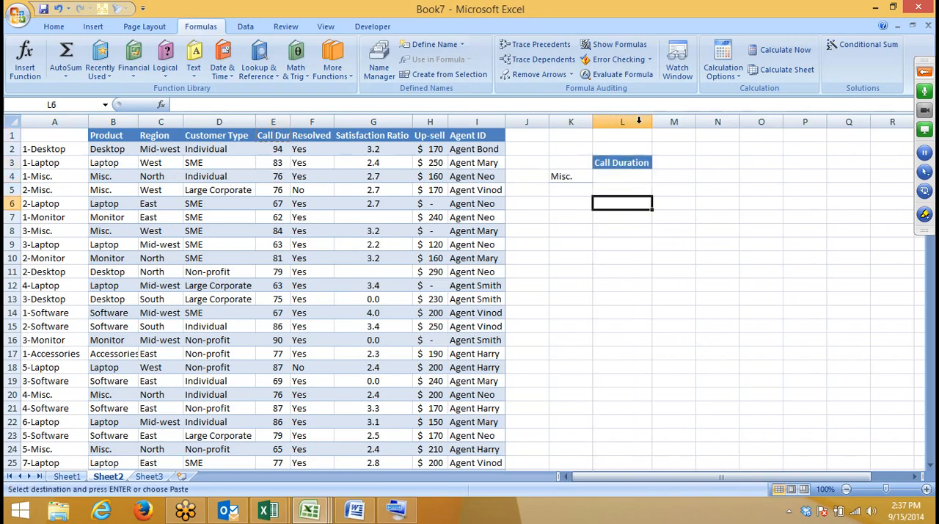
{"action": "left_click", "coordinate": [629, 179]}
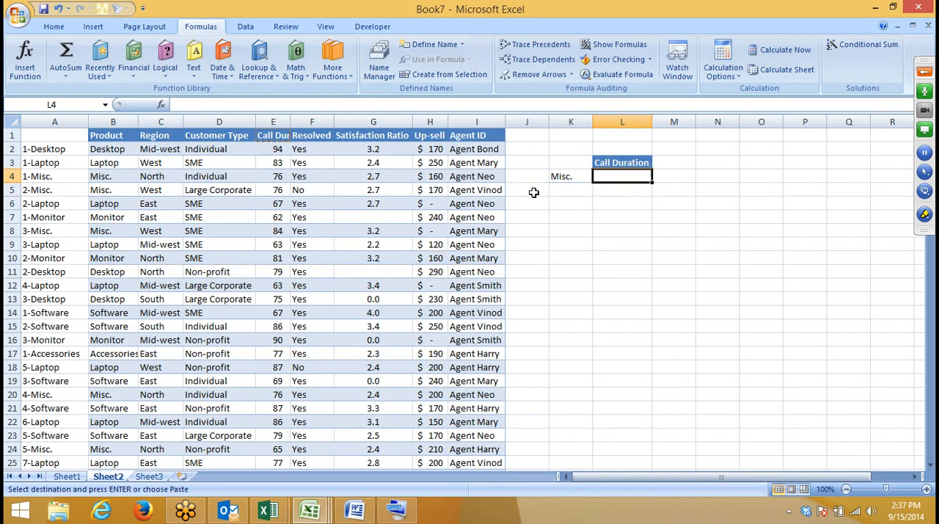
{"action": "scroll", "coordinate": [537, 186], "scroll_direction": "down", "scroll_amount": 4}
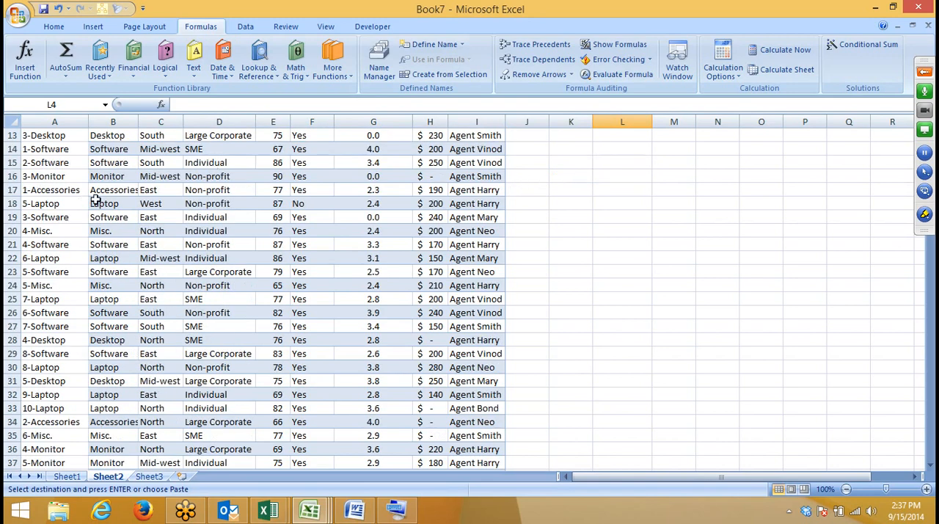
{"action": "scroll", "coordinate": [94, 198], "scroll_direction": "up", "scroll_amount": 4}
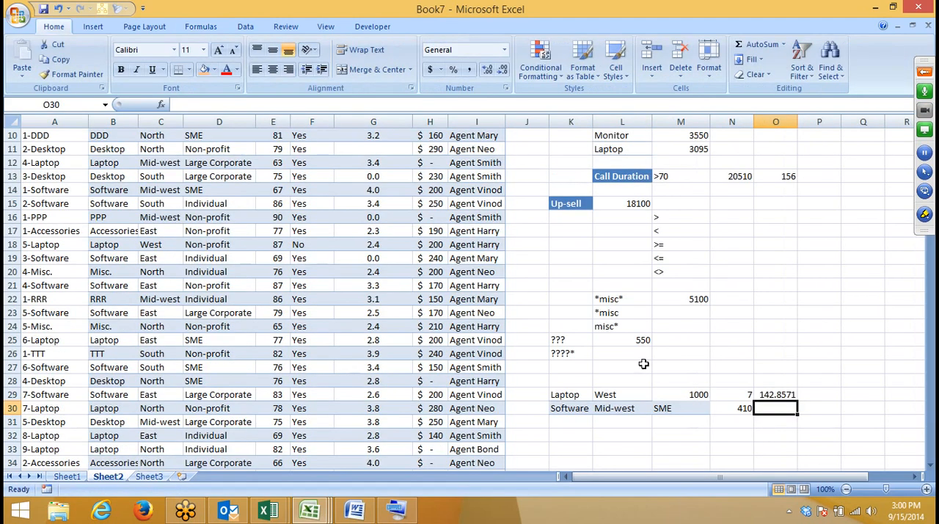
Step: Inspect the SUMIFS formula in N30 that totals Up-sell by product, region and customer type
{"action": "left_click", "coordinate": [745, 407]}
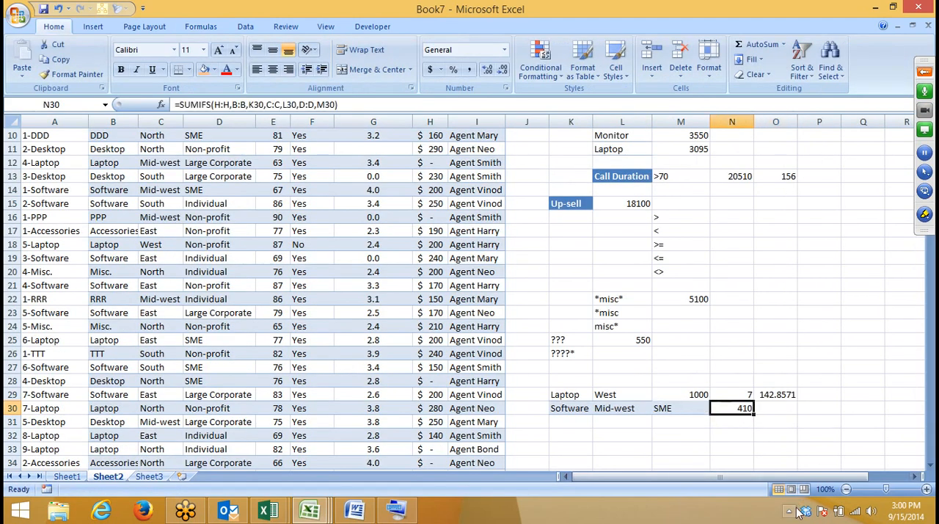
{"action": "left_click", "coordinate": [789, 511]}
{"action": "scroll", "coordinate": [729, 264], "scroll_direction": "up", "scroll_amount": 3}
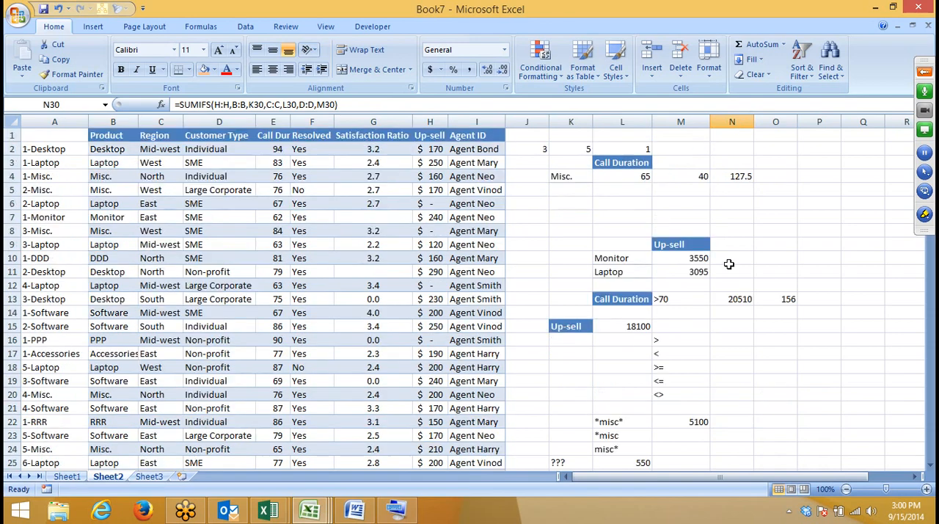
Step: Review the VLOOKUP formula in L4, including its COUNTIF lookup key and column index, along with the product in K4
{"action": "left_click", "coordinate": [640, 177]}
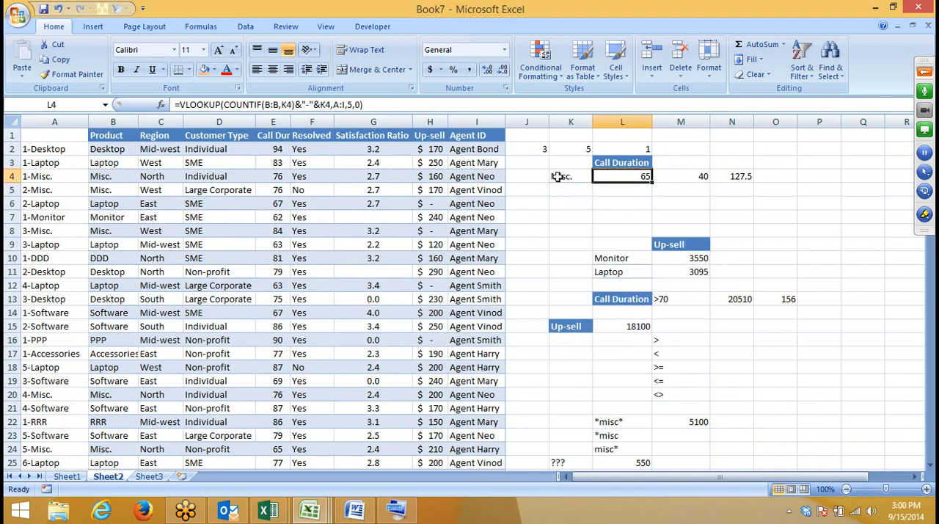
{"action": "left_click", "coordinate": [665, 215]}
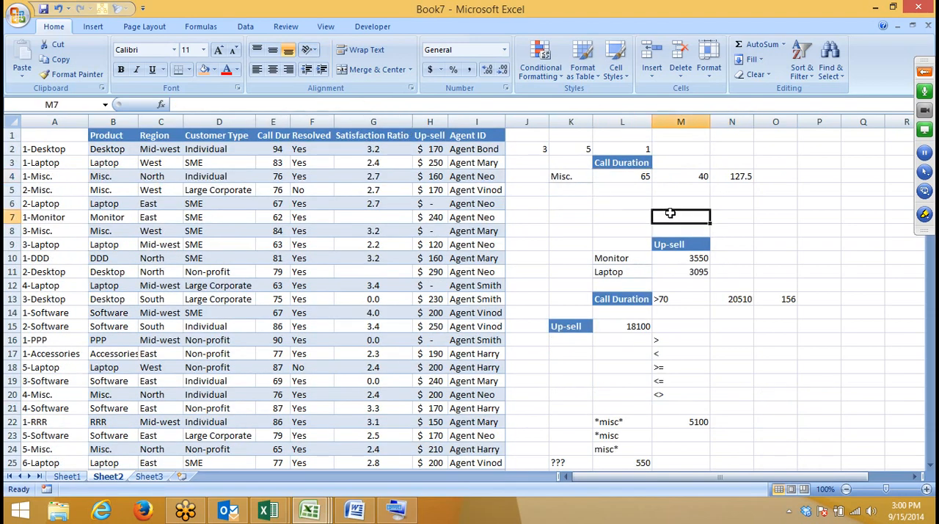
{"action": "left_click", "coordinate": [575, 175]}
{"action": "left_click", "coordinate": [632, 178]}
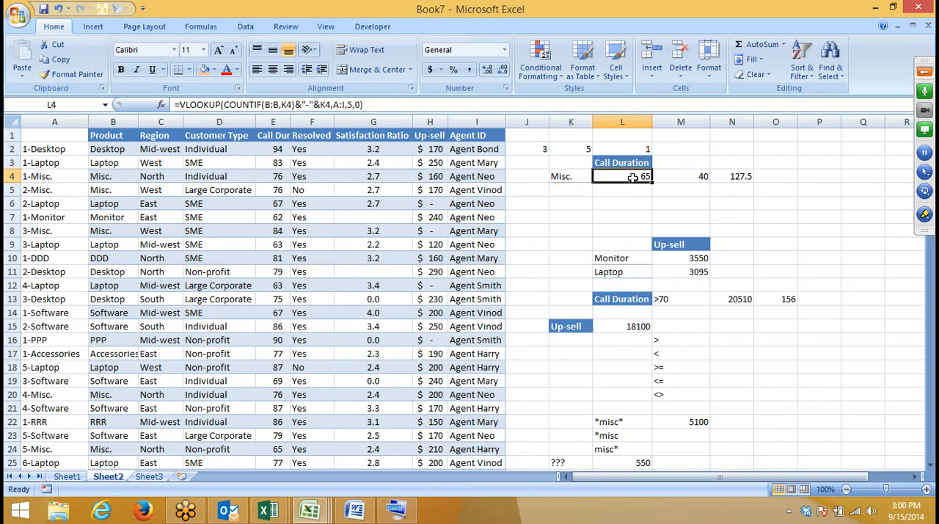
{"action": "left_click", "coordinate": [296, 105]}
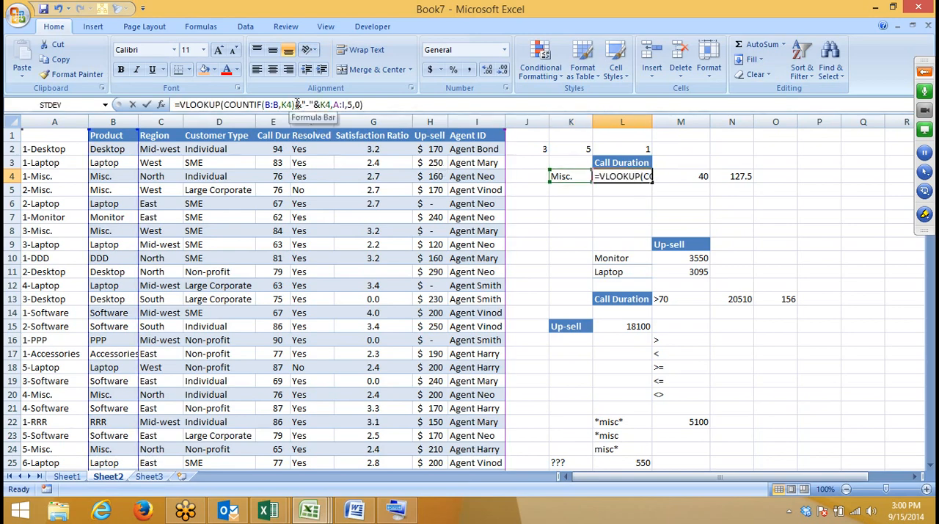
{"action": "left_click_drag", "start_coordinate": [296, 105], "coordinate": [269, 104]}
{"action": "left_click", "coordinate": [350, 105]}
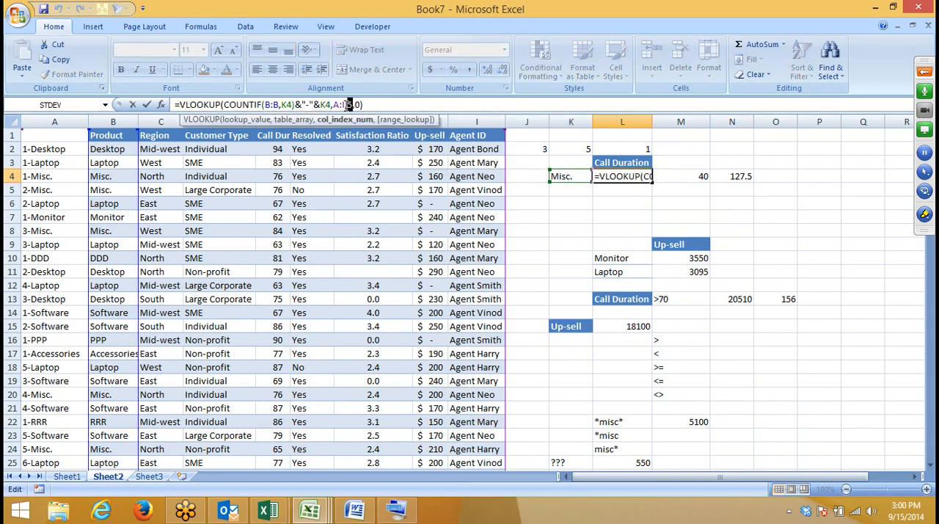
{"action": "left_click", "coordinate": [345, 105]}
{"action": "key", "text": "Return"}
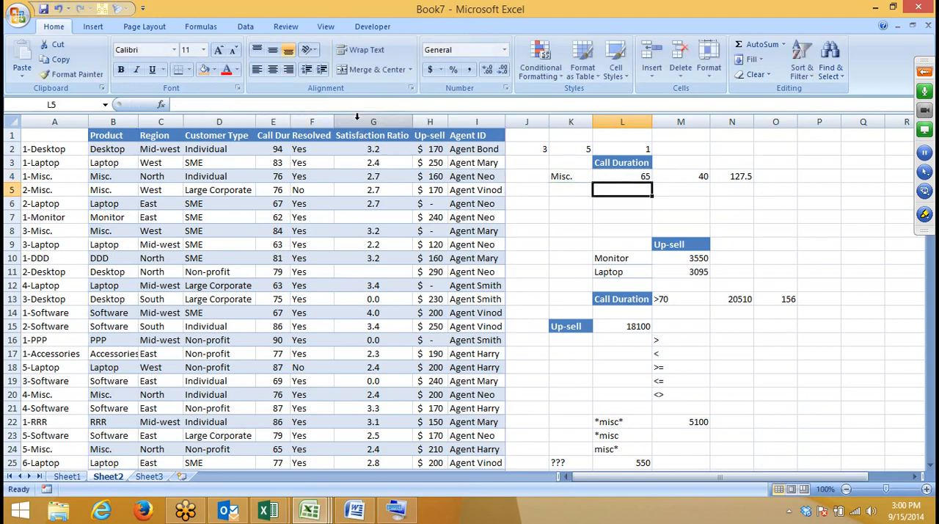
{"action": "left_click", "coordinate": [610, 223]}
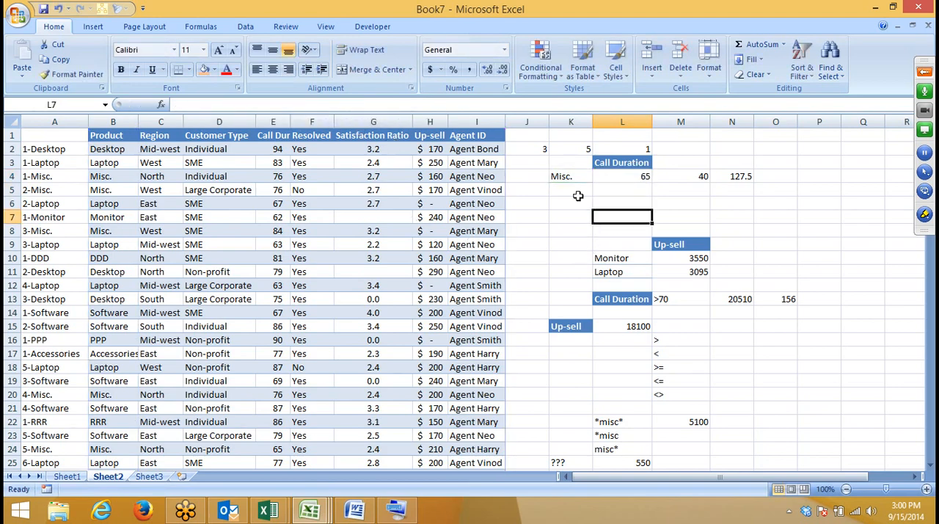
{"action": "left_click", "coordinate": [606, 161]}
{"action": "left_click", "coordinate": [556, 174]}
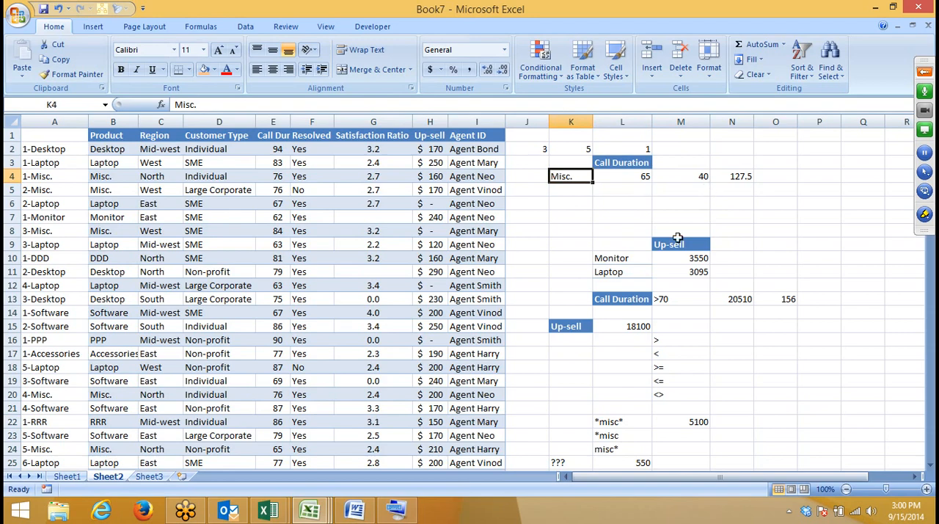
Step: Review the range, criteria and sum range arguments of the SUMIF formula in M10 for Monitor
{"action": "left_click", "coordinate": [664, 257]}
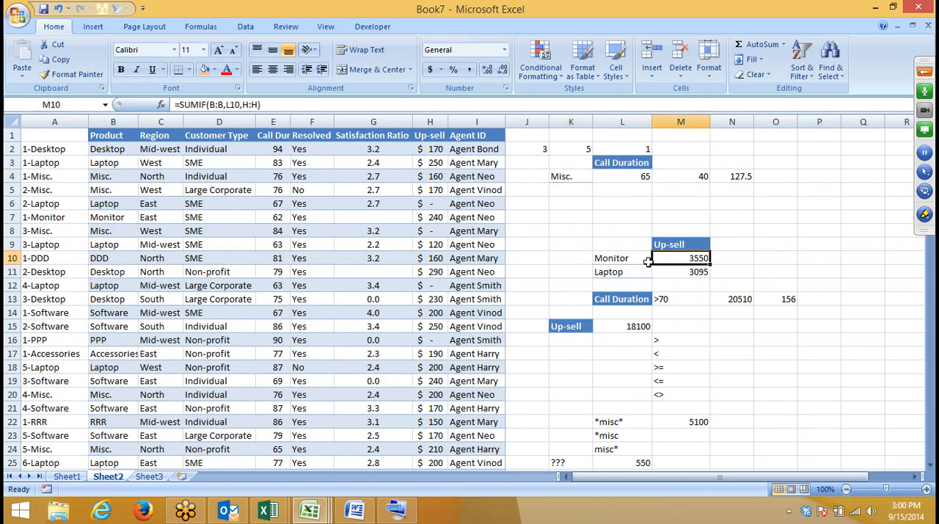
{"action": "left_click", "coordinate": [623, 262]}
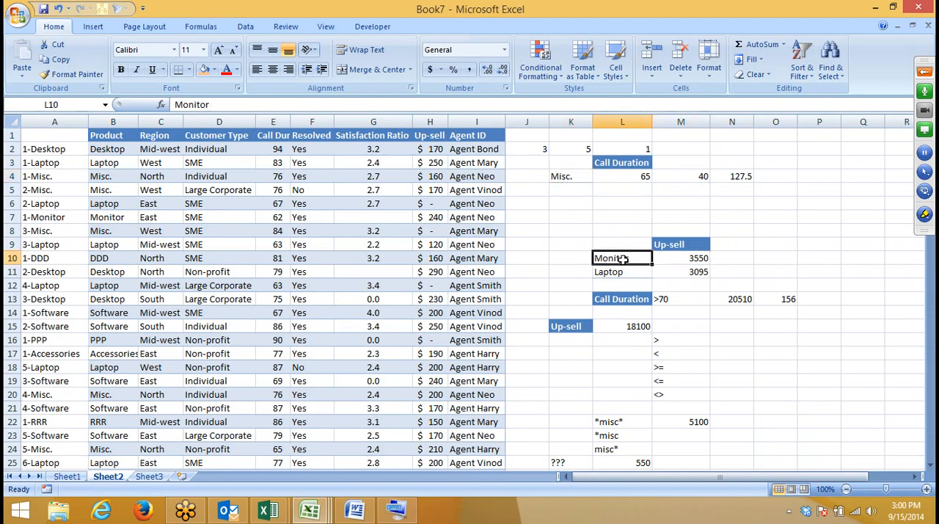
{"action": "left_click", "coordinate": [697, 260]}
{"action": "double_click", "coordinate": [697, 260]}
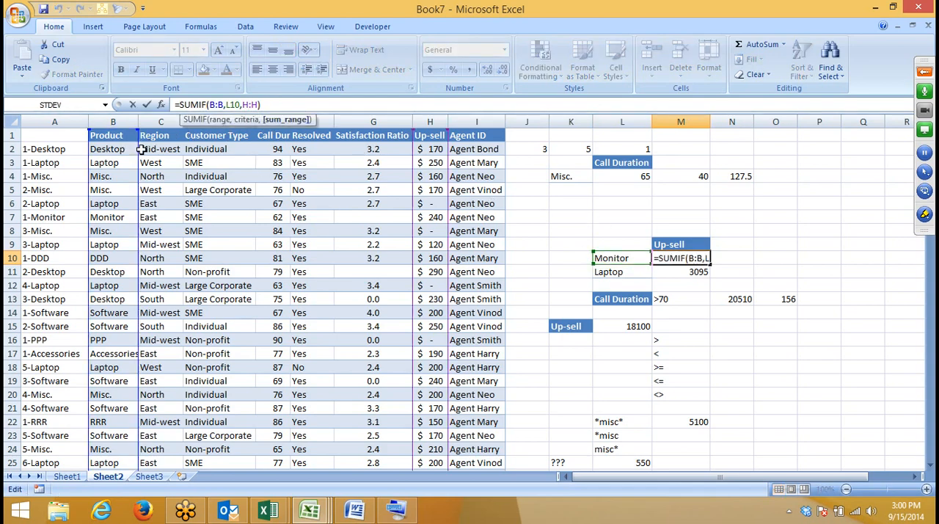
{"action": "left_click_drag", "start_coordinate": [141, 149], "coordinate": [139, 147]}
{"action": "left_click", "coordinate": [247, 119]}
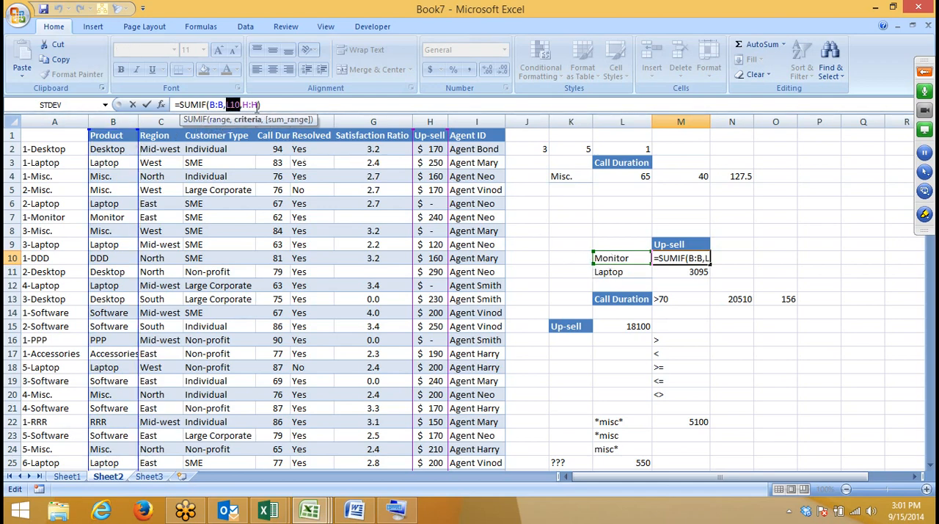
{"action": "left_click", "coordinate": [288, 118]}
{"action": "left_click_drag", "start_coordinate": [430, 132], "coordinate": [430, 132]}
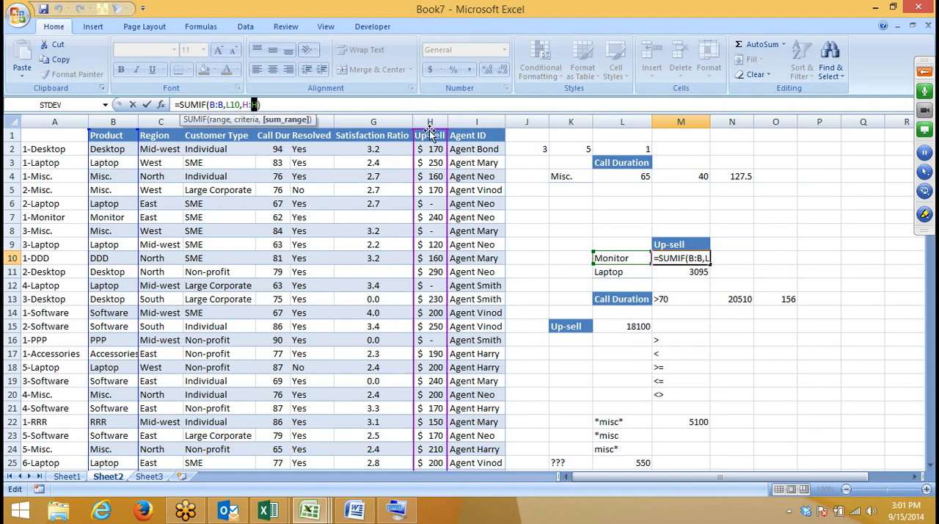
{"action": "key", "text": "Return"}
Step: Review the SUMIF formula in N13 and its reference to the Call Duration criterion in M13
{"action": "left_click", "coordinate": [740, 302]}
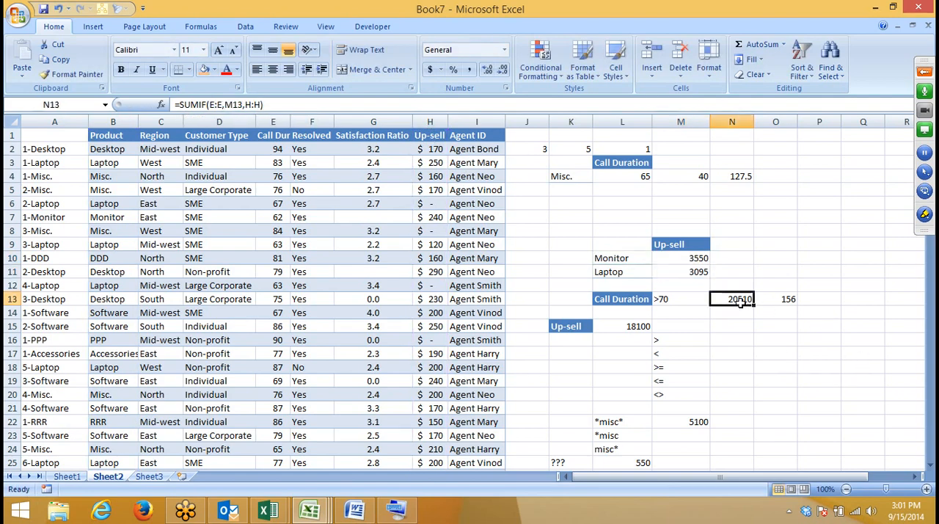
{"action": "scroll", "coordinate": [740, 302], "scroll_direction": "down", "scroll_amount": 5}
{"action": "left_click", "coordinate": [740, 302]}
{"action": "scroll", "coordinate": [741, 309], "scroll_direction": "up", "scroll_amount": 5}
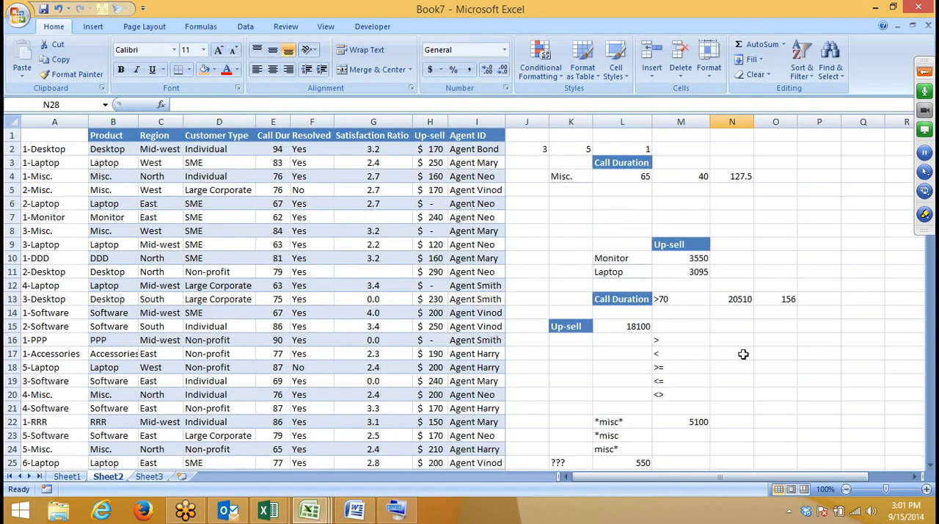
{"action": "left_click", "coordinate": [744, 303]}
{"action": "double_click", "coordinate": [743, 301]}
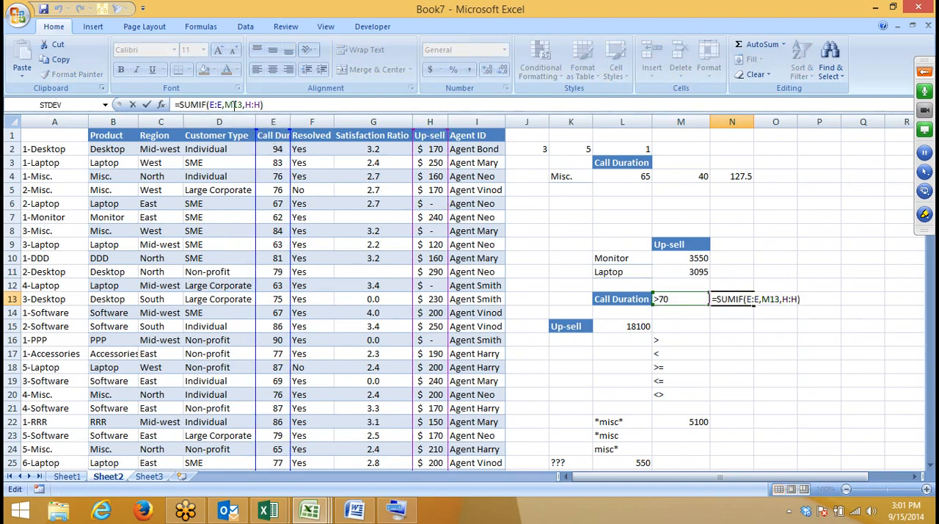
{"action": "double_click", "coordinate": [234, 104]}
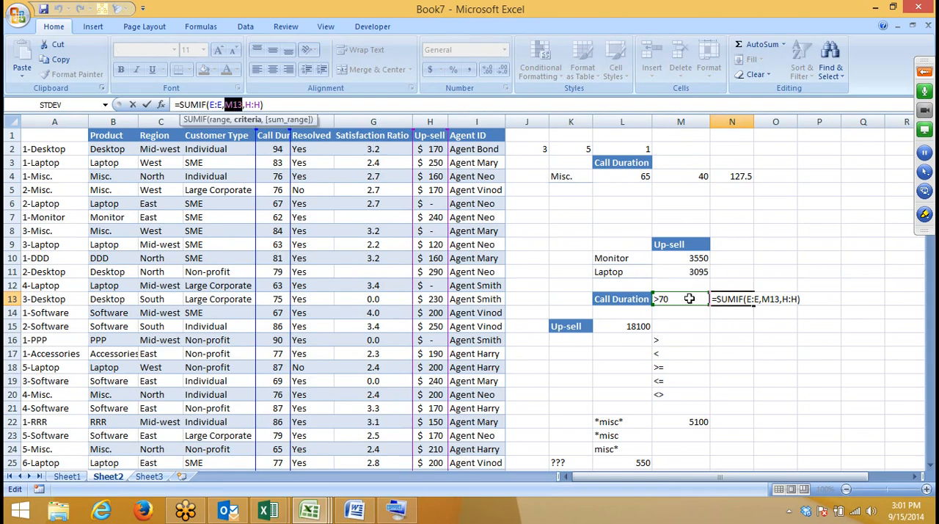
{"action": "key", "text": "Return"}
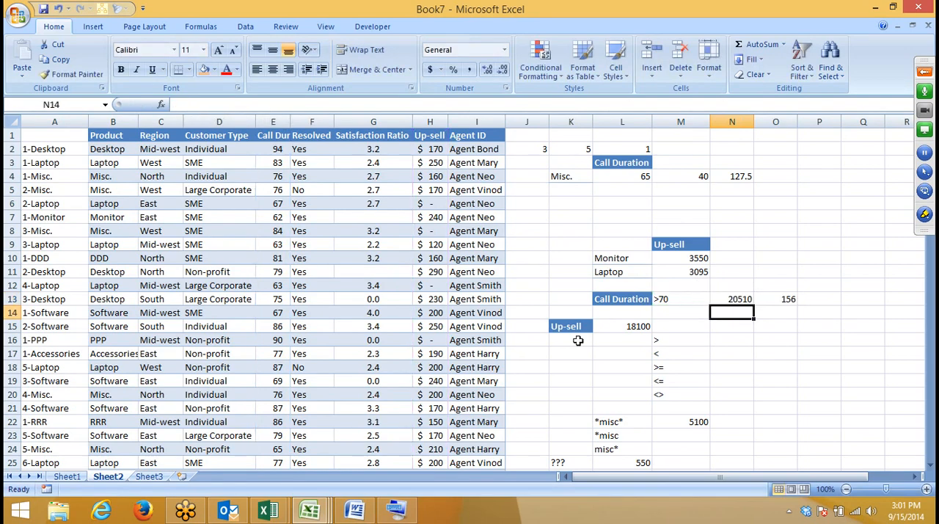
Step: Review the ">200" criterion of the SUMIF formula in L15 and the comparison operators listed in M16:M20
{"action": "double_click", "coordinate": [627, 326]}
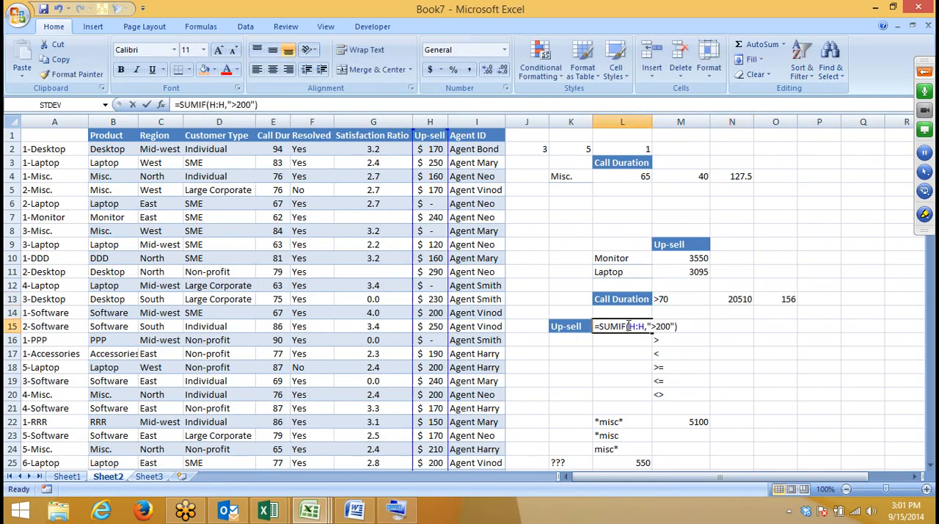
{"action": "double_click", "coordinate": [244, 104]}
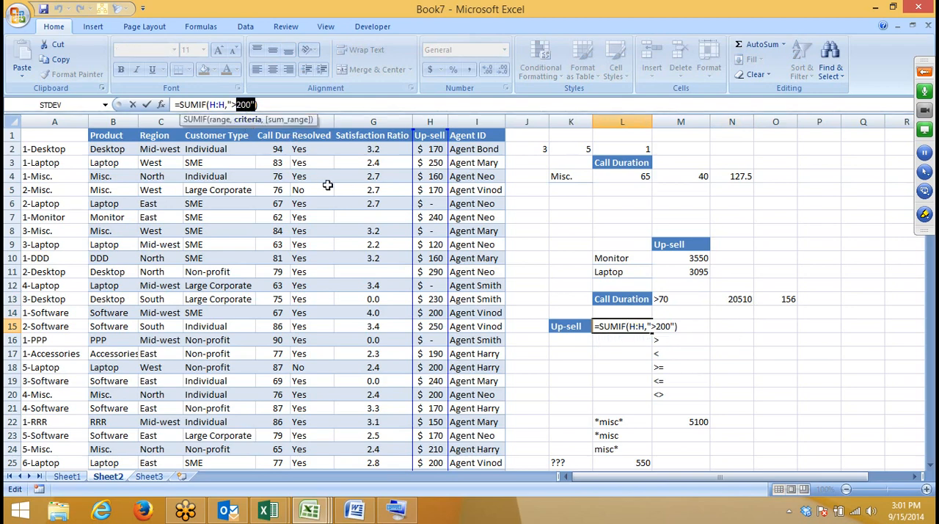
{"action": "key", "text": "Return"}
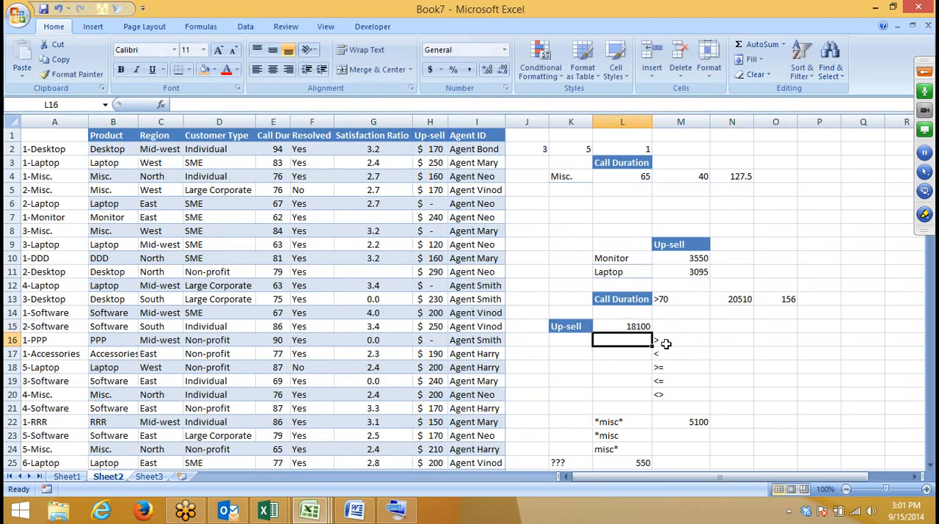
{"action": "left_click_drag", "start_coordinate": [666, 344], "coordinate": [673, 395]}
Step: Review the *misc*, *misc and misc* wildcard criteria in L22:L24 and the quoted criterion of the SUMIF formula in M22
{"action": "scroll", "coordinate": [680, 379], "scroll_direction": "down", "scroll_amount": 1}
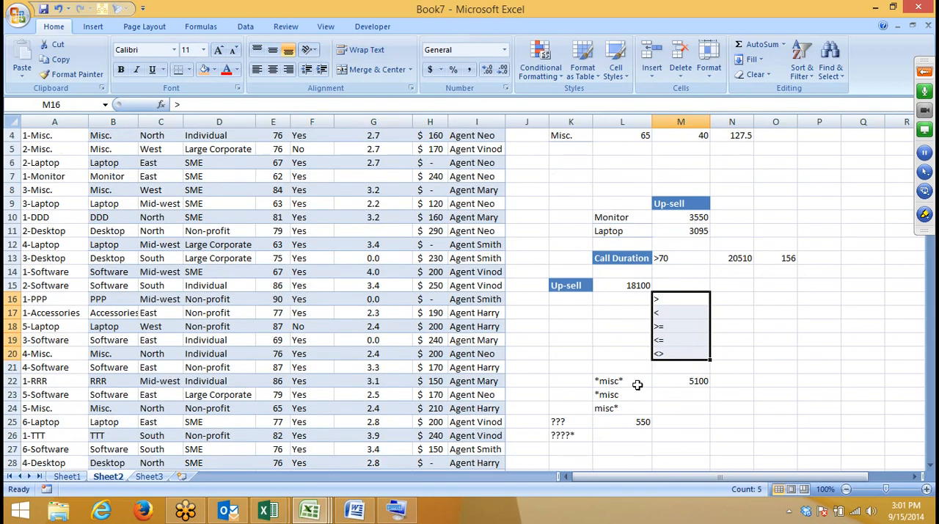
{"action": "left_click", "coordinate": [596, 381]}
{"action": "left_click", "coordinate": [647, 408]}
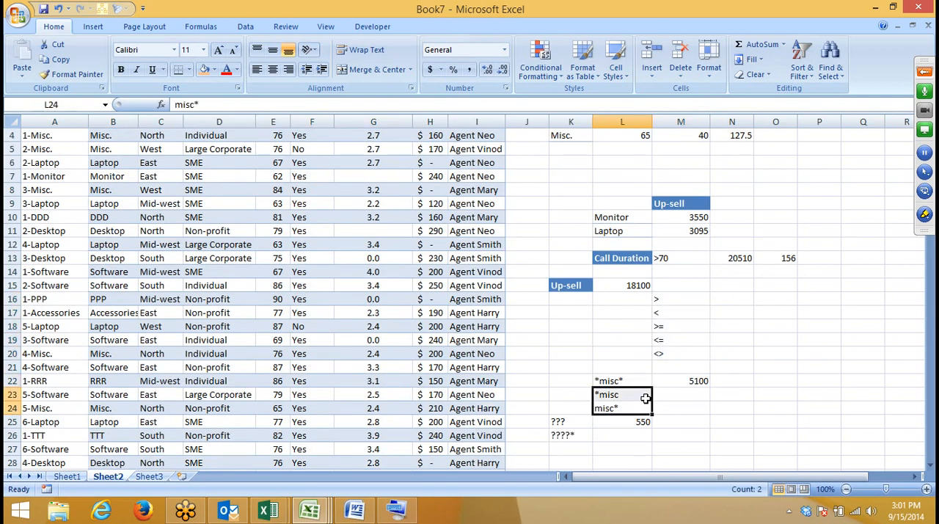
{"action": "left_click", "coordinate": [624, 382]}
{"action": "left_click", "coordinate": [689, 384]}
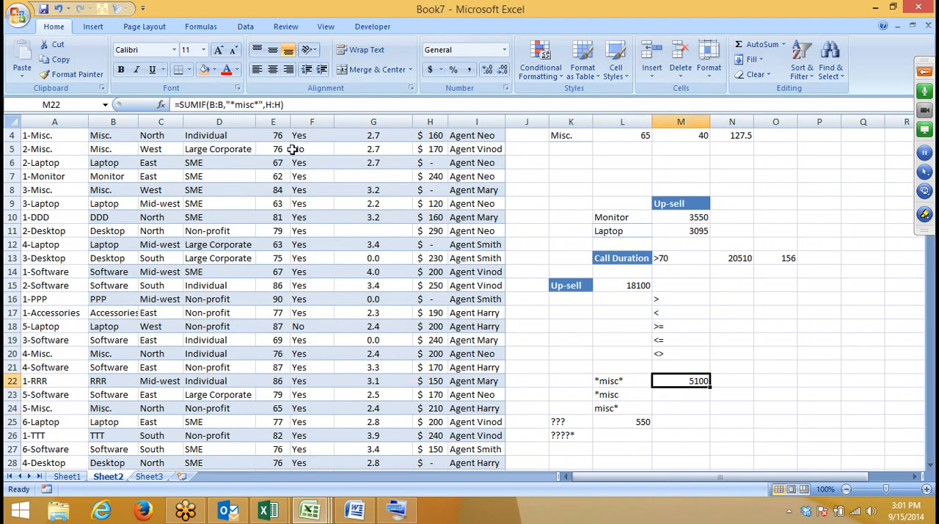
{"action": "left_click", "coordinate": [267, 104]}
{"action": "left_click_drag", "start_coordinate": [260, 102], "coordinate": [232, 104]}
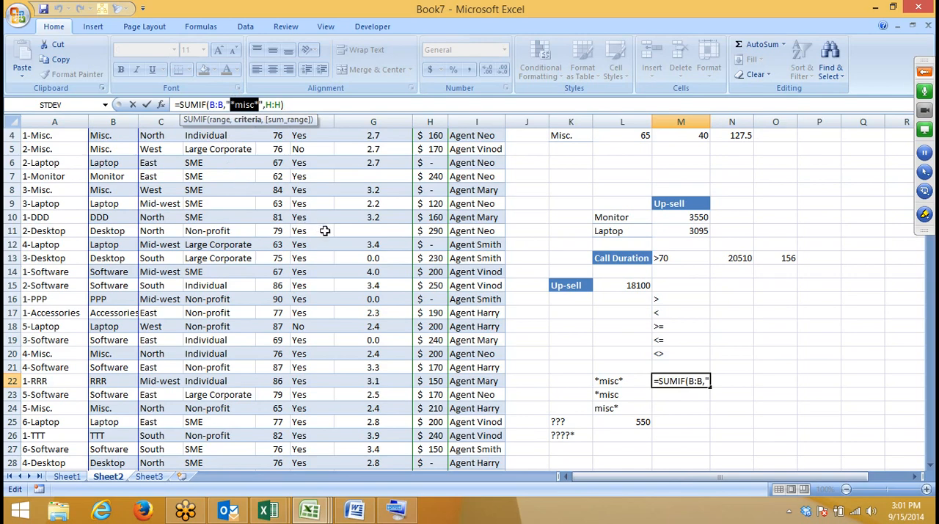
{"action": "key", "text": "Return"}
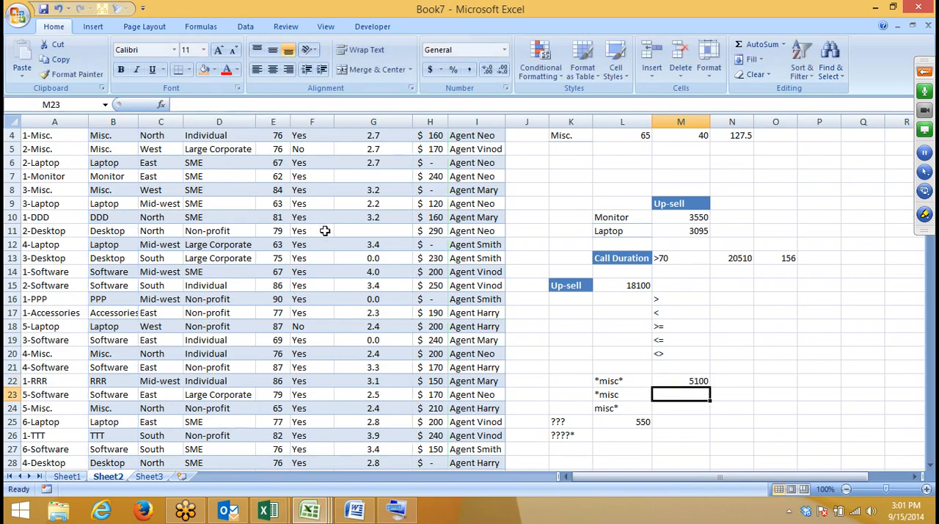
Step: Review the SUMIF formula in L25 with its ??? criterion in K25, along with the ????* pattern in K26
{"action": "left_click", "coordinate": [571, 428]}
{"action": "left_click", "coordinate": [633, 430]}
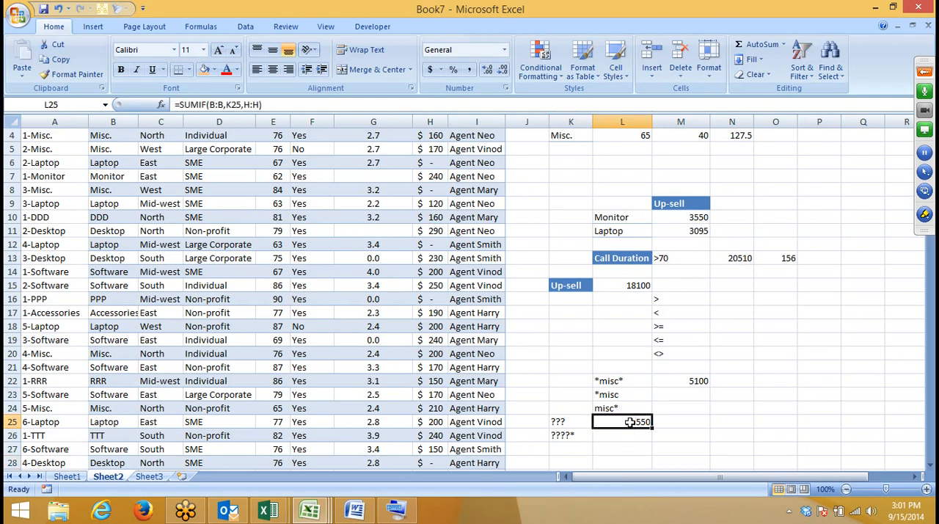
{"action": "double_click", "coordinate": [631, 425]}
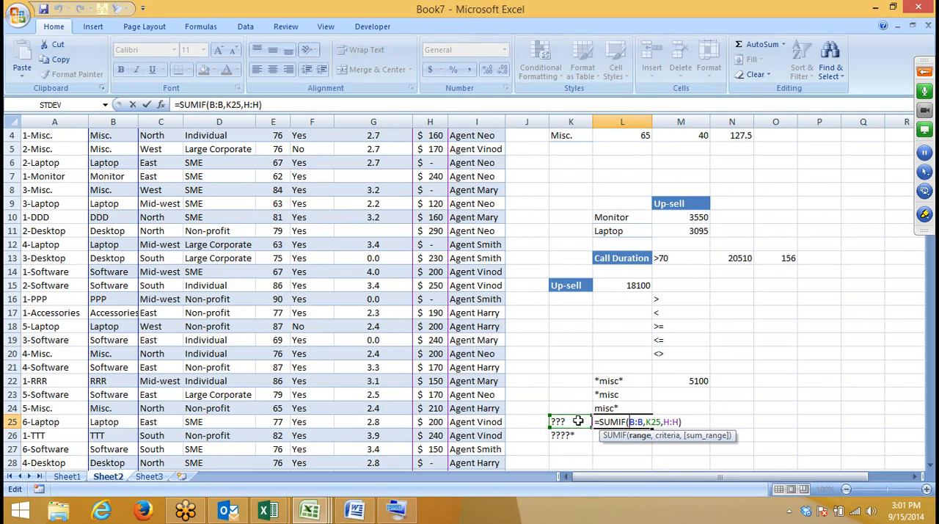
{"action": "key", "text": "Return"}
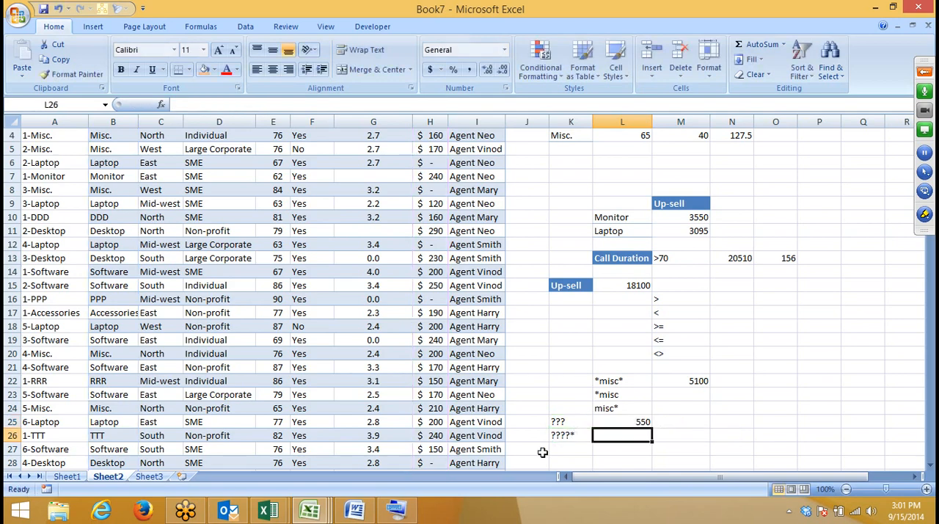
{"action": "left_click", "coordinate": [561, 435]}
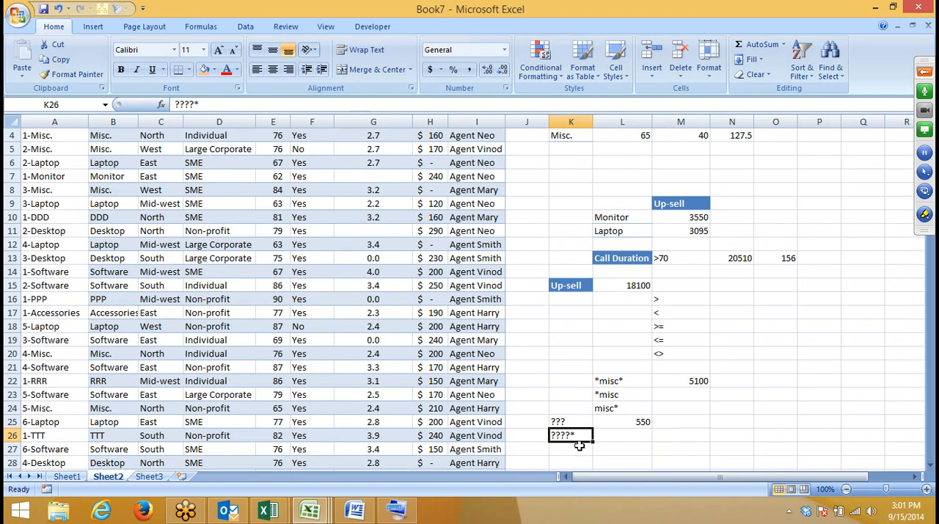
Step: Review each argument of the SUMIFS formula in M29 for Laptop and West, and the three-criteria SUMIFS in N30
{"action": "scroll", "coordinate": [579, 437], "scroll_direction": "down", "scroll_amount": 3}
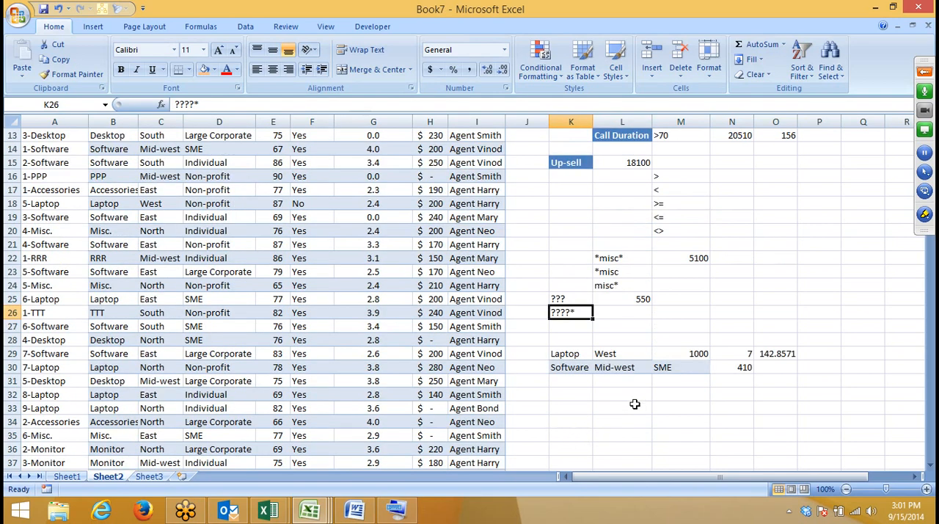
{"action": "left_click_drag", "start_coordinate": [572, 355], "coordinate": [632, 356]}
{"action": "left_click", "coordinate": [681, 355]}
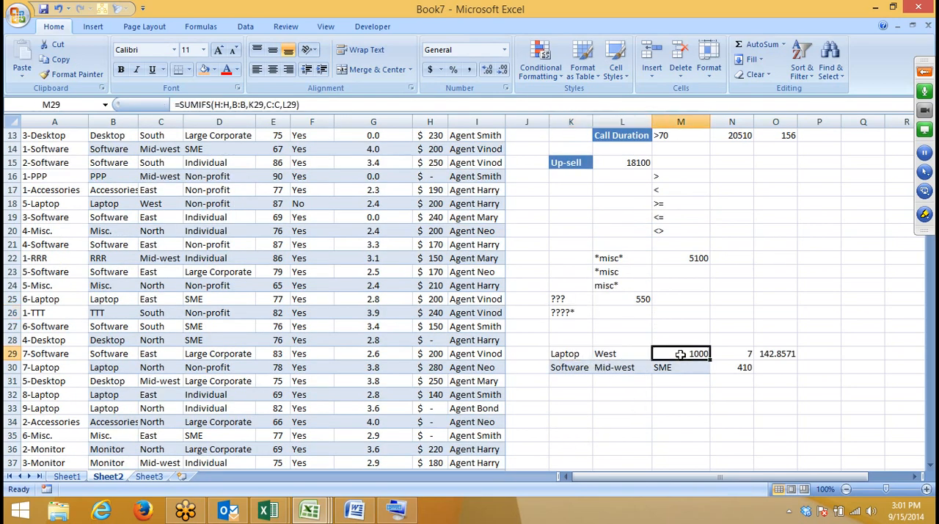
{"action": "double_click", "coordinate": [668, 355]}
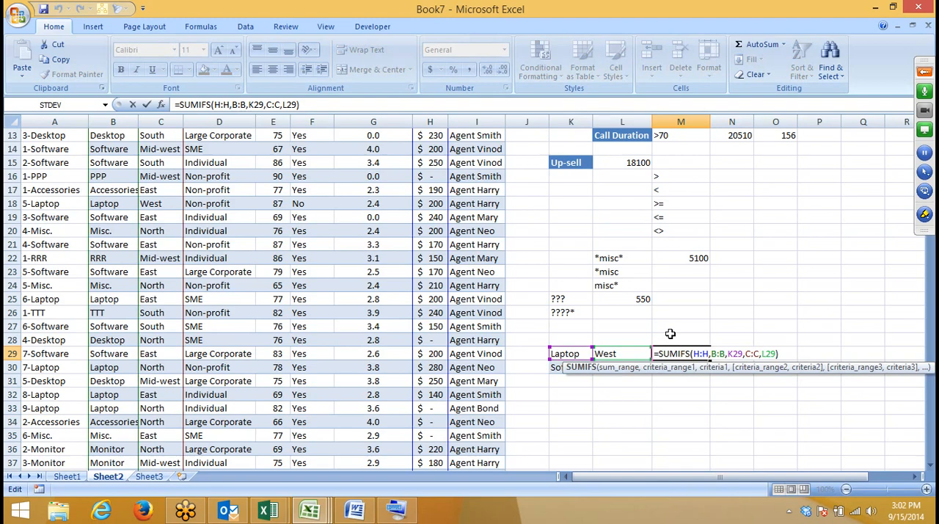
{"action": "left_click", "coordinate": [701, 354]}
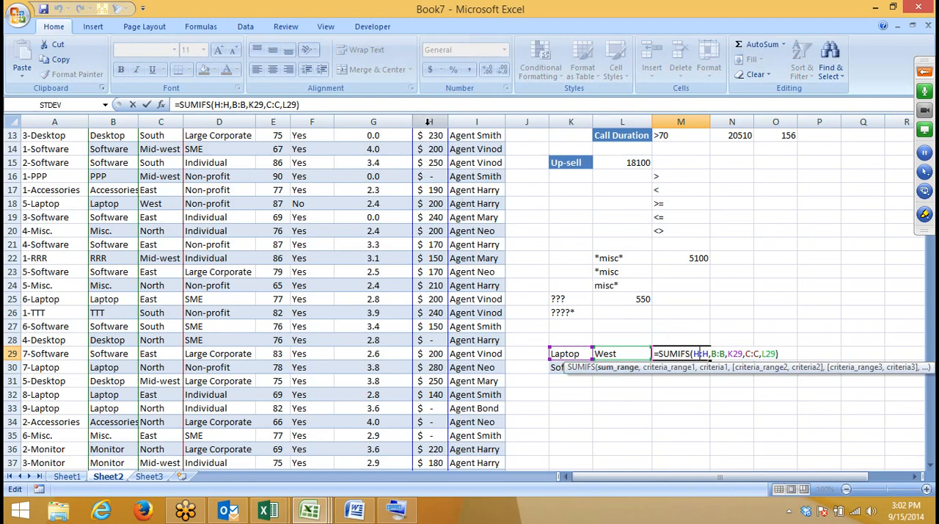
{"action": "key", "text": "Right"}
{"action": "key", "text": "Right"}
{"action": "key", "text": "Right"}
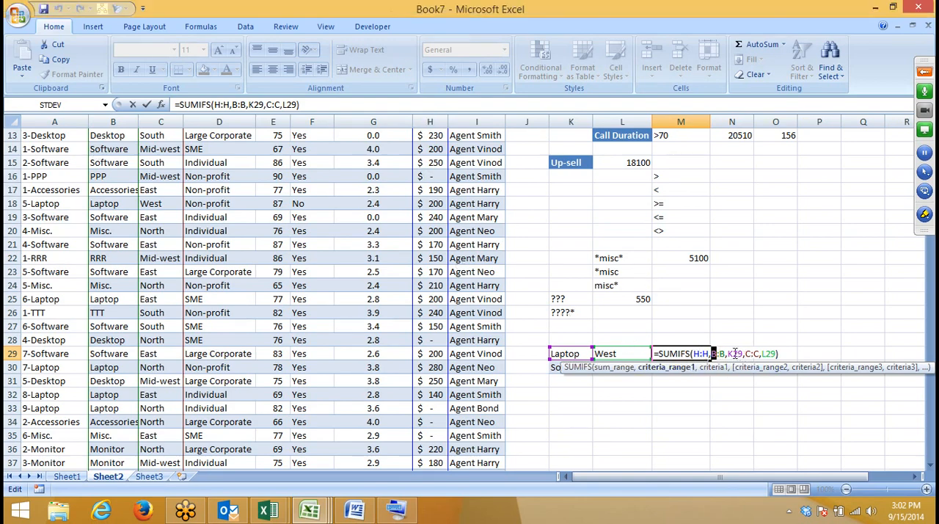
{"action": "double_click", "coordinate": [736, 354]}
{"action": "left_click", "coordinate": [749, 354]}
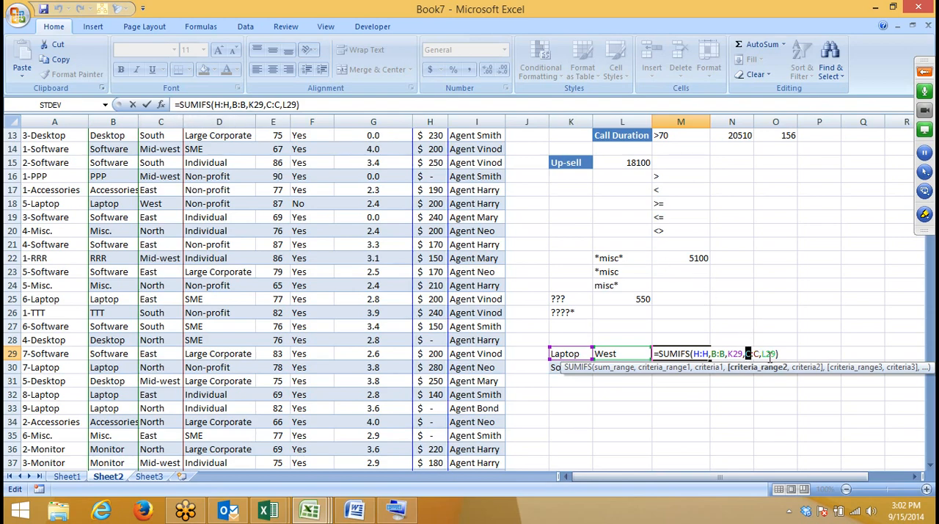
{"action": "key", "text": "Return"}
{"action": "left_click", "coordinate": [734, 367]}
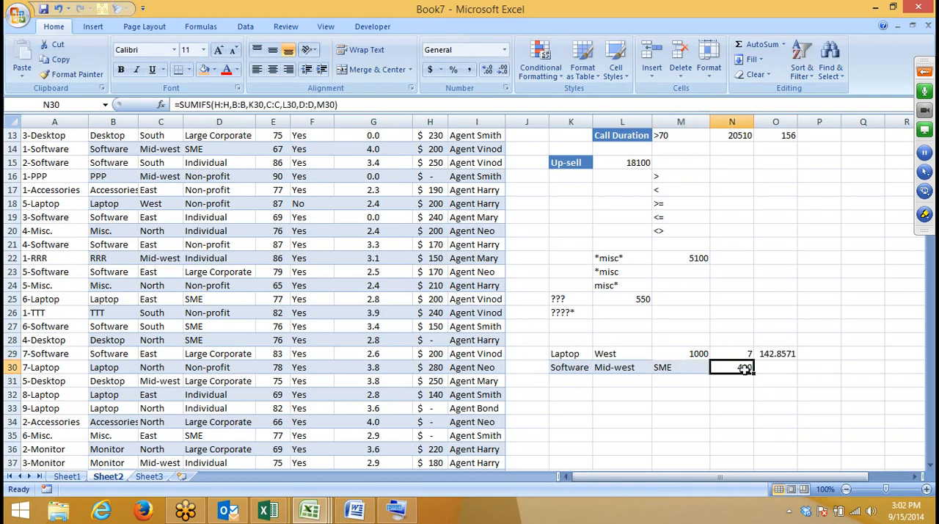
Step: Review the COUNTIF formula in M4, the AVERAGEIF formula in N4 and the AVERAGEA example on Sheet3, ending back on Sheet2
{"action": "scroll", "coordinate": [734, 367], "scroll_direction": "up", "scroll_amount": 4}
{"action": "left_click", "coordinate": [690, 176]}
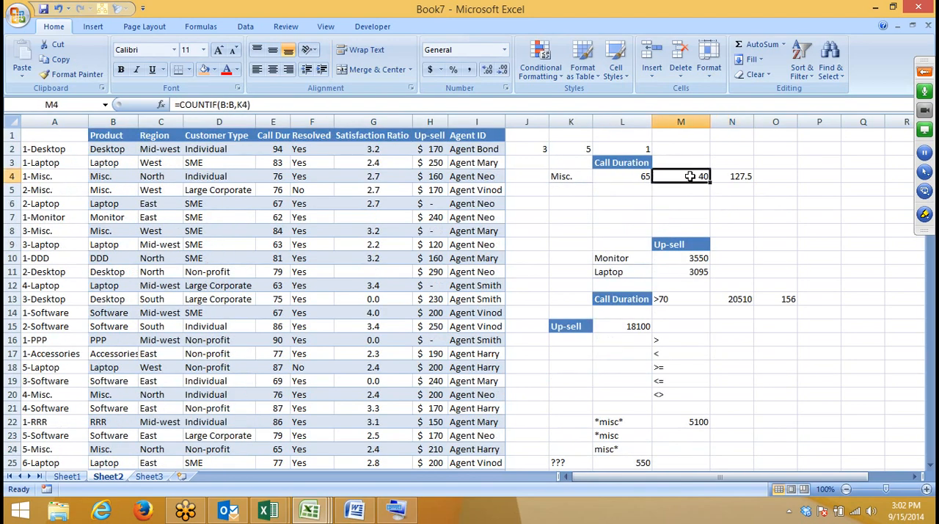
{"action": "left_click", "coordinate": [732, 180]}
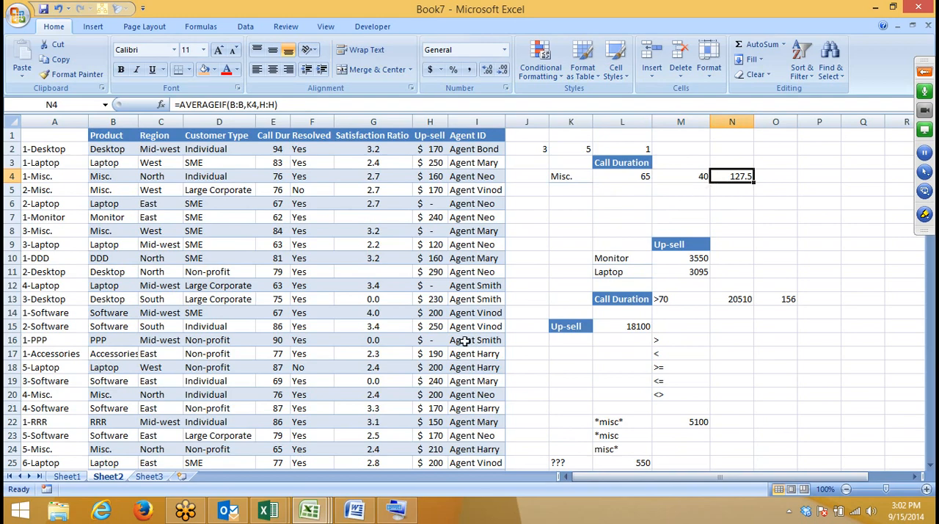
{"action": "left_click", "coordinate": [140, 477]}
{"action": "left_click", "coordinate": [110, 477]}
Step: Enter a MAX formula in K6 that covers the whole Call Duration column E
{"action": "left_click", "coordinate": [554, 199]}
{"action": "type", "text": "=M"}
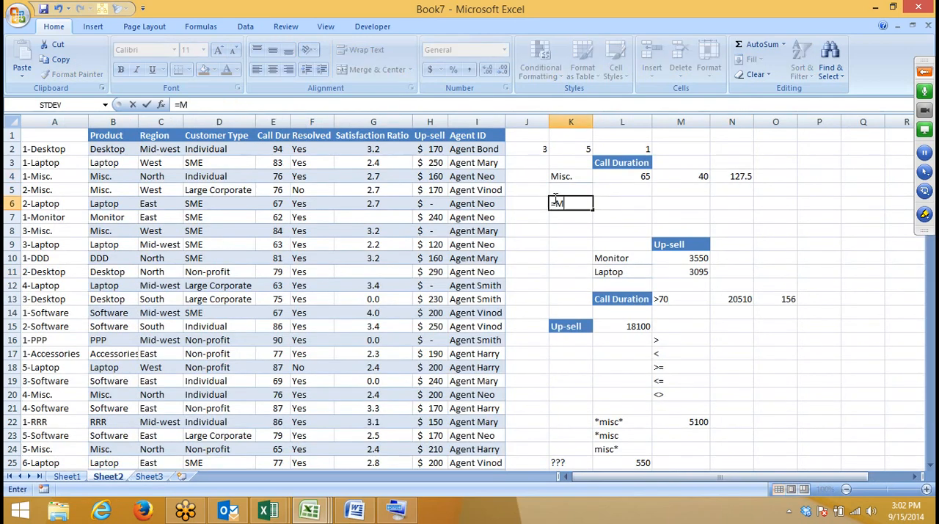
{"action": "type", "text": "AX("}
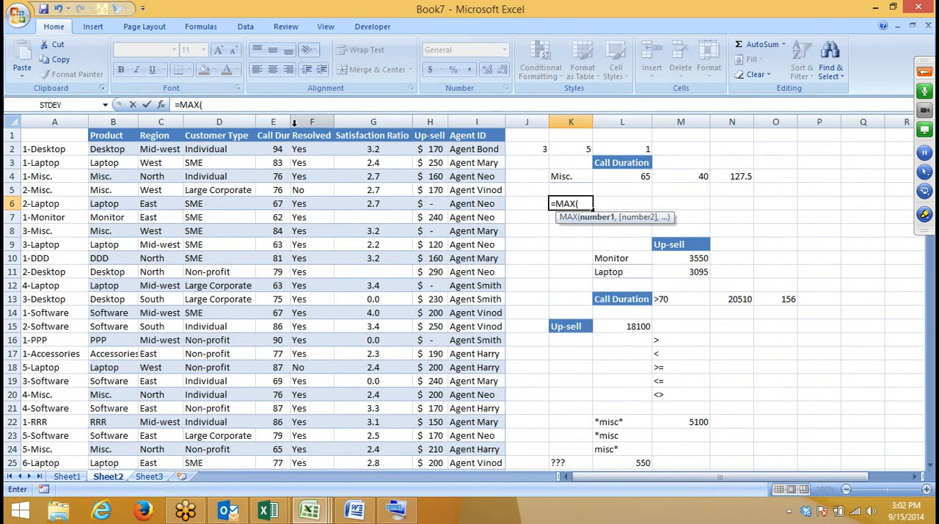
{"action": "left_click", "coordinate": [282, 121]}
{"action": "key", "text": "Return"}
Step: Enter the formula =MIN(C:C) in L6 beside the MAX result and check it
{"action": "key", "text": "Up"}
{"action": "key", "text": "Right"}
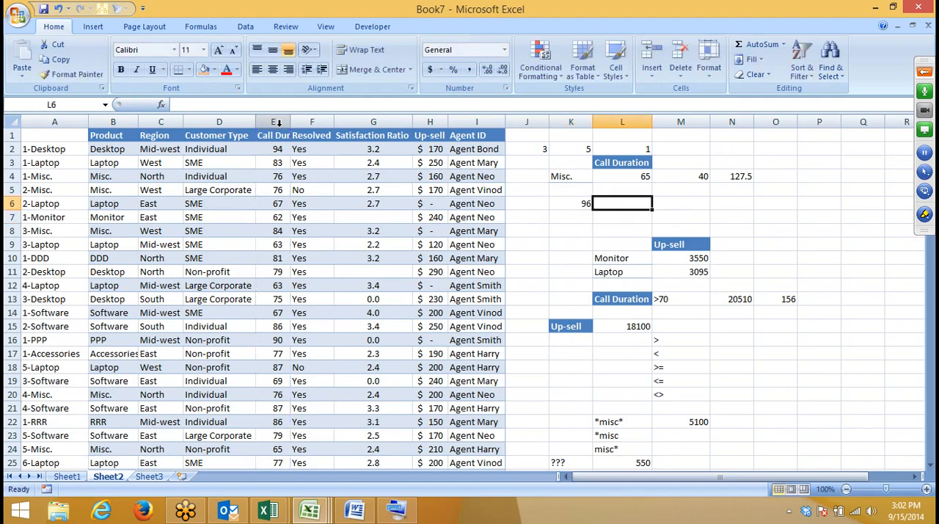
{"action": "type", "text": "=MIN("}
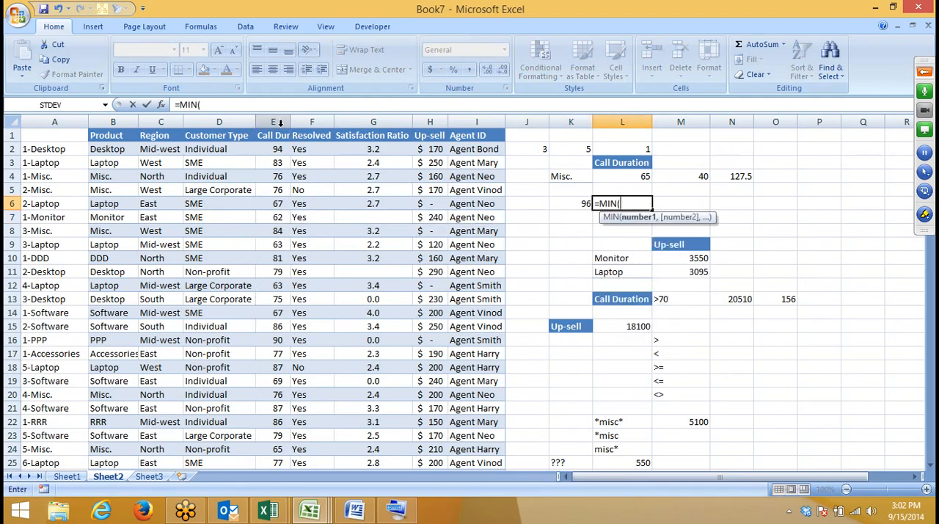
{"action": "left_click", "coordinate": [163, 121]}
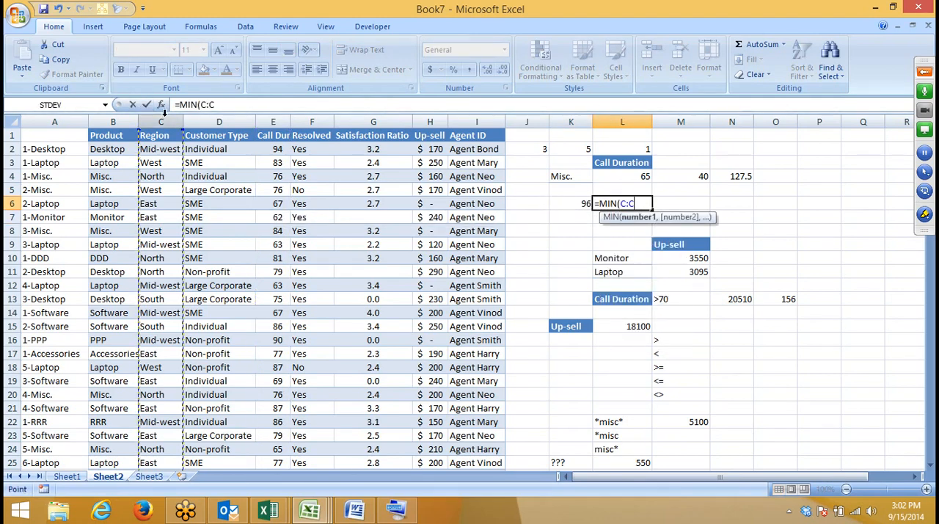
{"action": "key", "text": "Return"}
{"action": "left_click", "coordinate": [622, 200]}
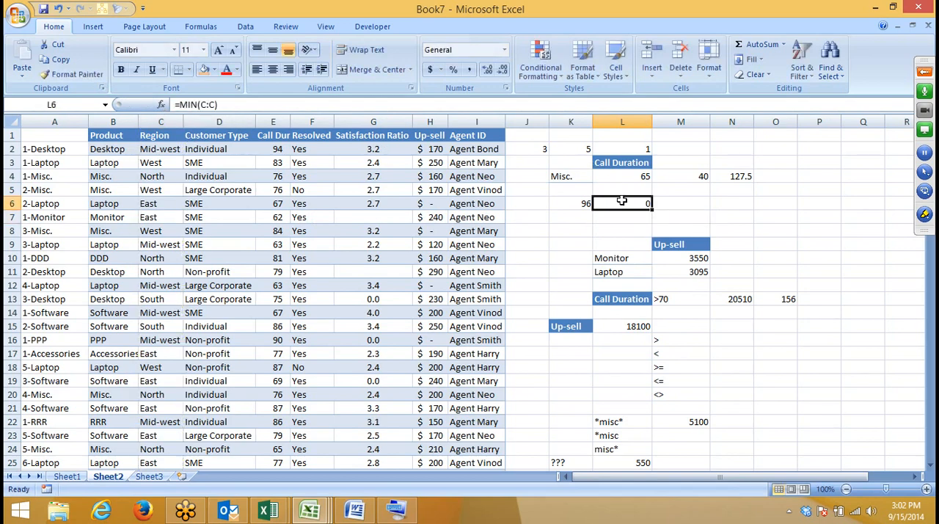
Step: Hide columns J through O containing the worked formula examples on Sheet2
{"action": "left_click", "coordinate": [574, 244]}
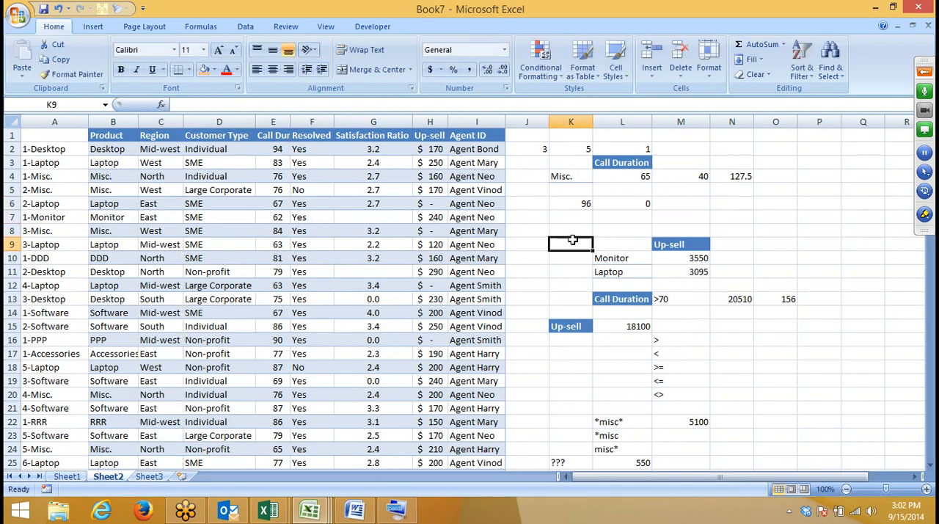
{"action": "left_click_drag", "start_coordinate": [527, 121], "coordinate": [778, 121]}
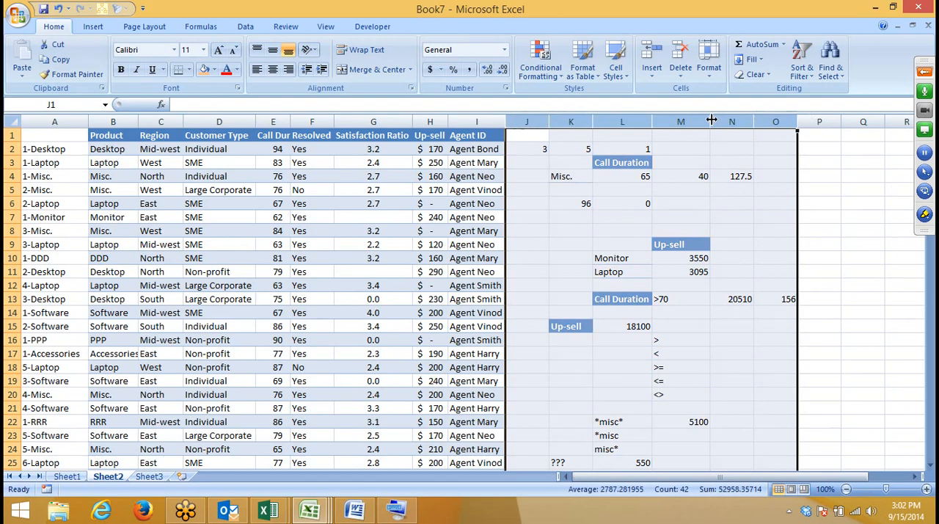
{"action": "right_click", "coordinate": [711, 119]}
{"action": "left_click", "coordinate": [760, 267]}
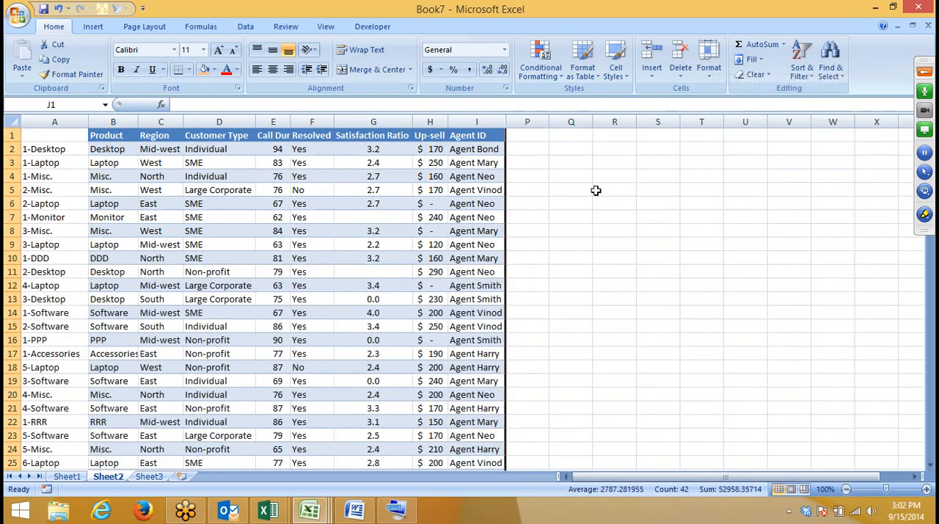
{"action": "left_click", "coordinate": [596, 190]}
{"action": "left_click", "coordinate": [112, 151]}
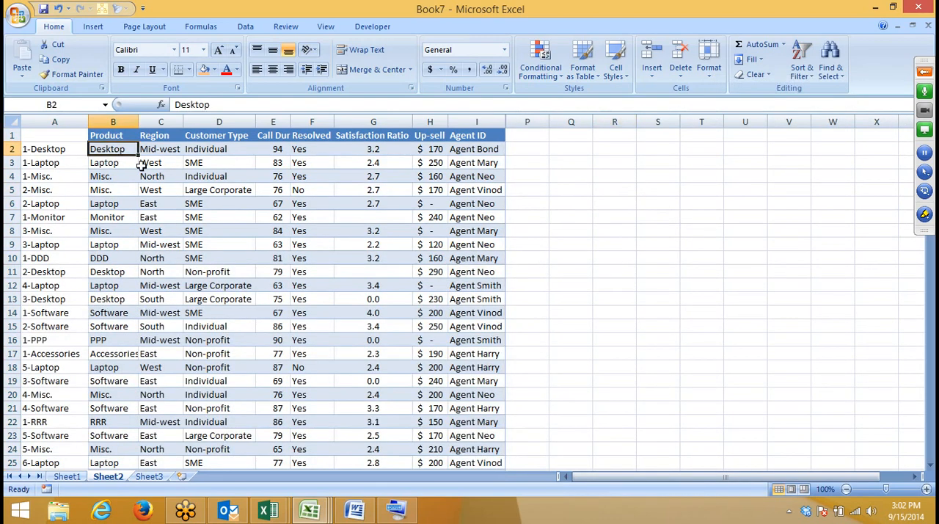
Step: Enter the decimal values 0.4 in F1 and 0.6 in F2 on Sheet3
{"action": "left_click", "coordinate": [148, 476]}
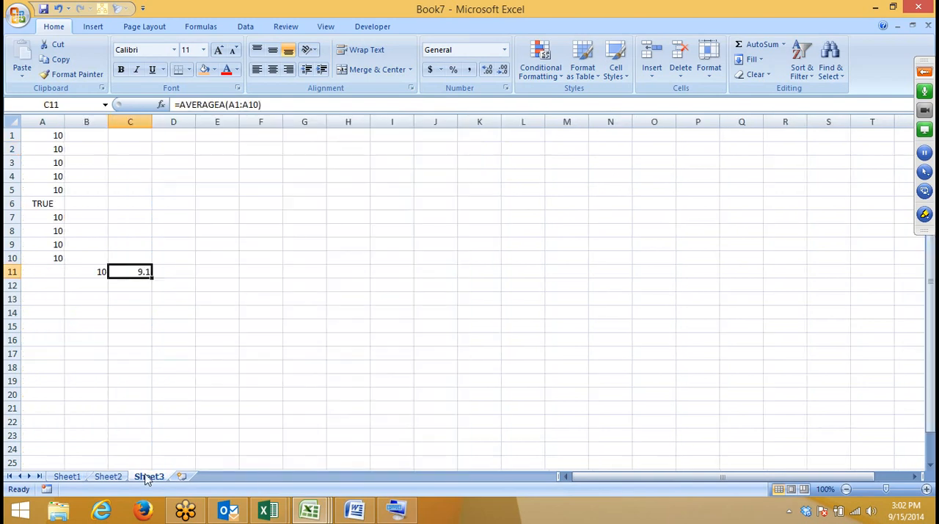
{"action": "left_click", "coordinate": [280, 138]}
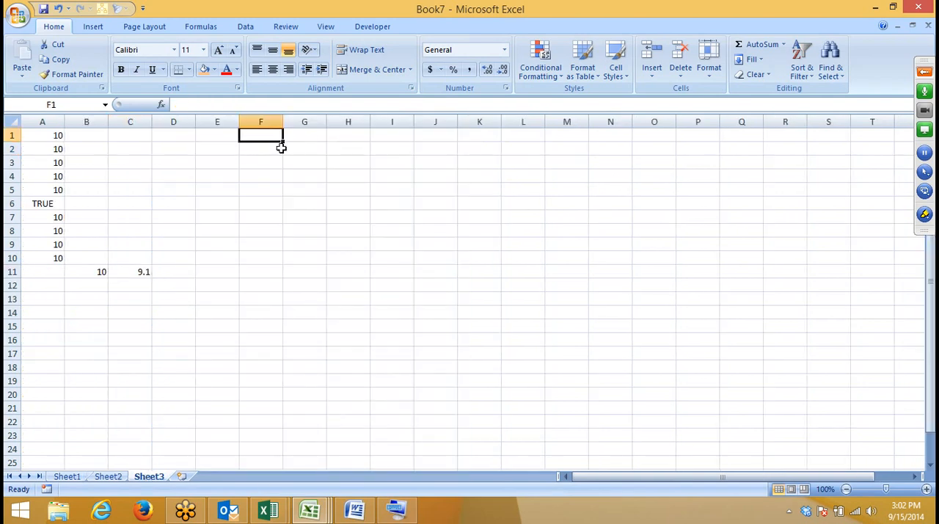
{"action": "type", "text": "4."}
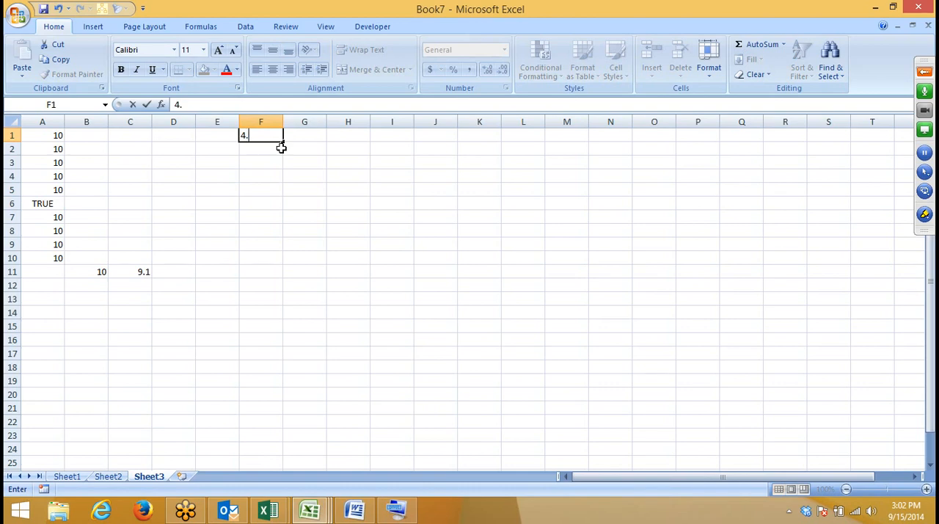
{"action": "key", "text": "Return"}
{"action": "key", "text": "Up"}
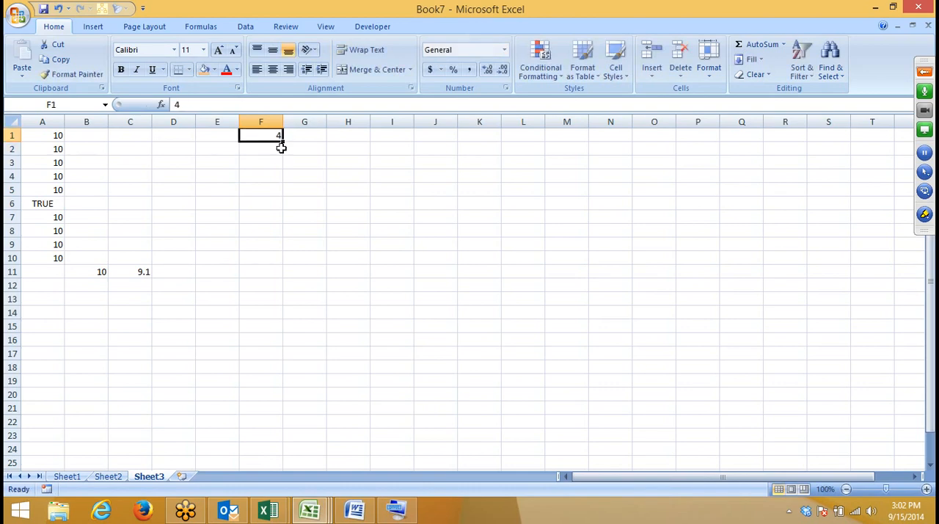
{"action": "type", "text": ".4"}
{"action": "key", "text": "Return"}
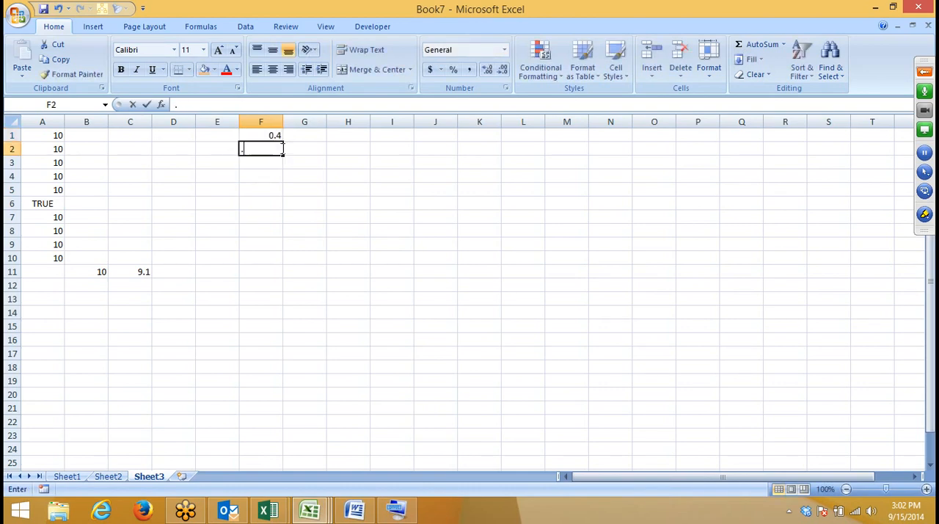
{"action": "type", "text": ".6"}
{"action": "key", "text": "Return"}
{"action": "key", "text": "Up"}
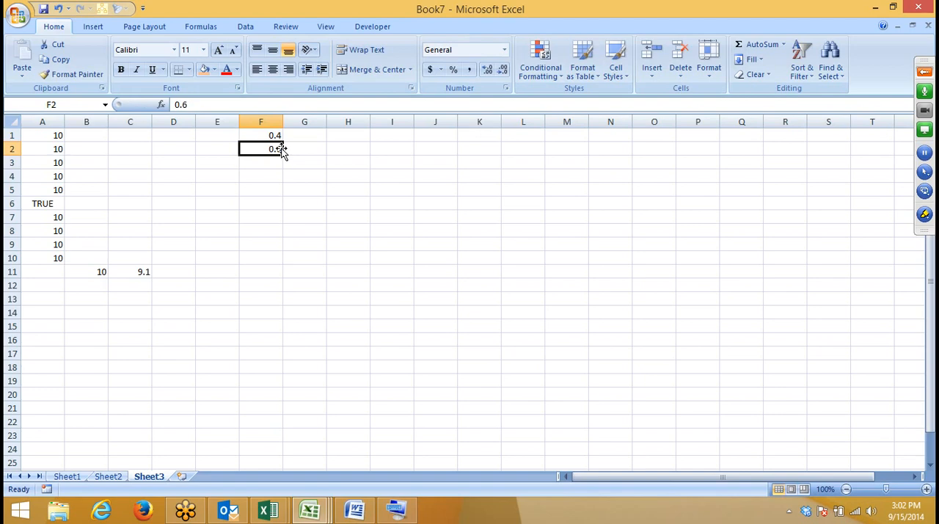
Step: Enter the decimal values 0.3, 0.2, 0.1, 0.5 and 0.4 in cells F3 through F7
{"action": "key", "text": "Down"}
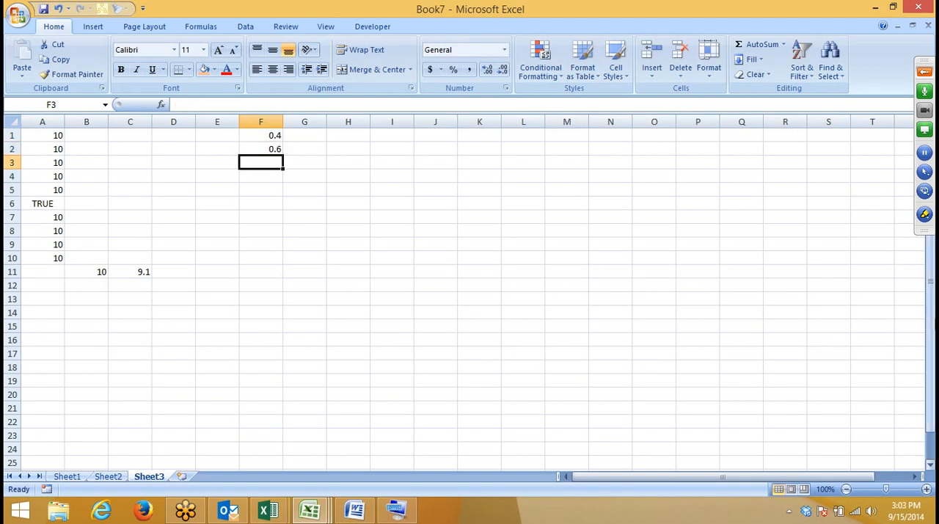
{"action": "type", "text": ".3"}
{"action": "key", "text": "Return"}
{"action": "type", "text": ".2"}
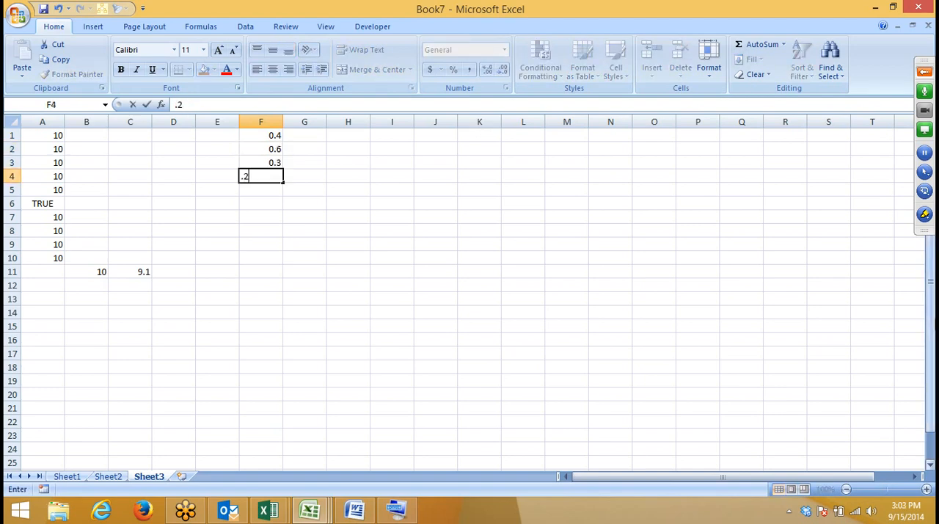
{"action": "key", "text": "Return"}
{"action": "type", "text": ".1"}
{"action": "key", "text": "Return"}
{"action": "type", "text": ".5"}
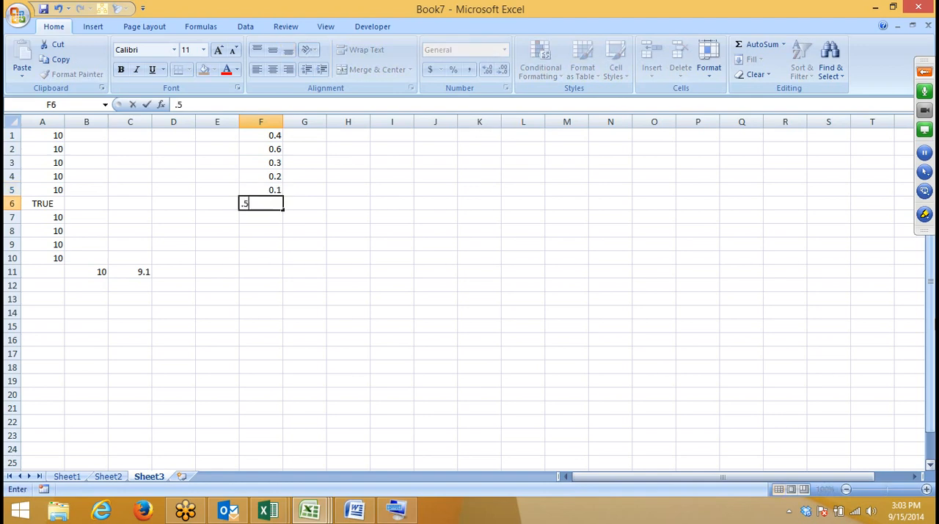
{"action": "key", "text": "Return"}
{"action": "type", "text": ".4"}
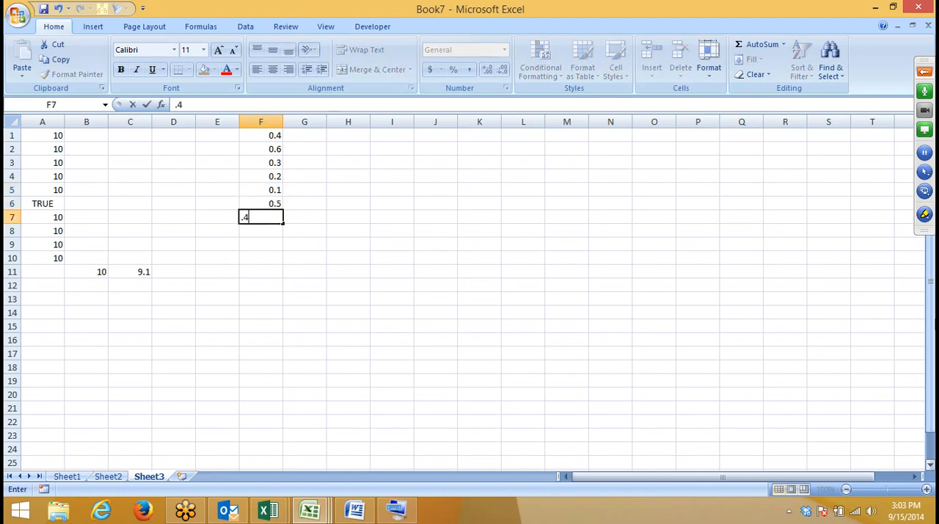
{"action": "key", "text": "Return"}
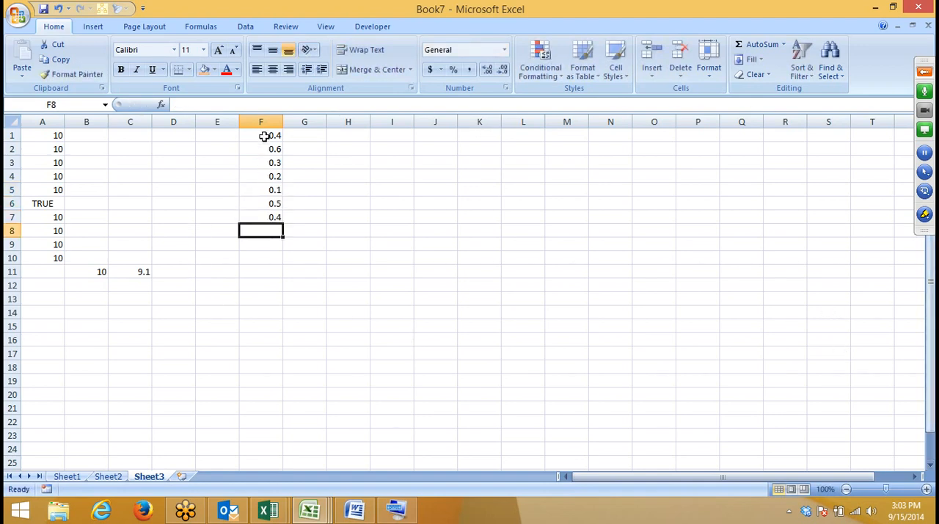
Step: Format the decimal values in F1:F7 to show two decimal places
{"action": "left_click_drag", "start_coordinate": [264, 136], "coordinate": [269, 217]}
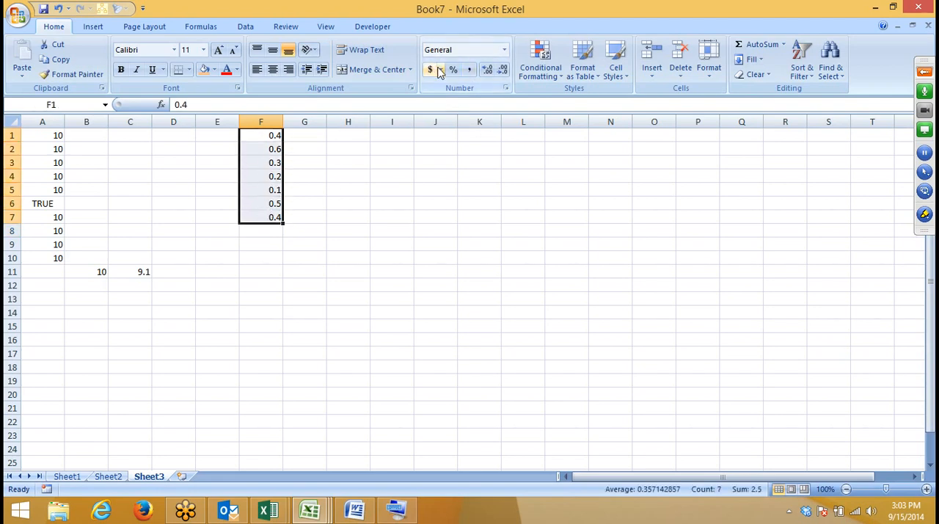
{"action": "left_click", "coordinate": [488, 70]}
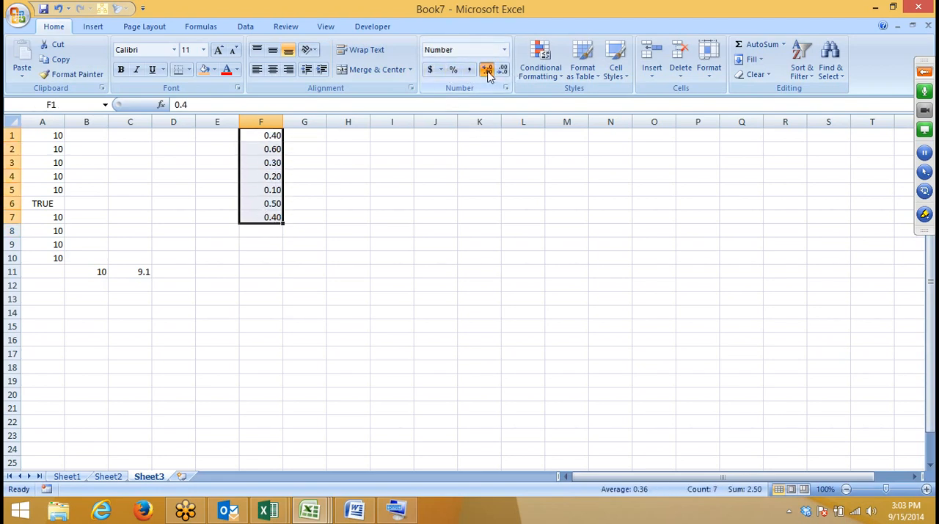
{"action": "left_click", "coordinate": [487, 69]}
{"action": "left_click", "coordinate": [502, 69]}
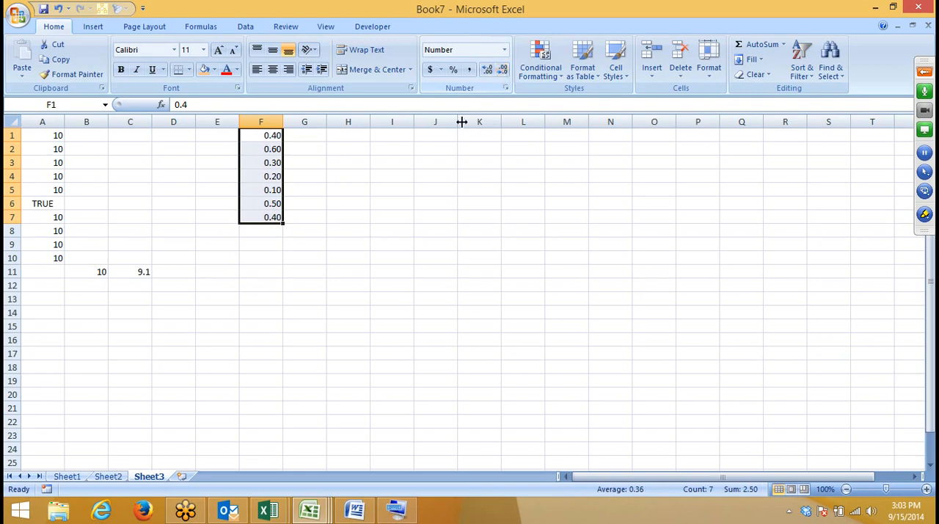
{"action": "left_click", "coordinate": [428, 204]}
Step: Enter the formula =MAX(F1:F7) in F8 below the decimal values
{"action": "left_click", "coordinate": [254, 234]}
{"action": "type", "text": "=M"}
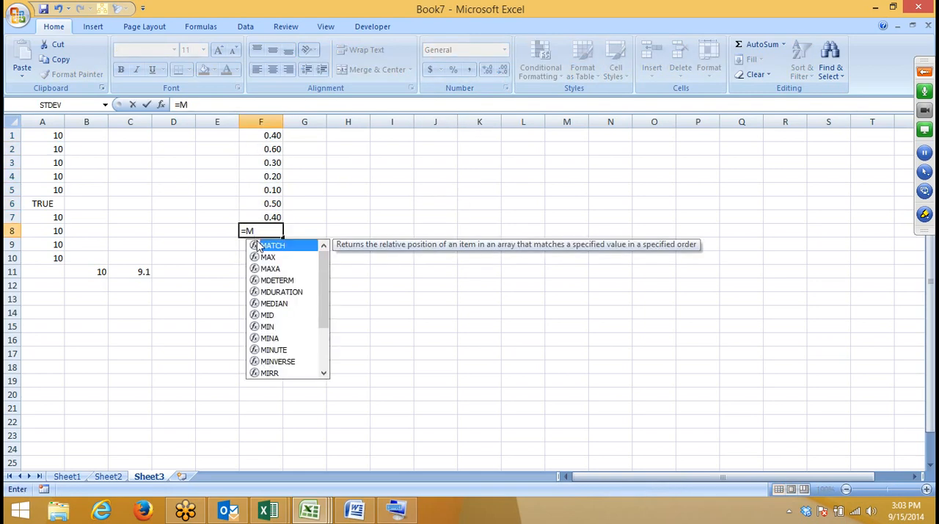
{"action": "key", "text": "Down"}
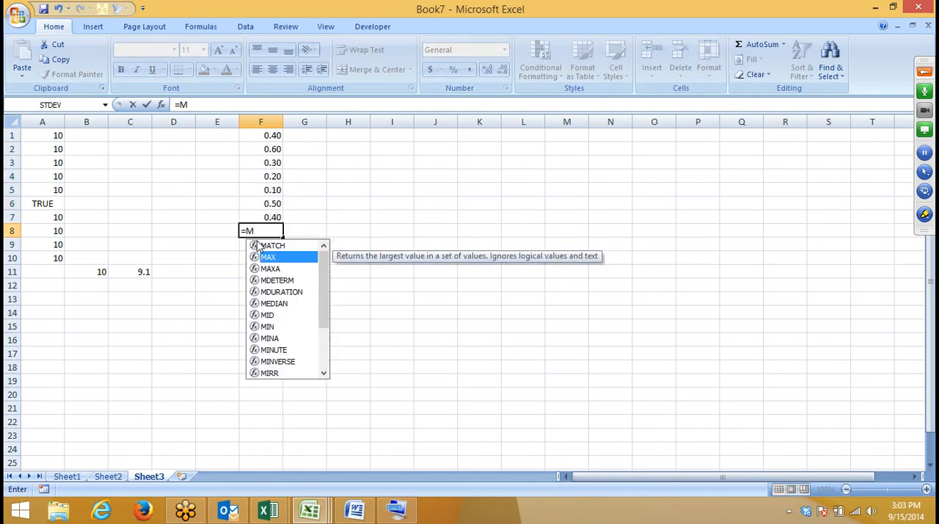
{"action": "key", "text": "Tab"}
{"action": "key", "text": "Up"}
{"action": "key", "text": "ctrl+shift+Up"}
{"action": "key", "text": "Return"}
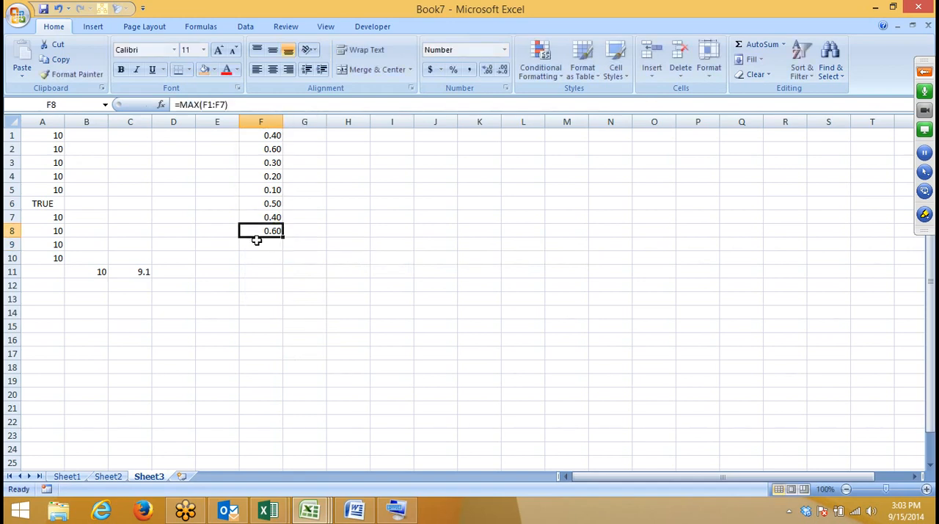
Step: Enter the formula =MAXA(F1:F7) in G8 beside the MAX result
{"action": "key", "text": "Right"}
{"action": "type", "text": "=MA"}
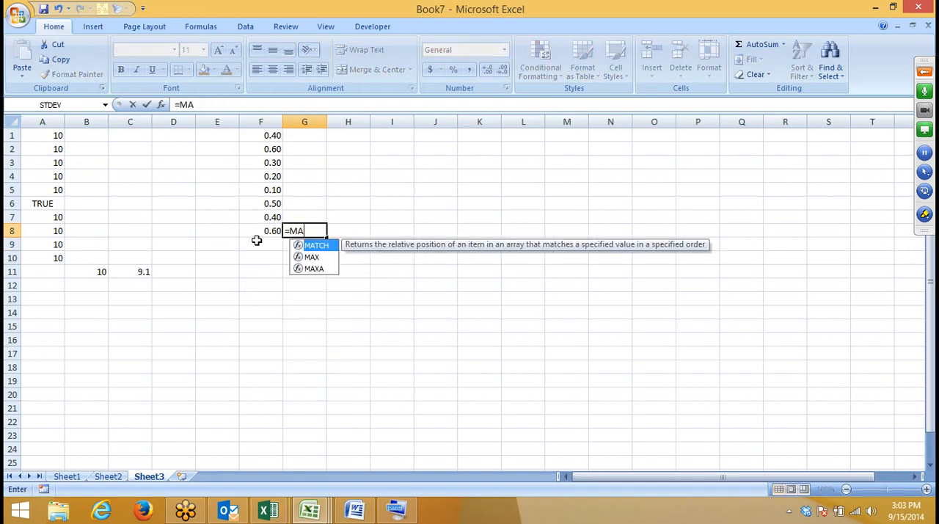
{"action": "key", "text": "Down"}
{"action": "key", "text": "Down"}
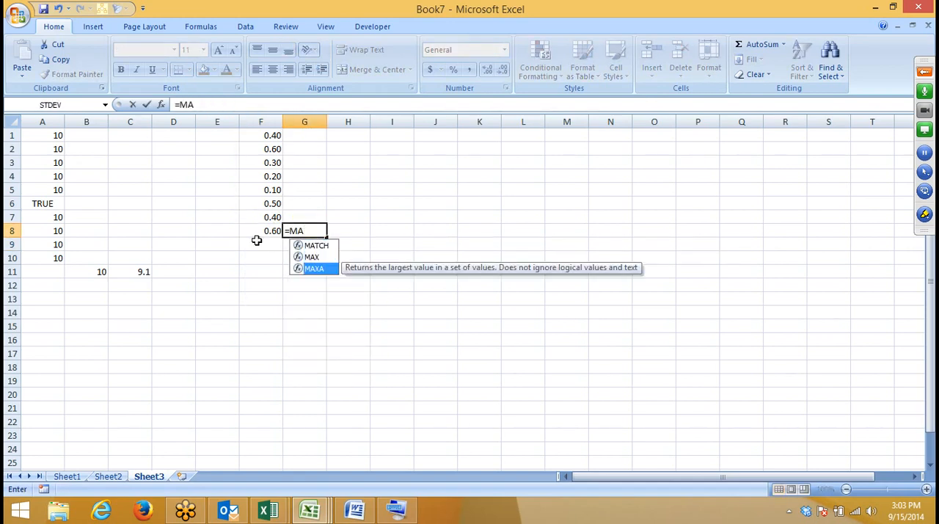
{"action": "key", "text": "Tab"}
{"action": "key", "text": "Up"}
{"action": "key", "text": "ctrl+shift+Up"}
{"action": "key", "text": "Return"}
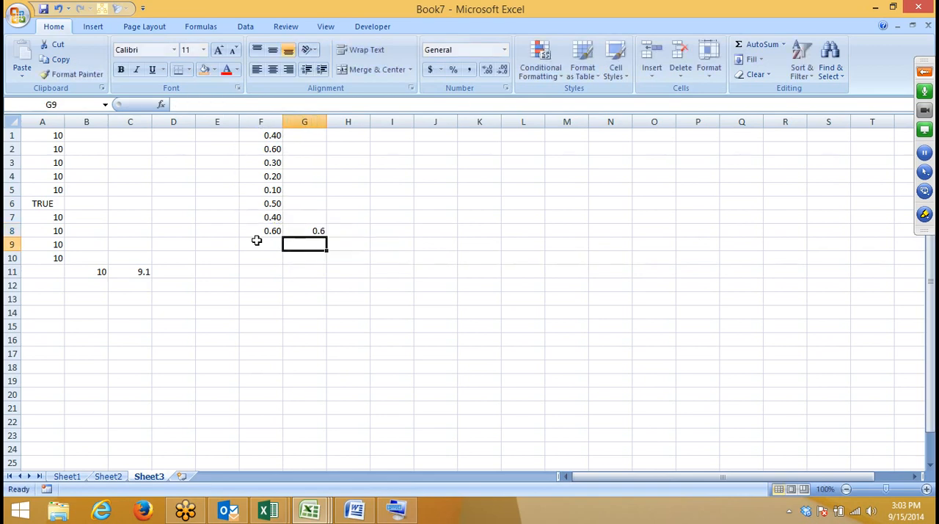
Step: Replace the value in F5 with TRUE and check the MAXA result in G8
{"action": "key", "text": "Up"}
{"action": "key", "text": "Left"}
{"action": "key", "text": "Up"}
{"action": "key", "text": "Up"}
{"action": "key", "text": "Up"}
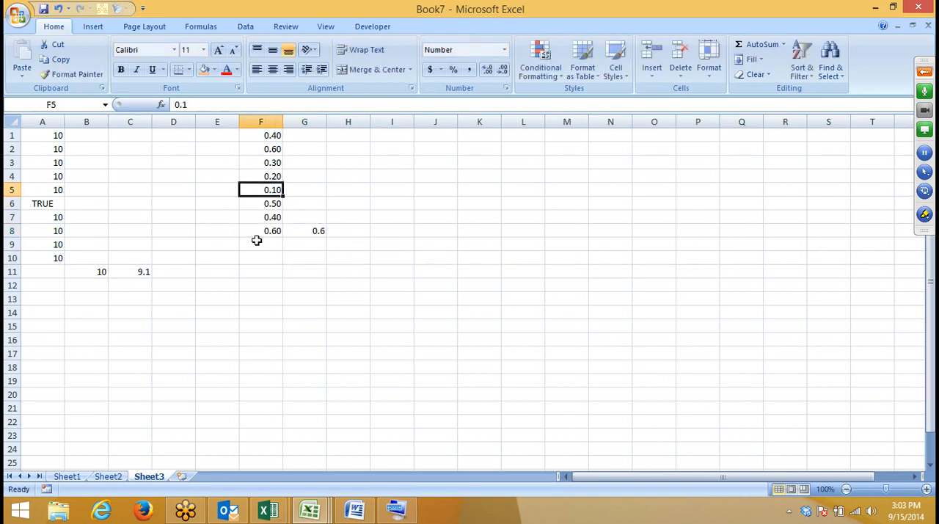
{"action": "type", "text": "TR"}
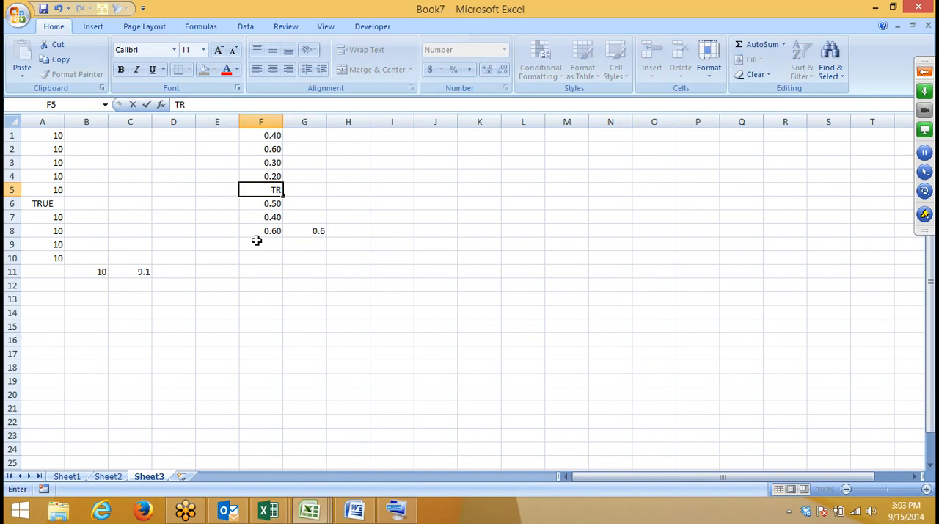
{"action": "type", "text": "UE"}
{"action": "key", "text": "Return"}
{"action": "key", "text": "Down"}
{"action": "key", "text": "Down"}
{"action": "key", "text": "Right"}
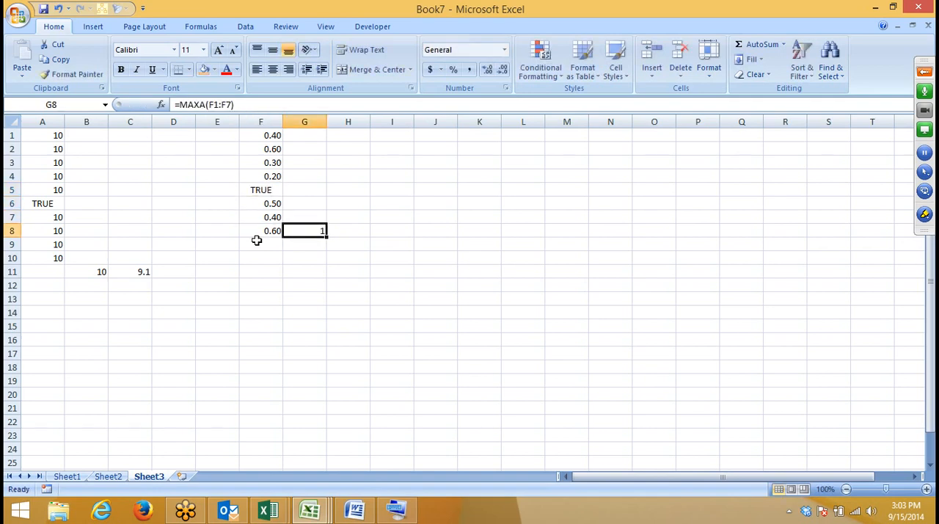
Step: Enter a MIN formula over F1:F7 in F9, below the MAX result
{"action": "left_click", "coordinate": [256, 241]}
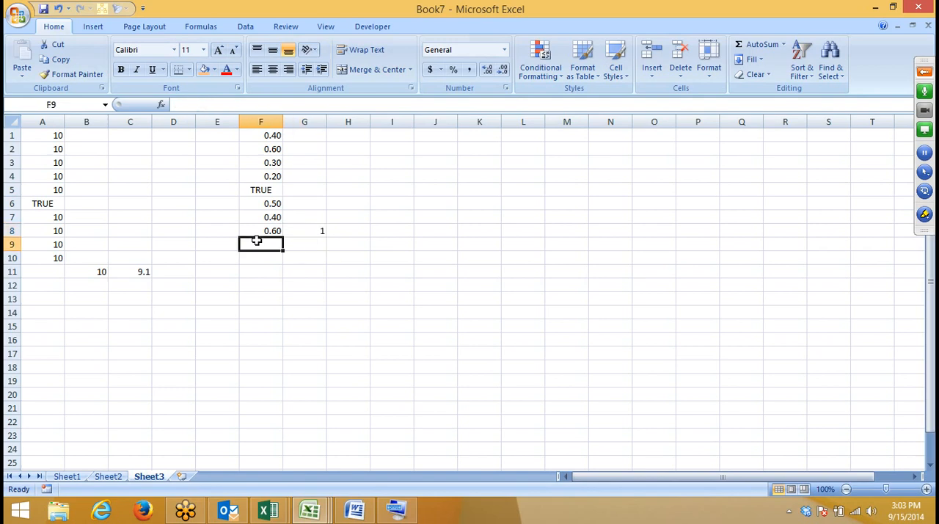
{"action": "type", "text": "=MIN("}
{"action": "key", "text": "Up"}
{"action": "key", "text": "Up"}
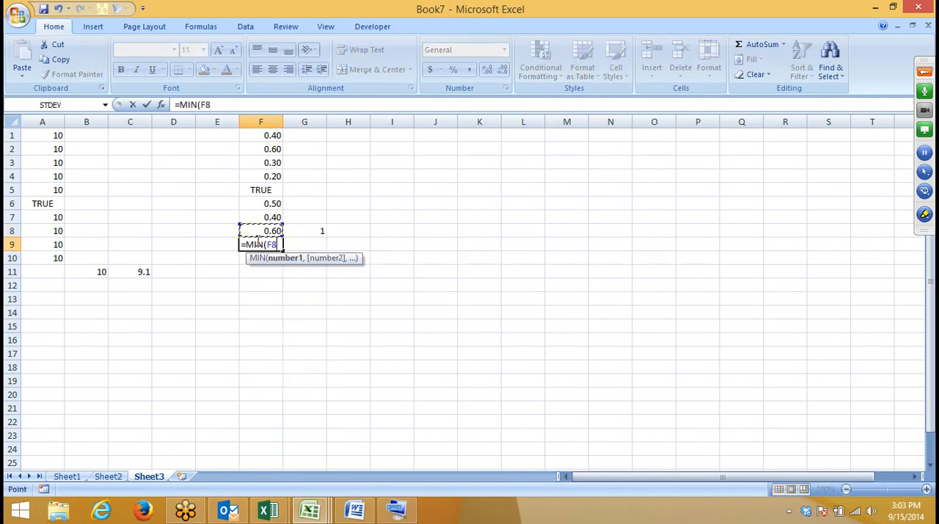
{"action": "key", "text": "ctrl+shift+Up"}
{"action": "key", "text": "Return"}
Step: Enter the formula =MINA(F1:F7) in G9 beside the MIN result
{"action": "key", "text": "Up"}
{"action": "key", "text": "Right"}
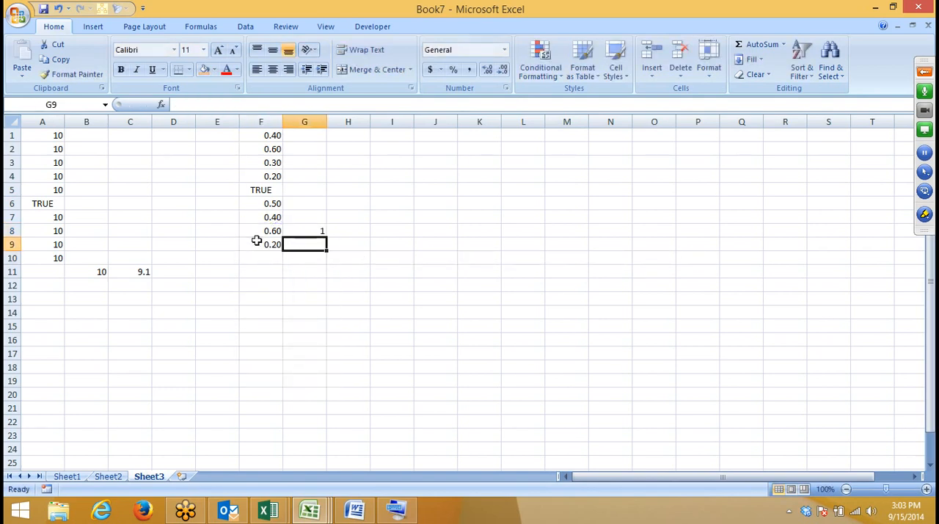
{"action": "type", "text": "=MIN"}
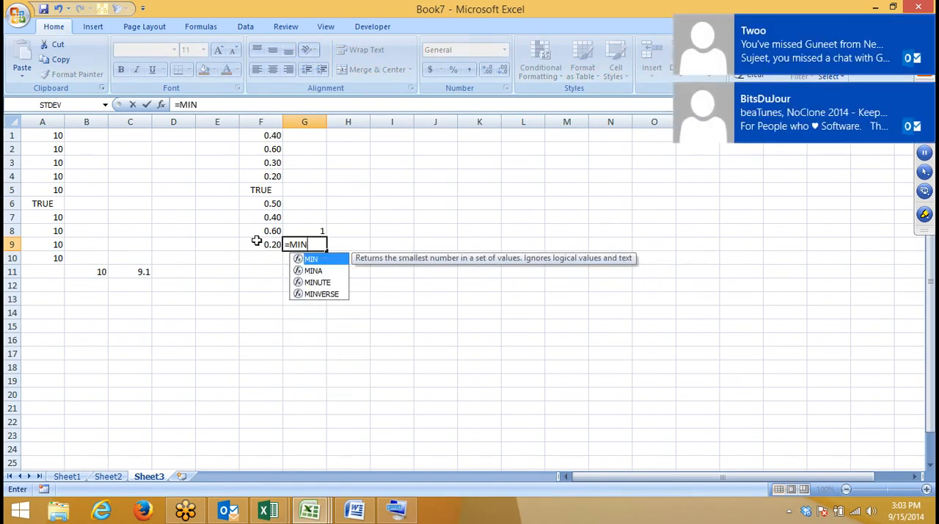
{"action": "key", "text": "Down"}
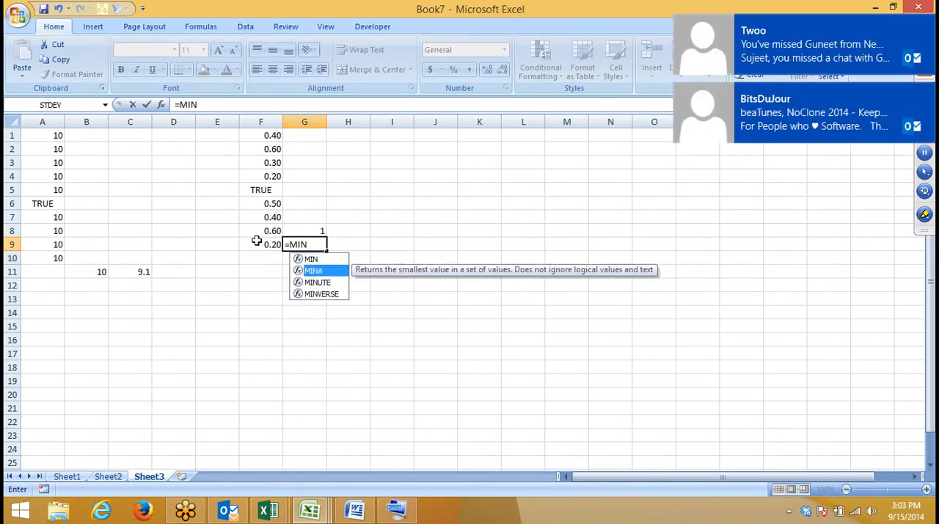
{"action": "key", "text": "Left"}
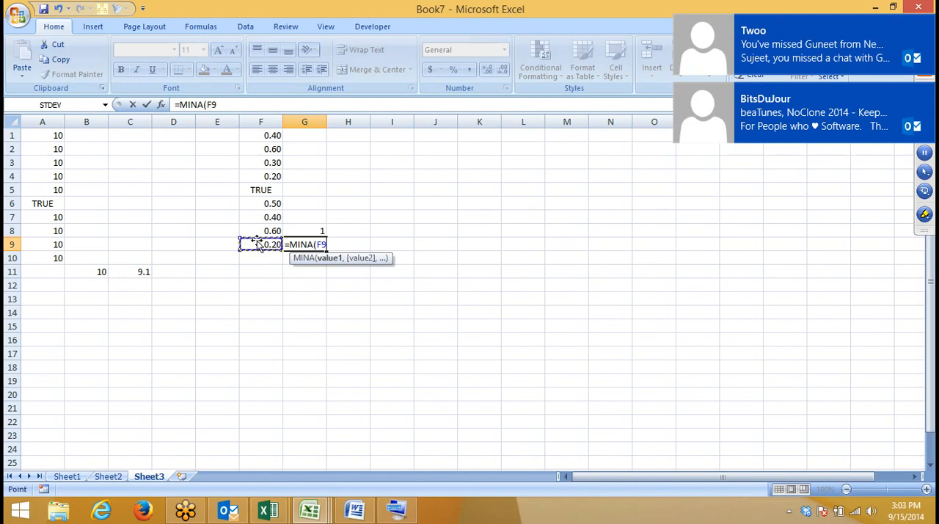
{"action": "key", "text": "Up"}
{"action": "key", "text": "Up"}
{"action": "key", "text": "ctrl+shift+Up"}
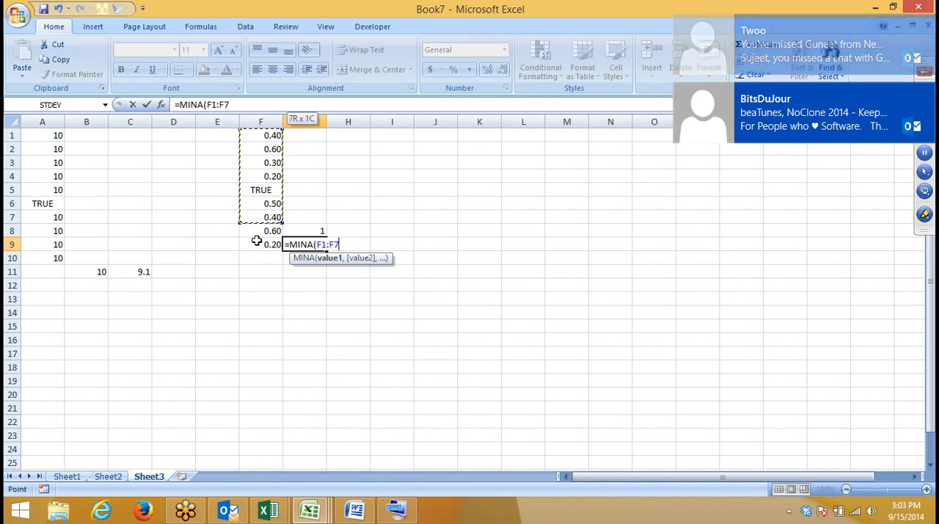
{"action": "key", "text": "Return"}
Step: Replace the value in F3 with FALSE to test how MINA treats logical values
{"action": "key", "text": "Up"}
{"action": "key", "text": "Up"}
{"action": "key", "text": "Up"}
{"action": "key", "text": "Up"}
{"action": "key", "text": "Up"}
{"action": "key", "text": "Up"}
{"action": "key", "text": "Up"}
{"action": "key", "text": "Left"}
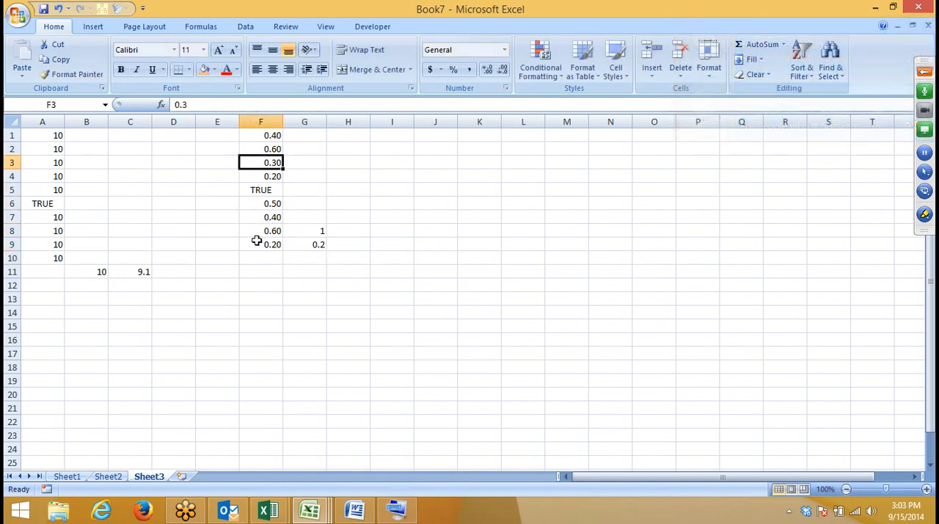
{"action": "type", "text": "FALSE"}
{"action": "key", "text": "Return"}
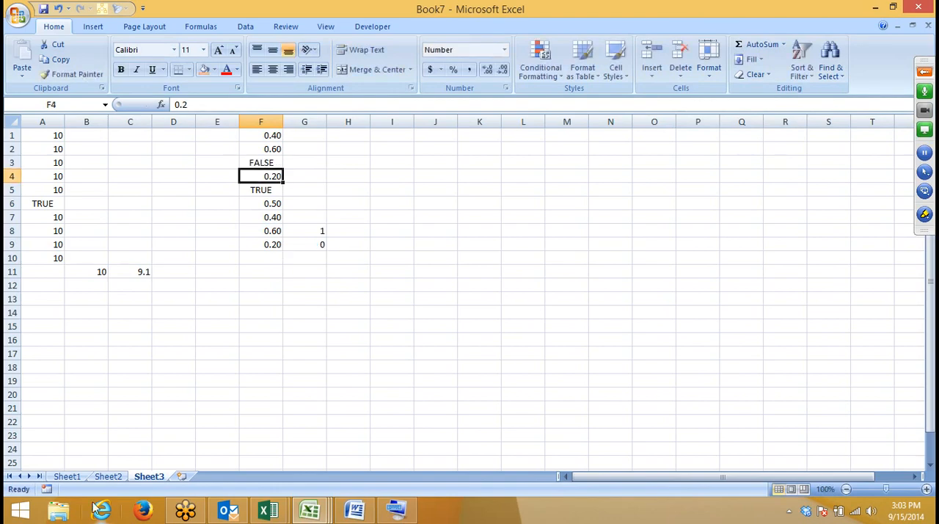
Step: Switch to Sheet2 and enter the label Top in cell Q4 beside the data table
{"action": "left_click", "coordinate": [108, 480]}
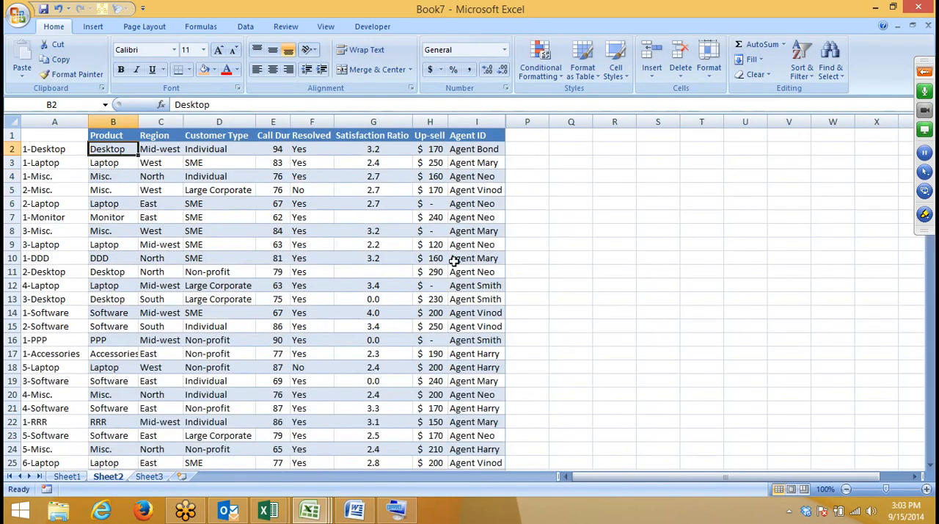
{"action": "left_click", "coordinate": [564, 174]}
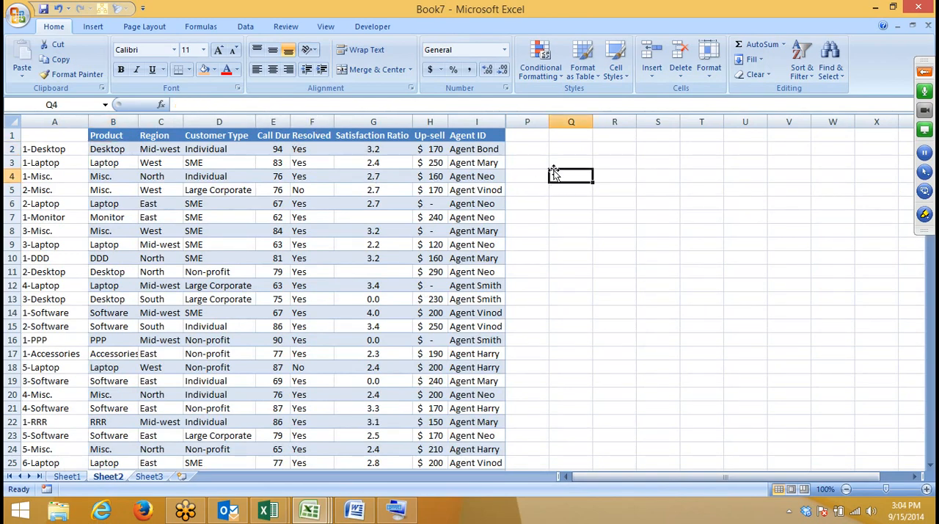
{"action": "type", "text": "Top"}
{"action": "key", "text": "Return"}
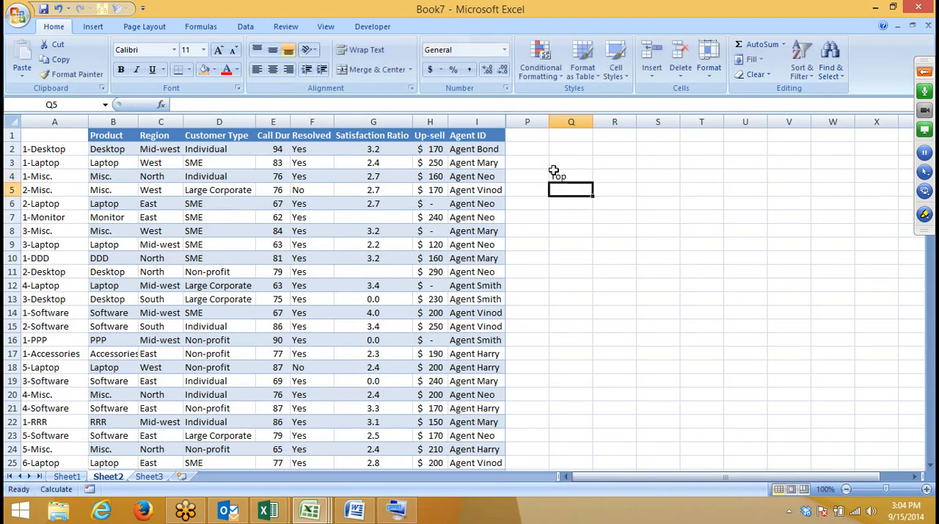
Step: List the rank numbers 1 to 5 in cells Q6 through Q10, leaving Q5 blank below the Top label
{"action": "key", "text": "Return"}
{"action": "type", "text": "1"}
{"action": "key", "text": "Return"}
{"action": "type", "text": "2"}
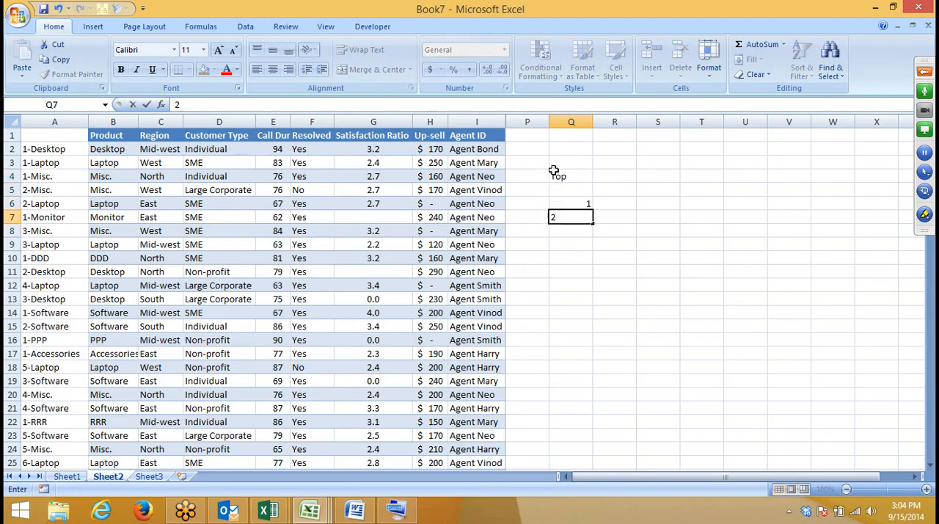
{"action": "key", "text": "Return"}
{"action": "type", "text": "3"}
{"action": "key", "text": "Return"}
{"action": "type", "text": "4"}
{"action": "key", "text": "Return"}
{"action": "type", "text": "5"}
{"action": "key", "text": "Return"}
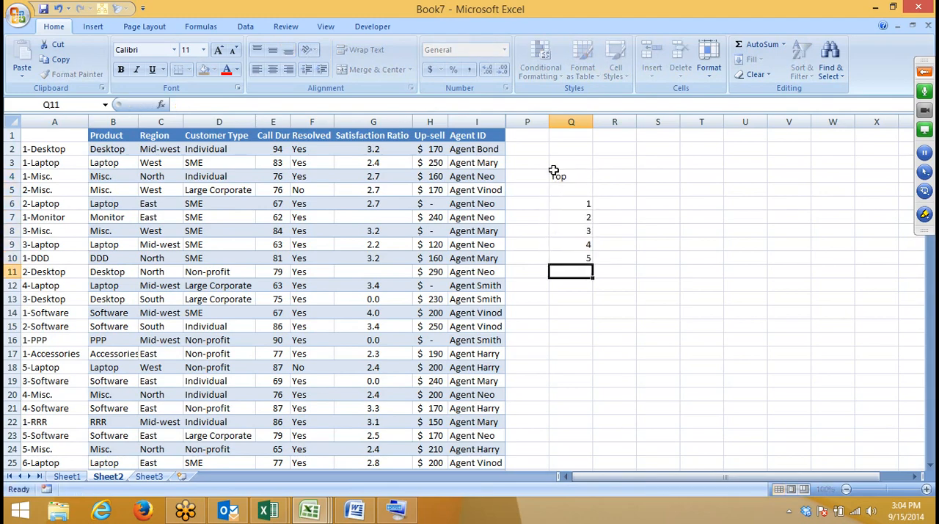
Step: Enter the formula =LARGE(E:E,Q6) in R6 to return the longest call duration for rank 1
{"action": "key", "text": "Right"}
{"action": "key", "text": "Up"}
{"action": "key", "text": "Up"}
{"action": "key", "text": "Up"}
{"action": "key", "text": "Up"}
{"action": "key", "text": "Up"}
{"action": "type", "text": "="}
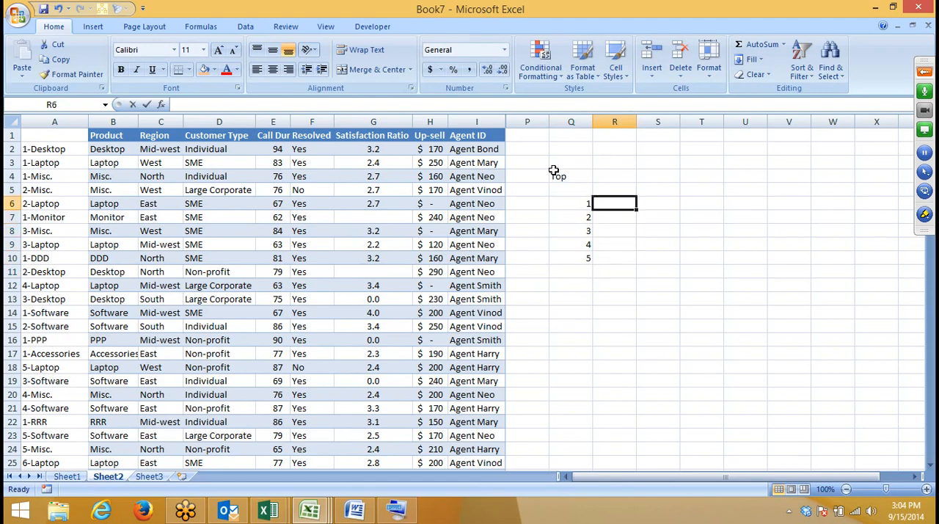
{"action": "type", "text": "la"}
{"action": "key", "text": "Tab"}
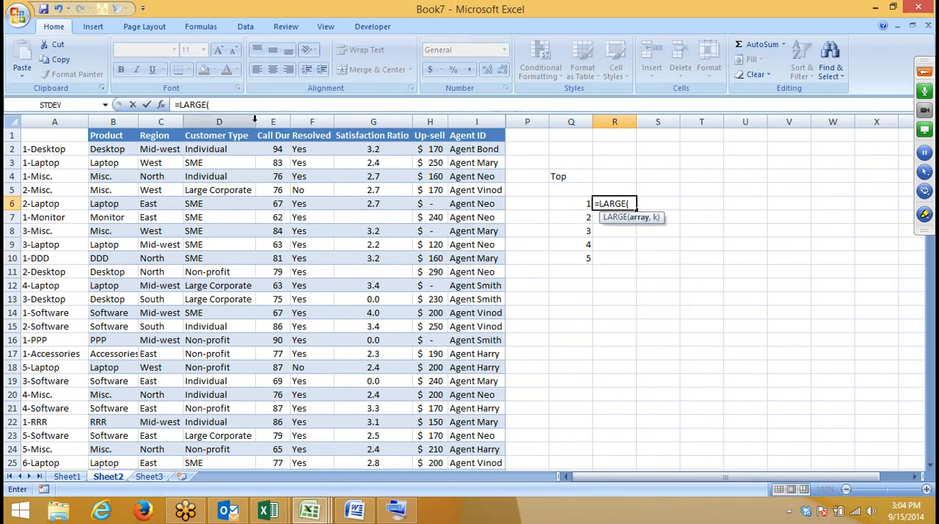
{"action": "left_click", "coordinate": [268, 121]}
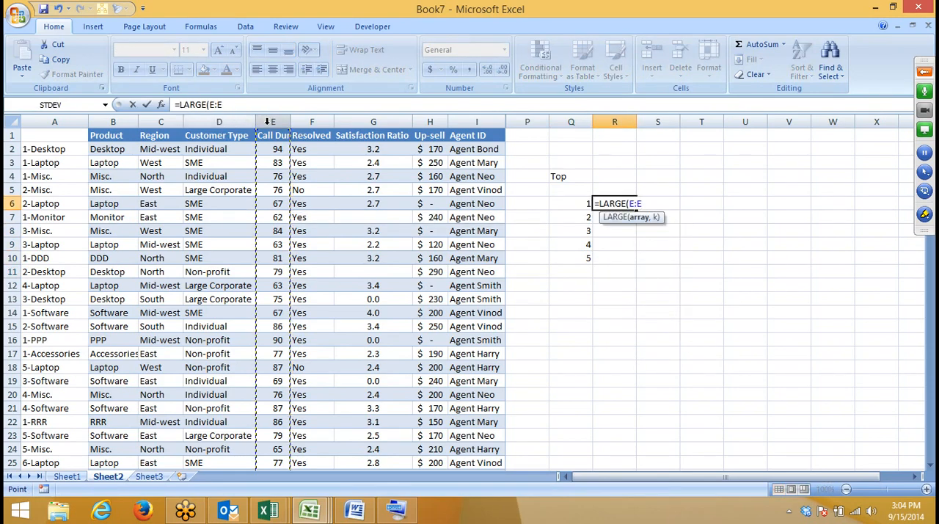
{"action": "type", "text": ","}
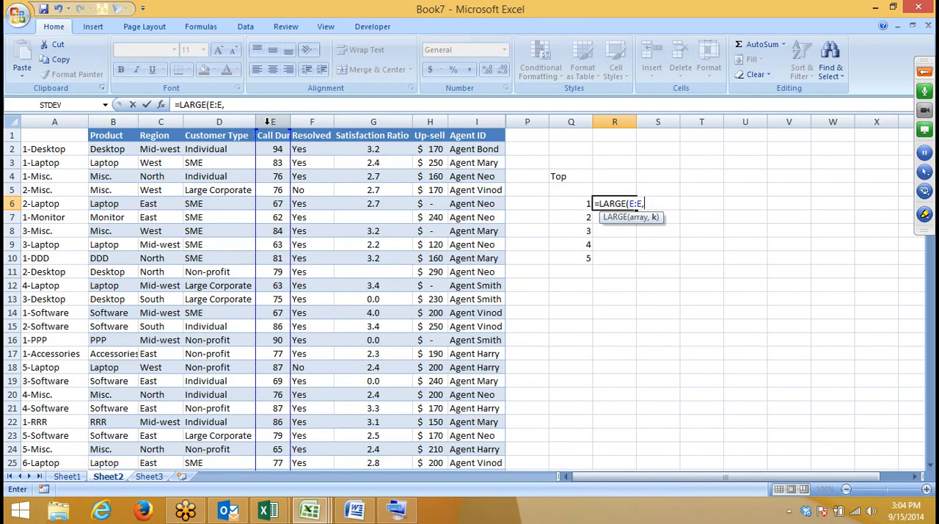
{"action": "left_click", "coordinate": [587, 204]}
{"action": "key", "text": "Return"}
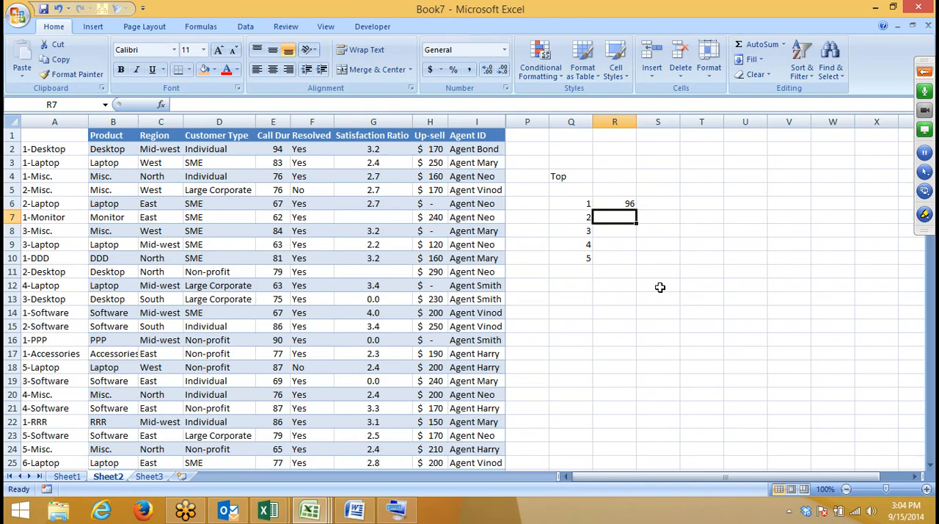
Step: Fill the LARGE formula from R6 down to R10 for the remaining ranks
{"action": "left_click", "coordinate": [620, 204]}
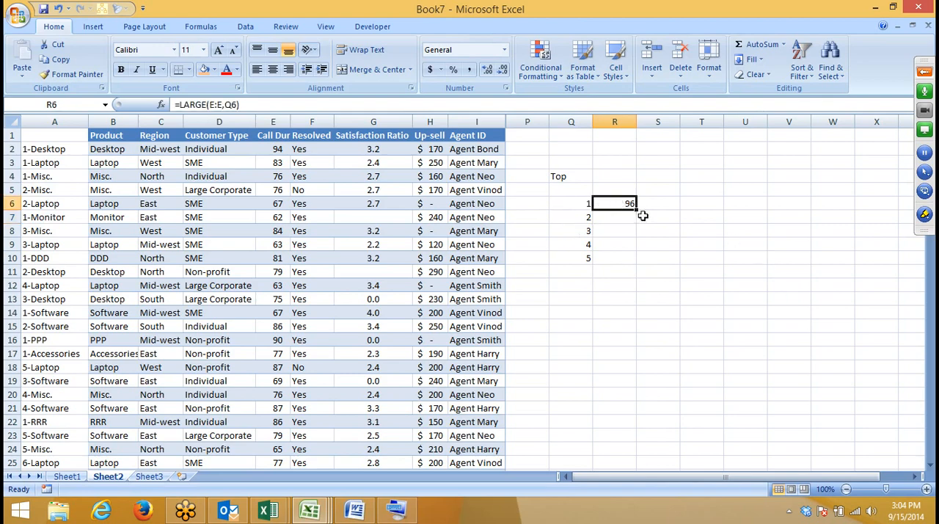
{"action": "left_click_drag", "start_coordinate": [638, 210], "coordinate": [638, 266]}
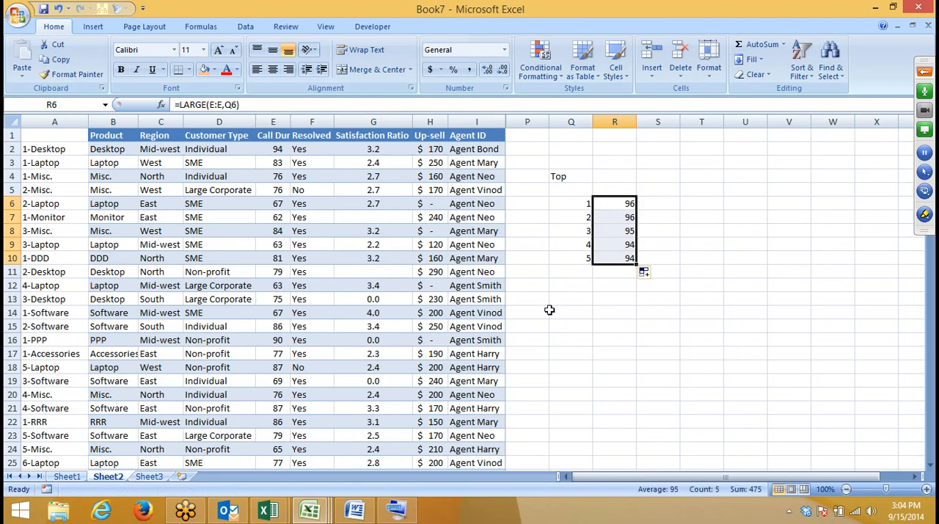
{"action": "left_click", "coordinate": [683, 204]}
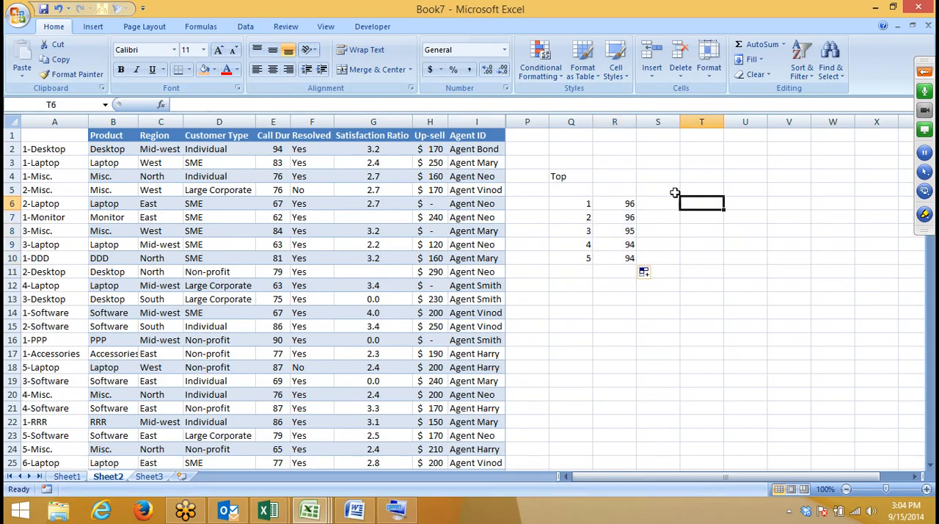
Step: Enter the formula =SMALL(E:E,Q6) in S6 to return the shortest call duration for rank 1
{"action": "left_click", "coordinate": [664, 206]}
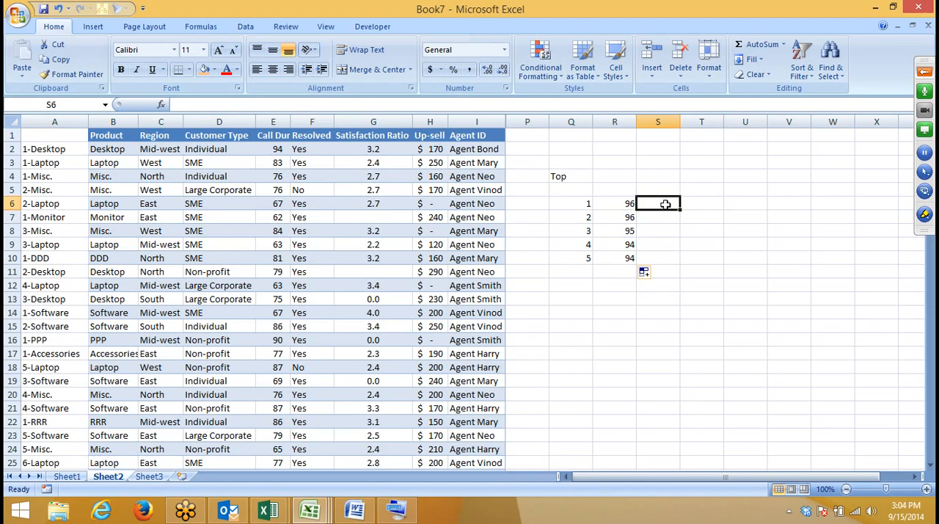
{"action": "type", "text": "=sm"}
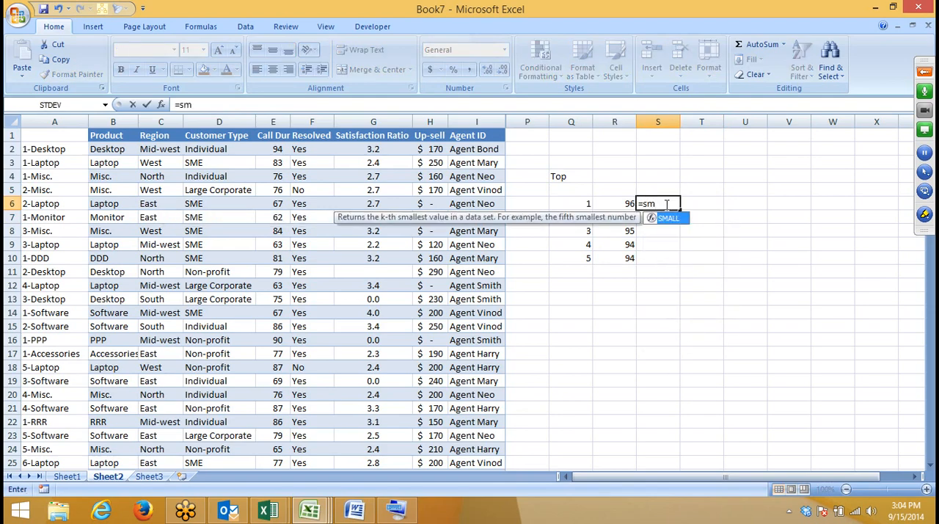
{"action": "key", "text": "Tab"}
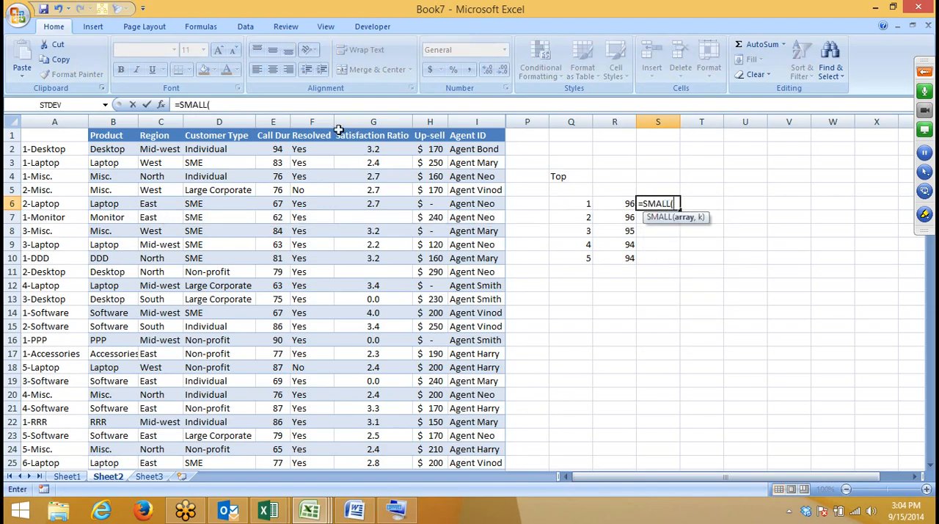
{"action": "left_click", "coordinate": [280, 121]}
{"action": "type", "text": ","}
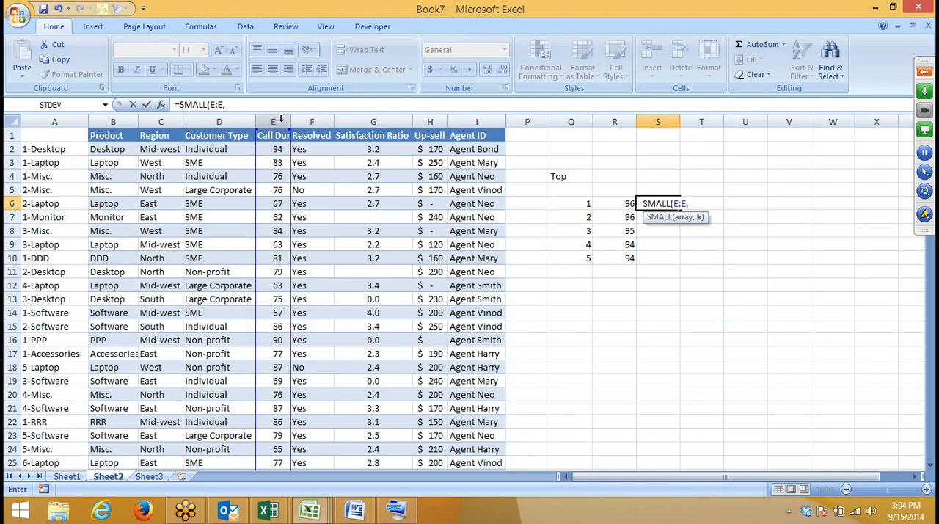
{"action": "left_click", "coordinate": [580, 203]}
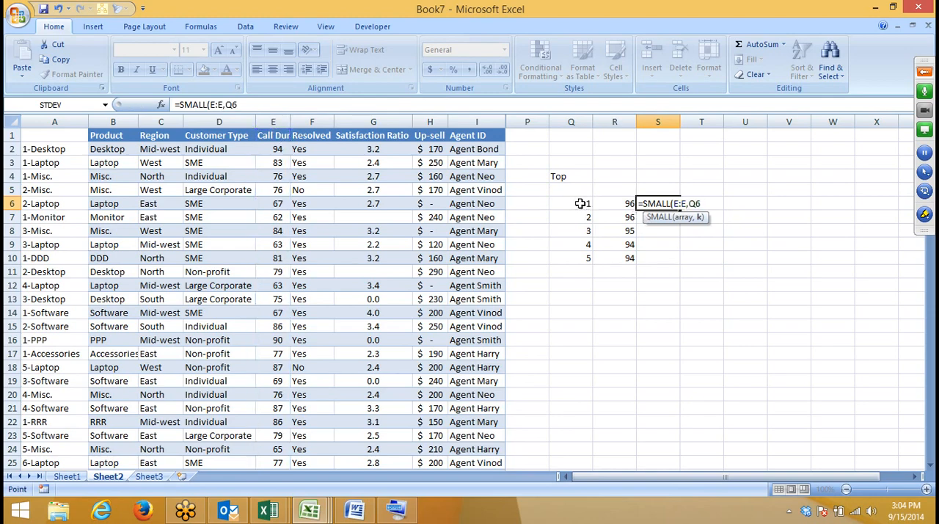
{"action": "key", "text": "Return"}
Step: Fill the SMALL formula from S6 down to S10 for the remaining ranks
{"action": "key", "text": "Left"}
{"action": "key", "text": "Down"}
{"action": "key", "text": "Down"}
{"action": "key", "text": "Down"}
{"action": "key", "text": "Right"}
{"action": "key", "text": "shift+Up"}
{"action": "key", "text": "shift+Up"}
{"action": "key", "text": "shift+Up"}
{"action": "key", "text": "shift+Up"}
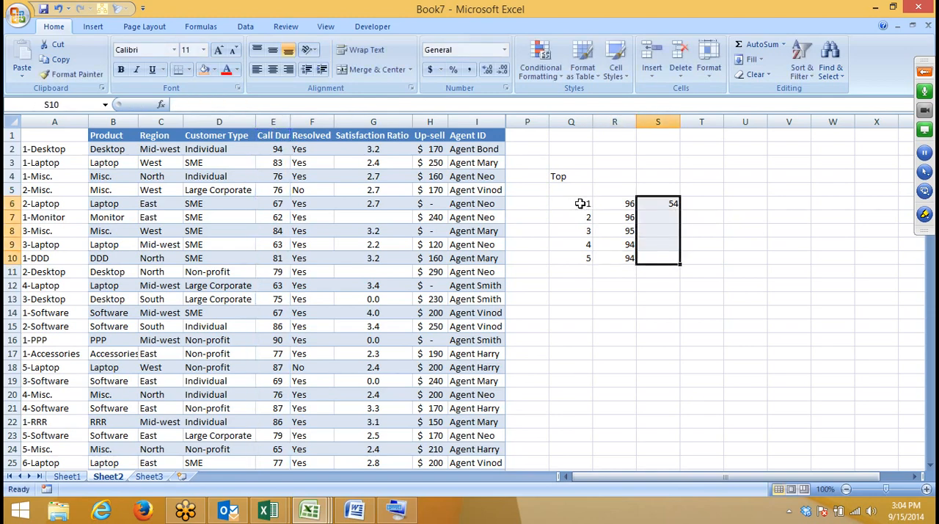
{"action": "key", "text": "ctrl+d"}
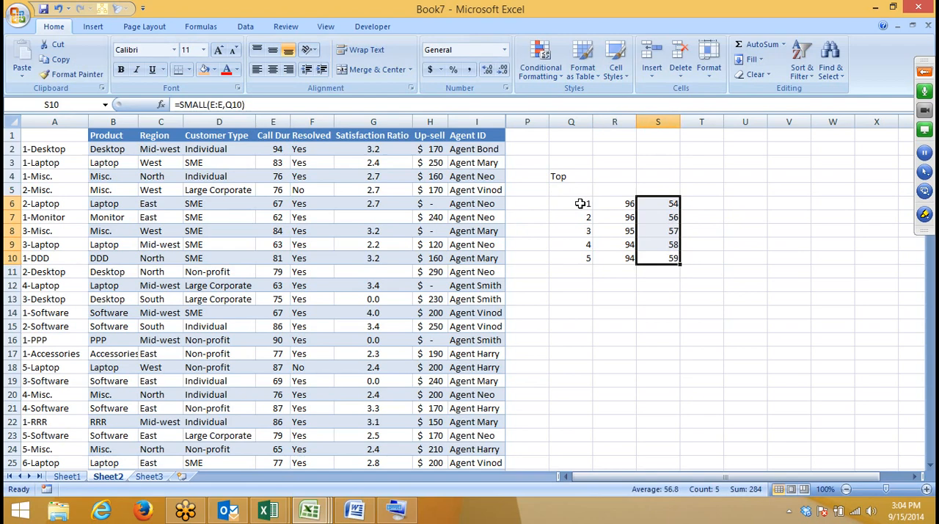
Step: Review the SMALL formulas and their results in cells S6 through S10
{"action": "key", "text": "Down"}
{"action": "key", "text": "Up"}
{"action": "key", "text": "Up"}
{"action": "key", "text": "Up"}
{"action": "key", "text": "Up"}
{"action": "key", "text": "Up"}
{"action": "key", "text": "Up"}
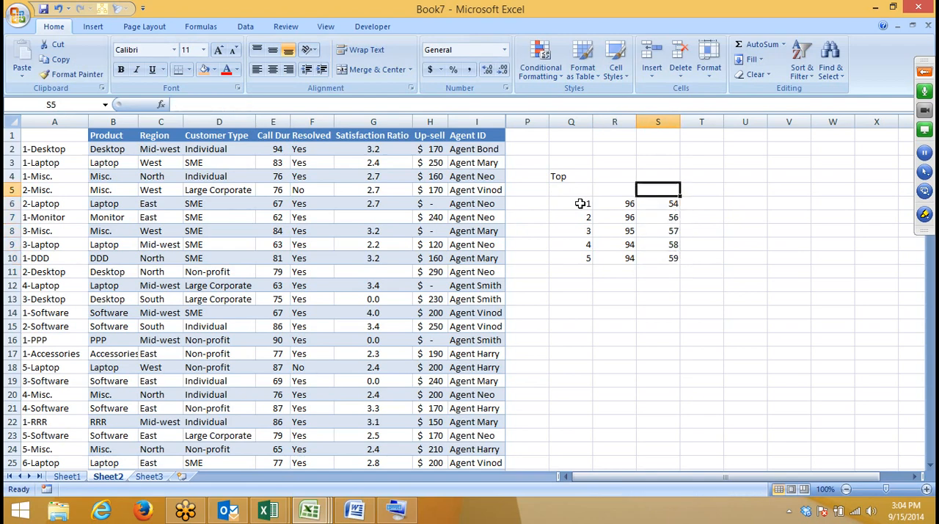
{"action": "key", "text": "Down"}
{"action": "key", "text": "Down"}
{"action": "key", "text": "Down"}
{"action": "key", "text": "Down"}
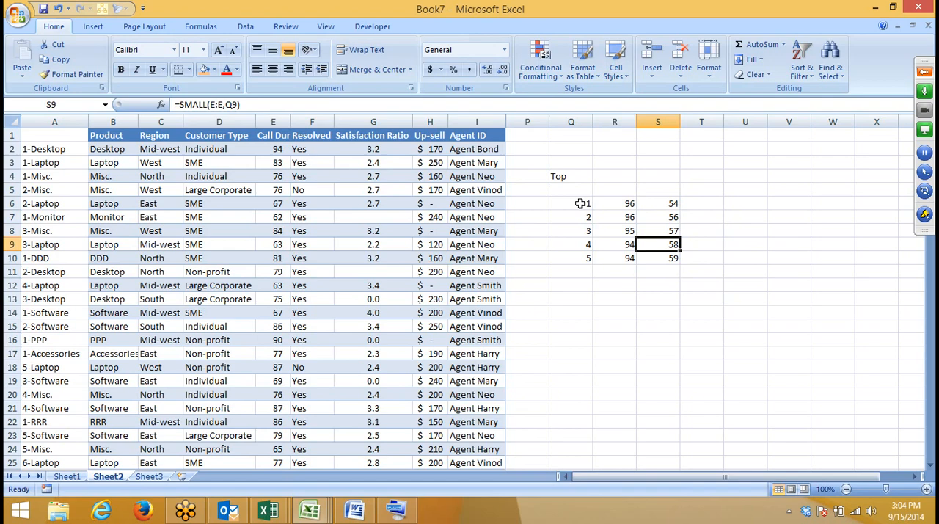
{"action": "key", "text": "Down"}
{"action": "key", "text": "Up"}
{"action": "key", "text": "Up"}
{"action": "key", "text": "Up"}
{"action": "key", "text": "Up"}
{"action": "key", "text": "Down"}
{"action": "key", "text": "Down"}
{"action": "key", "text": "Down"}
{"action": "key", "text": "Down"}
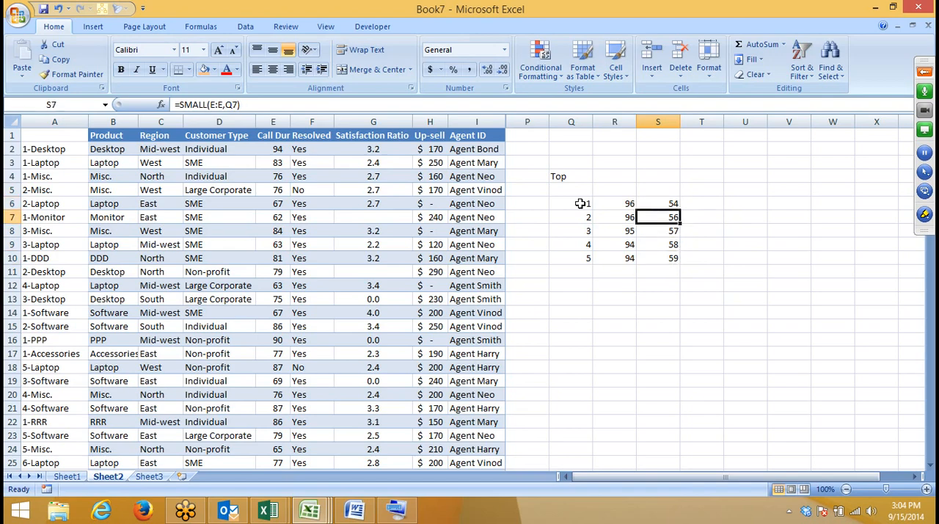
Step: Enter the value 79 in cell R13 below the LARGE results
{"action": "left_click", "coordinate": [595, 292]}
{"action": "key", "text": "Down"}
{"action": "key", "text": "Up"}
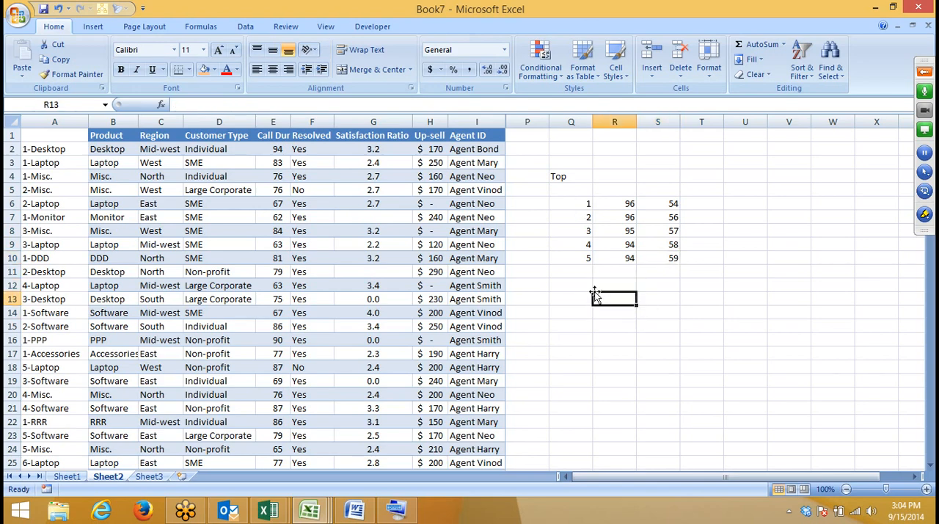
{"action": "type", "text": "79"}
{"action": "key", "text": "Return"}
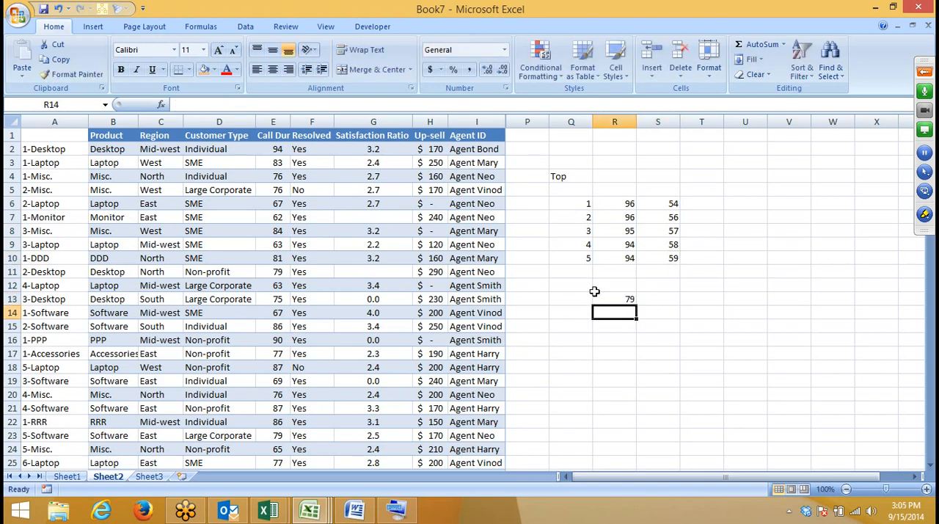
Step: Begin a RANK function in cell S13 beside the value 79
{"action": "left_click_drag", "start_coordinate": [571, 204], "coordinate": [579, 269]}
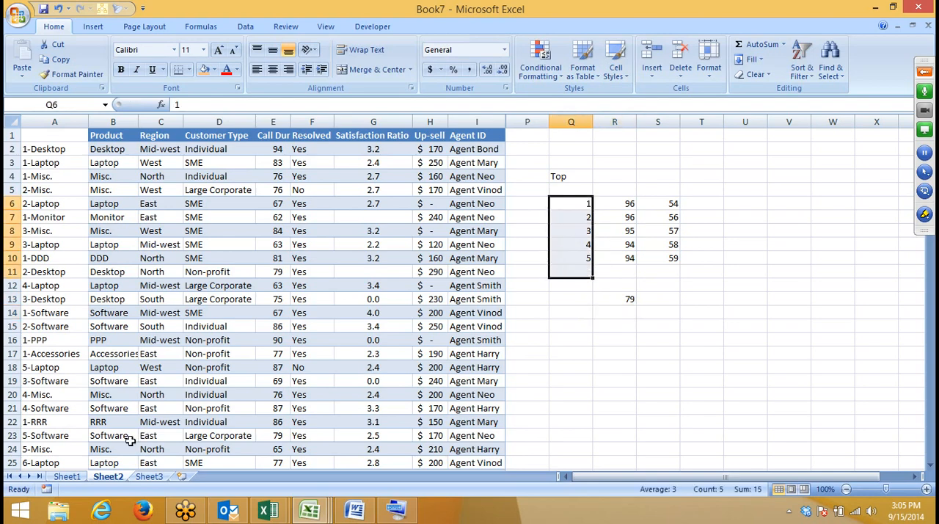
{"action": "left_click", "coordinate": [656, 300]}
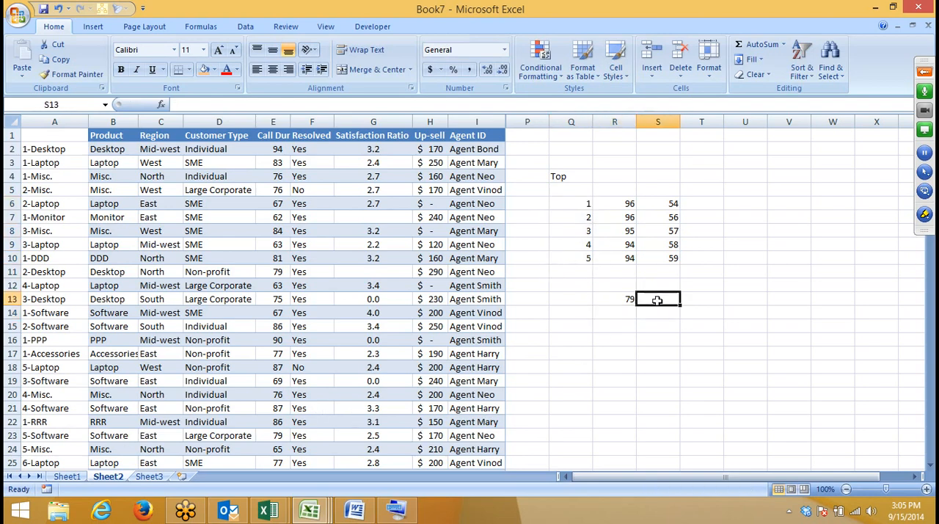
{"action": "type", "text": "="}
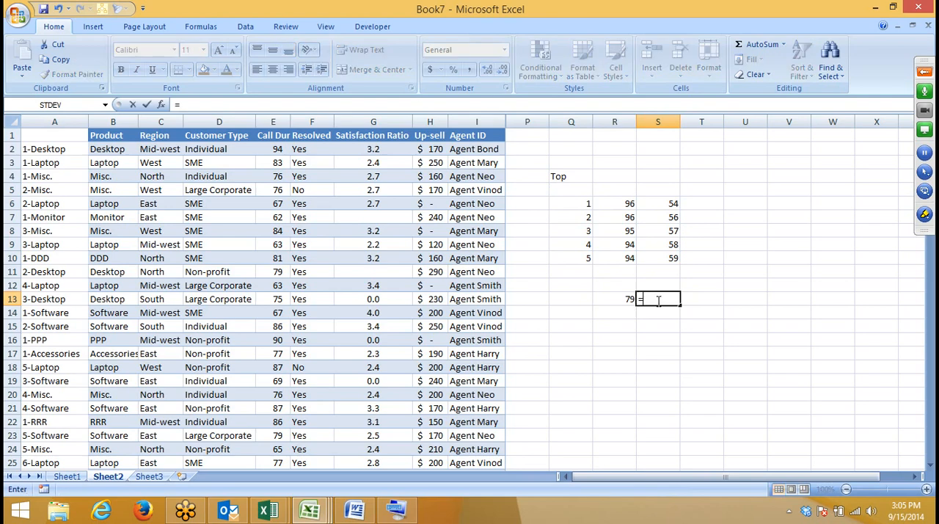
{"action": "type", "text": "rank"}
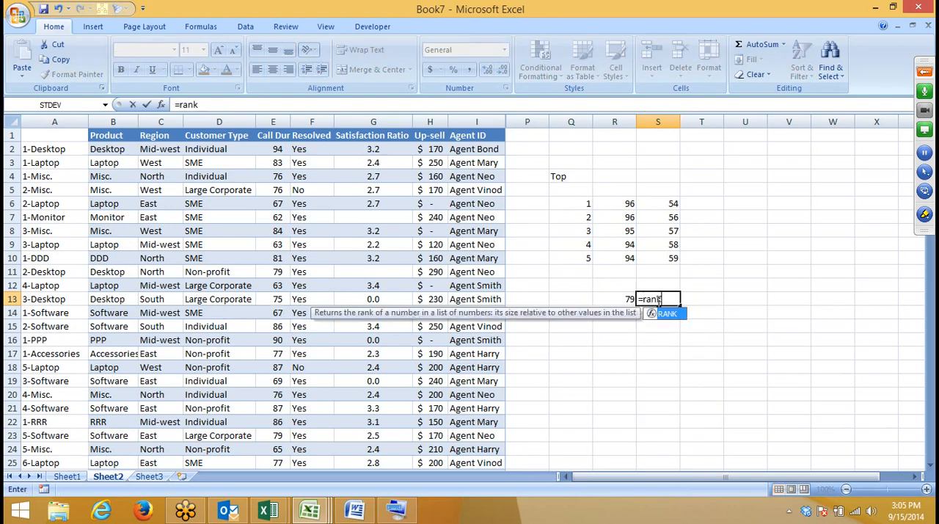
{"action": "key", "text": "Tab"}
{"action": "left_click", "coordinate": [262, 122]}
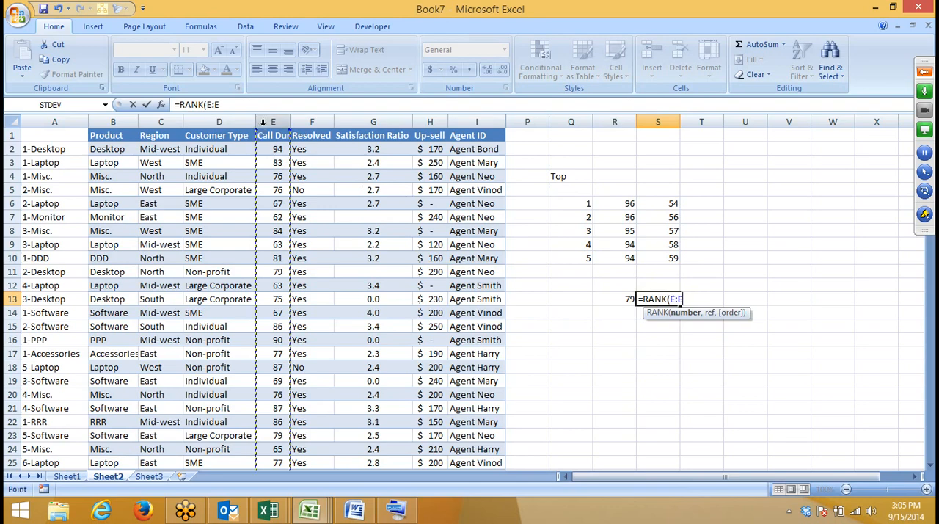
{"action": "key", "text": "BackSpace"}
{"action": "key", "text": "BackSpace"}
{"action": "key", "text": "BackSpace"}
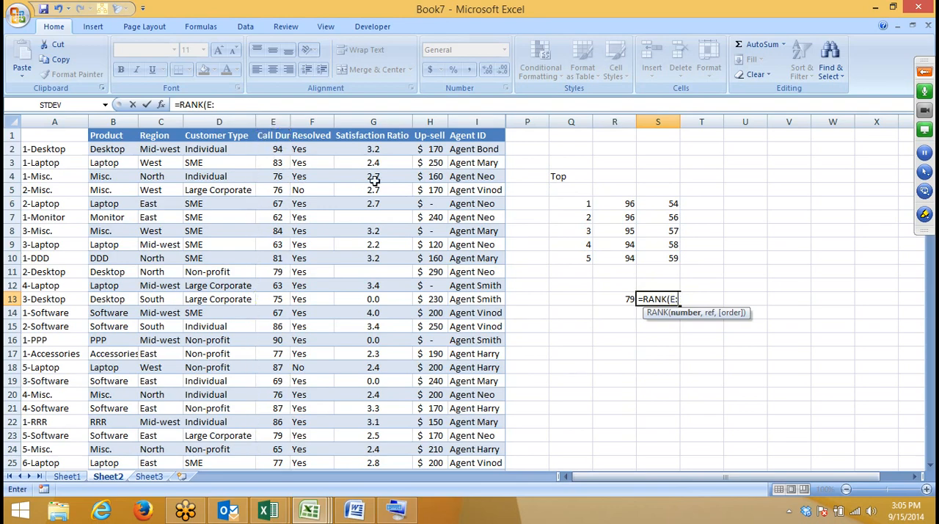
Step: Complete the S13 formula as =RANK(R13,E:E,0) to rank the value in descending order among the call durations
{"action": "left_click", "coordinate": [629, 300]}
{"action": "type", "text": ","}
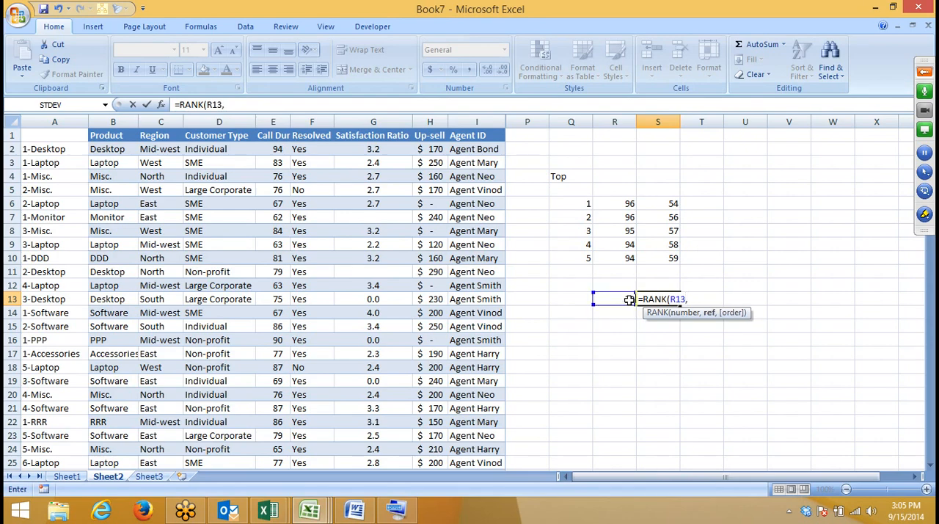
{"action": "left_click", "coordinate": [272, 121]}
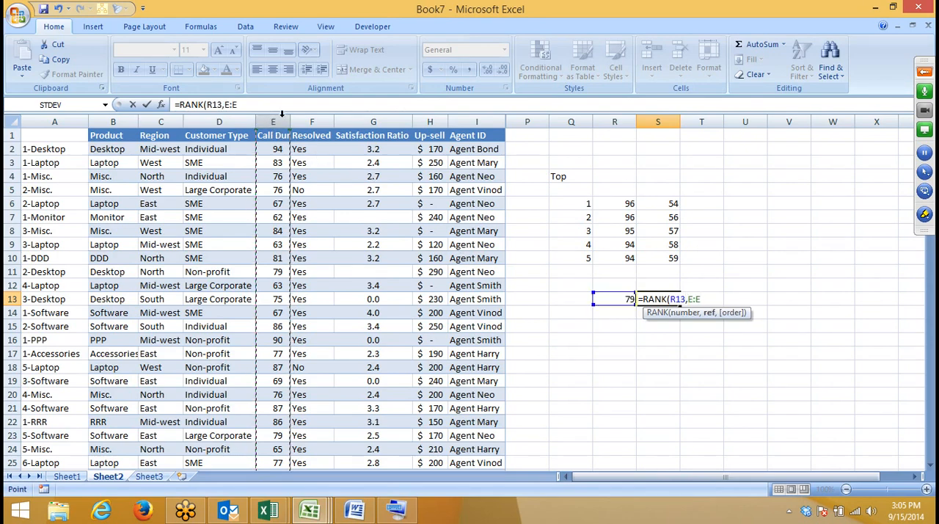
{"action": "type", "text": ","}
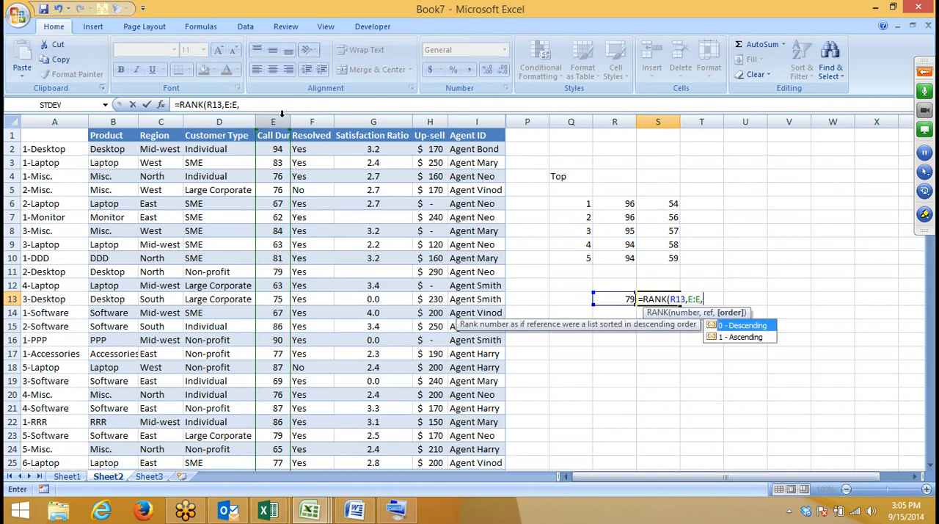
{"action": "type", "text": "0"}
{"action": "key", "text": "Return"}
{"action": "key", "text": "Up"}
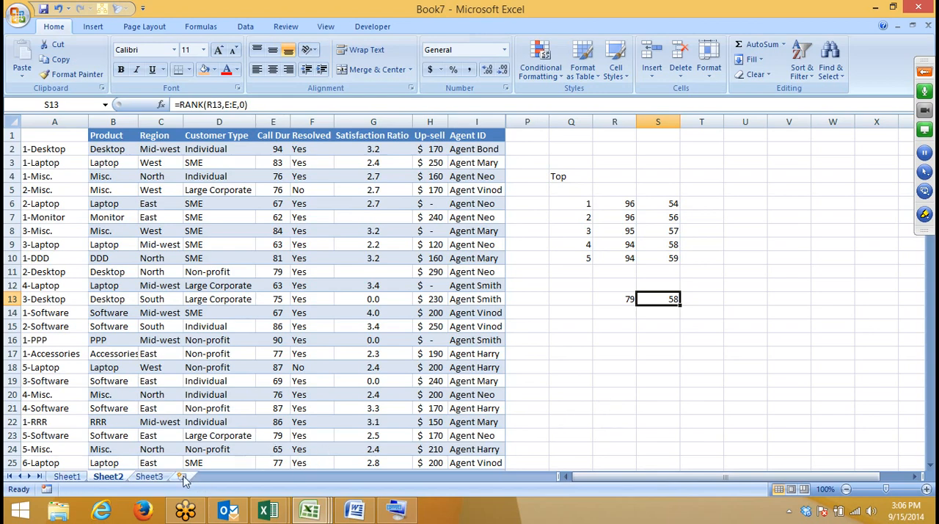
Step: On Sheet3, enter the heading order in cell A18 and the value 147 in cell A19
{"action": "left_click", "coordinate": [149, 476]}
{"action": "scroll", "coordinate": [184, 452], "scroll_direction": "down", "scroll_amount": 5}
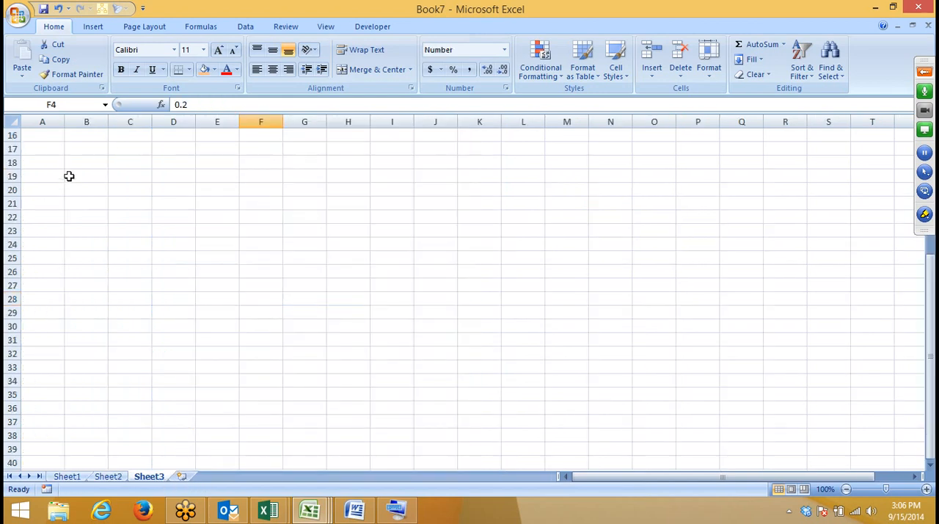
{"action": "left_click", "coordinate": [66, 163]}
{"action": "left_click", "coordinate": [48, 149]}
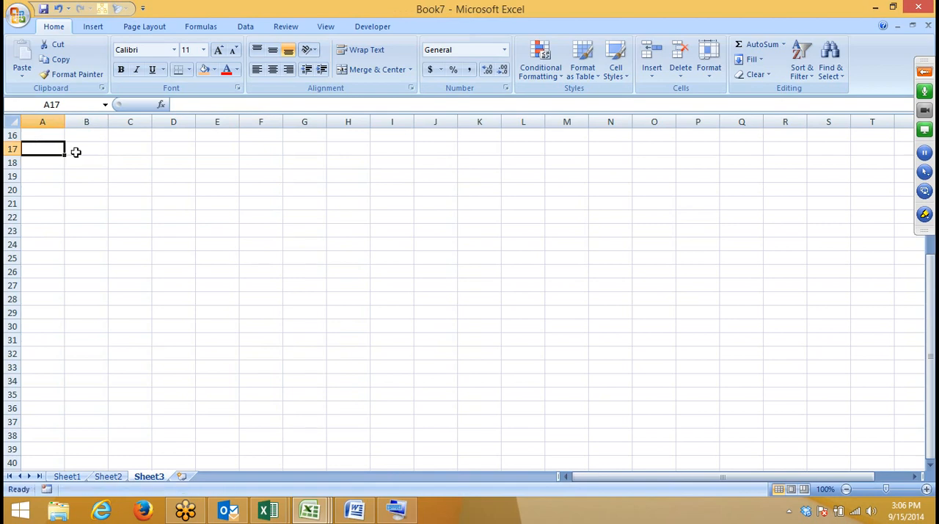
{"action": "left_click", "coordinate": [79, 139]}
{"action": "left_click", "coordinate": [72, 157]}
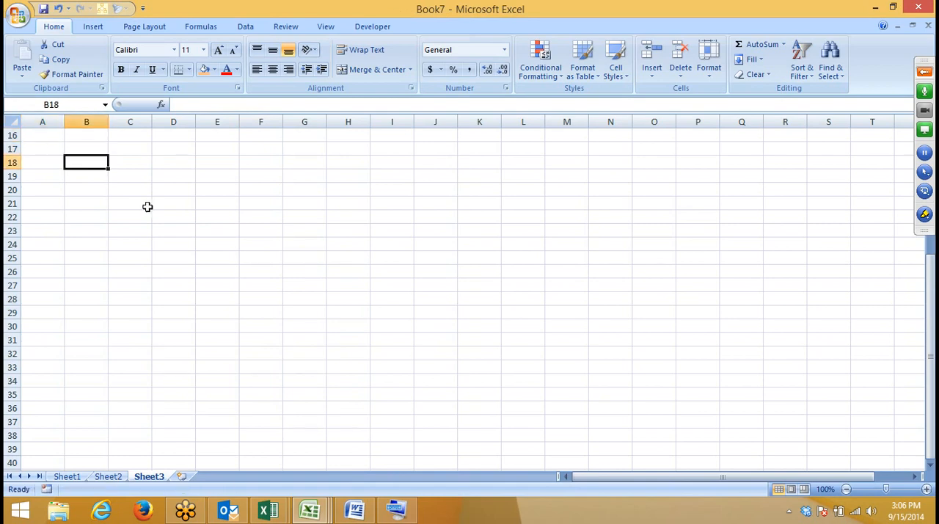
{"action": "key", "text": "Left"}
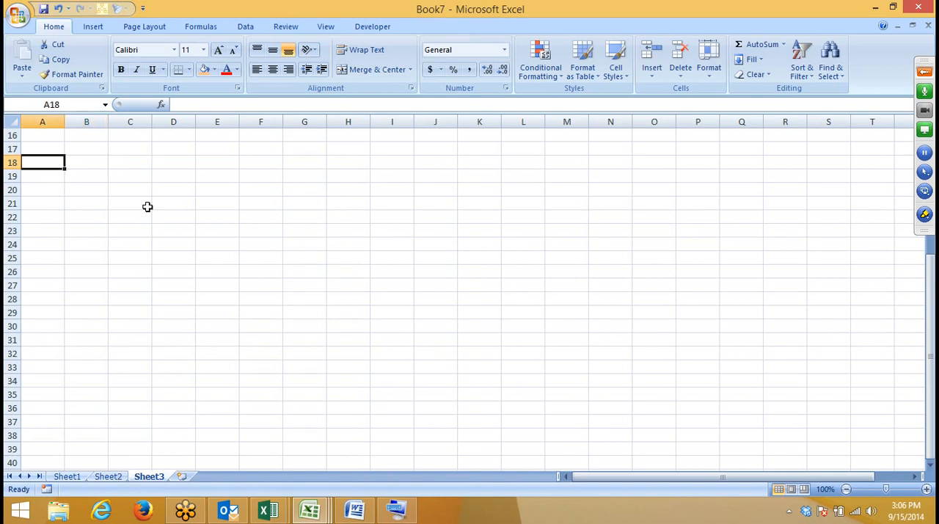
{"action": "type", "text": "order"}
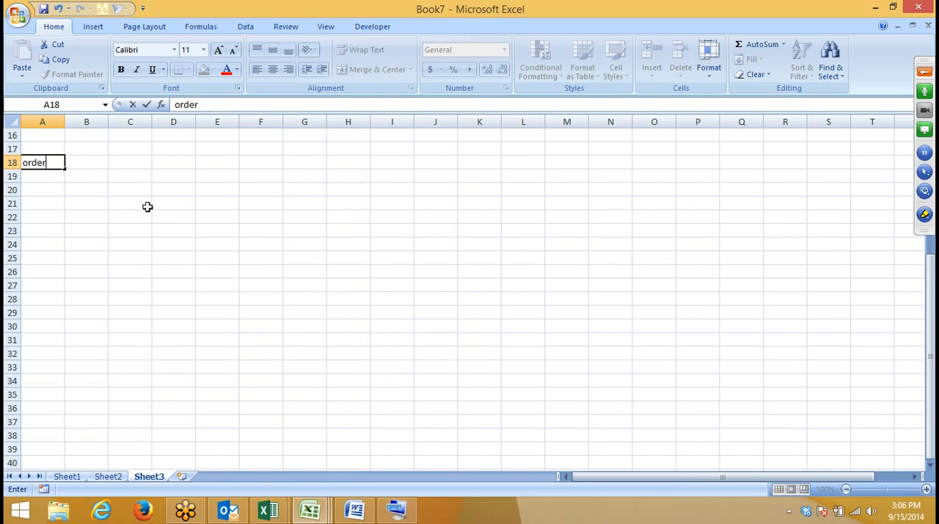
{"action": "key", "text": "Return"}
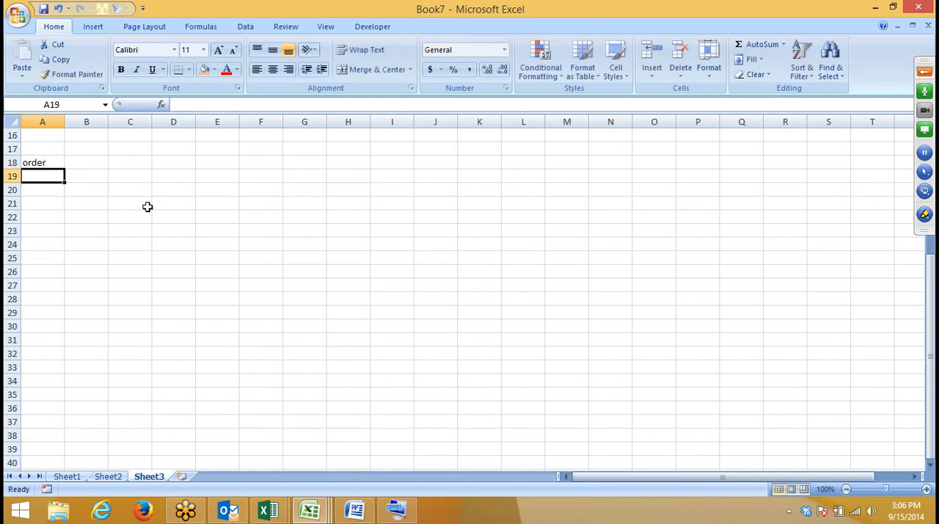
{"action": "type", "text": "14"}
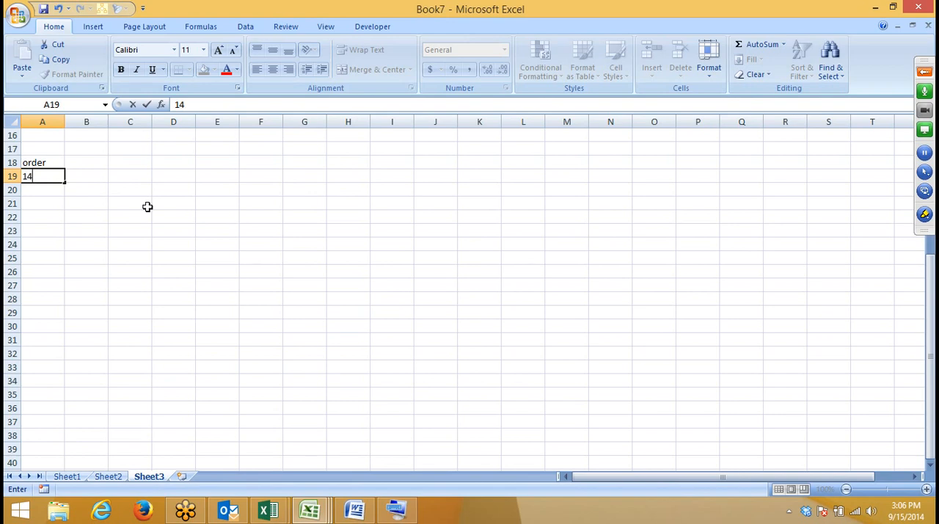
{"action": "type", "text": "7"}
{"action": "key", "text": "Return"}
Step: Enter the heading pack in cell B18 and the value 5 in cell B19
{"action": "key", "text": "Up"}
{"action": "key", "text": "Right"}
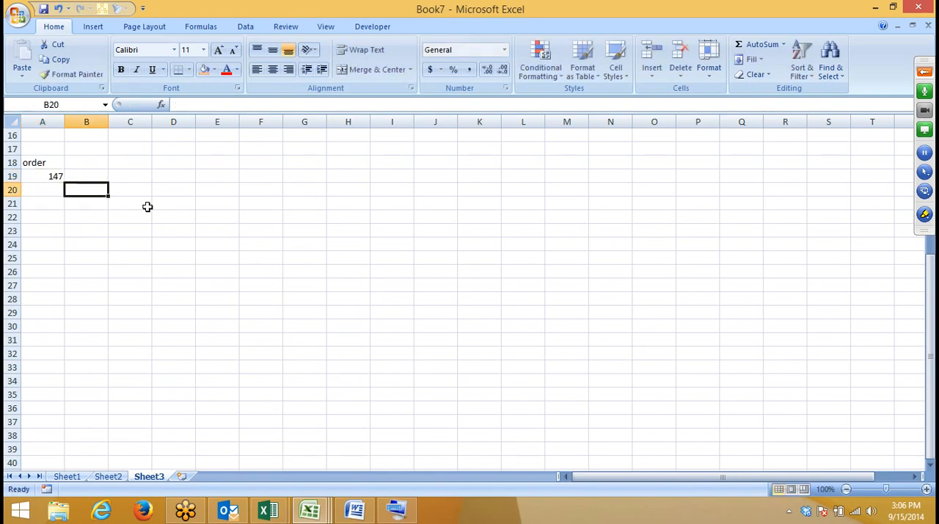
{"action": "key", "text": "Up"}
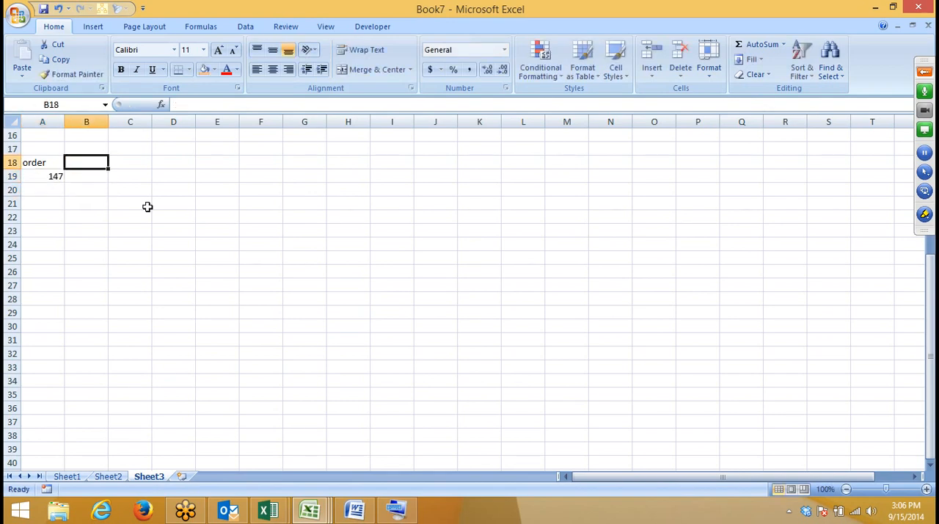
{"action": "type", "text": "pa"}
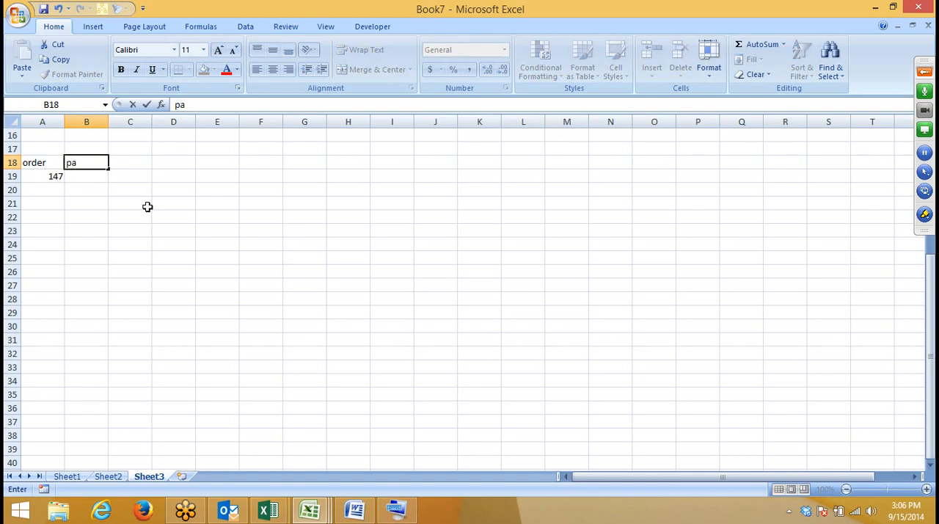
{"action": "type", "text": "ck"}
{"action": "key", "text": "Return"}
{"action": "type", "text": "5"}
{"action": "key", "text": "Tab"}
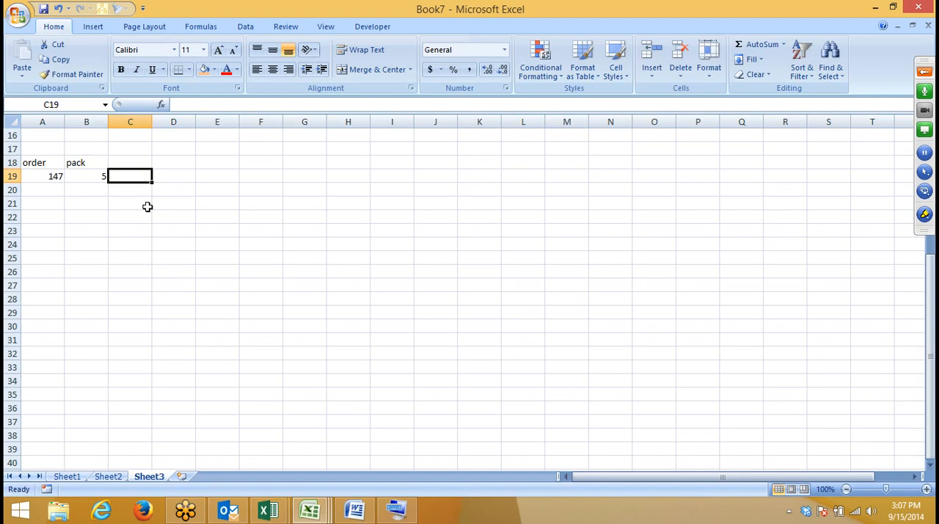
Step: Enter a CEILING formula in C19 that rounds the order in A19 up to a multiple of the pack size in B19
{"action": "type", "text": "=ce"}
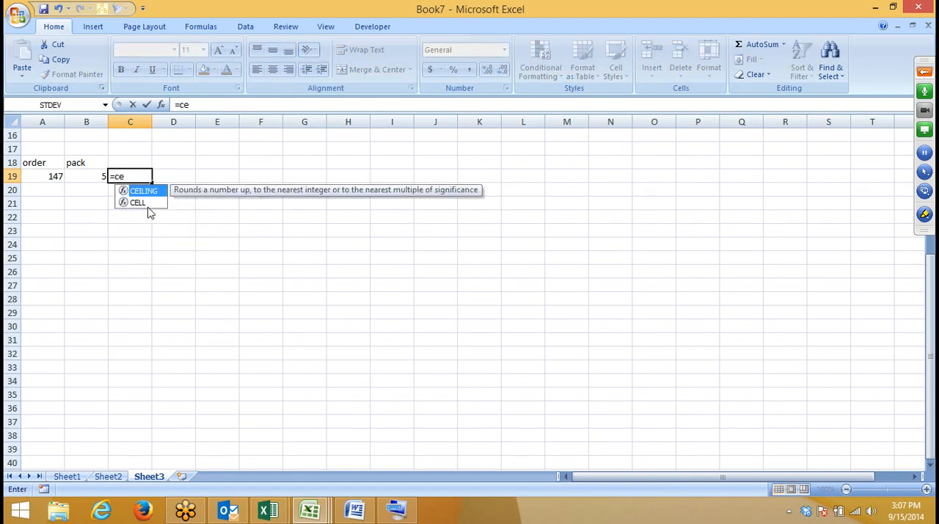
{"action": "key", "text": "Tab"}
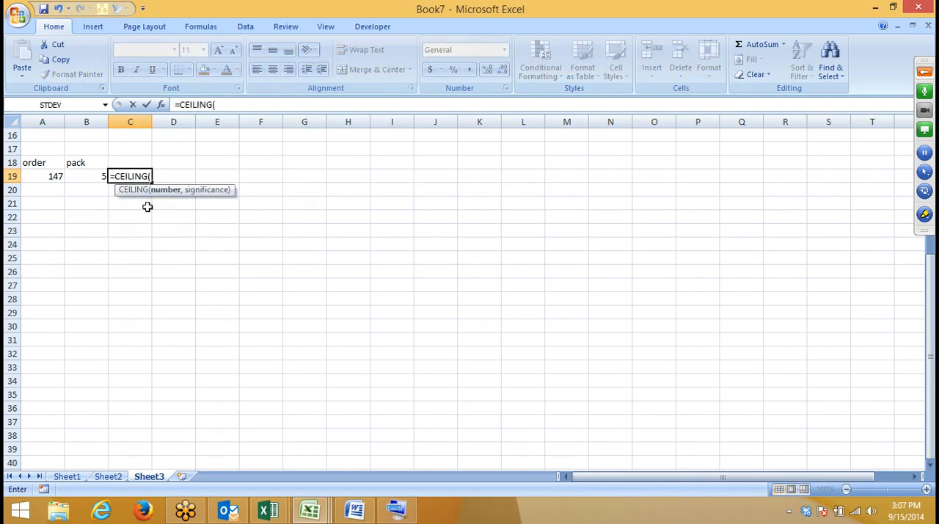
{"action": "key", "text": "Left"}
{"action": "key", "text": "Left"}
{"action": "type", "text": ","}
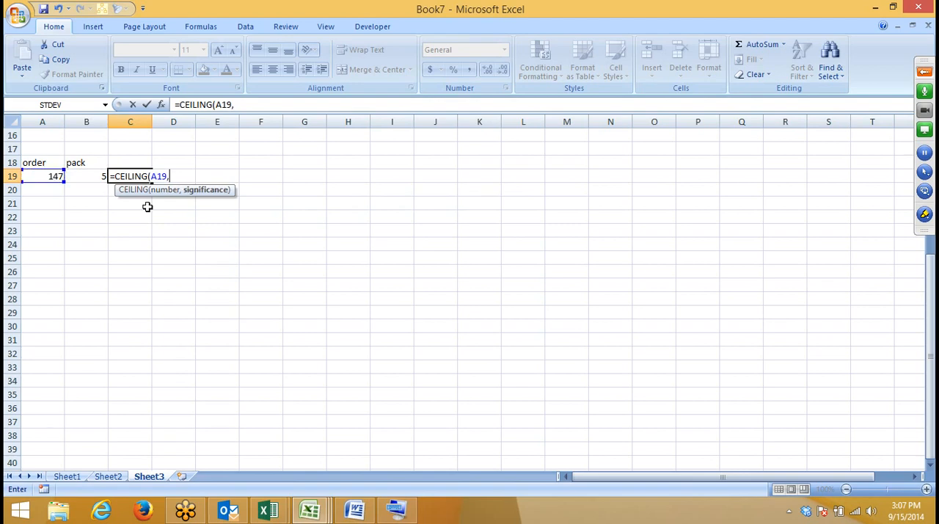
{"action": "key", "text": "Left"}
{"action": "key", "text": "Return"}
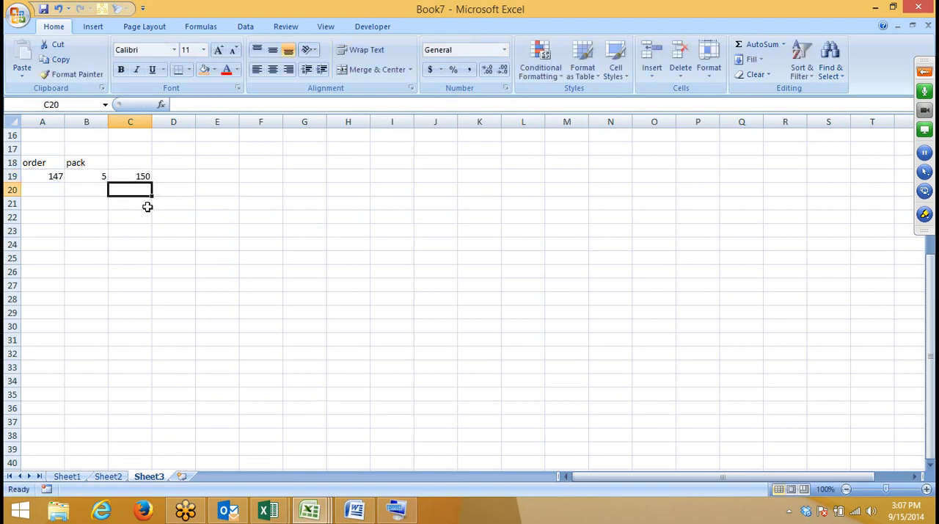
Step: Test pack sizes 10, 15 and 12 in cell B19, and set the value back to 5
{"action": "key", "text": "Up"}
{"action": "key", "text": "Left"}
{"action": "type", "text": "1"}
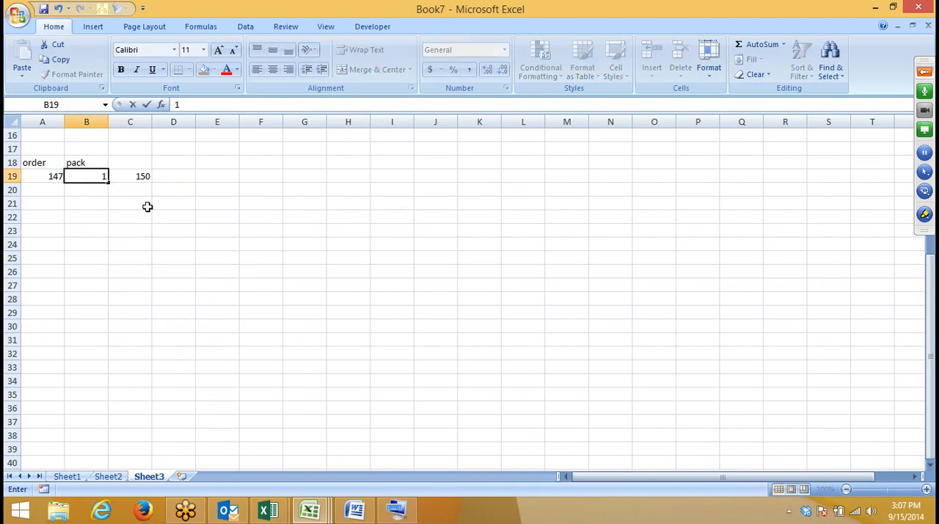
{"action": "type", "text": "0"}
{"action": "key", "text": "Return"}
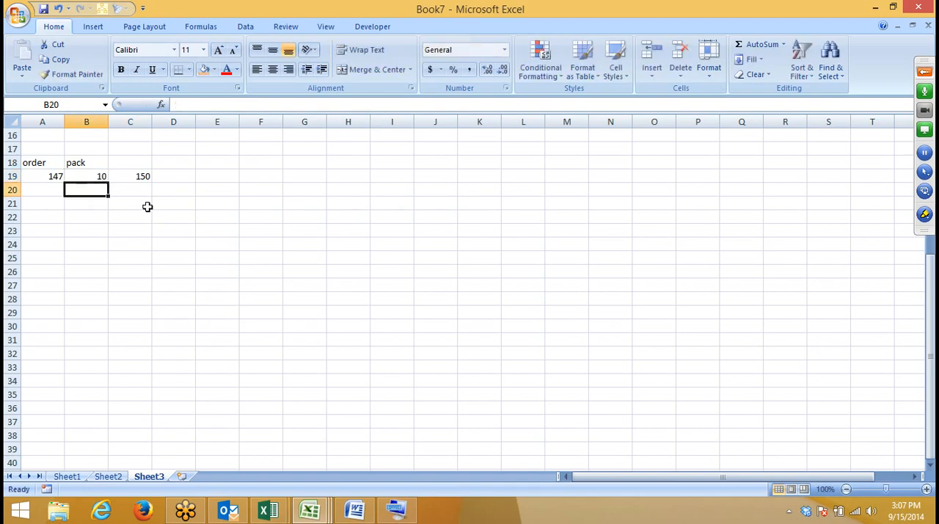
{"action": "key", "text": "Up"}
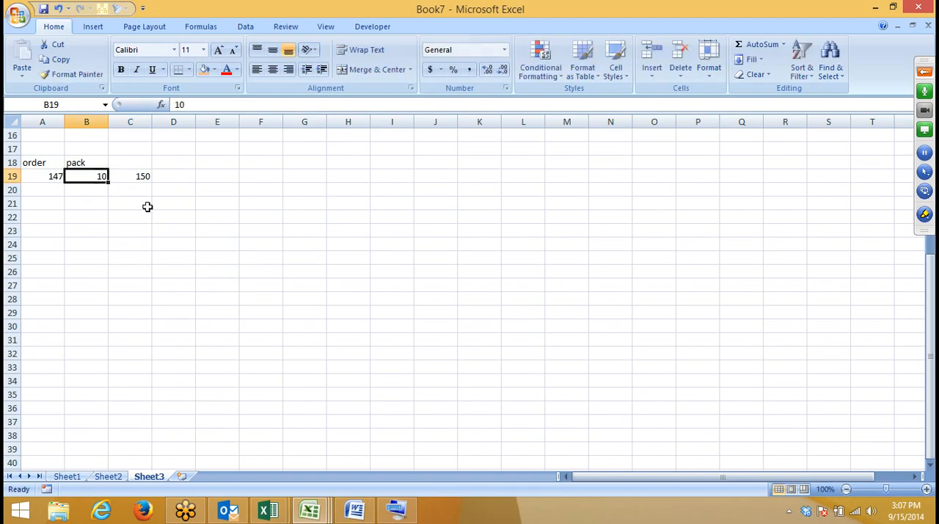
{"action": "type", "text": "15"}
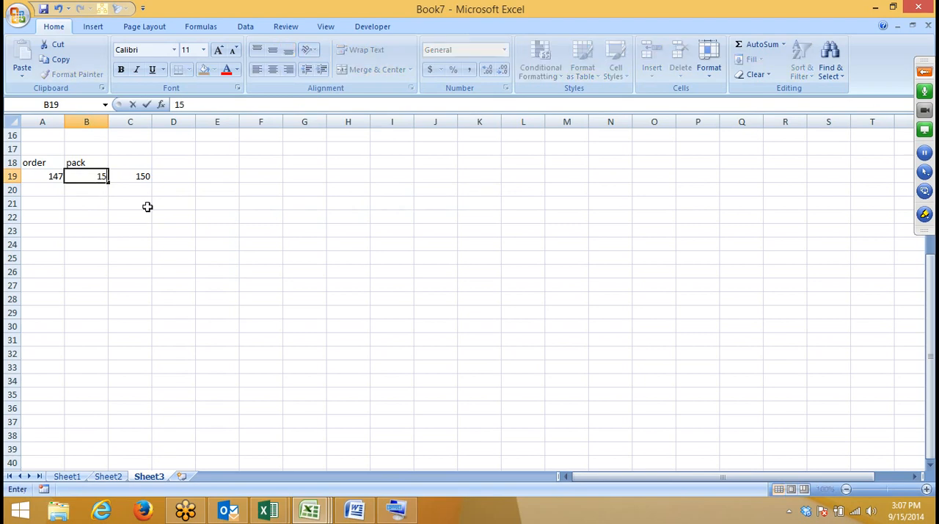
{"action": "key", "text": "Return"}
{"action": "key", "text": "Up"}
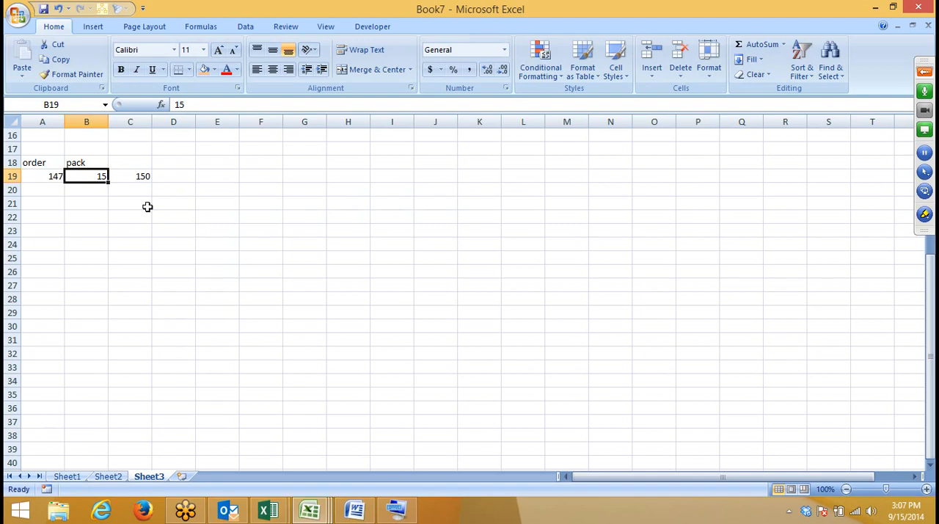
{"action": "type", "text": "12"}
{"action": "key", "text": "Return"}
{"action": "key", "text": "Up"}
{"action": "type", "text": "5"}
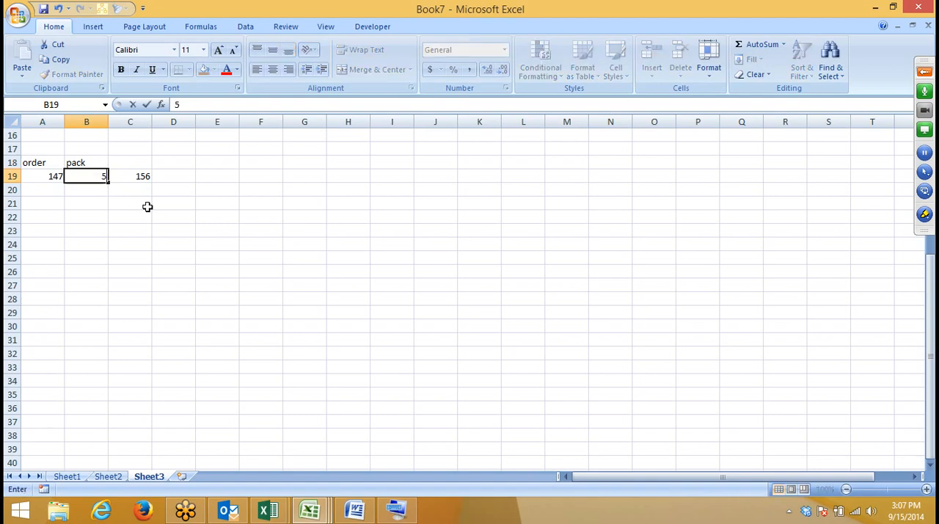
{"action": "key", "text": "Return"}
{"action": "key", "text": "Up"}
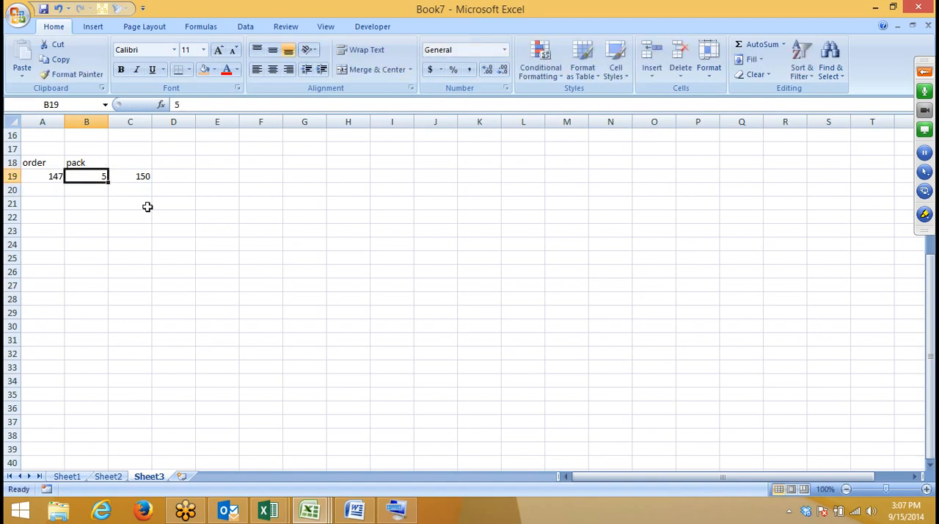
Step: Try a pack size of 60 in cell B19 and undo the change
{"action": "type", "text": "60"}
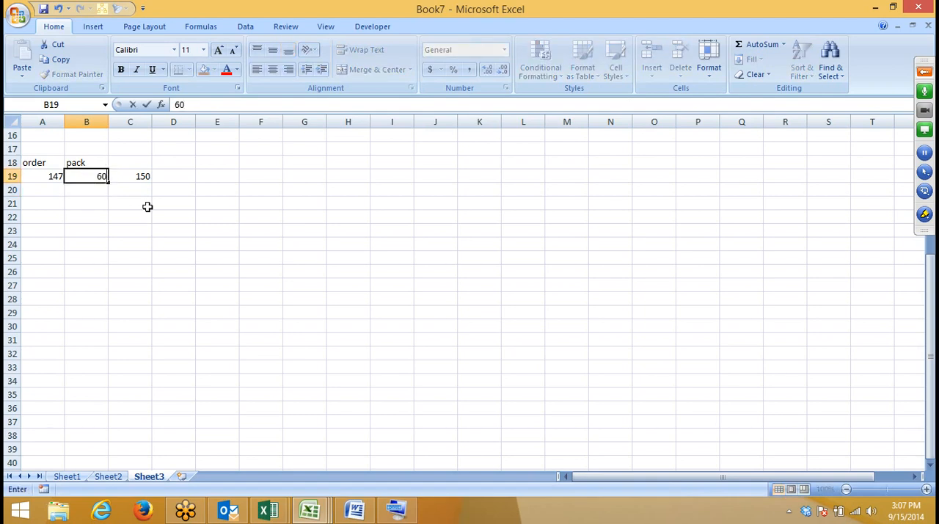
{"action": "key", "text": "Up"}
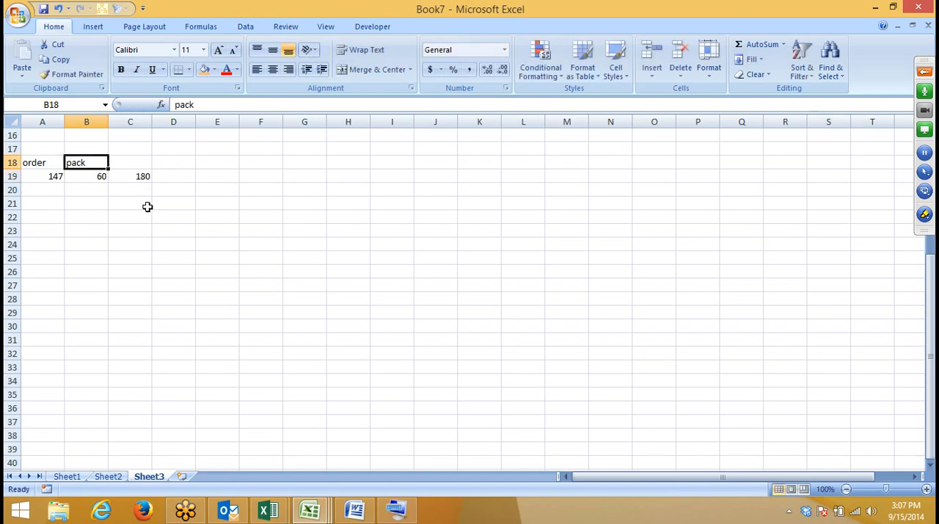
{"action": "key", "text": "ctrl+z"}
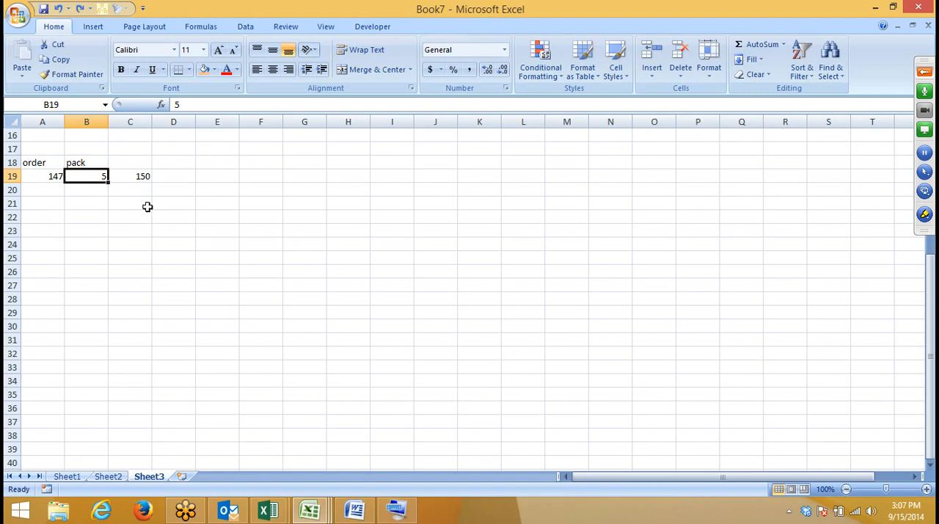
Step: Enter a FLOOR formula in D19 that rounds the order in A19 down to a multiple of the pack size in B19
{"action": "key", "text": "Right"}
{"action": "key", "text": "Right"}
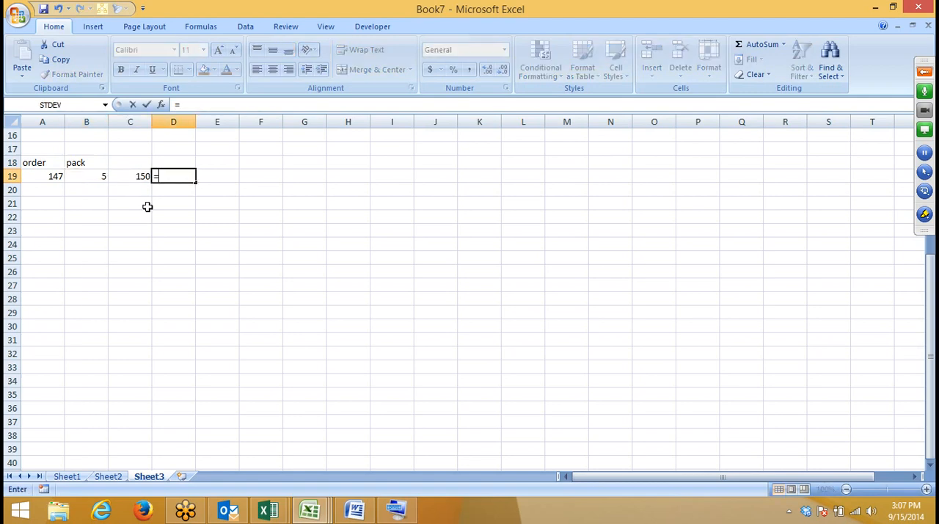
{"action": "type", "text": "=fl"}
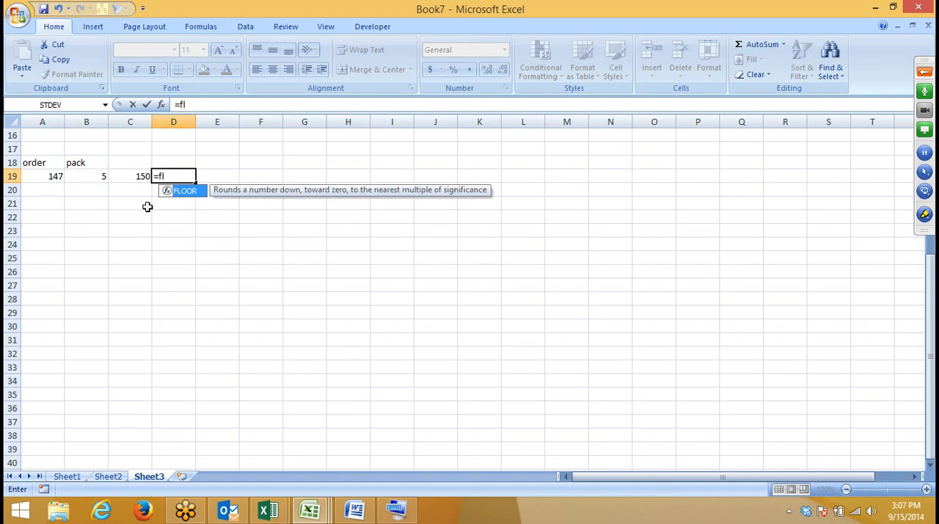
{"action": "key", "text": "Tab"}
{"action": "key", "text": "Left"}
{"action": "key", "text": "Left"}
{"action": "key", "text": "Left"}
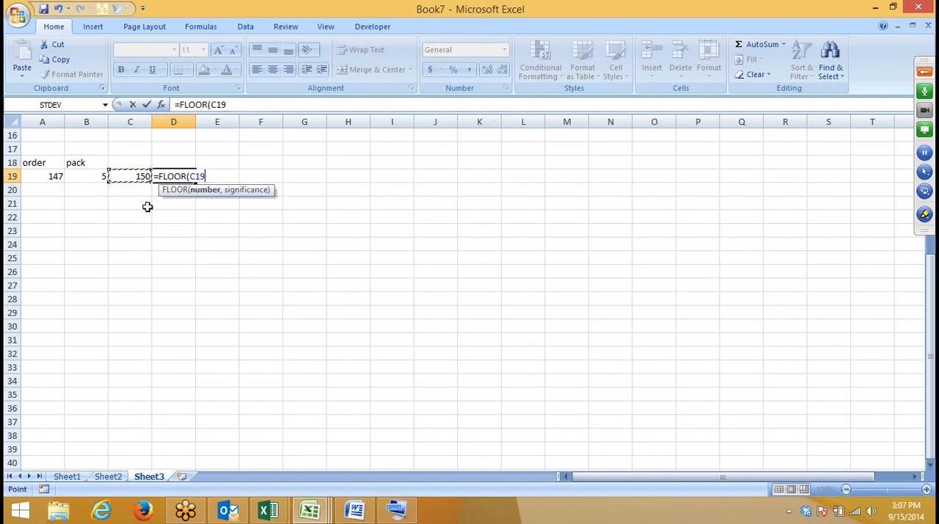
{"action": "type", "text": ","}
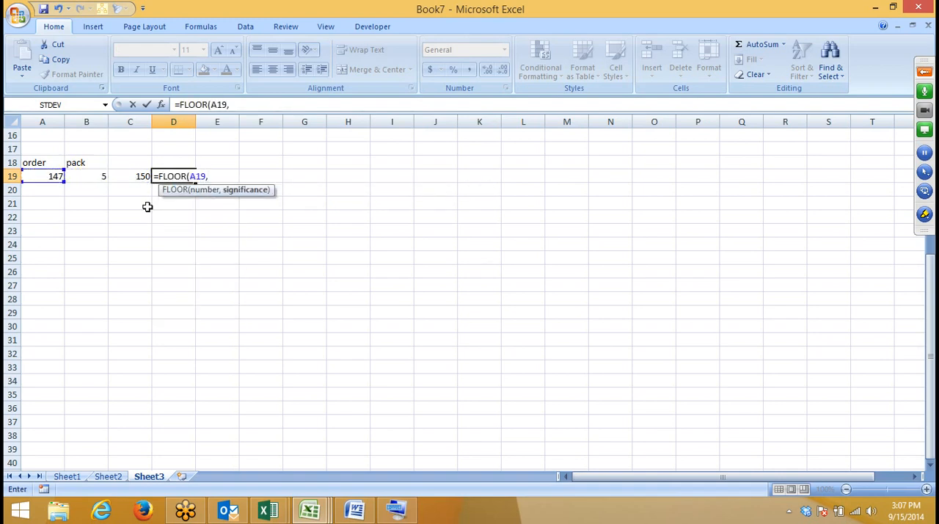
{"action": "key", "text": "Left"}
{"action": "key", "text": "Left"}
{"action": "key", "text": "Return"}
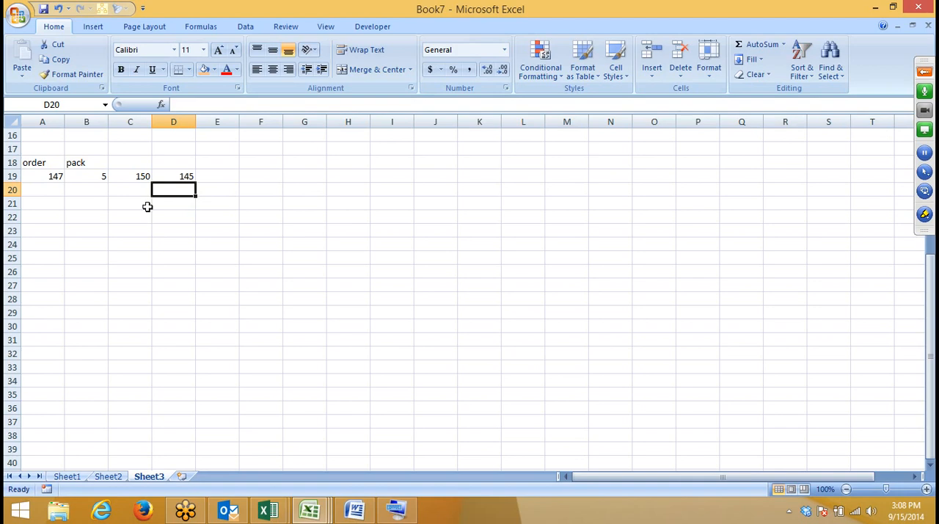
Step: Enter the starting numbers 1 and 2 in cells A22 and A23
{"action": "key", "text": "Down"}
{"action": "key", "text": "Down"}
{"action": "key", "text": "Left"}
{"action": "key", "text": "Left"}
{"action": "key", "text": "Left"}
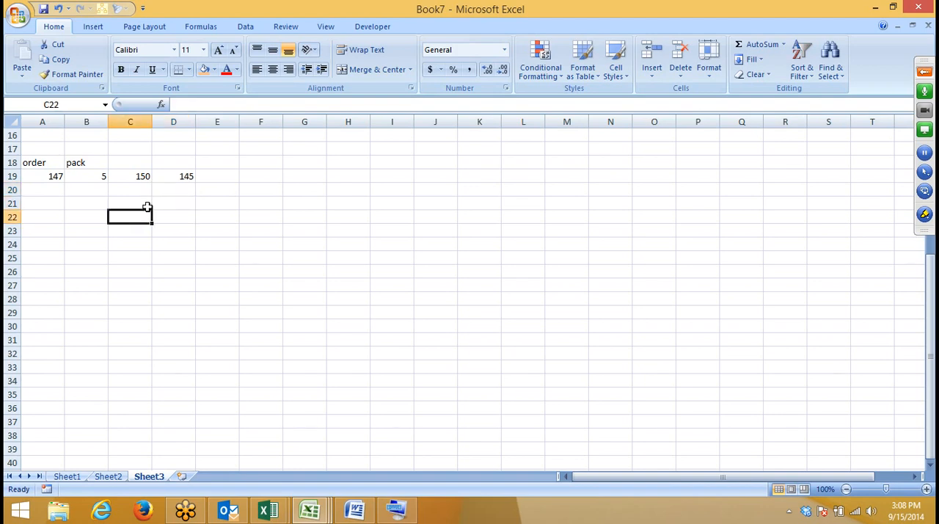
{"action": "type", "text": "1"}
{"action": "key", "text": "Return"}
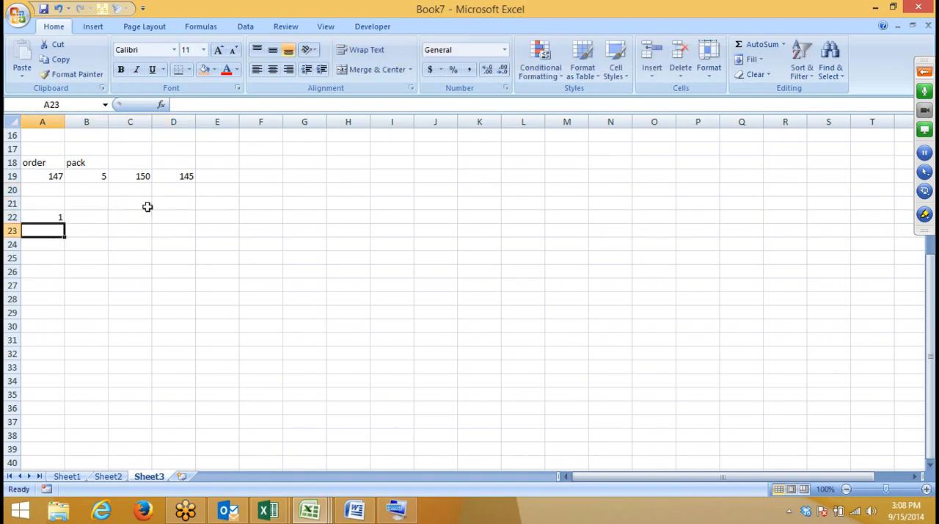
{"action": "type", "text": "2"}
{"action": "key", "text": "Return"}
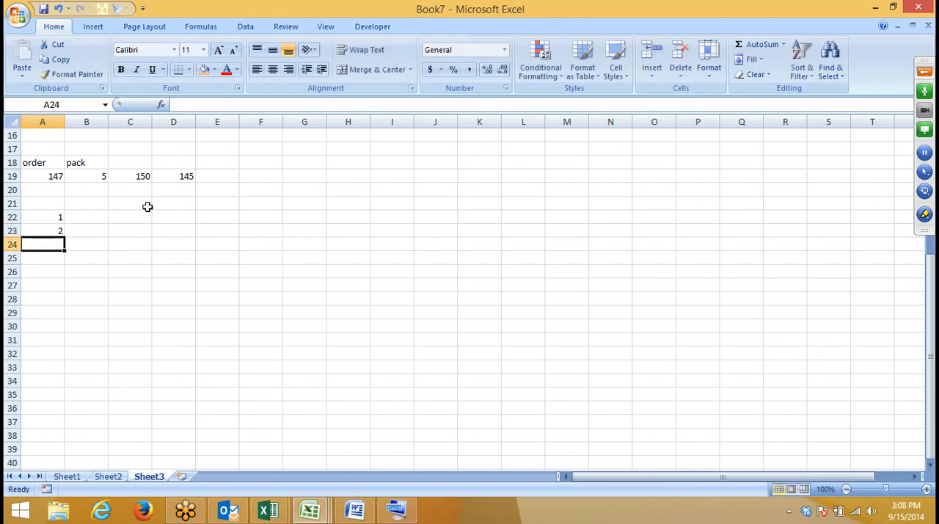
Step: Extend the number series from A22:A23 down to 15 in cell A36
{"action": "key", "text": "Up"}
{"action": "key", "text": "Up"}
{"action": "key", "text": "shift+Down"}
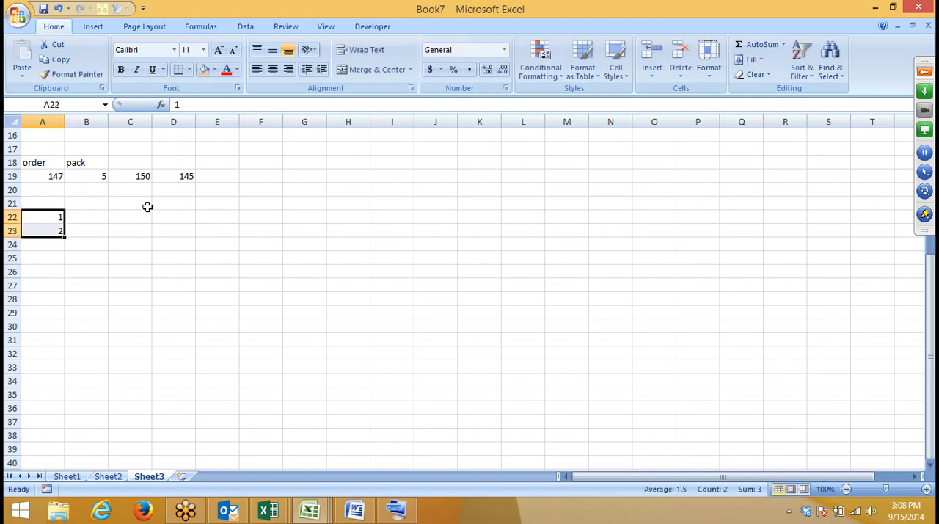
{"action": "left_click_drag", "start_coordinate": [64, 236], "coordinate": [65, 413]}
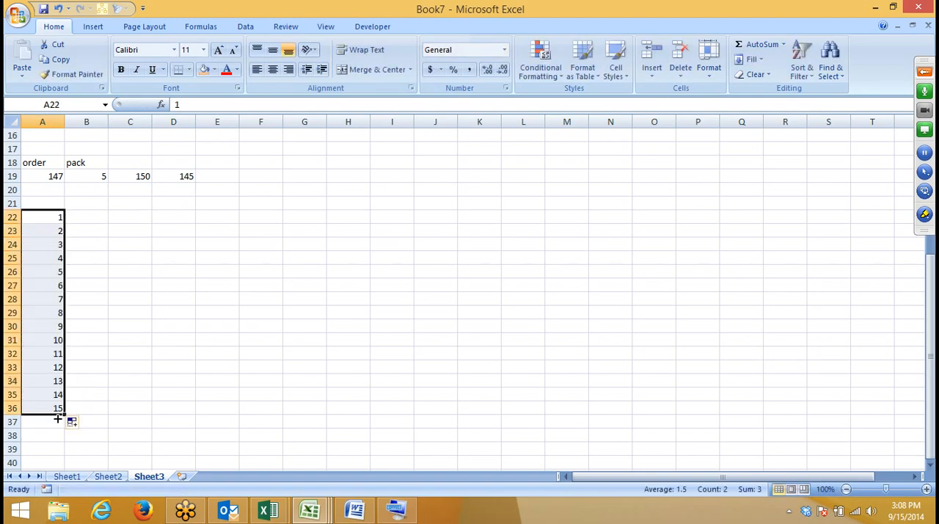
Step: Enter a ROMAN formula in B22 that converts the number in A22, and fill it down to B36
{"action": "key", "text": "Right"}
{"action": "type", "text": "="}
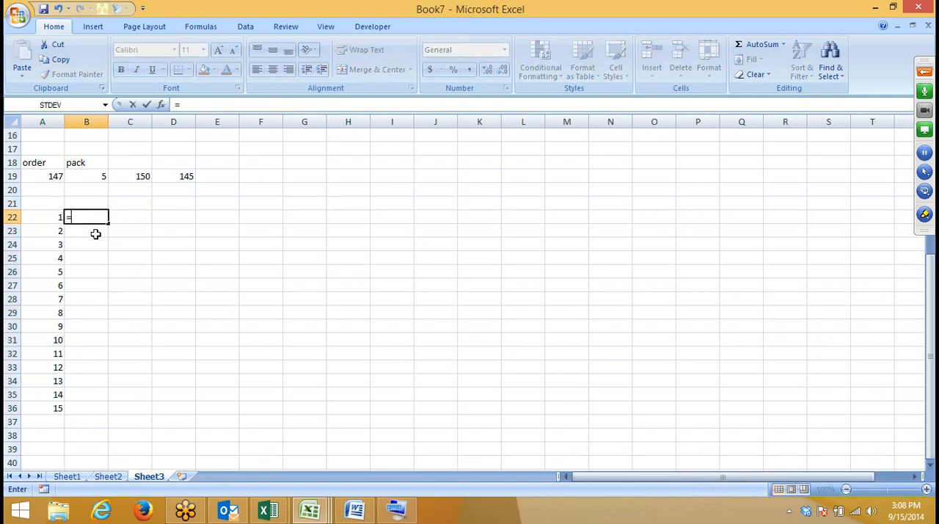
{"action": "type", "text": "ro"}
{"action": "left_click", "coordinate": [98, 242]}
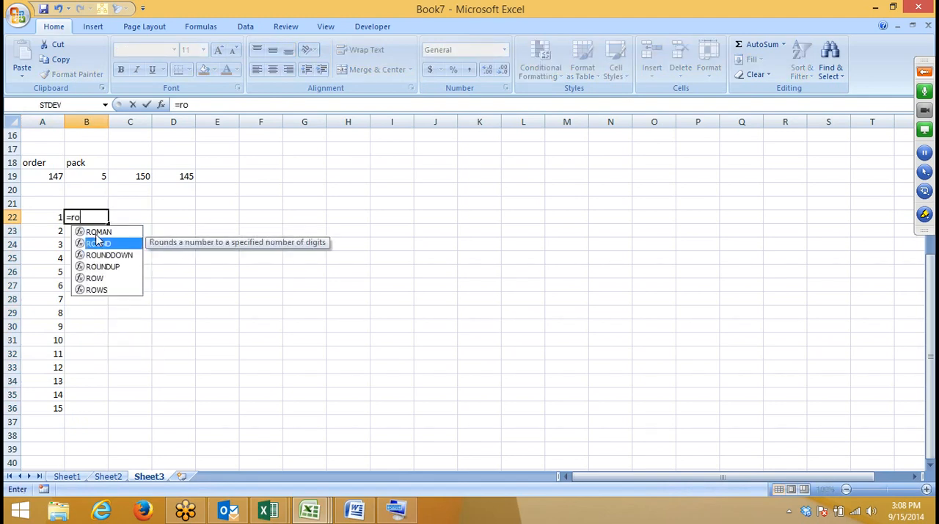
{"action": "double_click", "coordinate": [96, 234]}
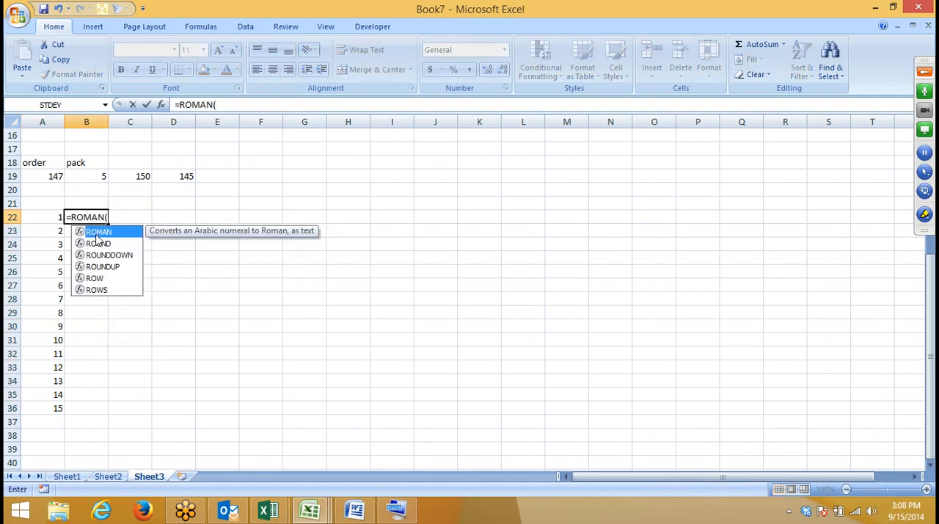
{"action": "type", "text": "a22"}
{"action": "key", "text": "Return"}
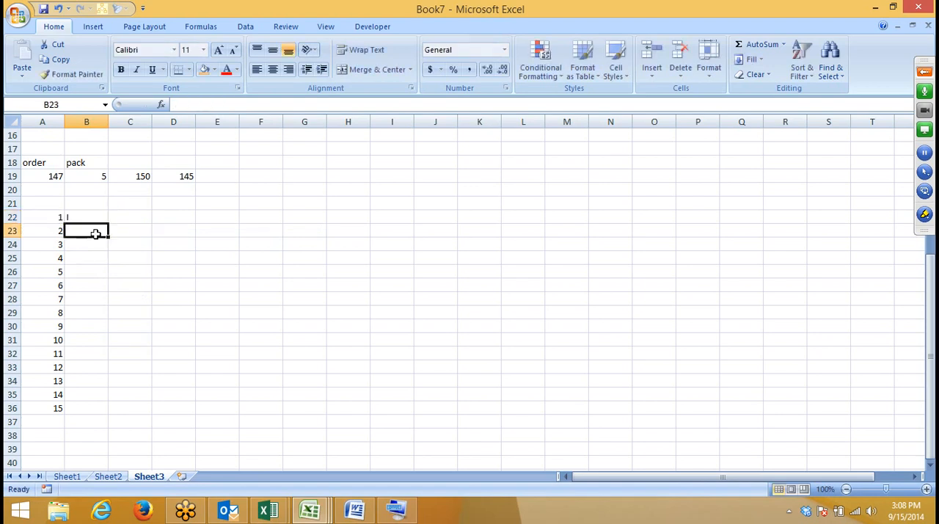
{"action": "left_click", "coordinate": [99, 220]}
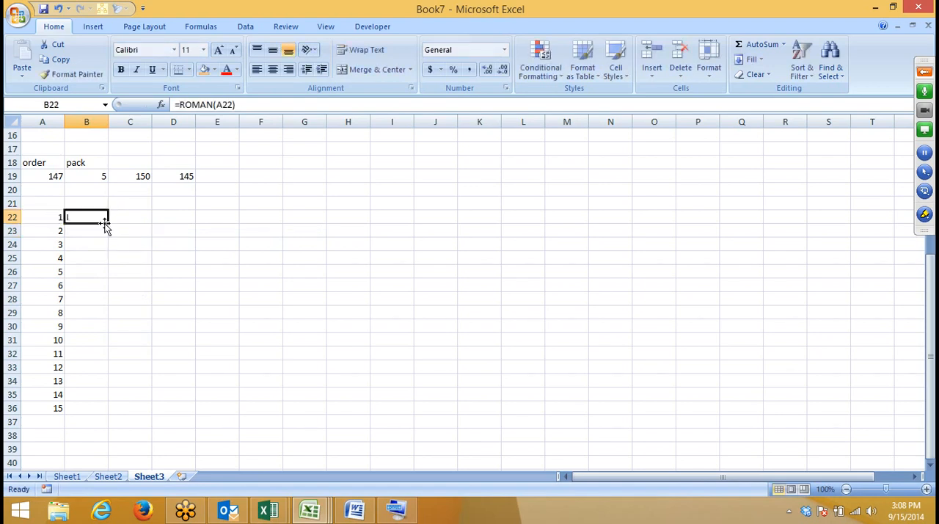
{"action": "left_click_drag", "start_coordinate": [108, 223], "coordinate": [97, 408]}
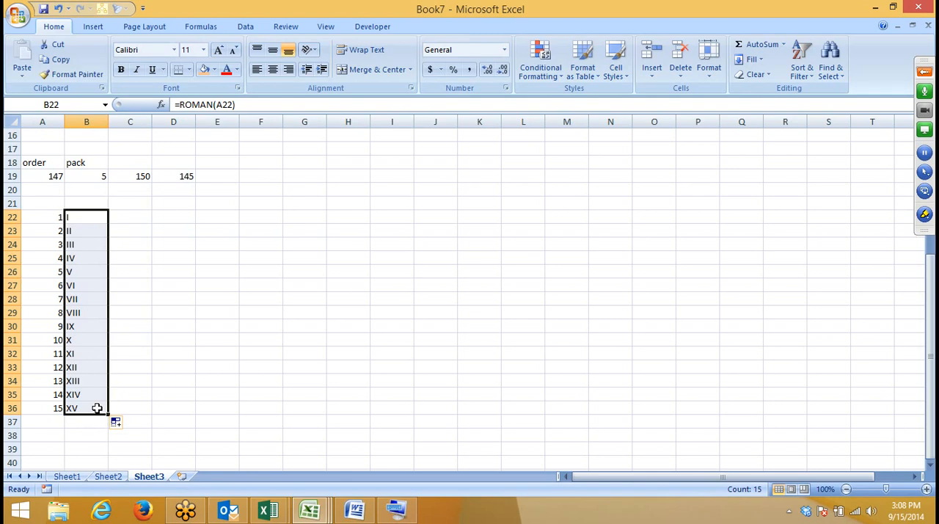
Step: Enter the formula =RAND() in cell D22 to generate a random number
{"action": "key", "text": "Right"}
{"action": "key", "text": "Right"}
{"action": "type", "text": "=r"}
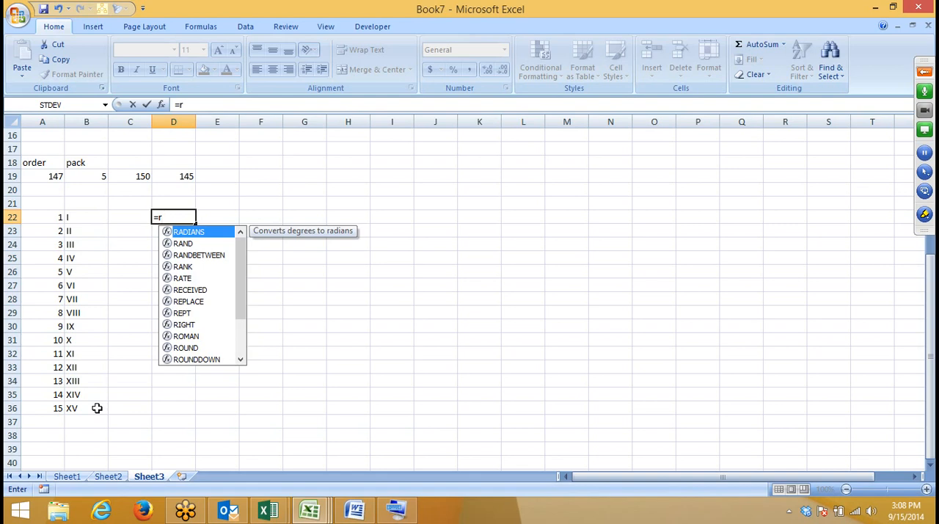
{"action": "key", "text": "Down"}
{"action": "key", "text": "Down"}
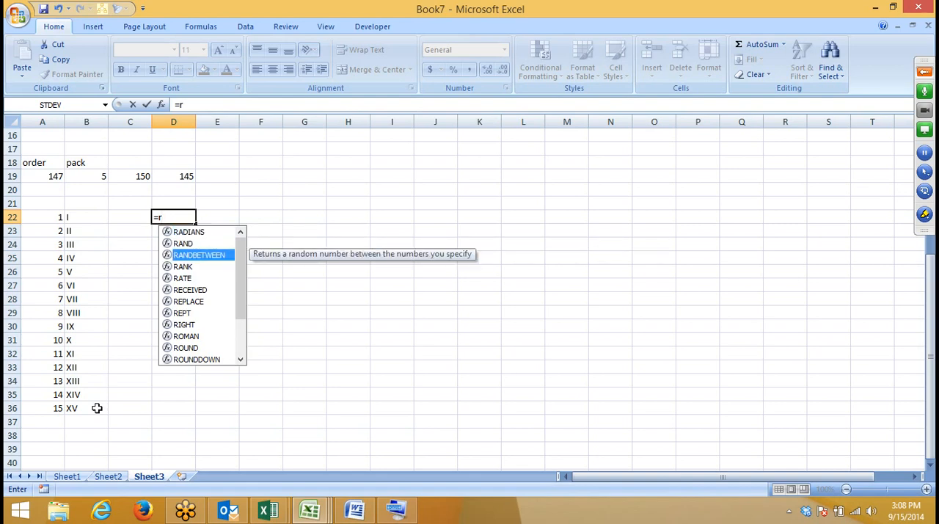
{"action": "key", "text": "Up"}
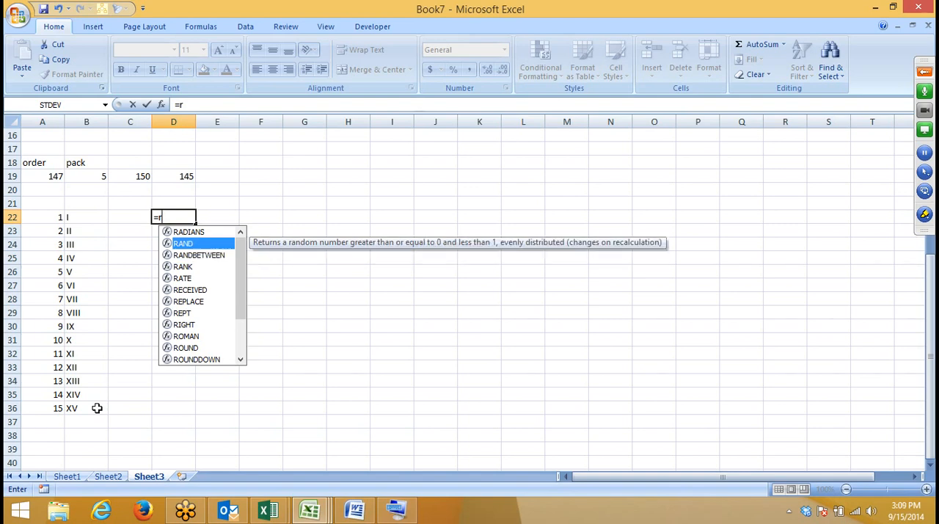
{"action": "key", "text": "Tab"}
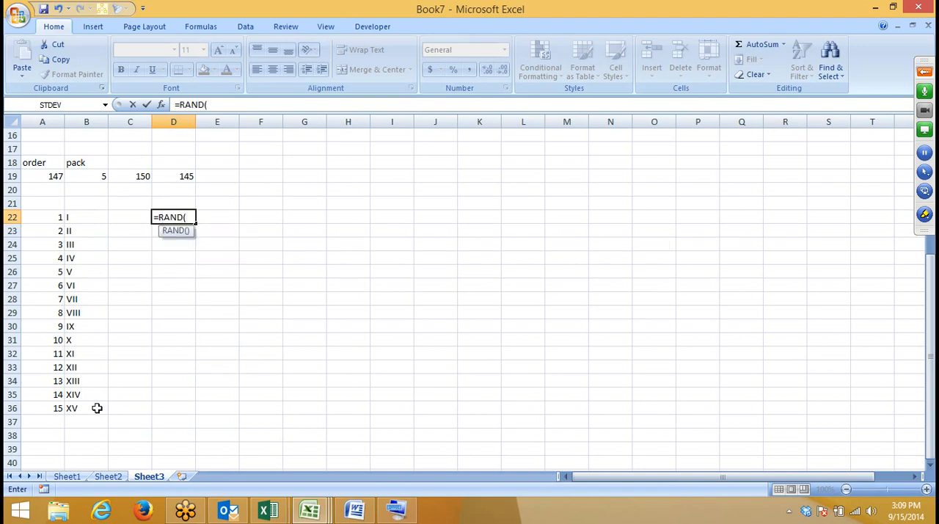
{"action": "type", "text": ")"}
{"action": "key", "text": "Return"}
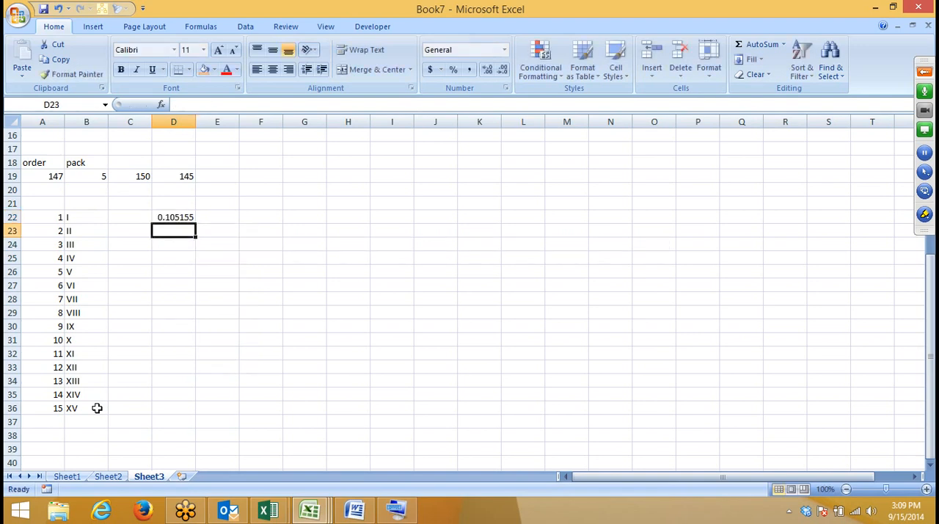
Step: Format the random number in D22 as a percentage
{"action": "key", "text": "Up"}
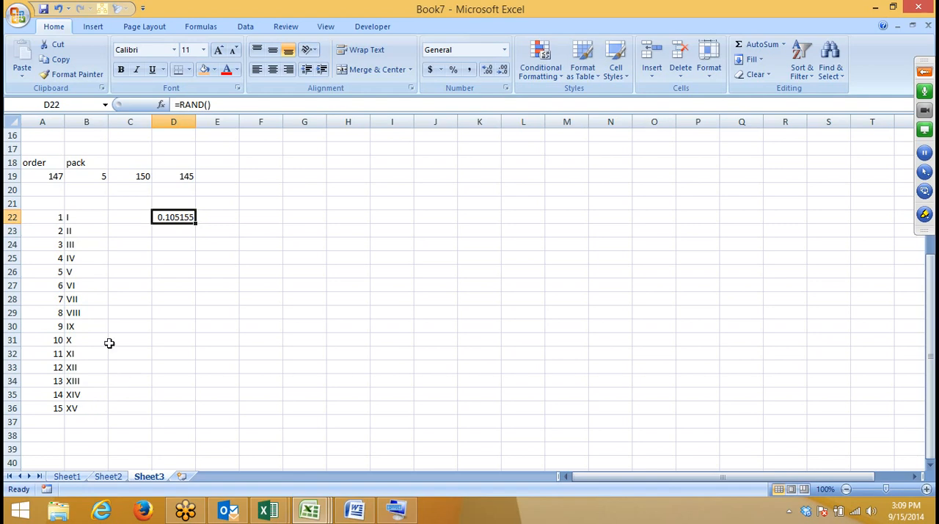
{"action": "left_click", "coordinate": [147, 287]}
{"action": "left_click", "coordinate": [201, 262]}
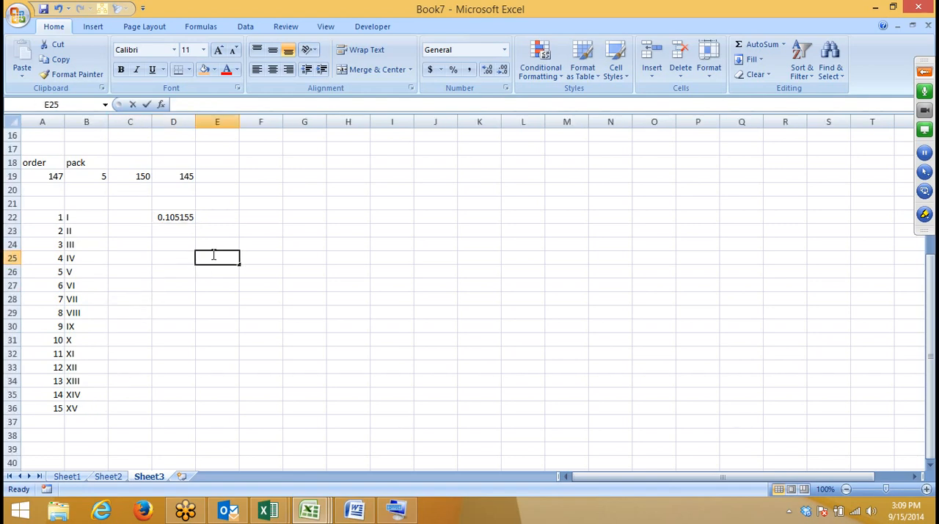
{"action": "left_click", "coordinate": [228, 215]}
{"action": "left_click", "coordinate": [185, 216]}
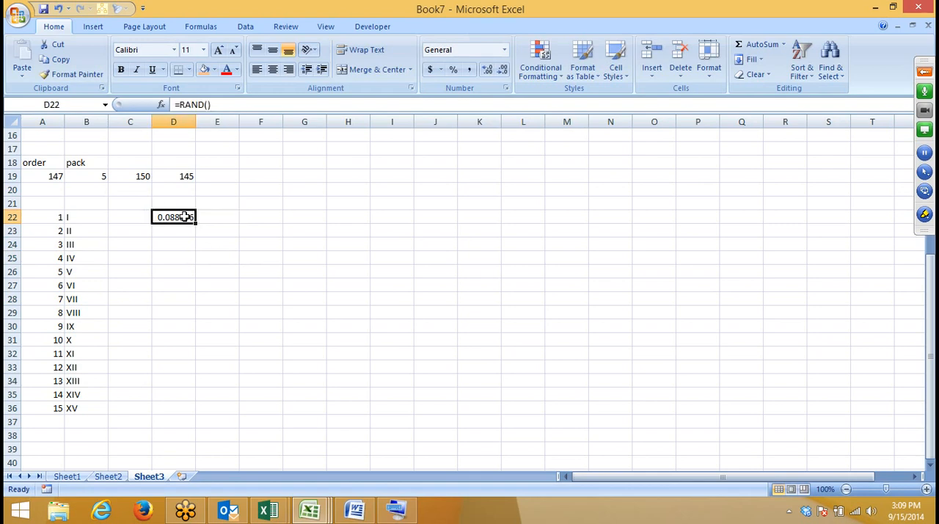
{"action": "left_click", "coordinate": [453, 69]}
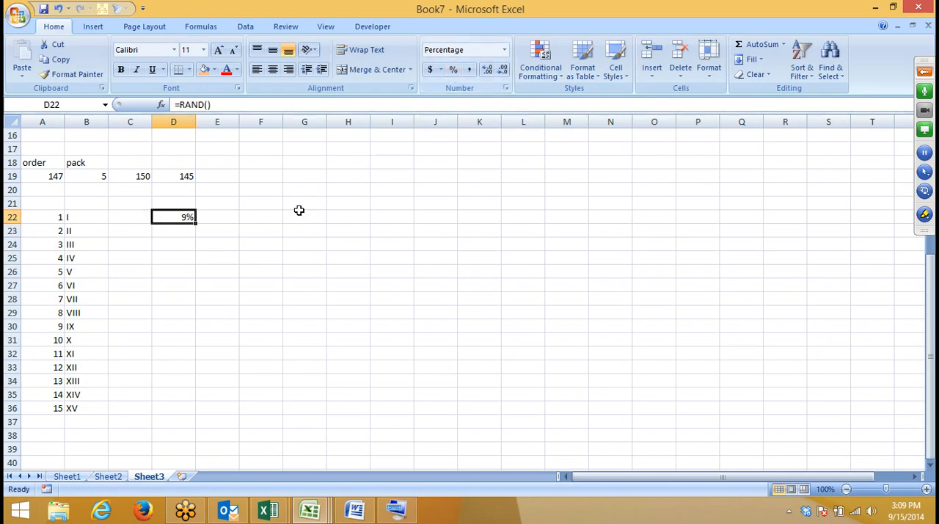
{"action": "left_click", "coordinate": [264, 233]}
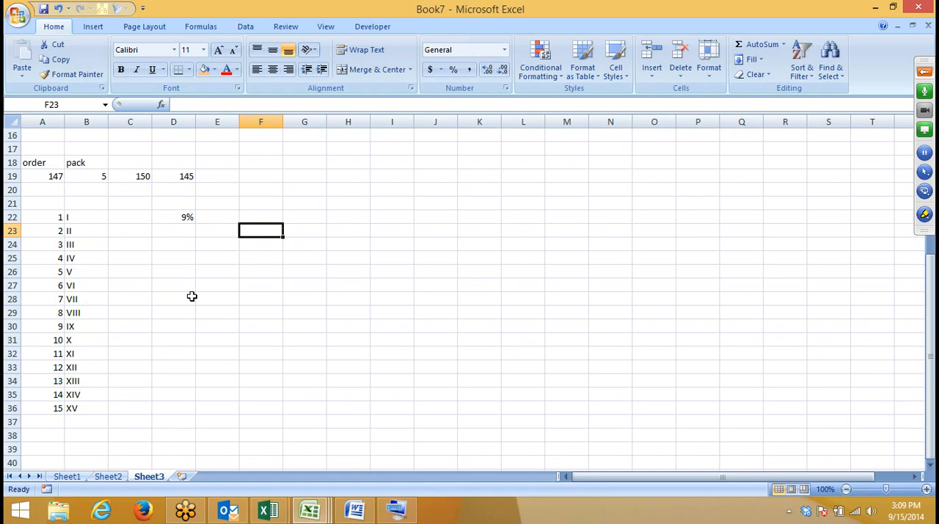
Step: Expand the GoToMeeting control panel over the worksheet
{"action": "left_click", "coordinate": [905, 76]}
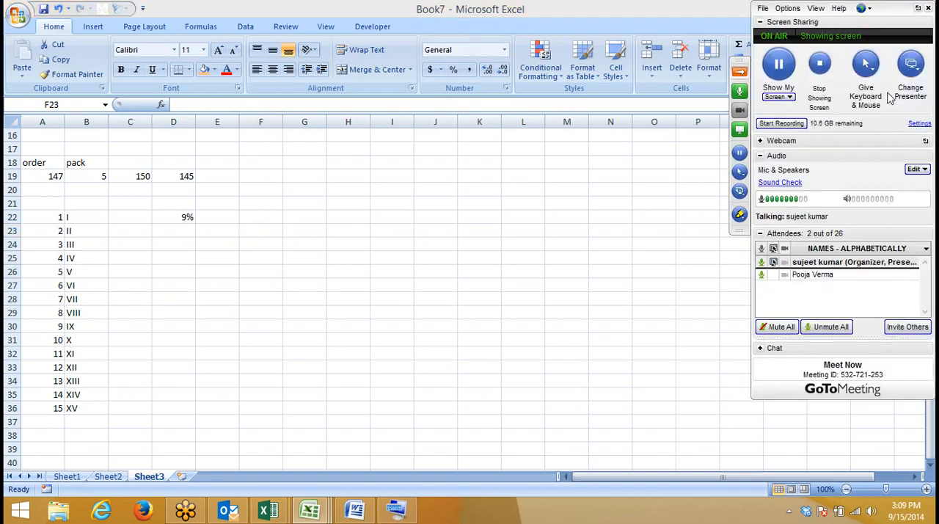
{"action": "mouse_move", "coordinate": [935, 521]}
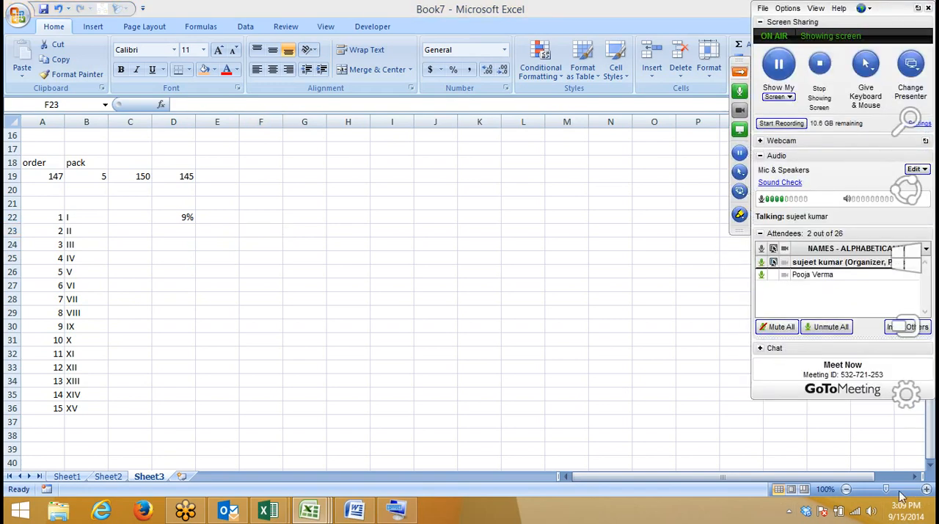